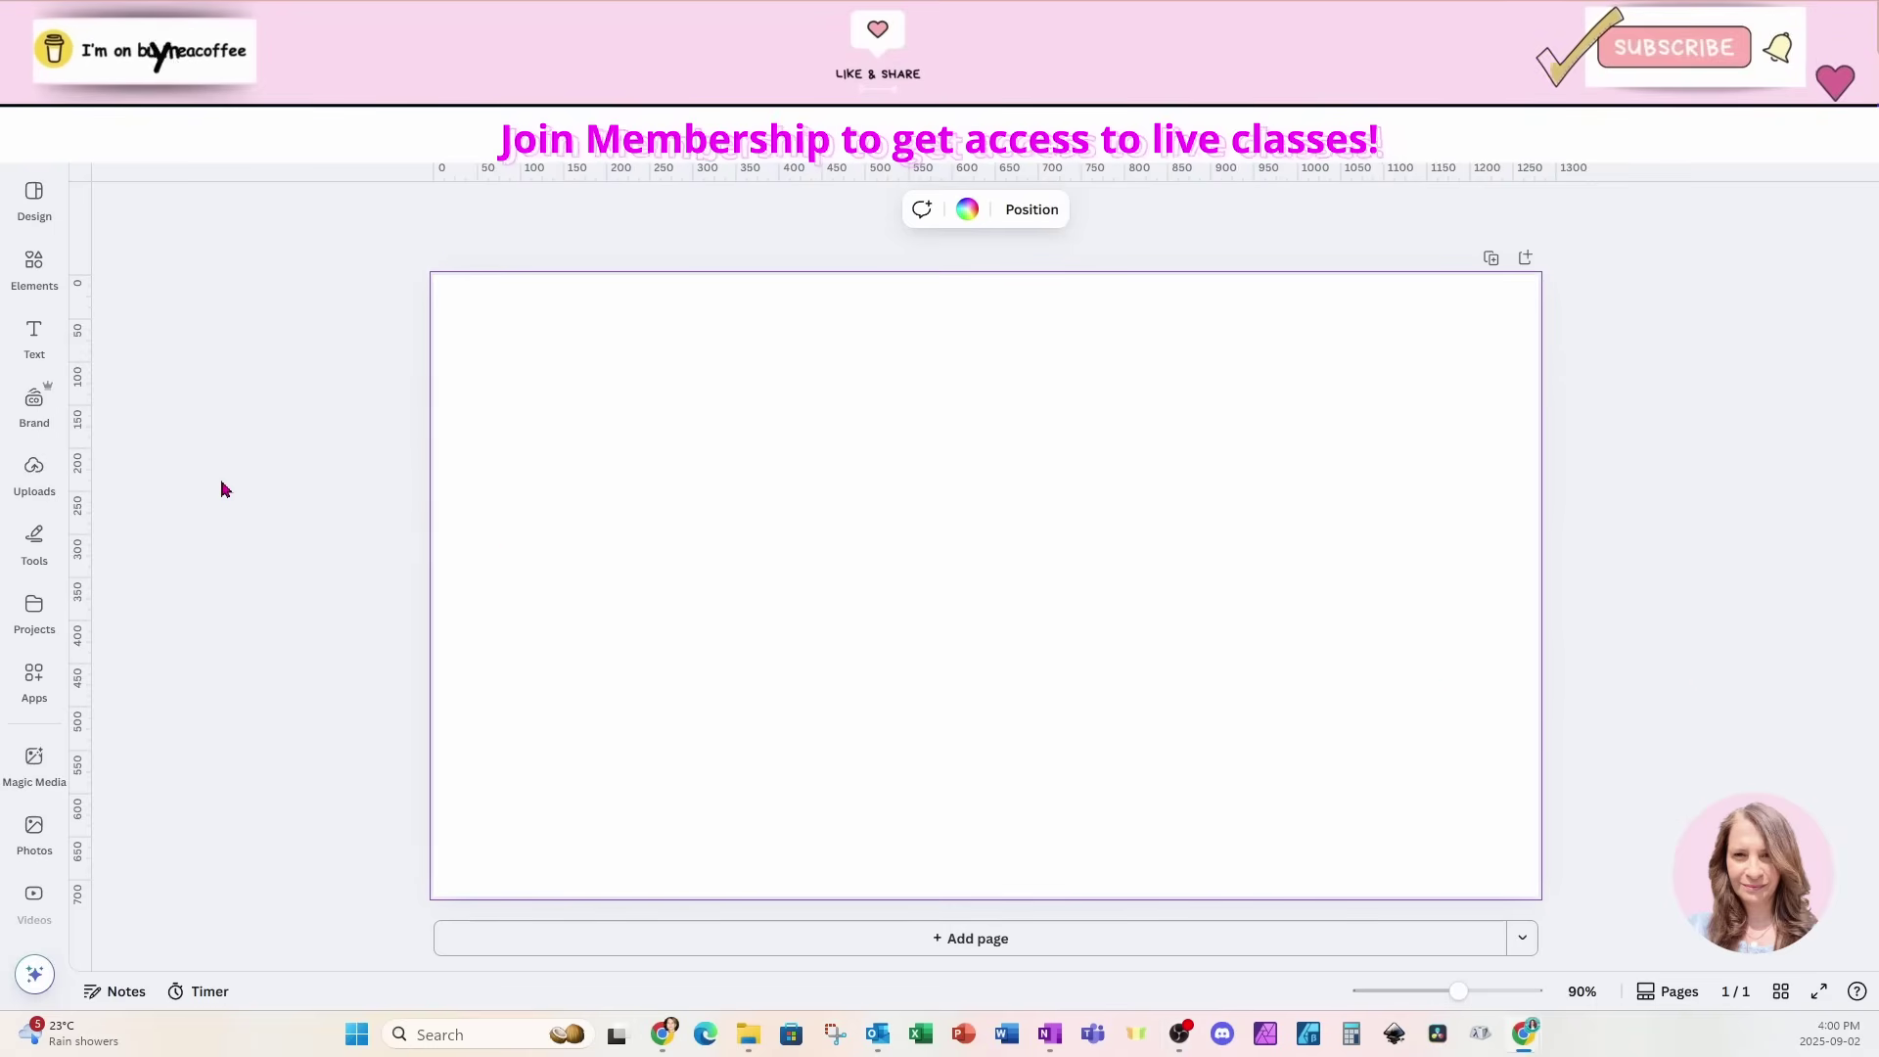
- Show the Tools flyout from the left sidebar beside the blank thumbnail page
click(33, 562)
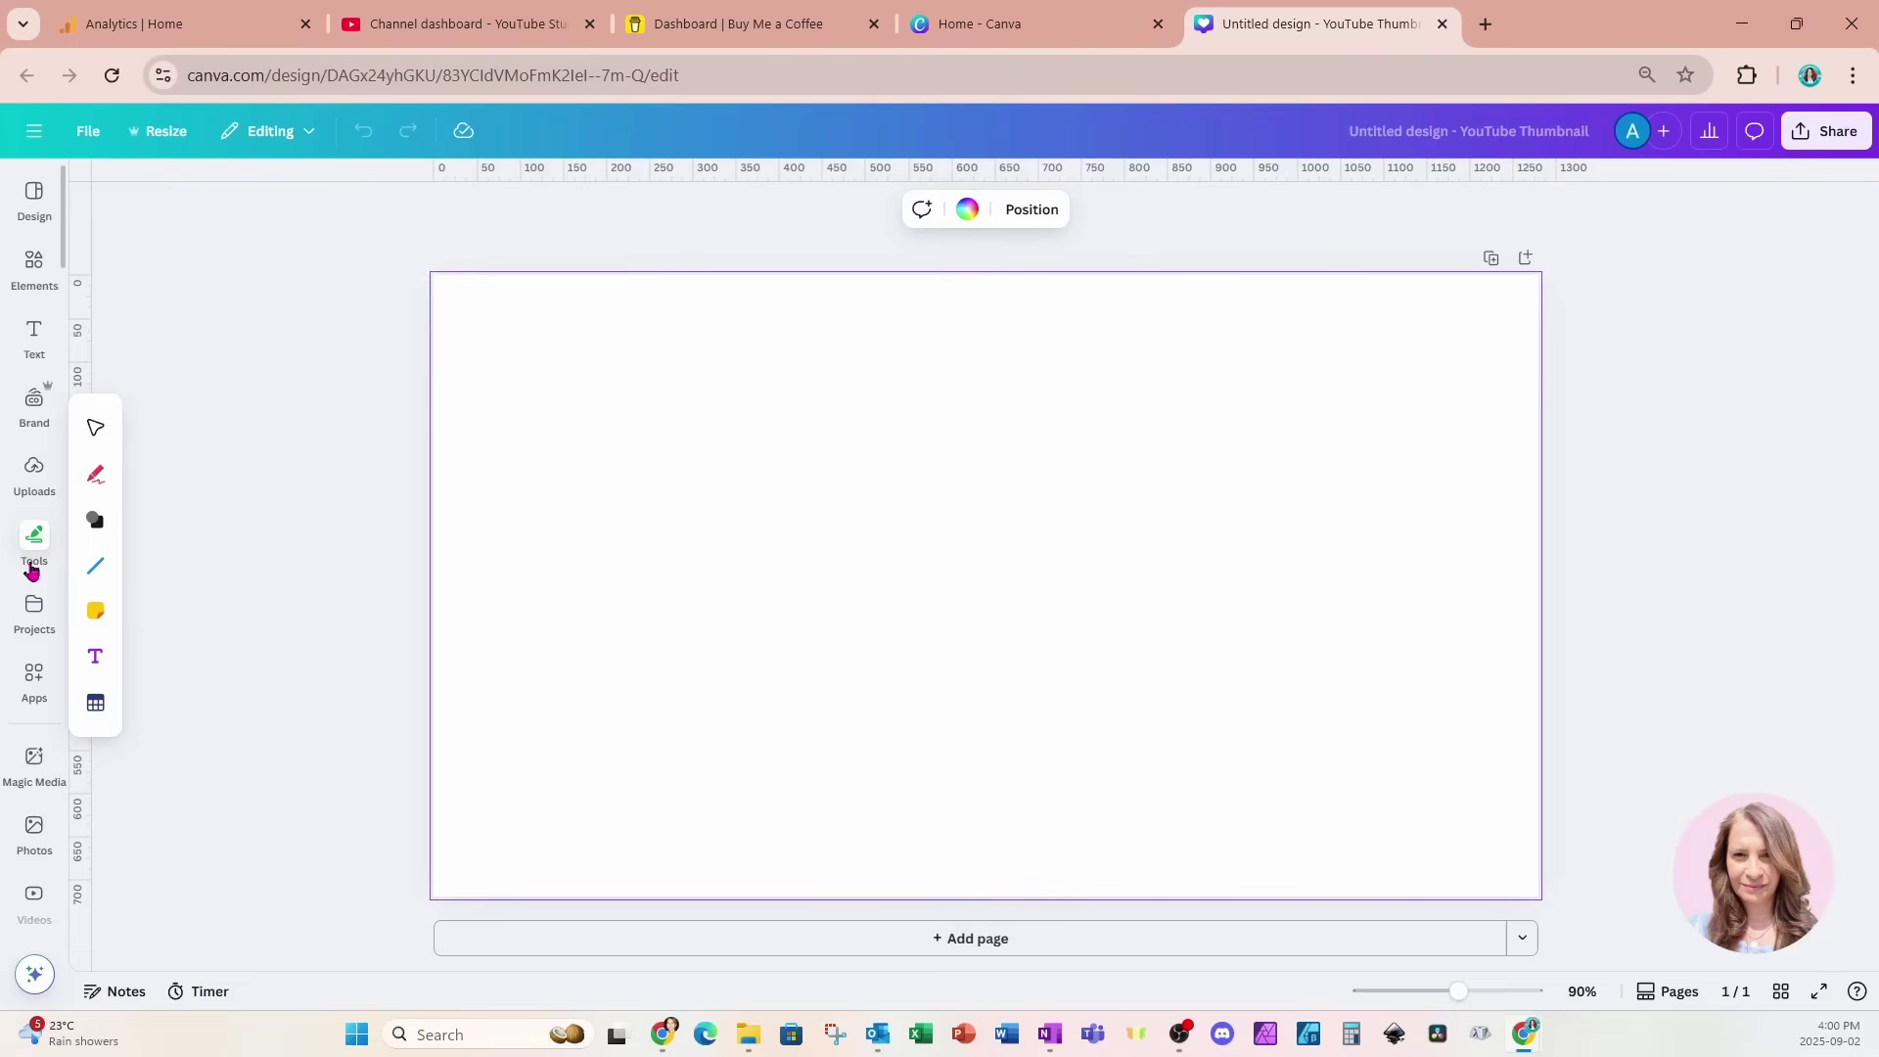
- Insert the first plain 3-column, 4-row table from the Elements Tables section
click(35, 272)
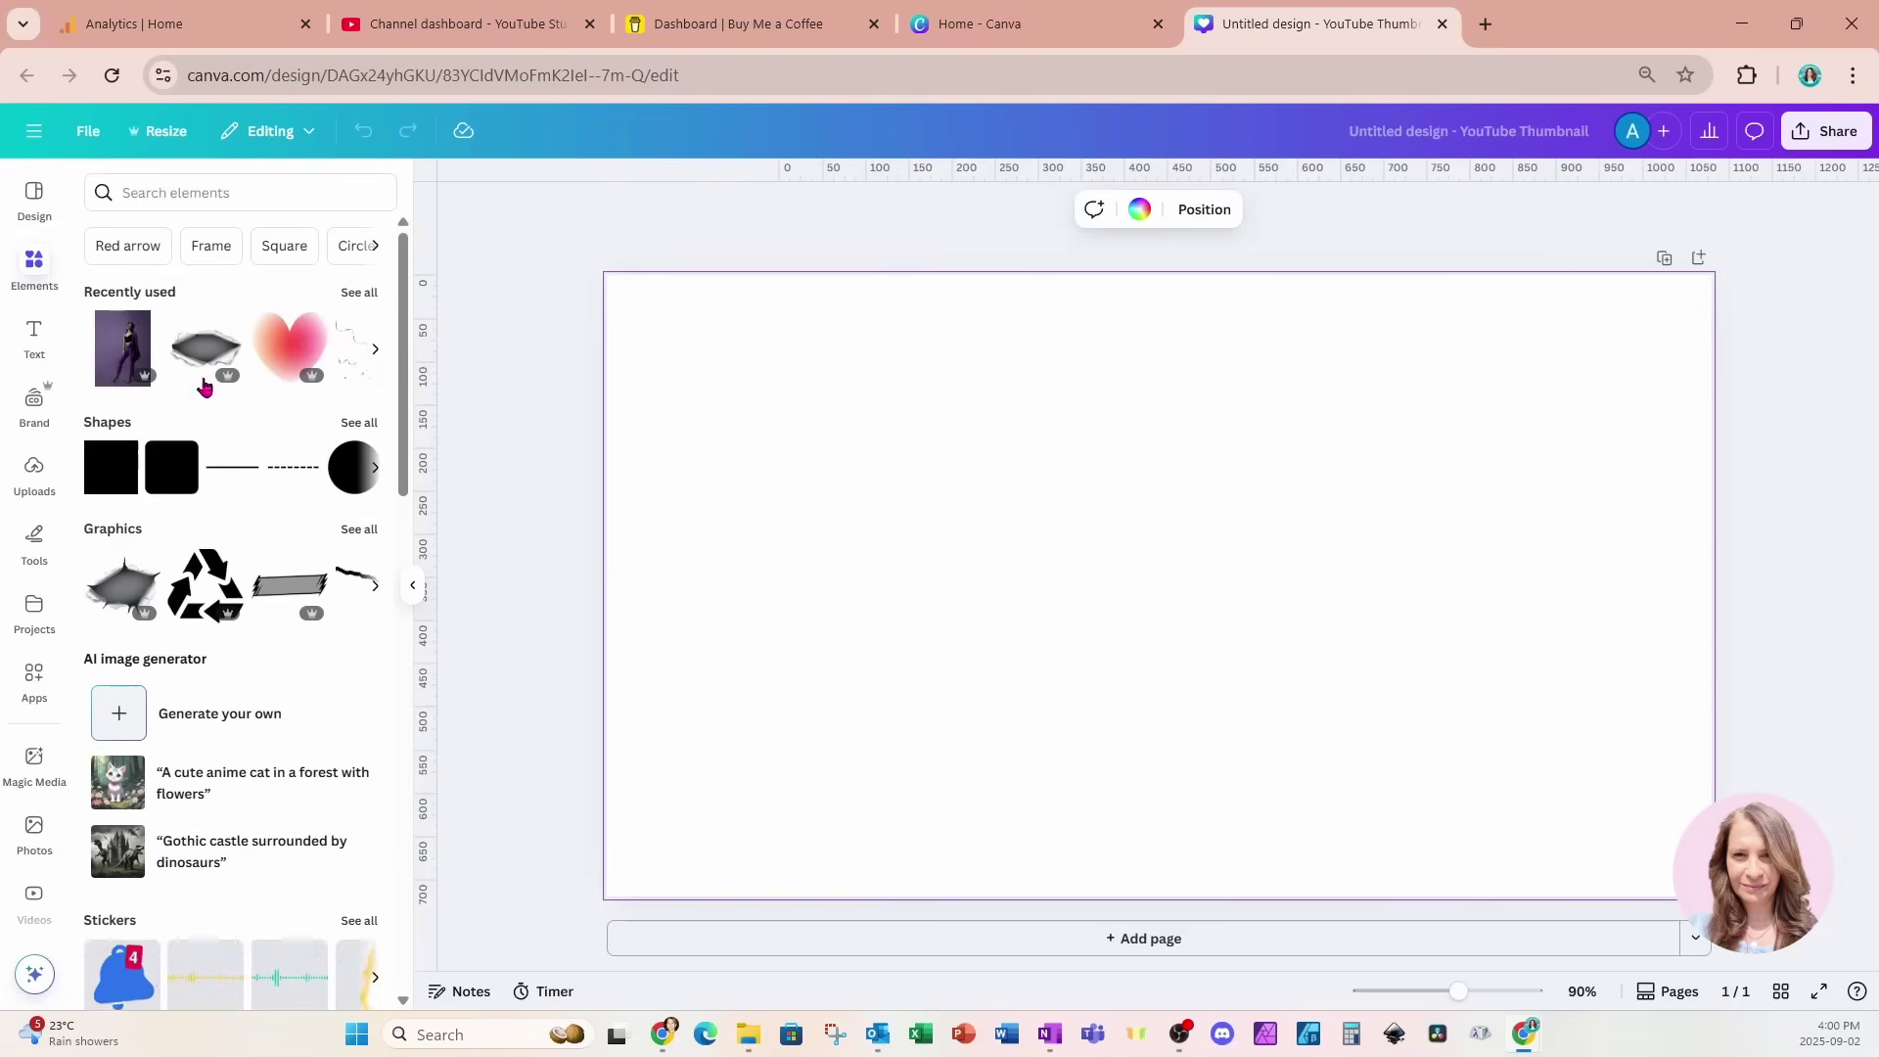
scroll(231, 459, down, 2)
scroll(231, 458, down, 10)
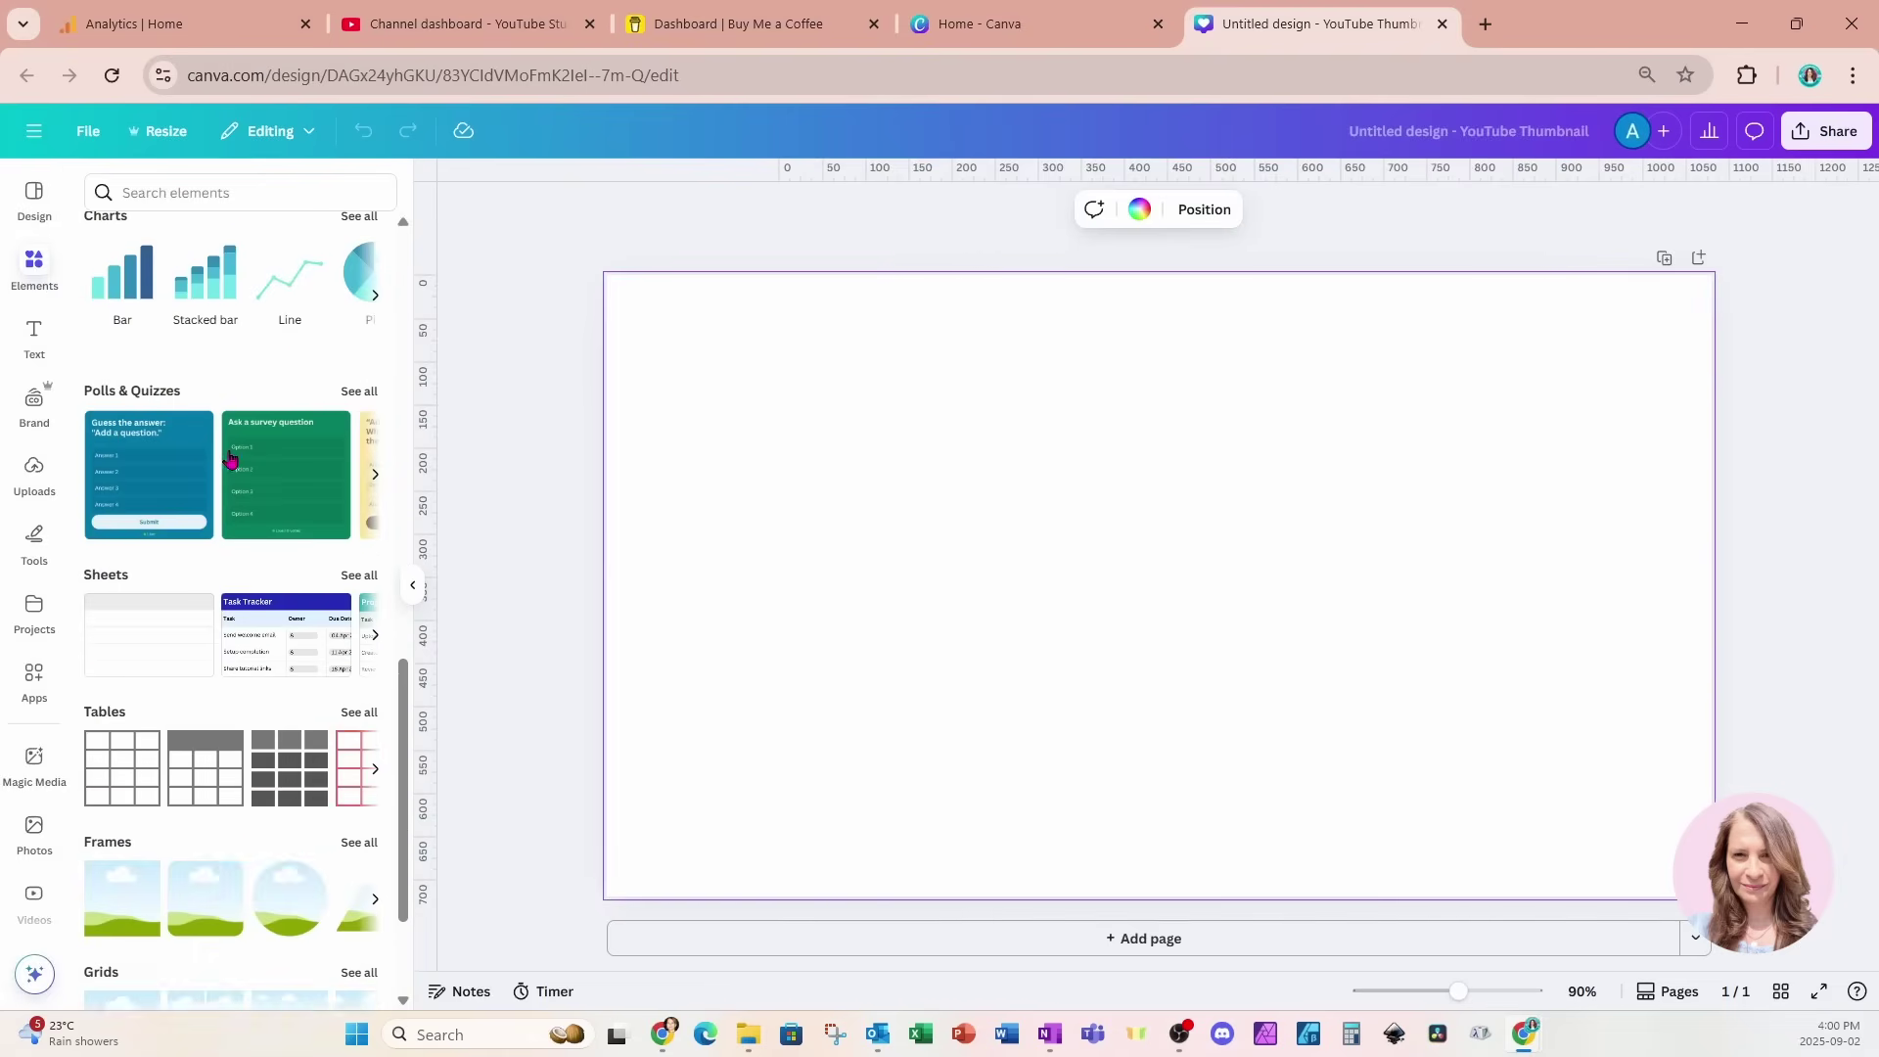
click(116, 772)
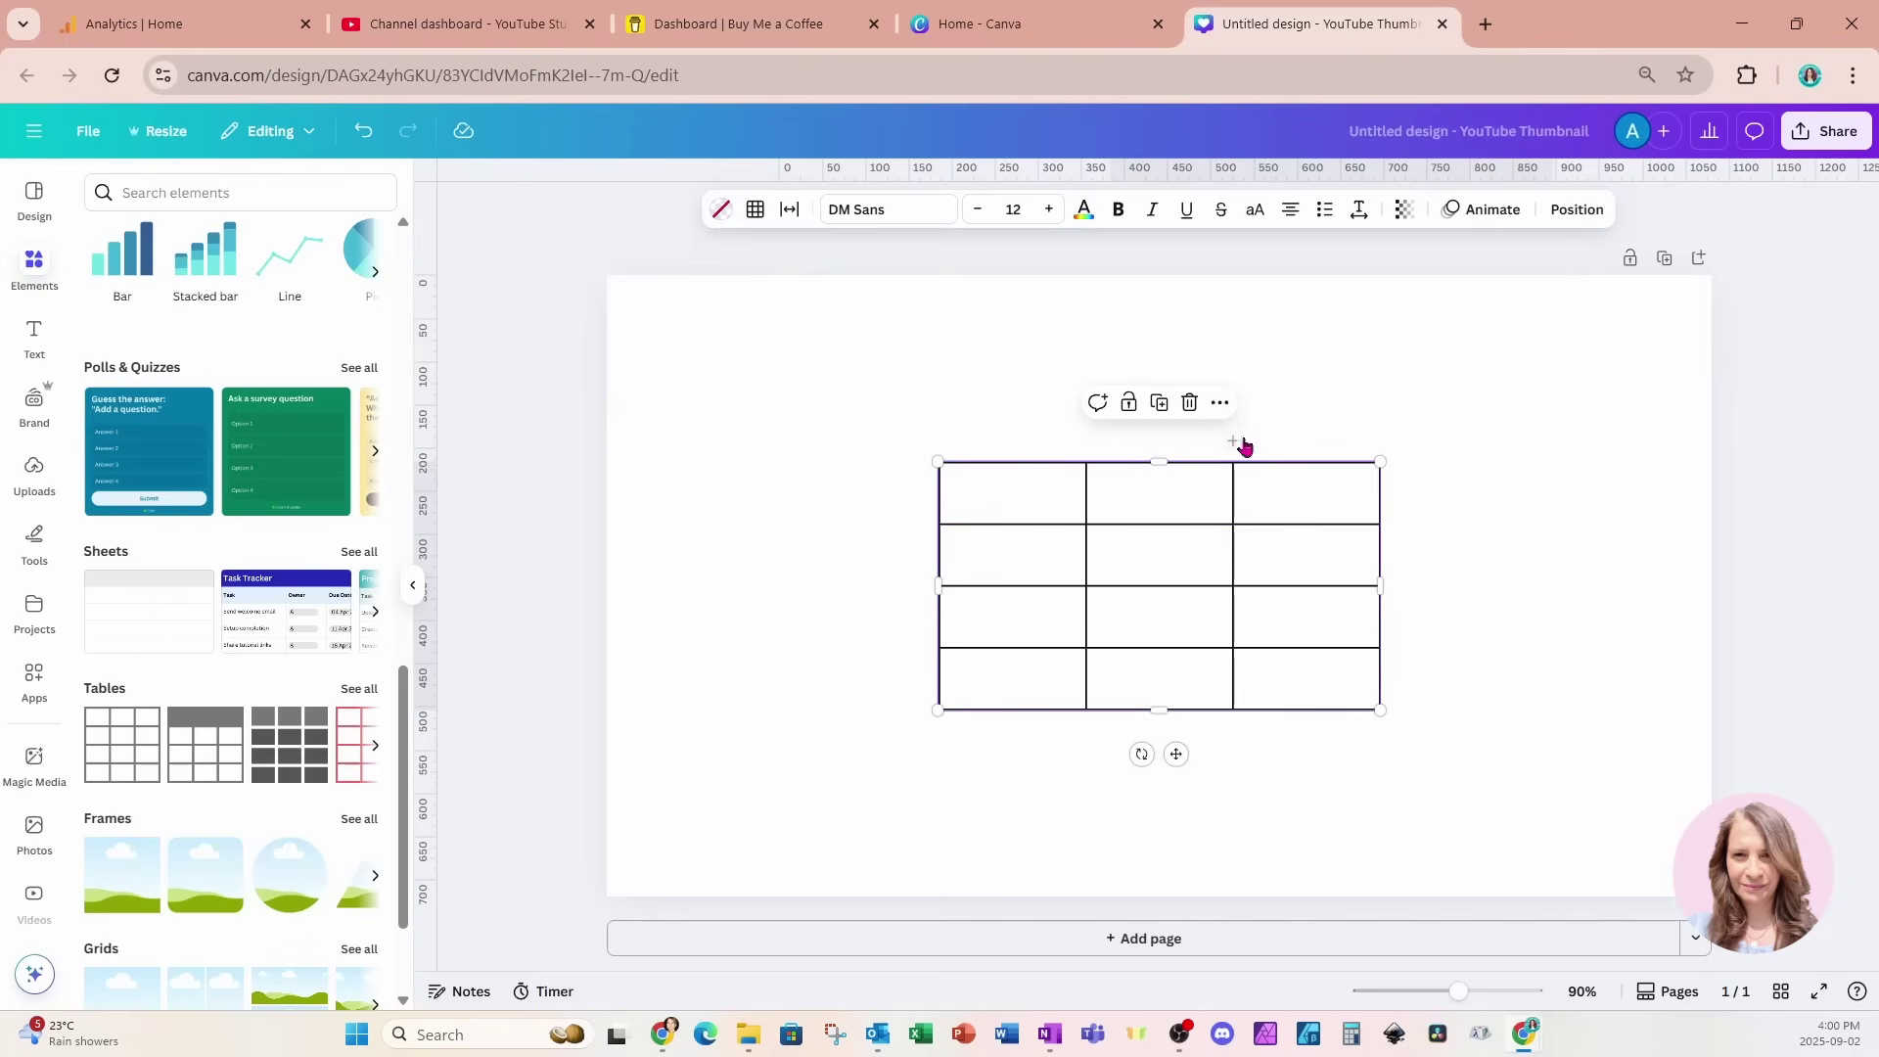
- Add four columns so the table becomes a seven-column, four-row grid
click(1307, 441)
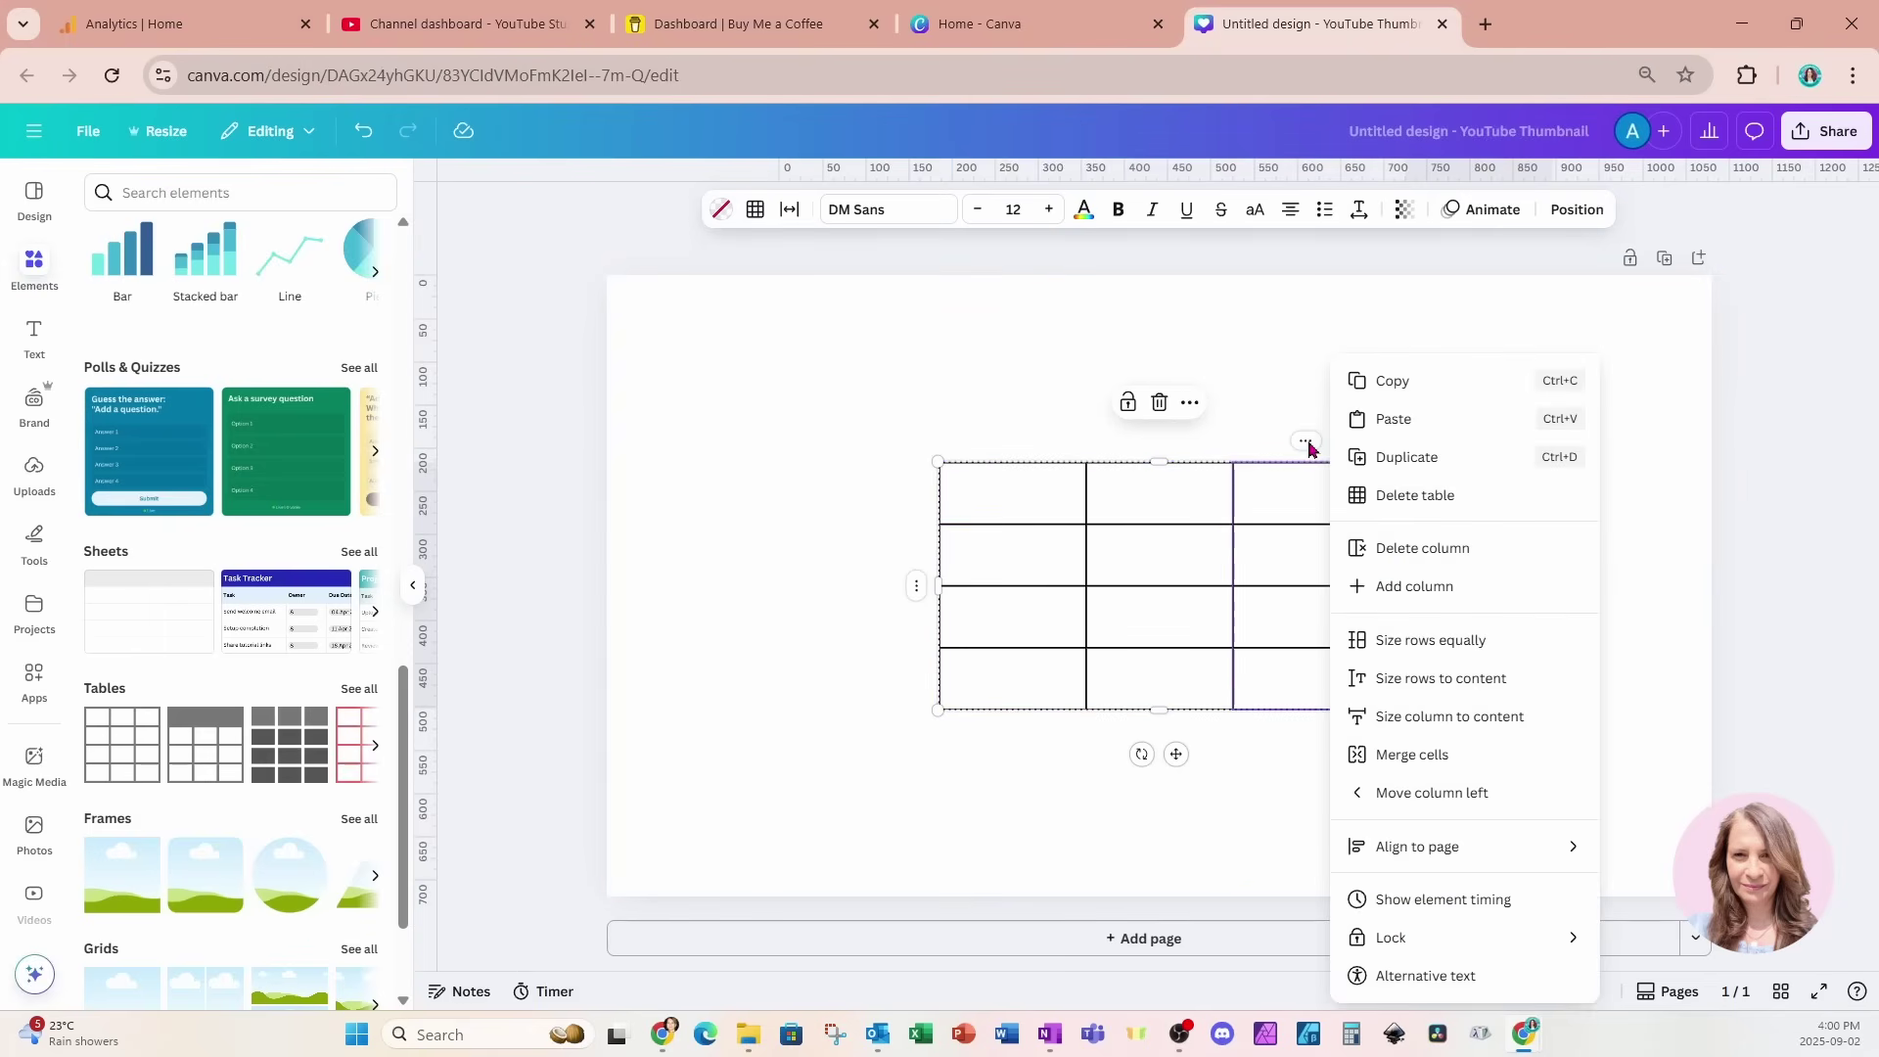
click(1400, 587)
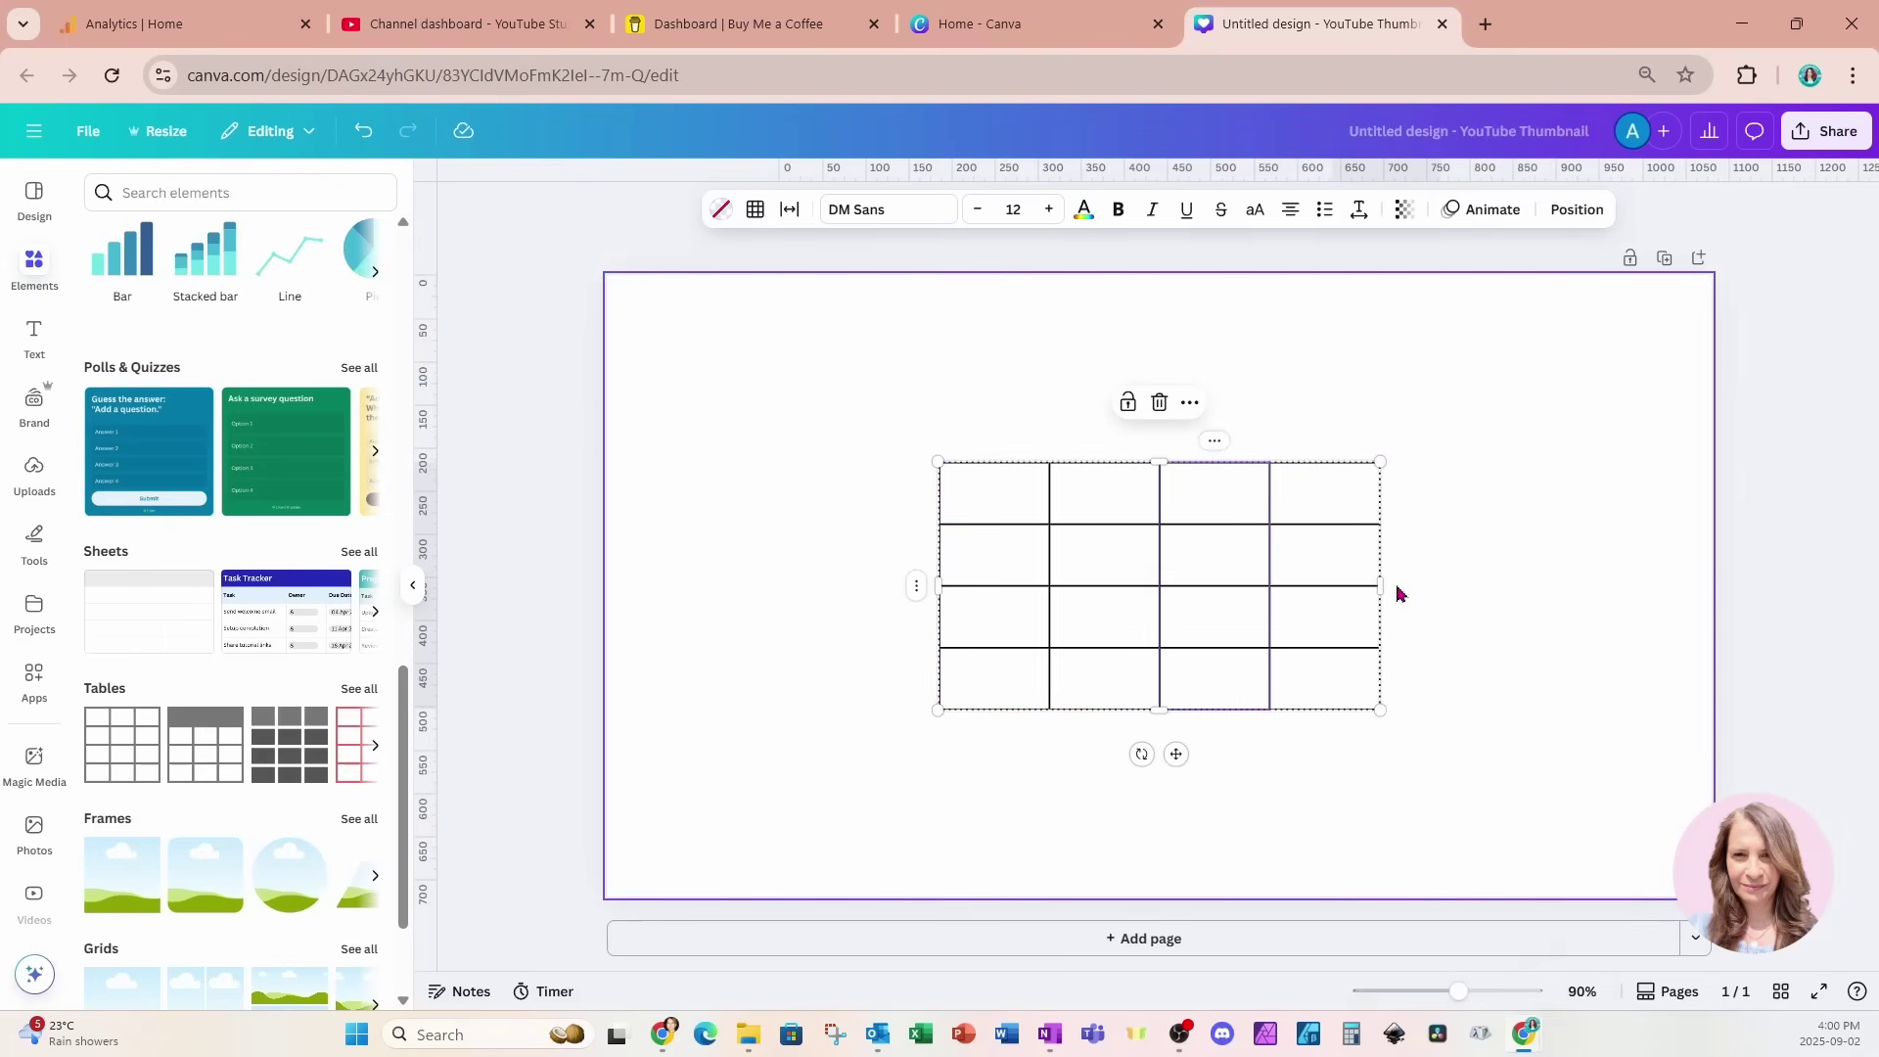
click(1214, 441)
click(1328, 548)
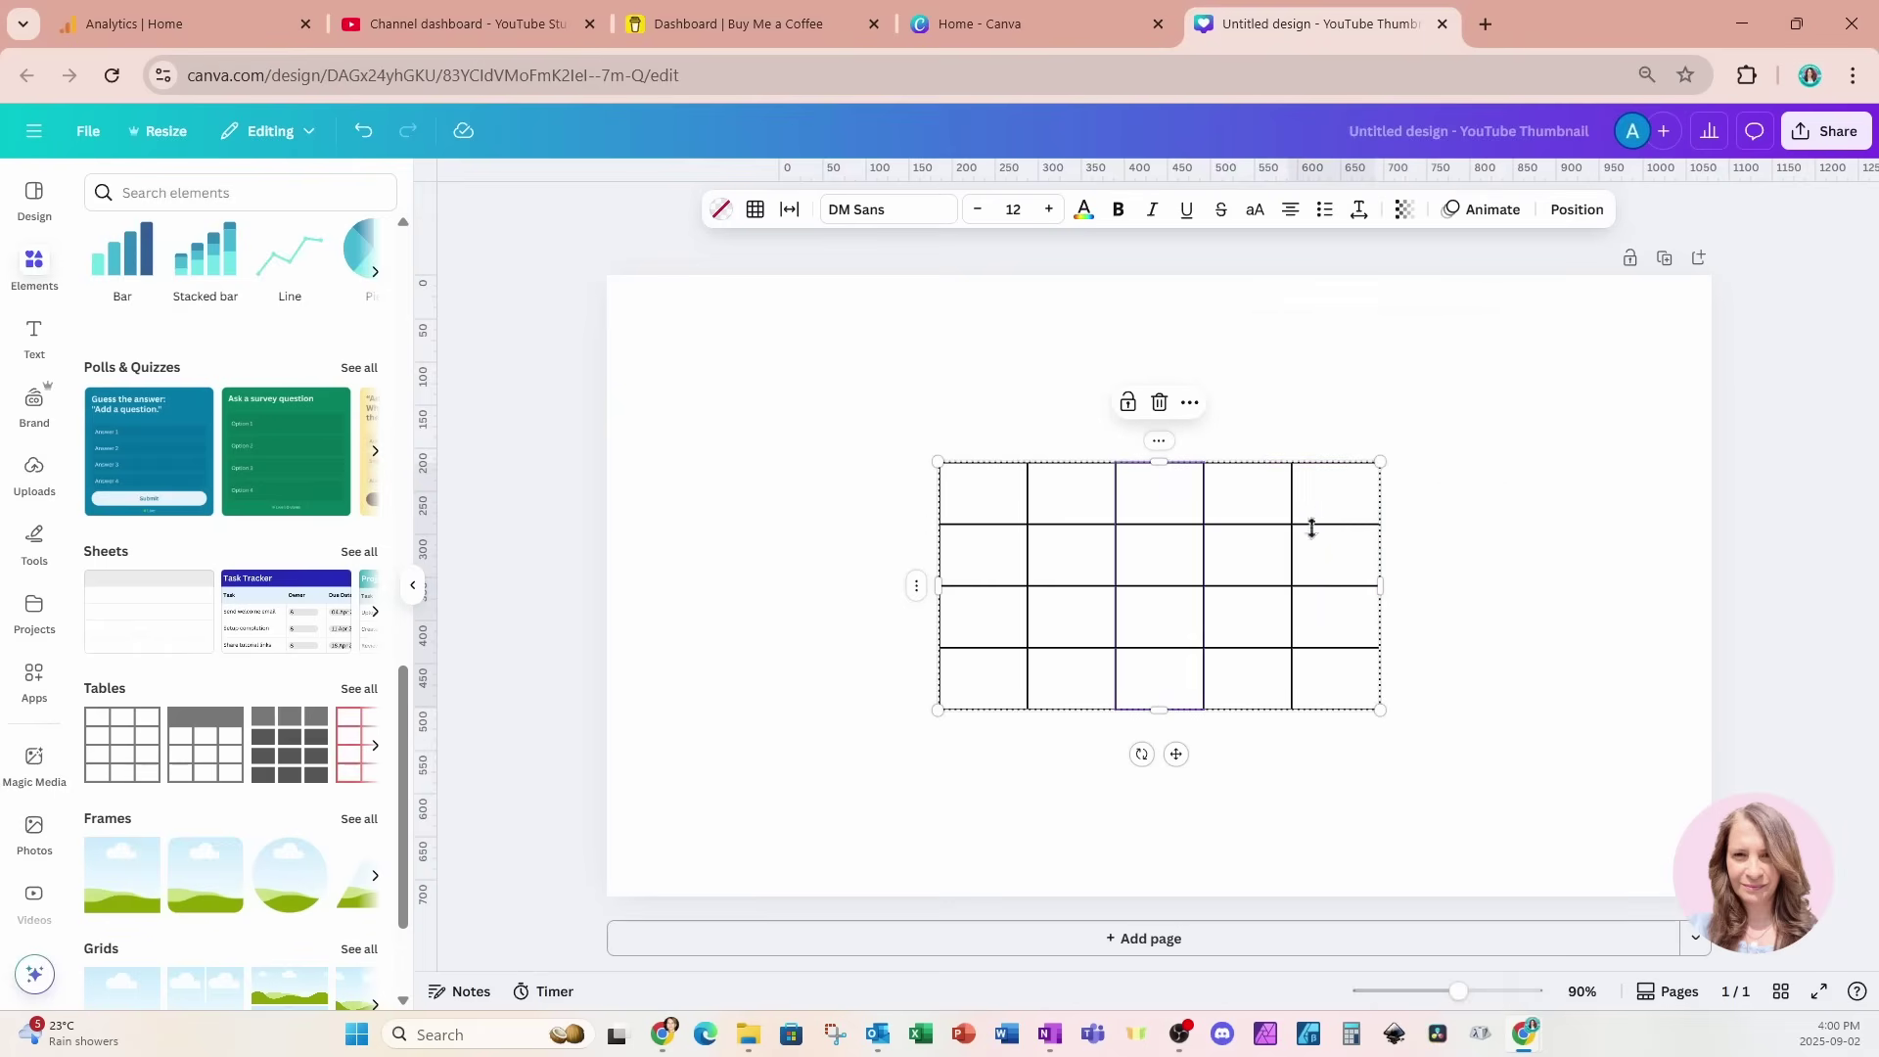
click(1161, 442)
click(1204, 551)
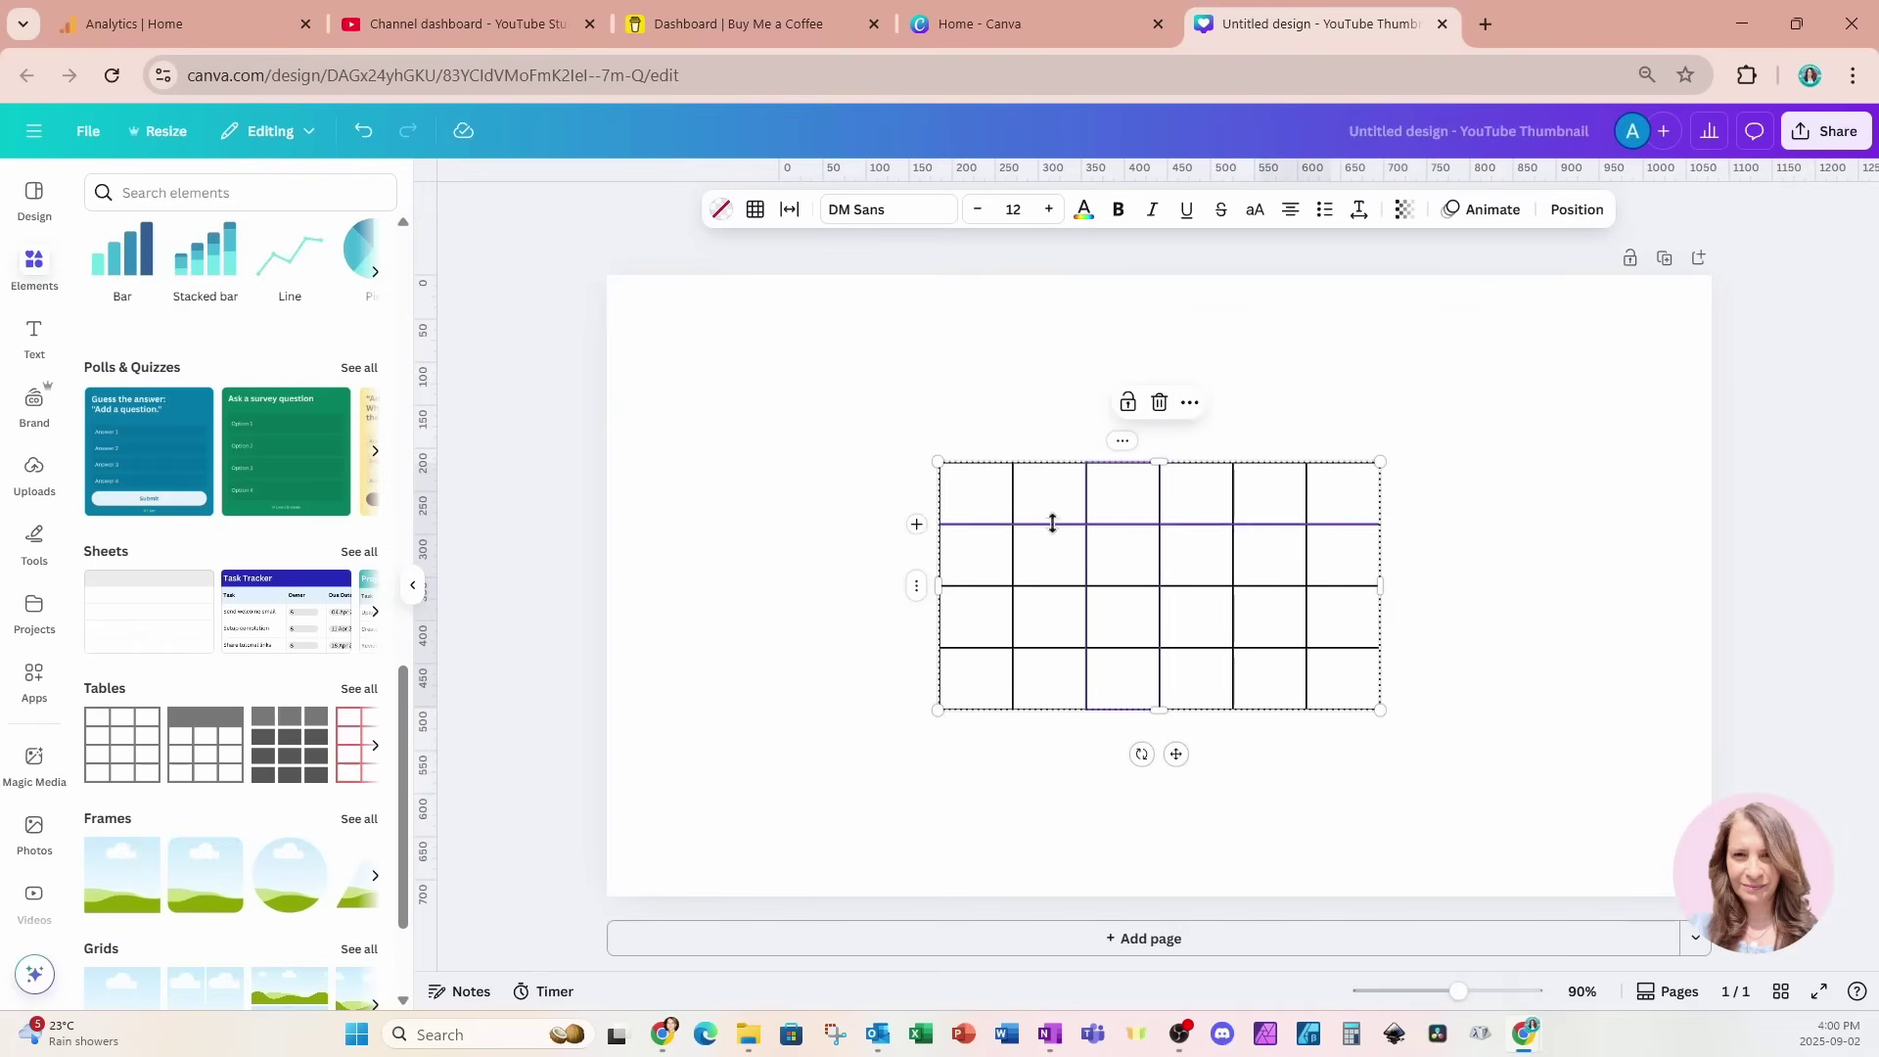
click(1122, 440)
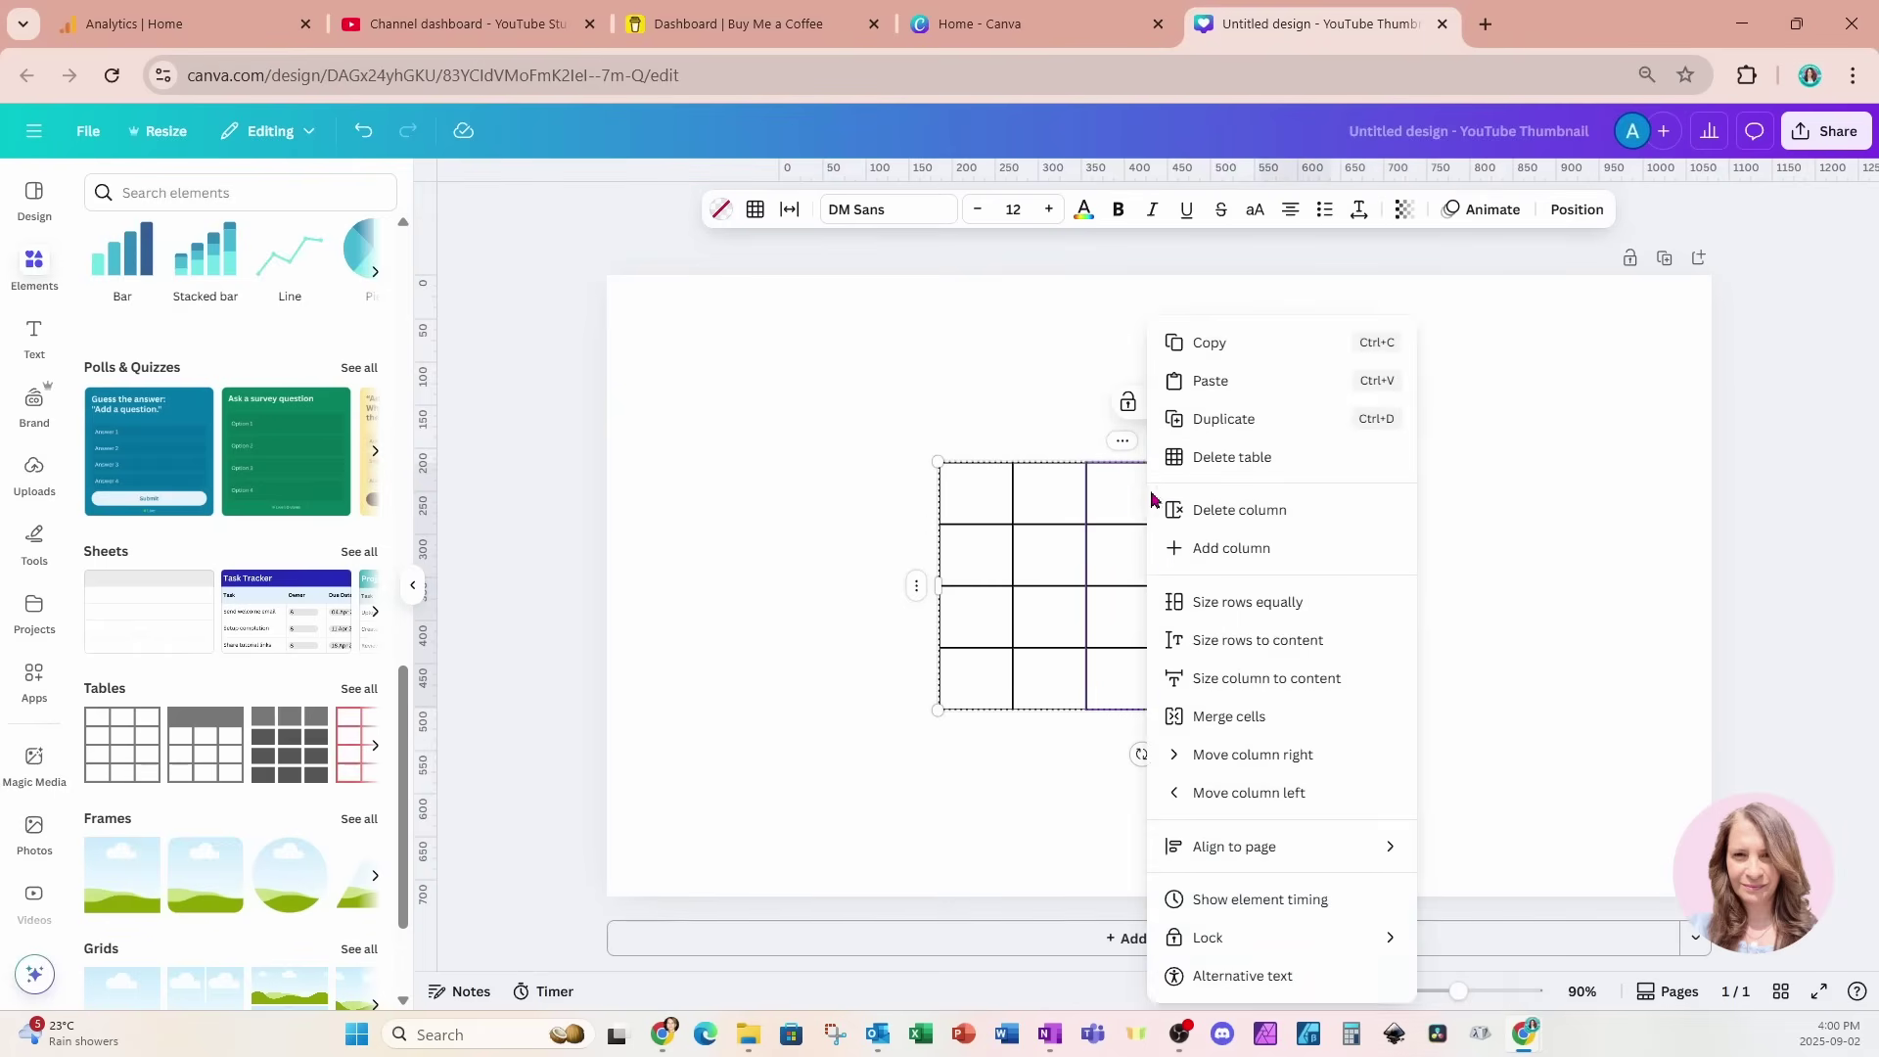
click(1186, 547)
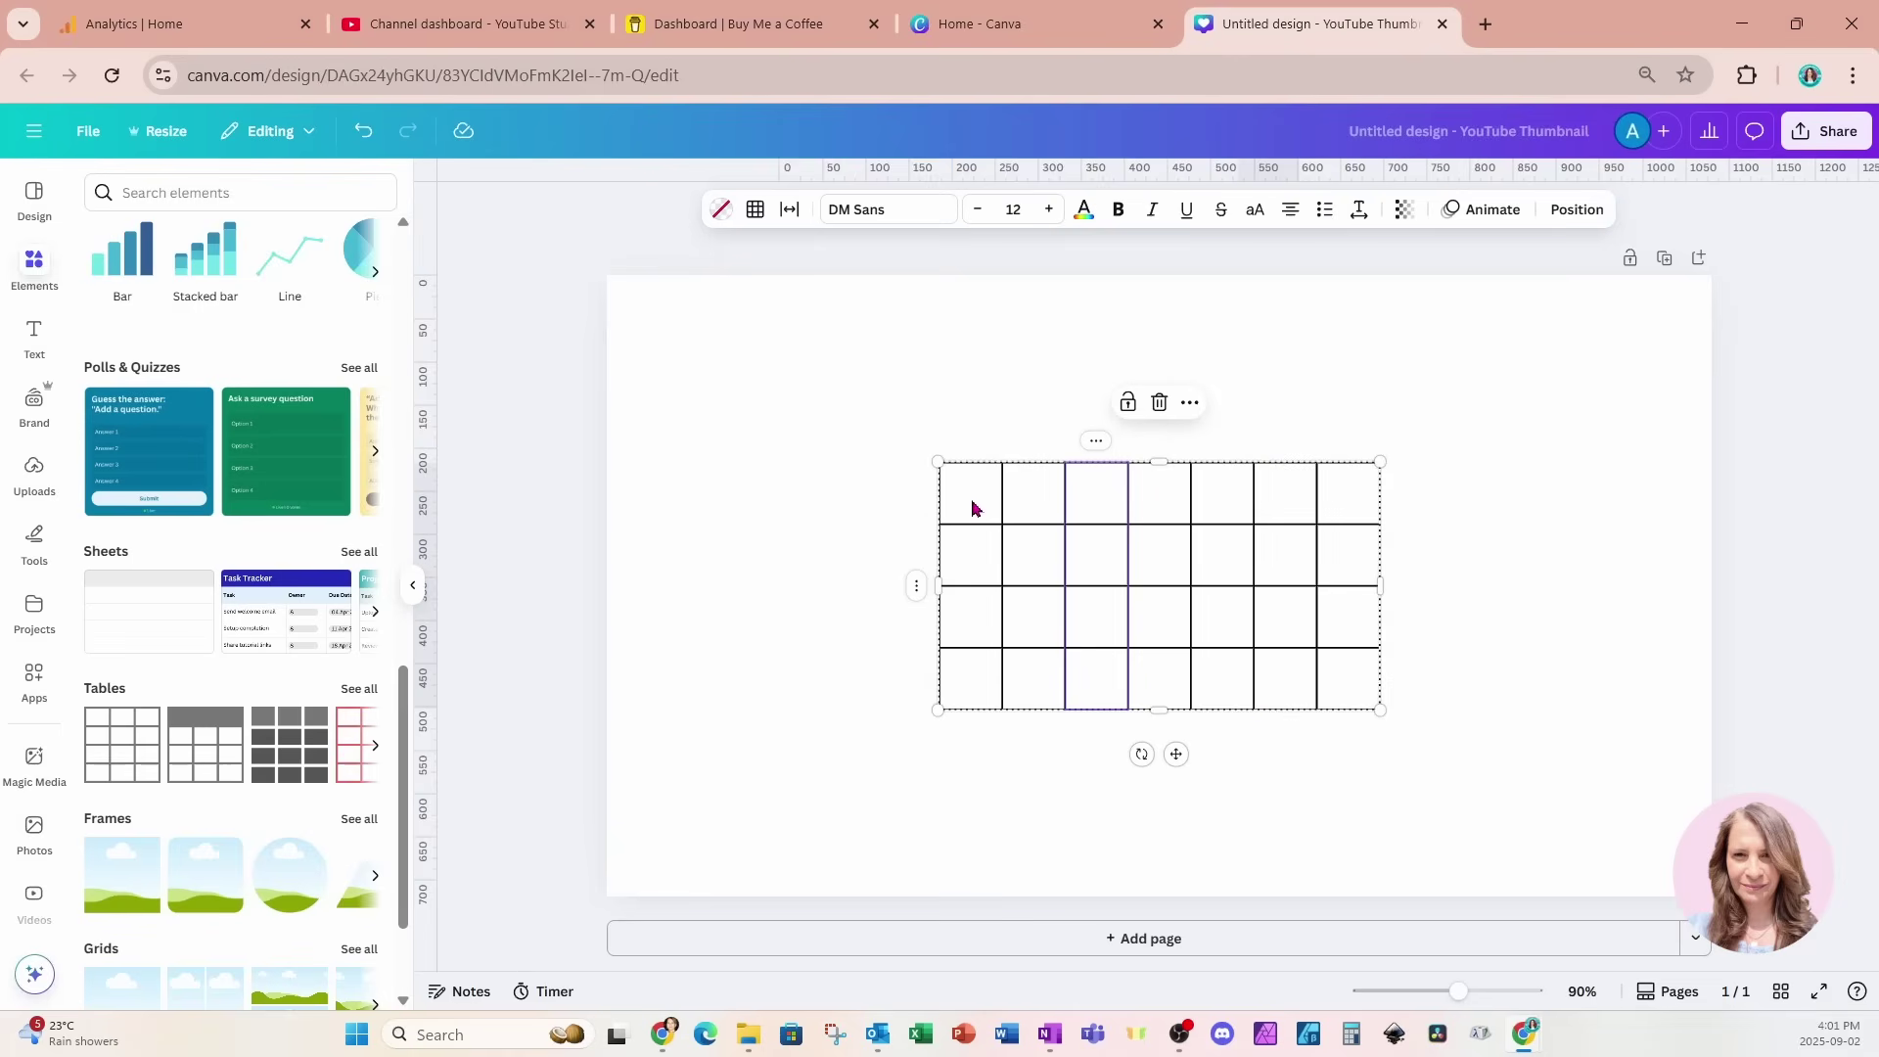
click(1347, 506)
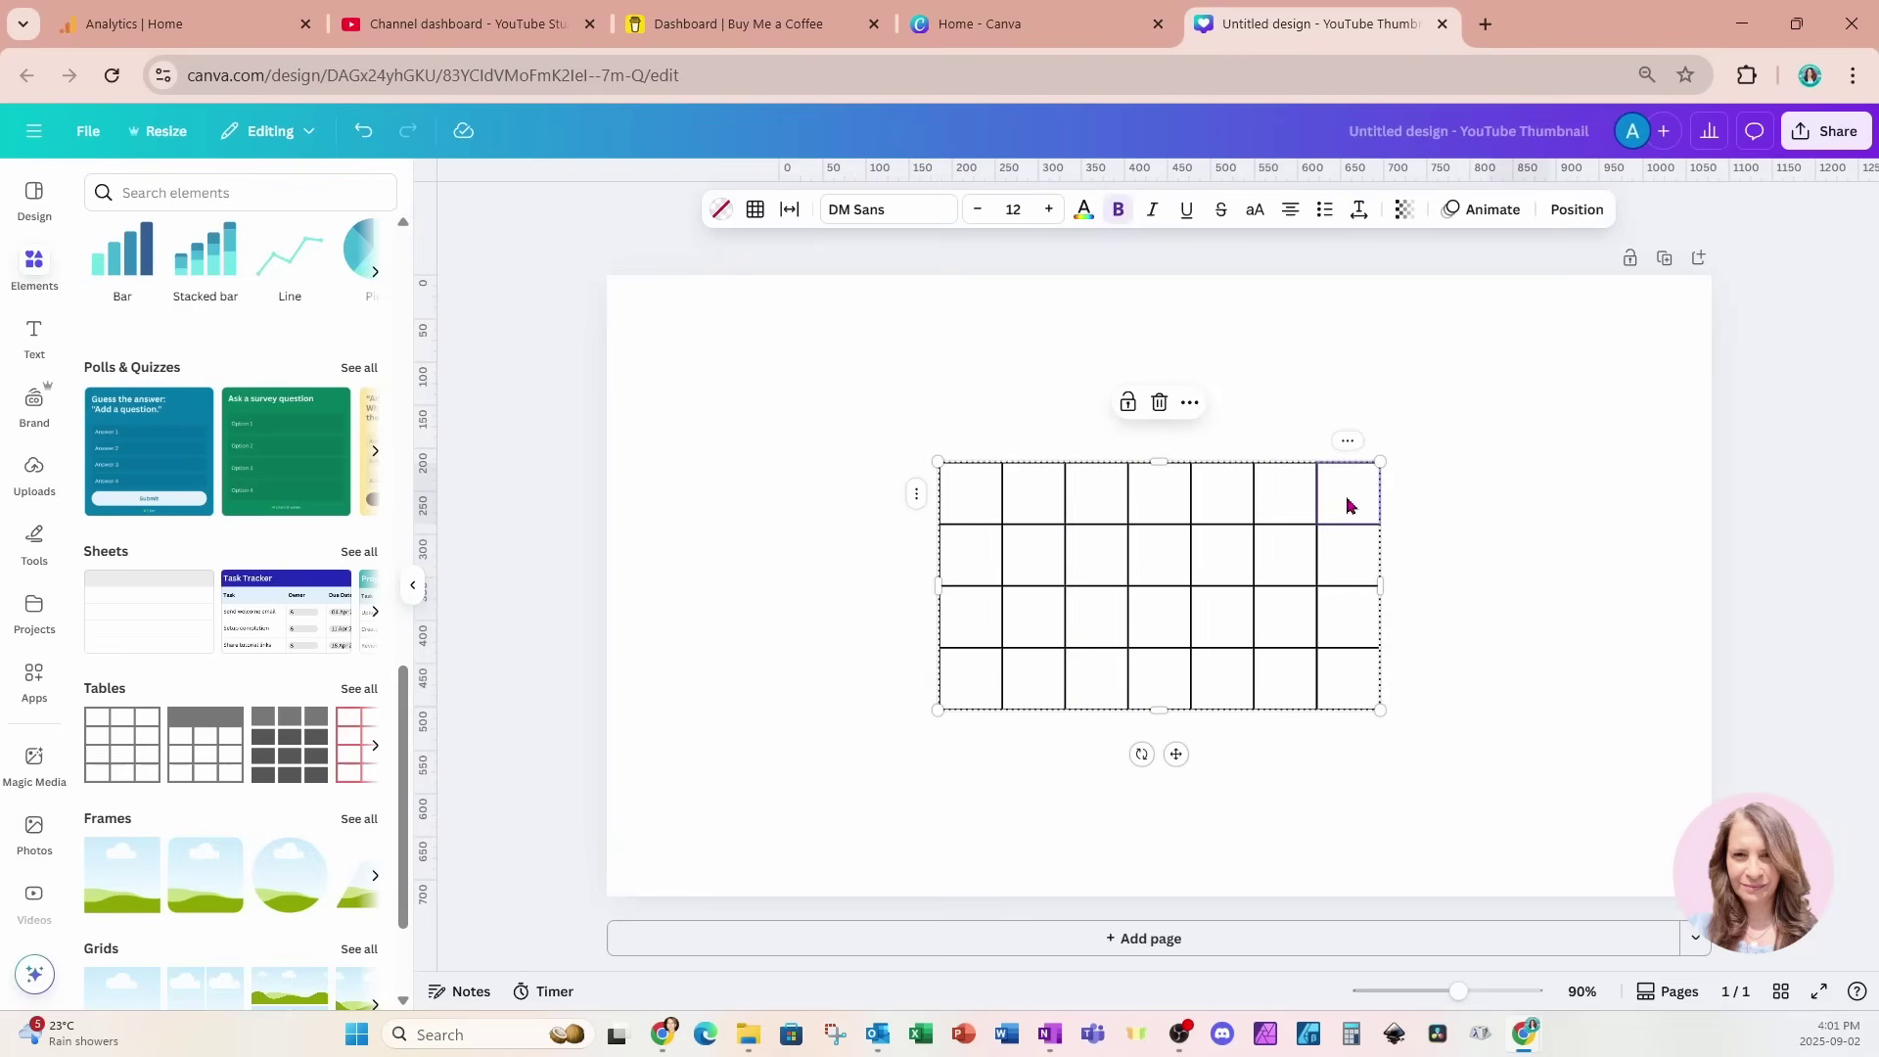
click(1296, 508)
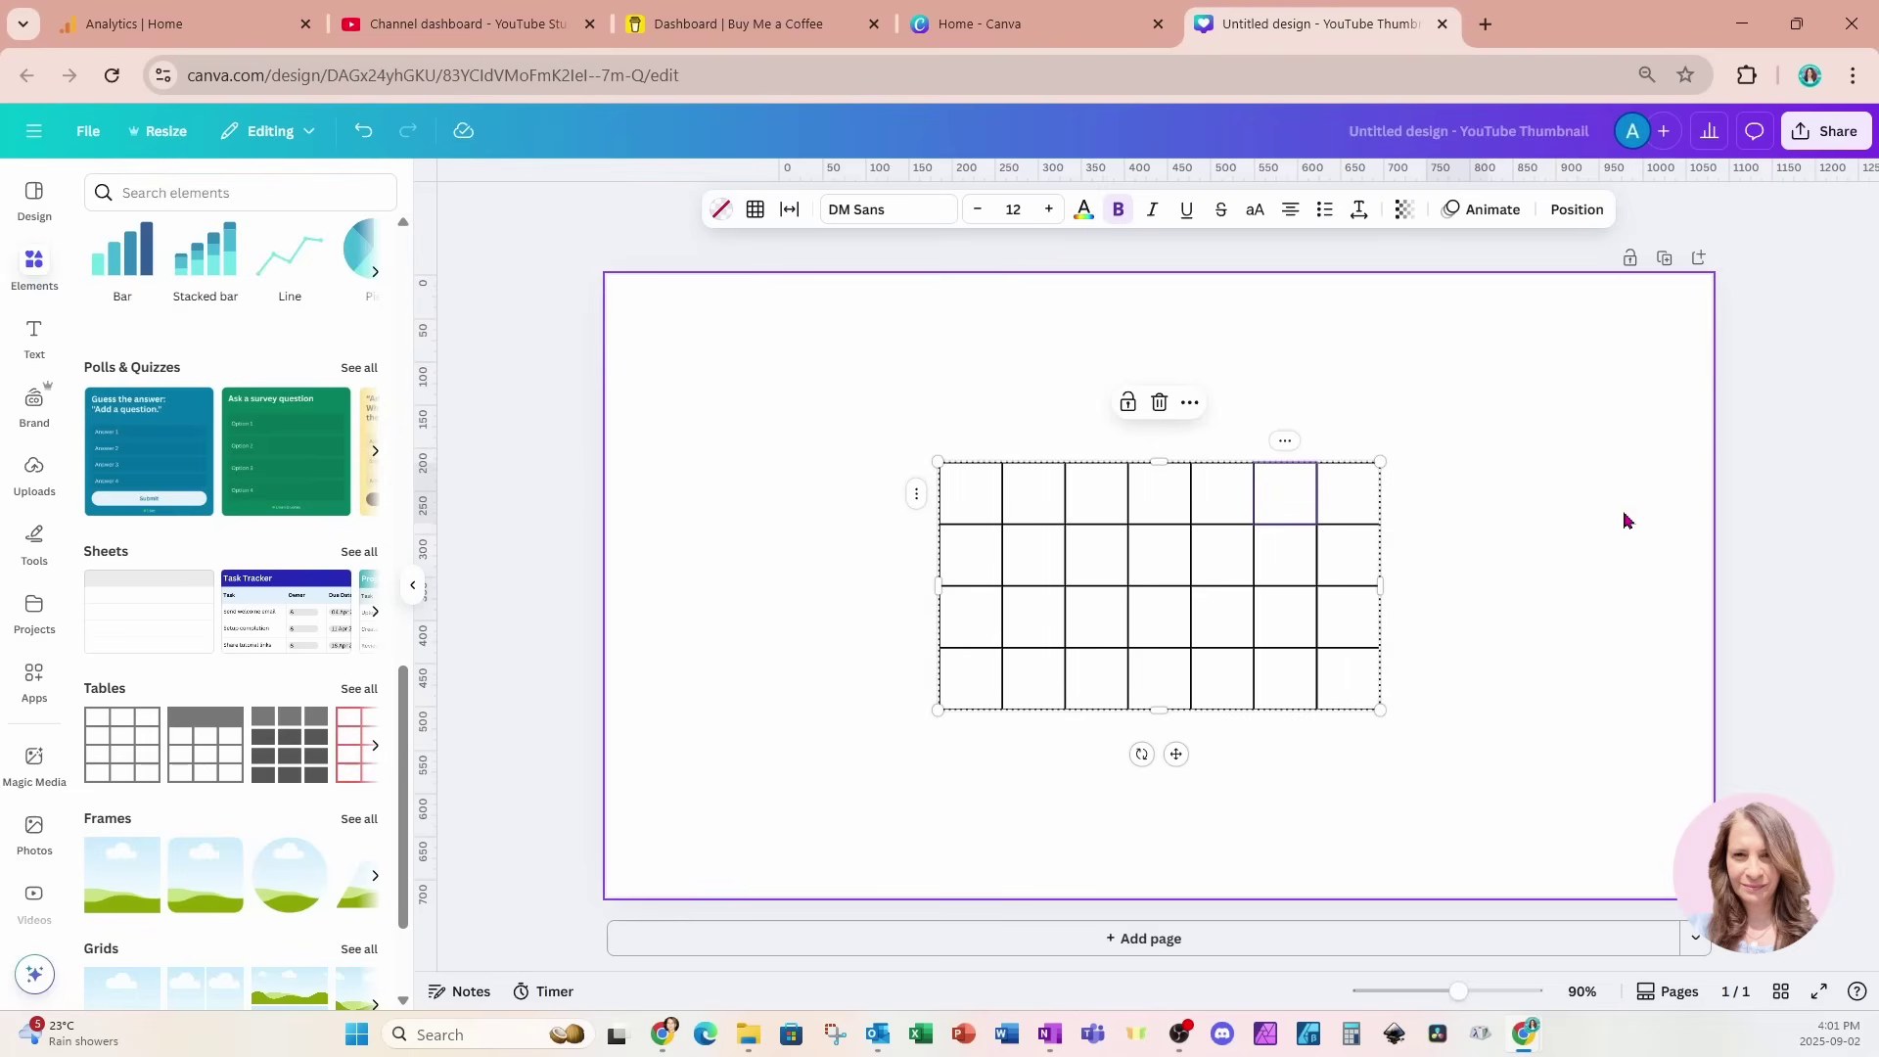
- Type the weekday headers SUN, MON, TUE, WED, THU, FRI, SAT across the top row
click(983, 503)
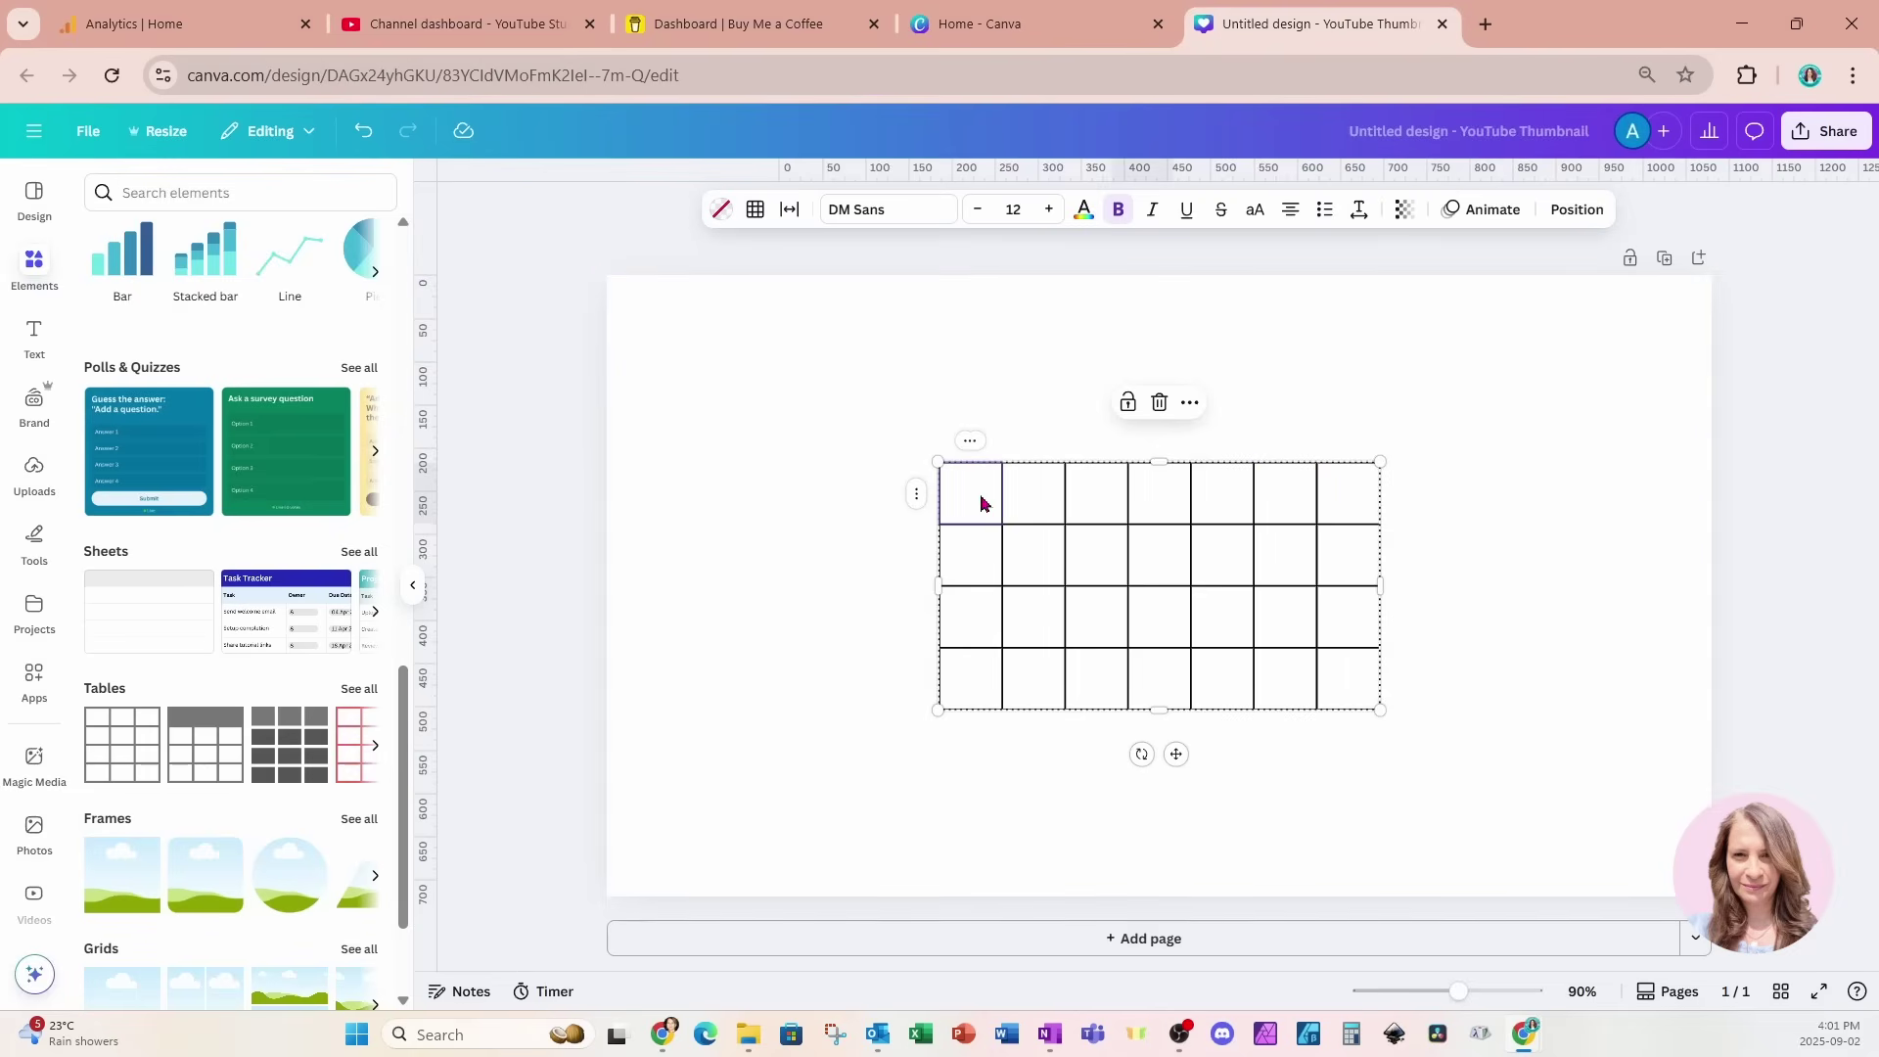
text(SUN)
key(Tab)
text(MON)
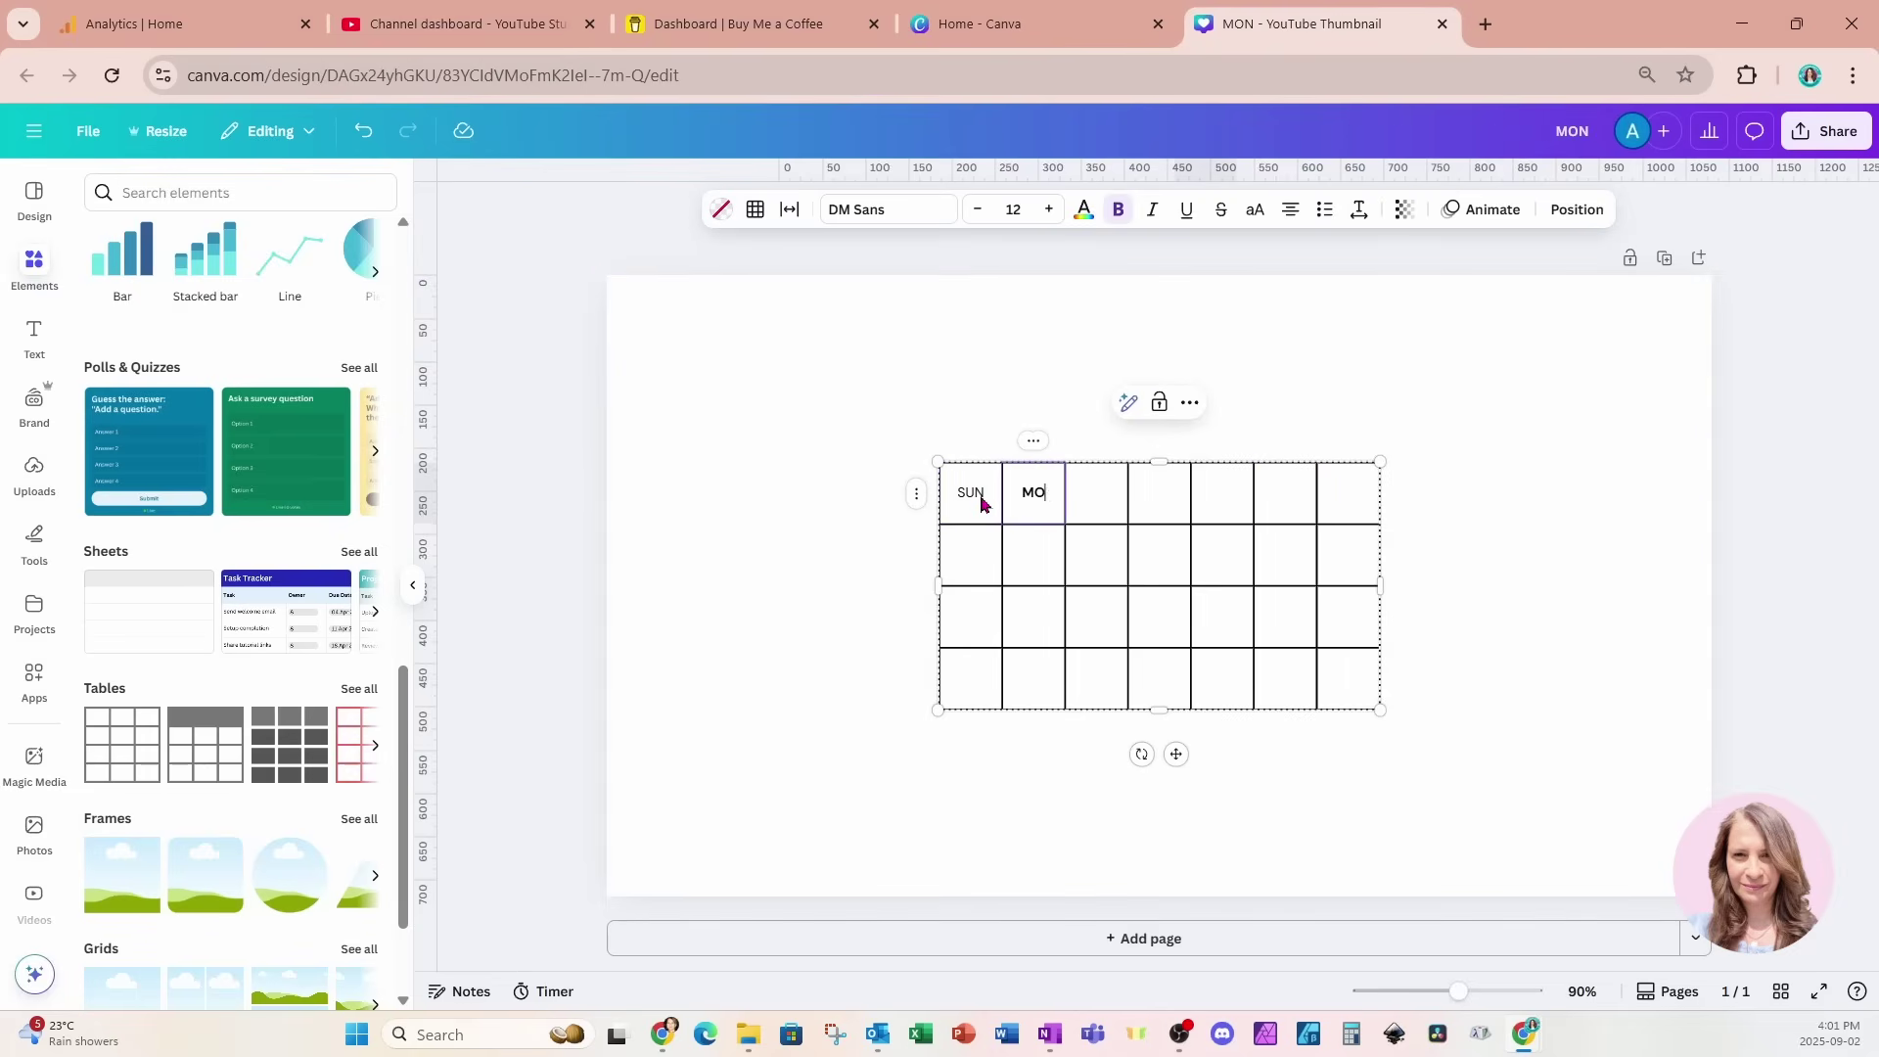
key(Tab)
text(TUE)
key(Tab)
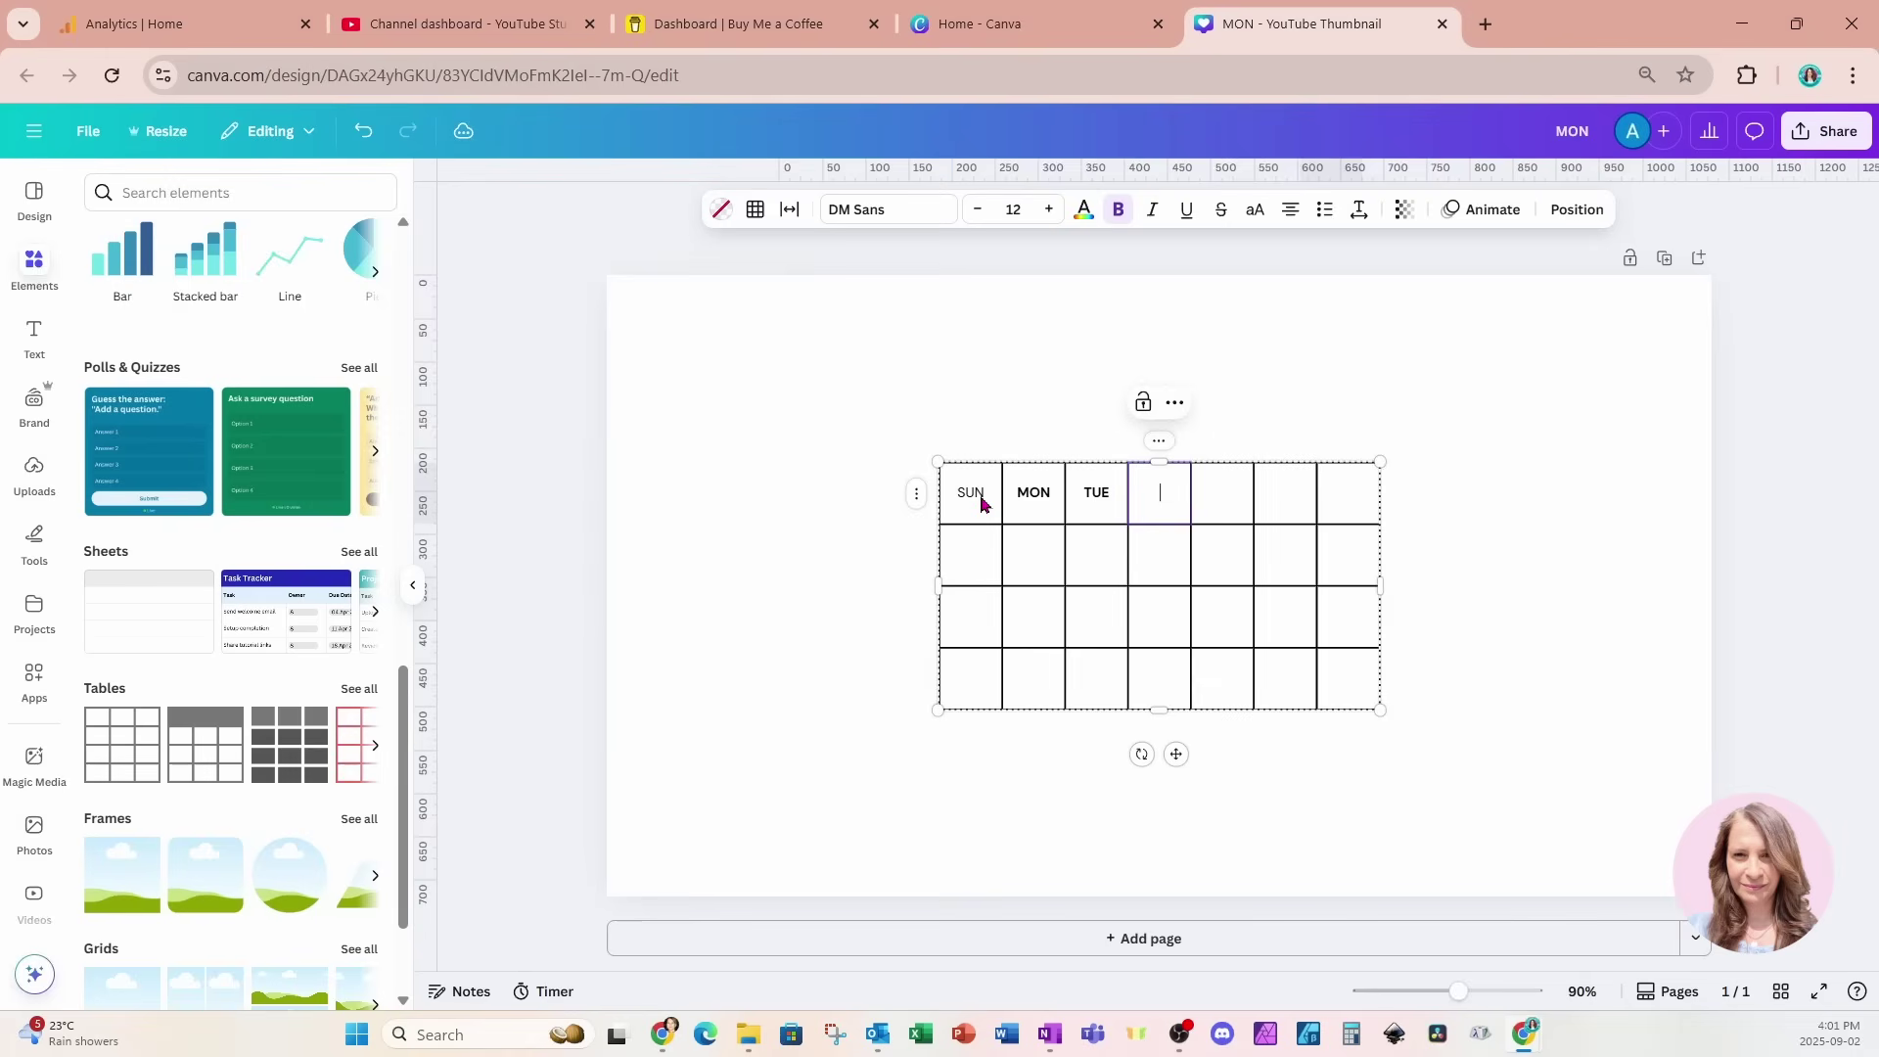
text(WED)
key(Tab)
text(TH)
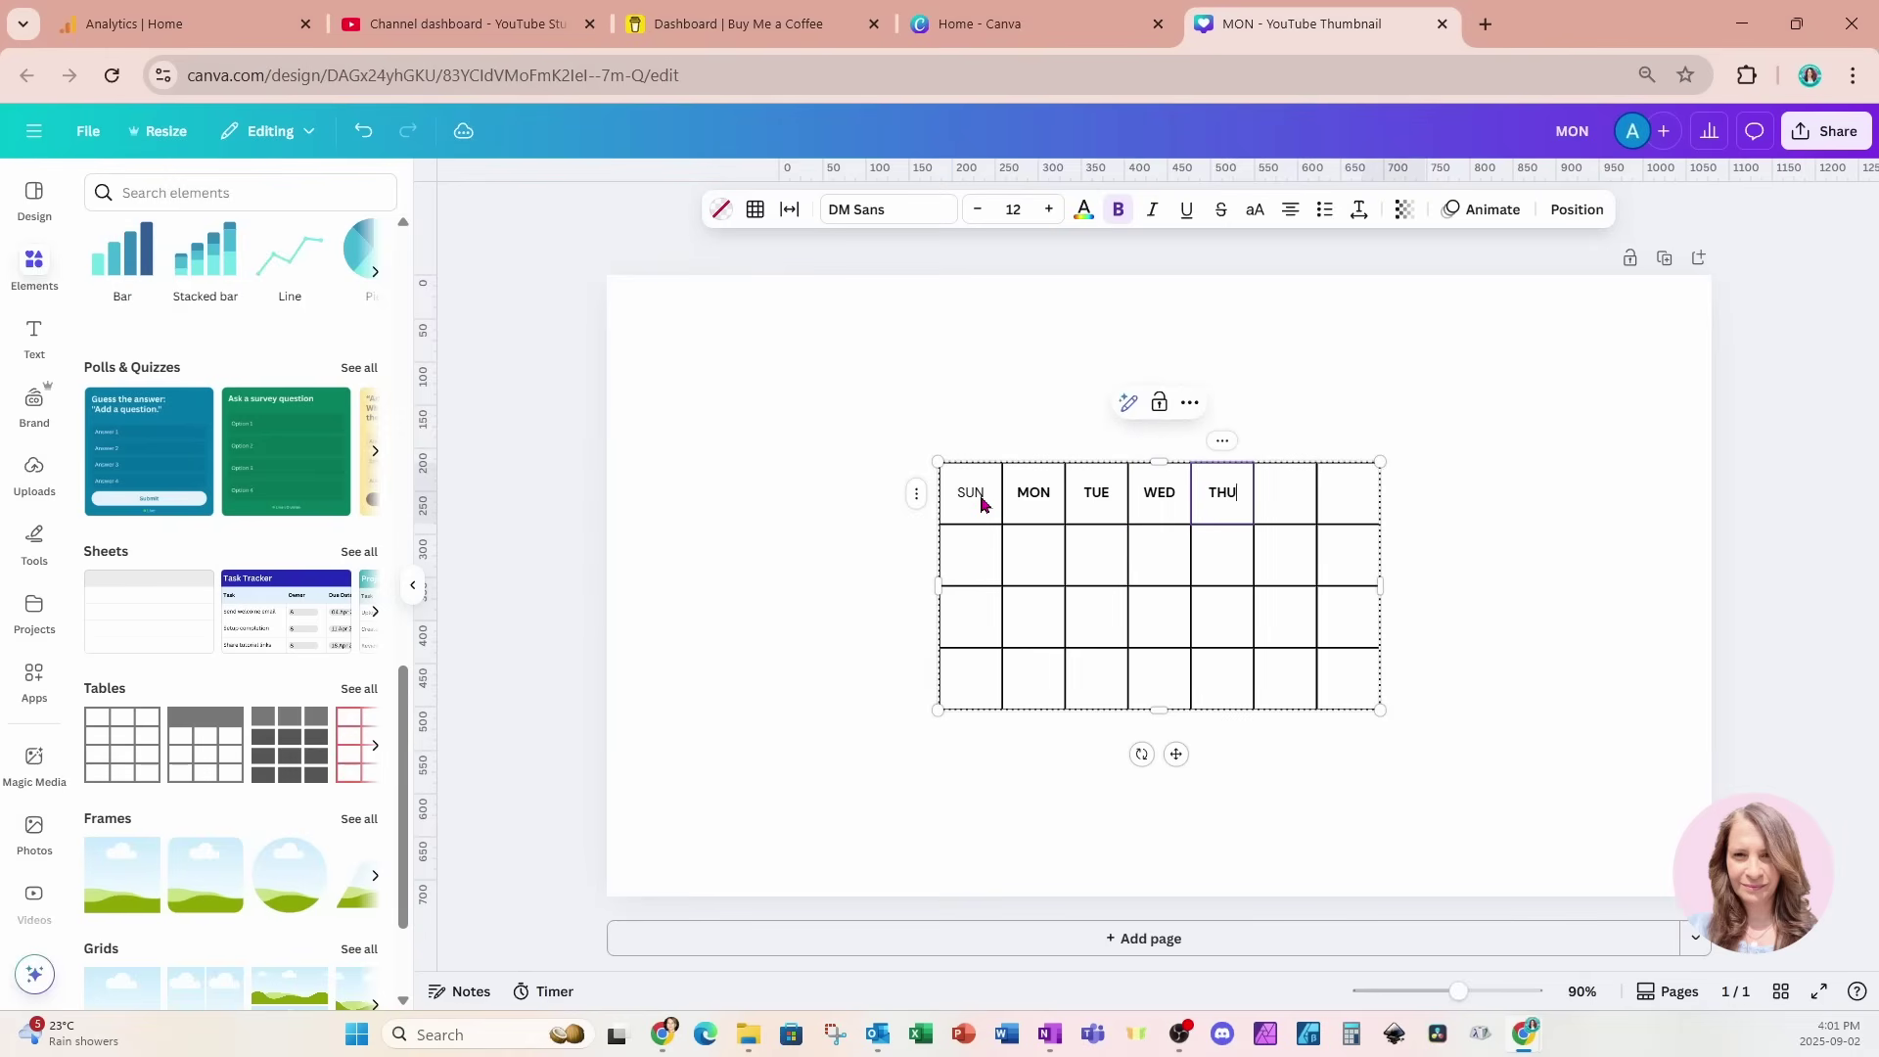
text(U)
key(Tab)
text(FRI)
key(Tab)
text(SA)
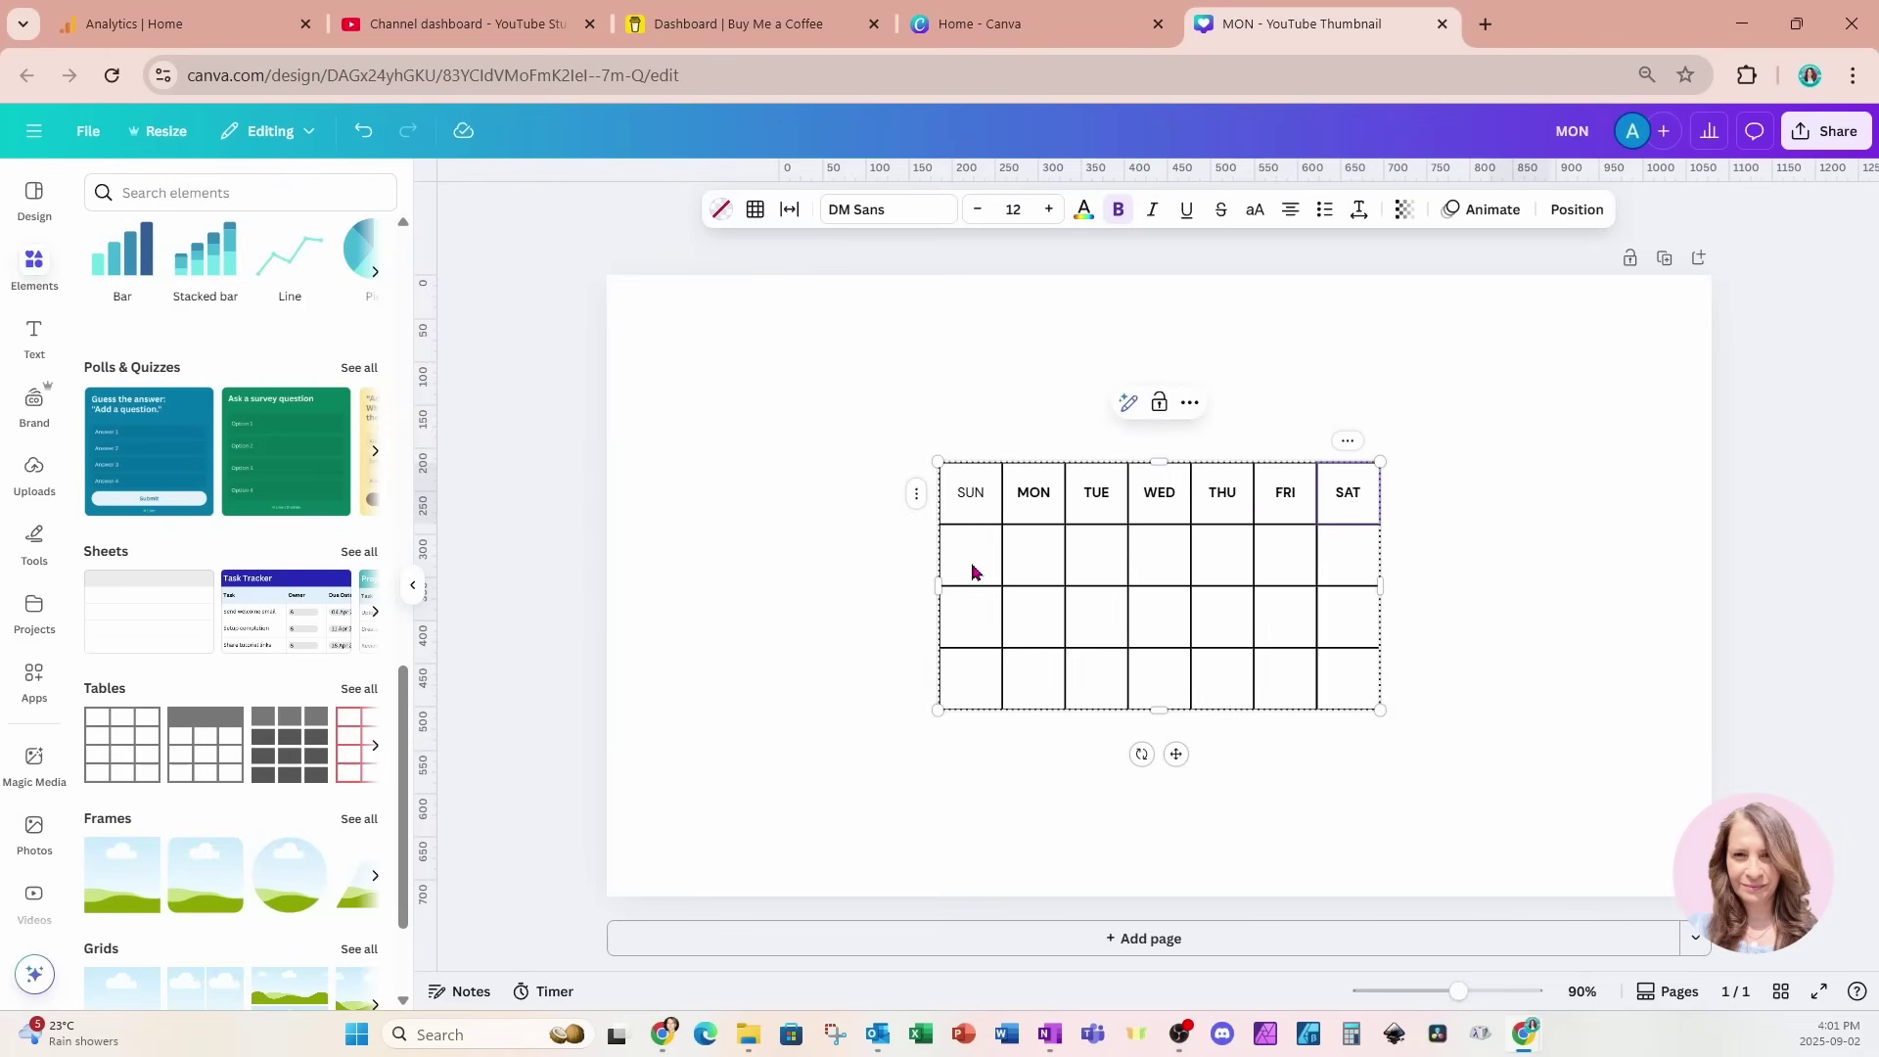
- Number the dates 1 to 18, starting with 1 in the second-row Thursday cell
click(1221, 564)
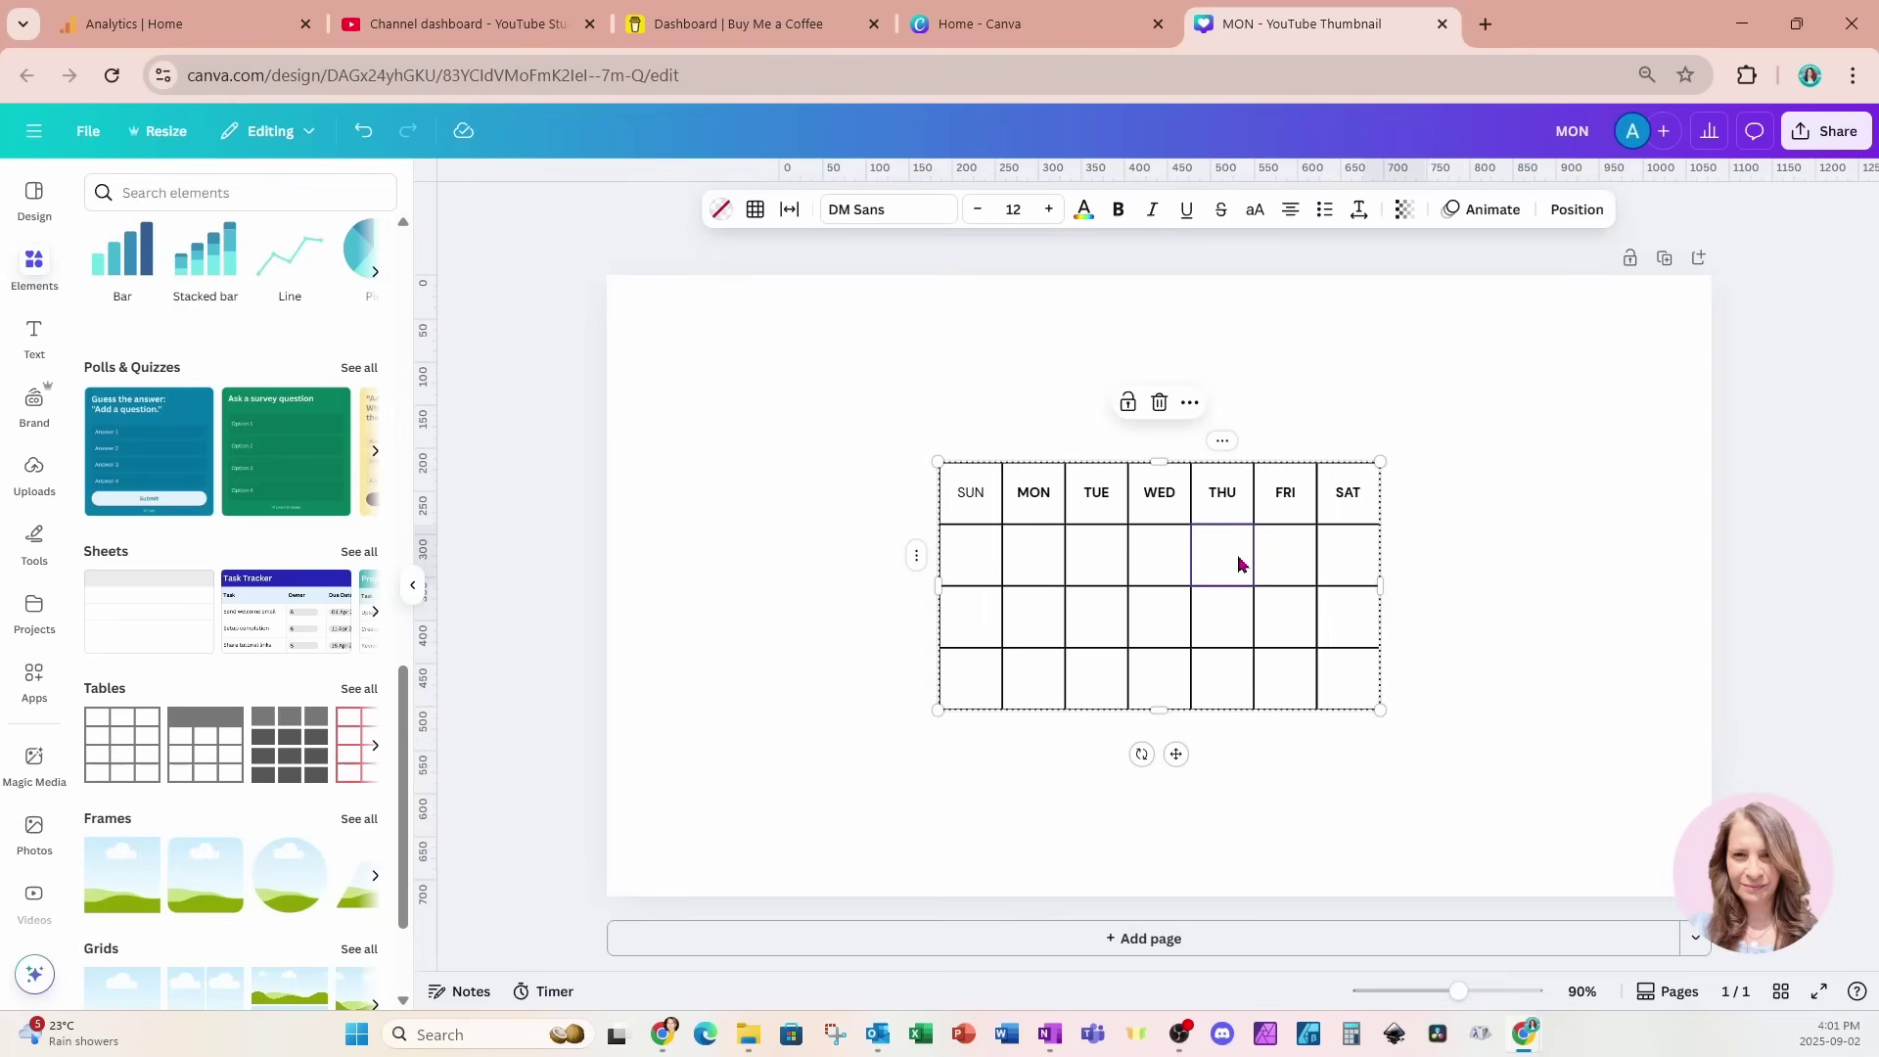
text(1)
key(Tab)
text(2)
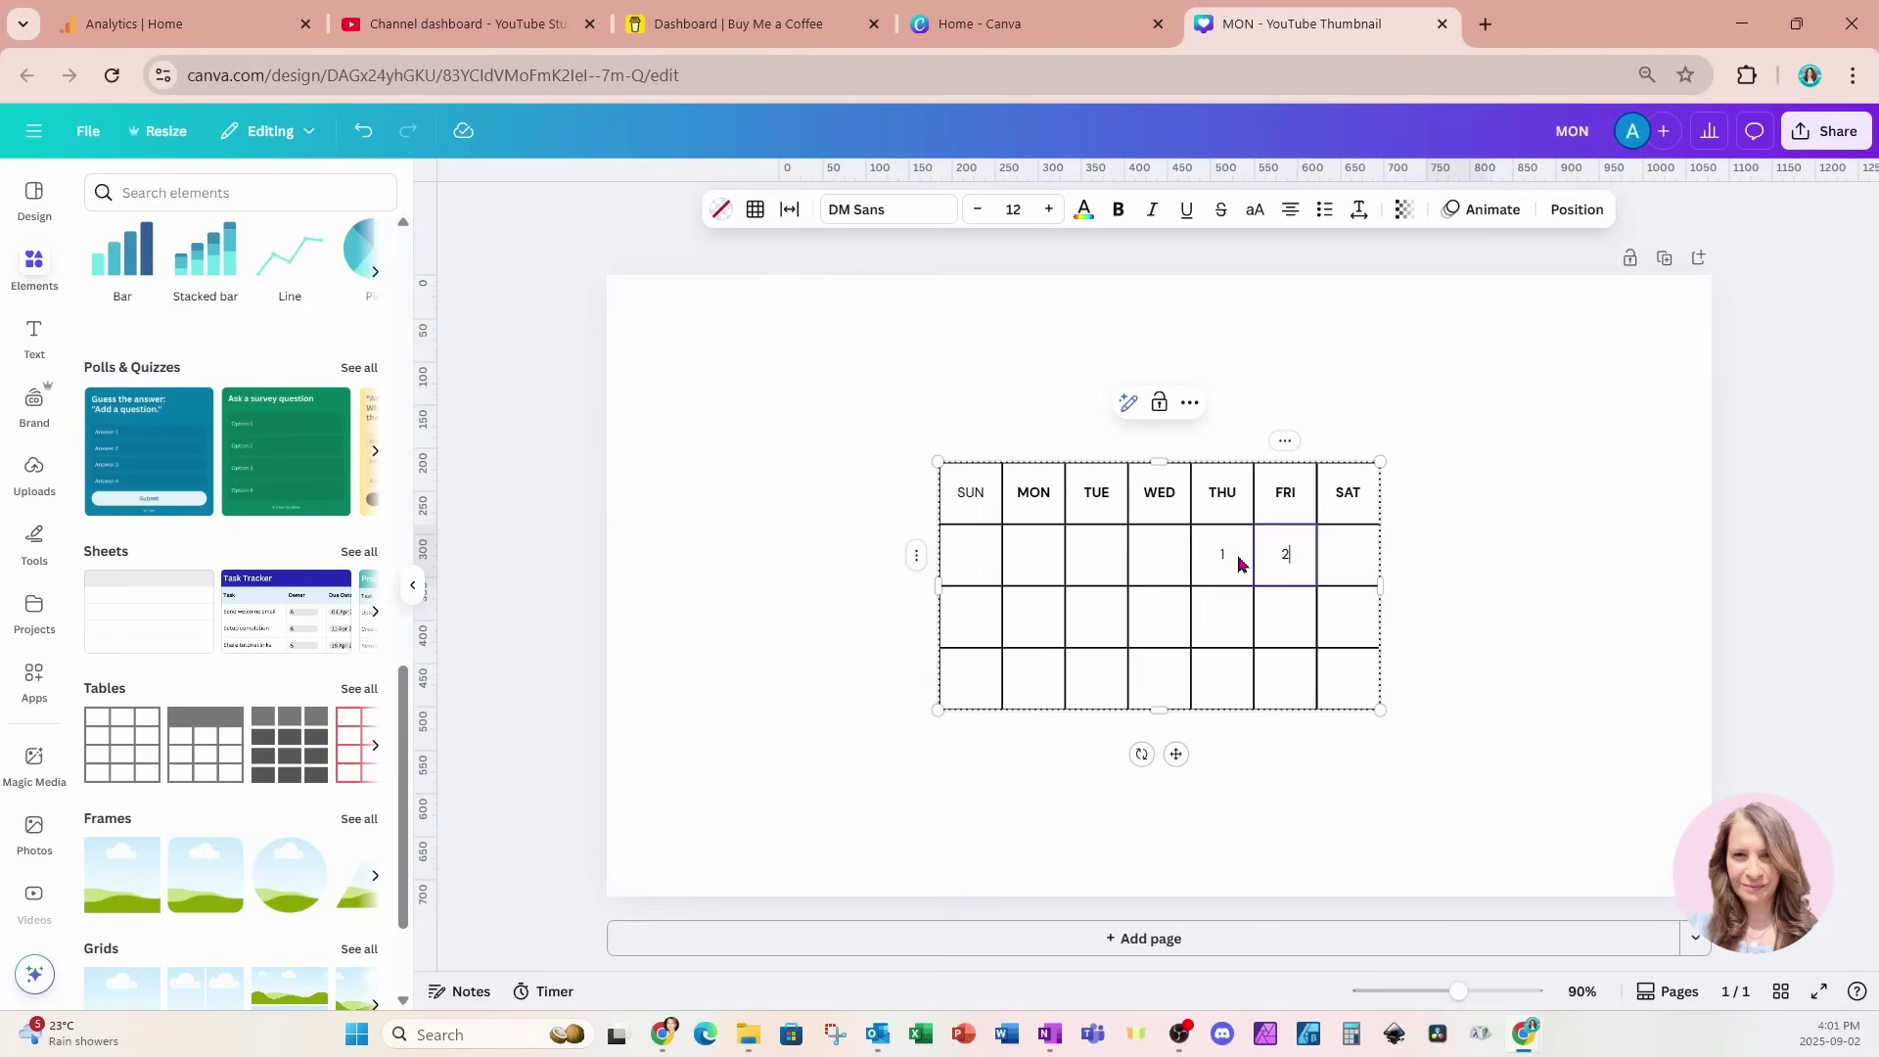
key(Tab)
text(3)
key(Tab)
text(4)
key(Tab)
text(5)
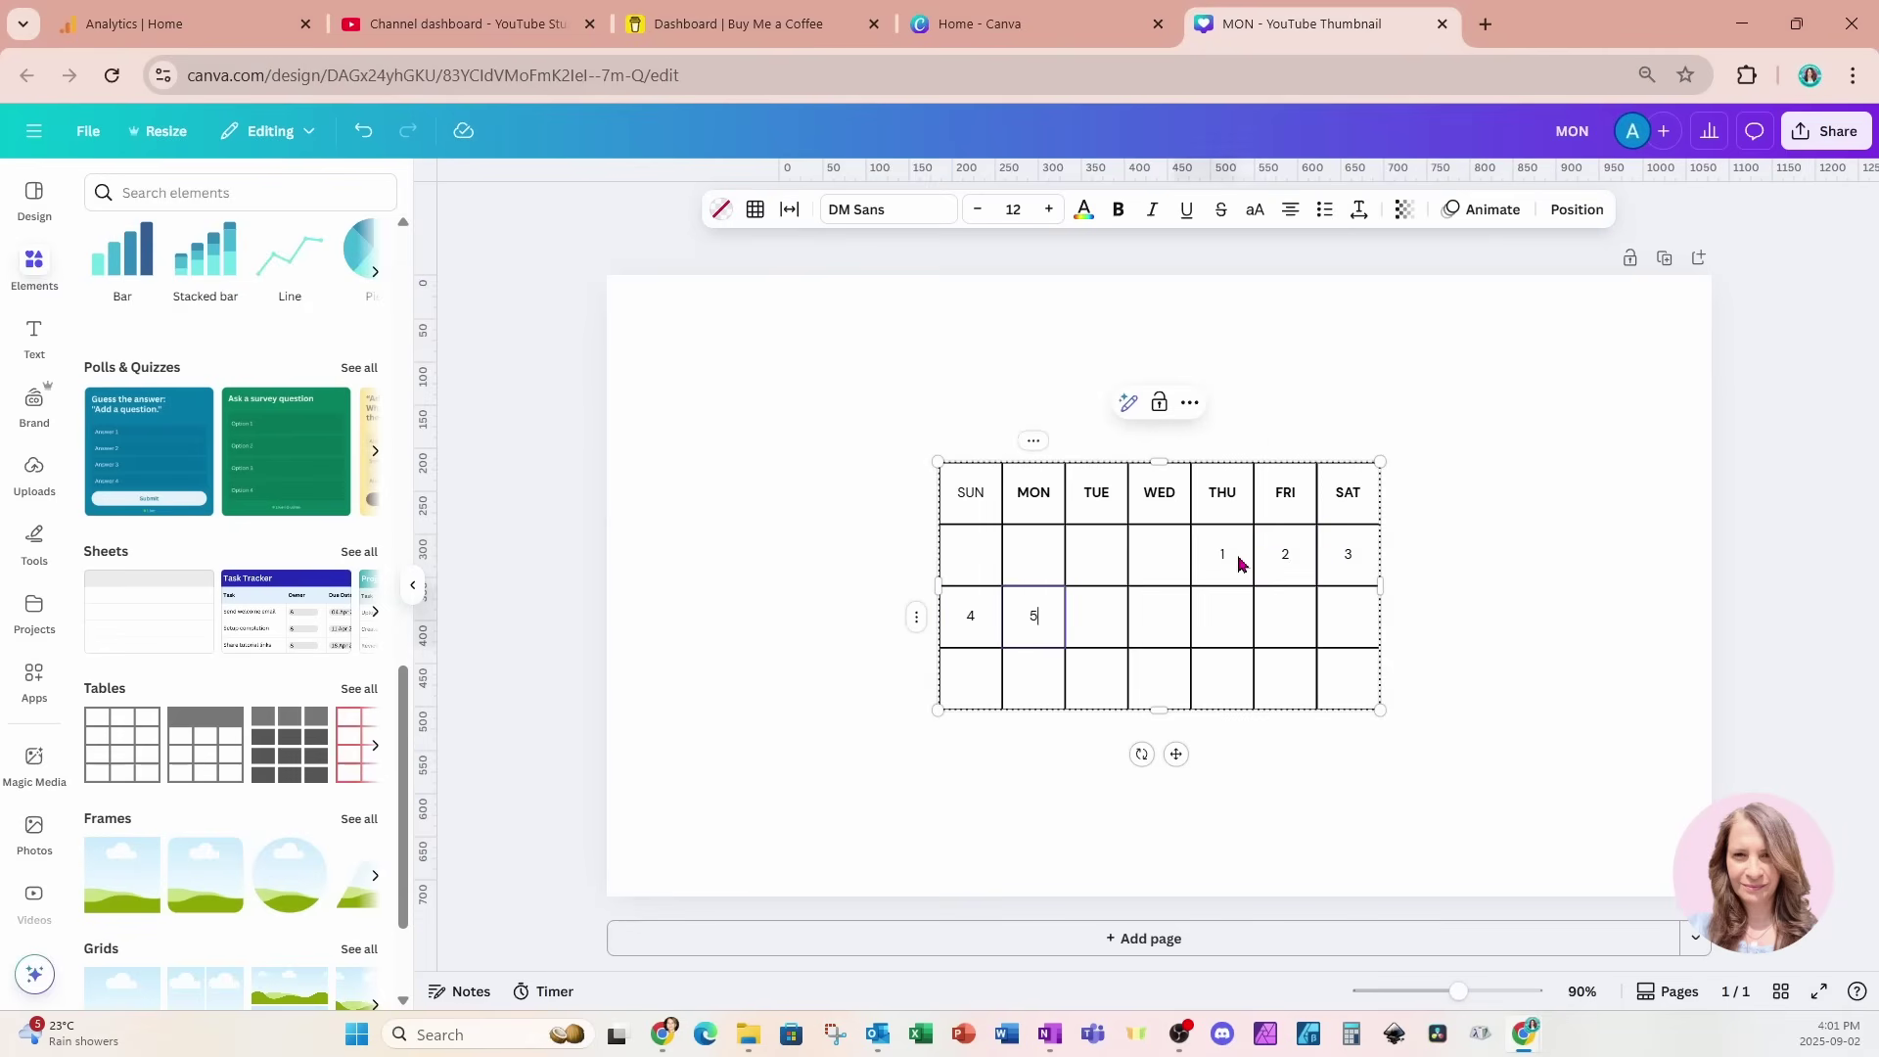
key(Tab)
text(6)
key(Tab)
text(7)
key(Tab)
text(8)
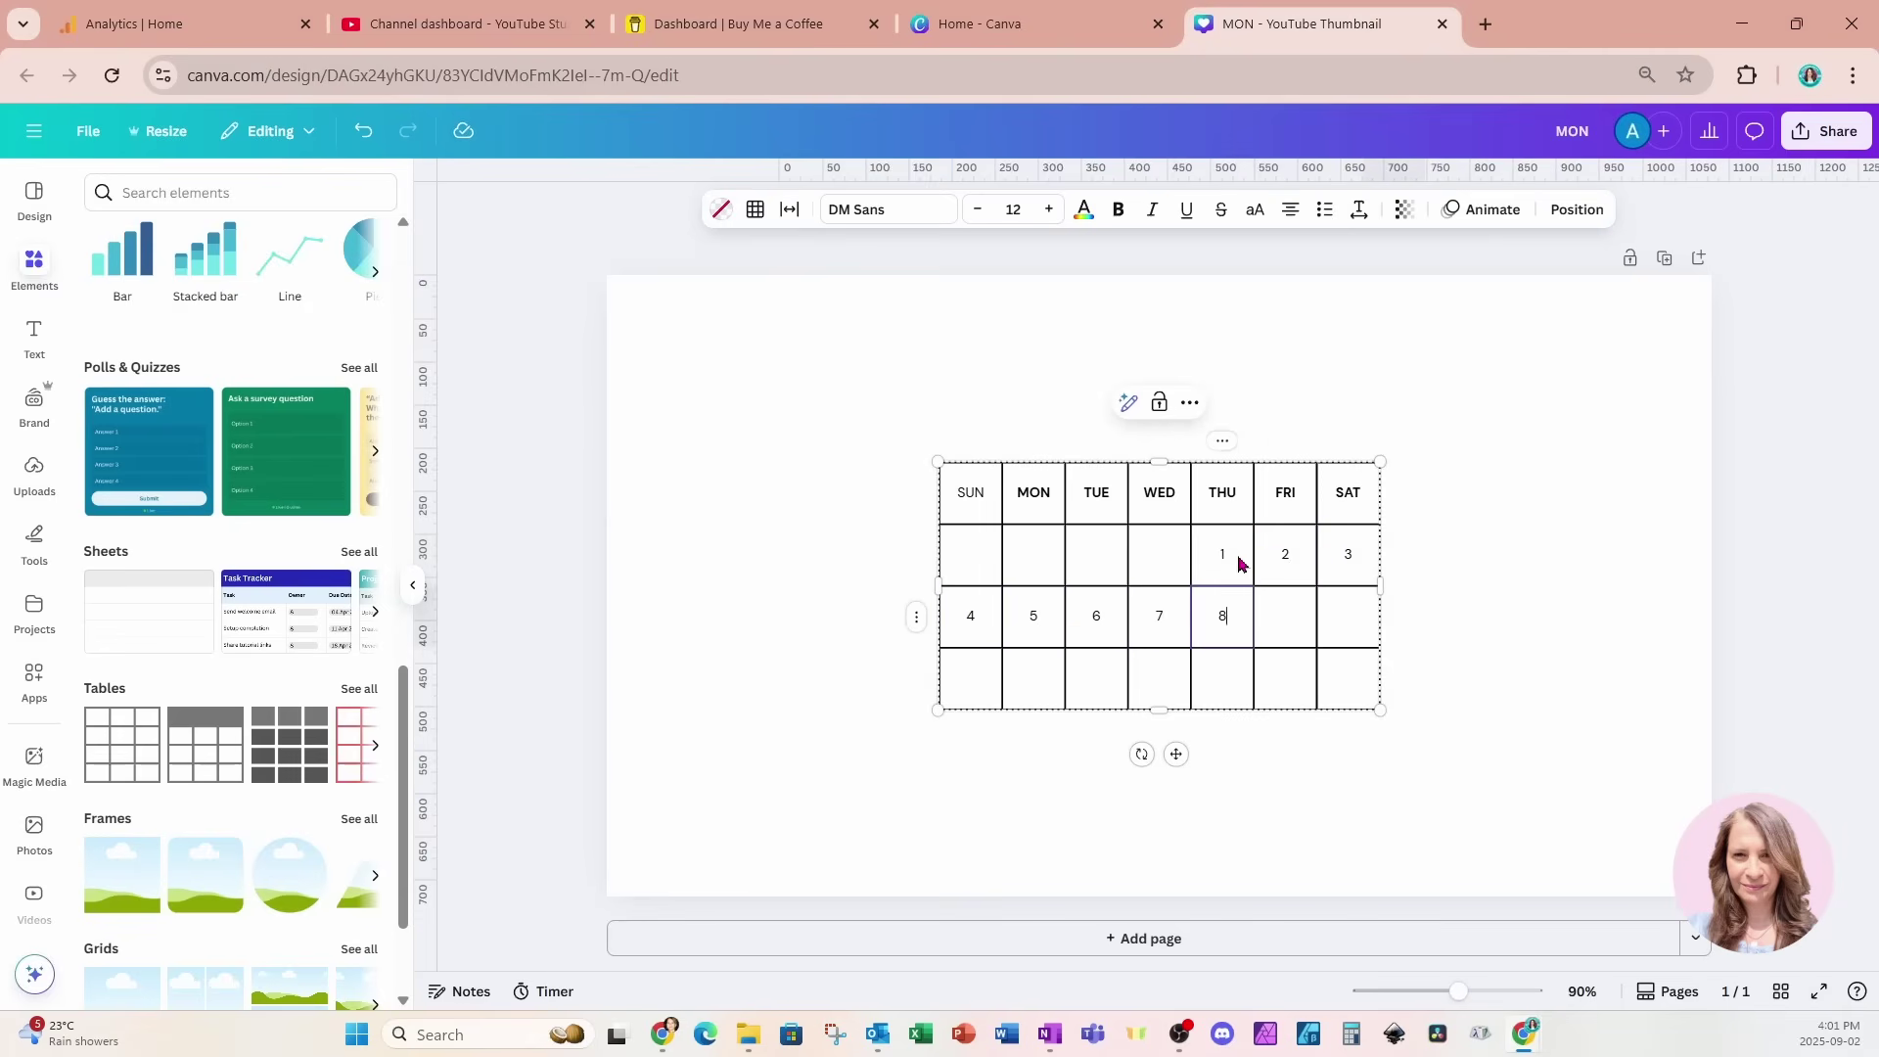
key(Tab)
text(9)
key(Tab)
text(10)
key(Tab)
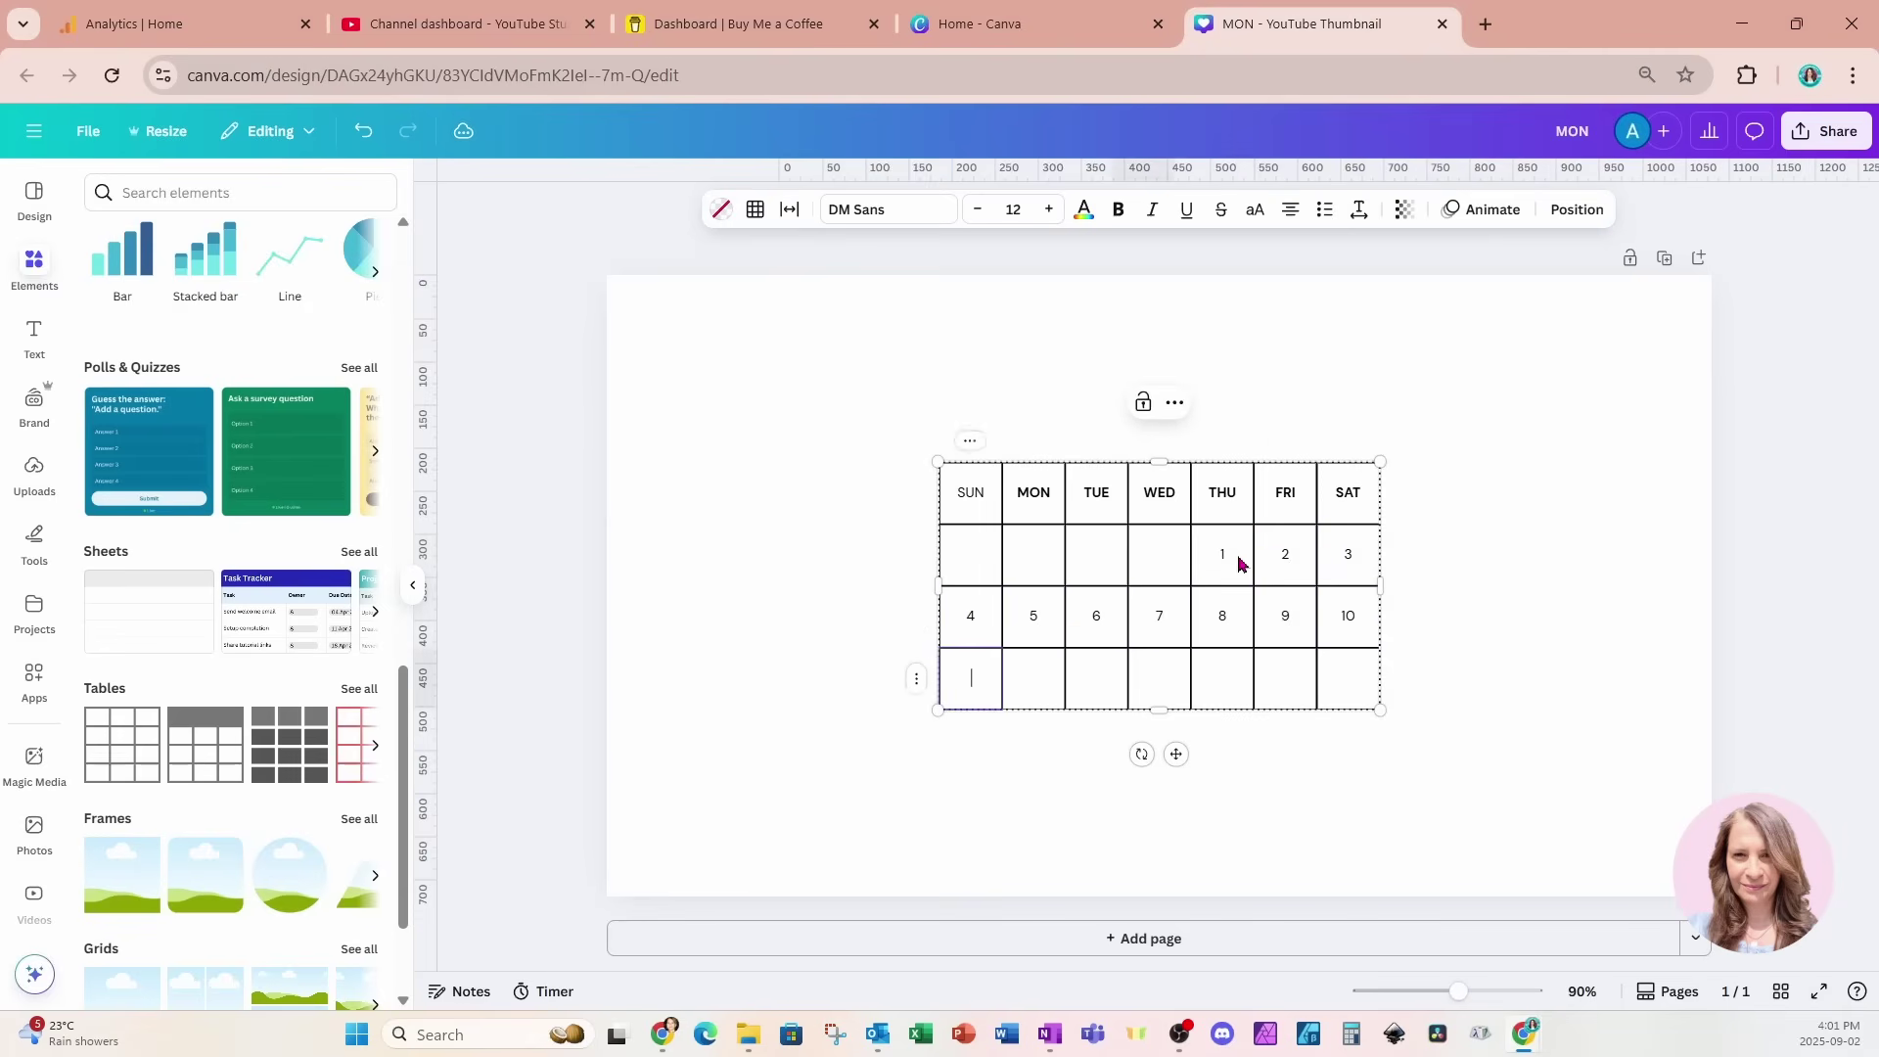
text(11)
key(Tab)
text(12)
key(Tab)
text(13)
key(Tab)
text(1)
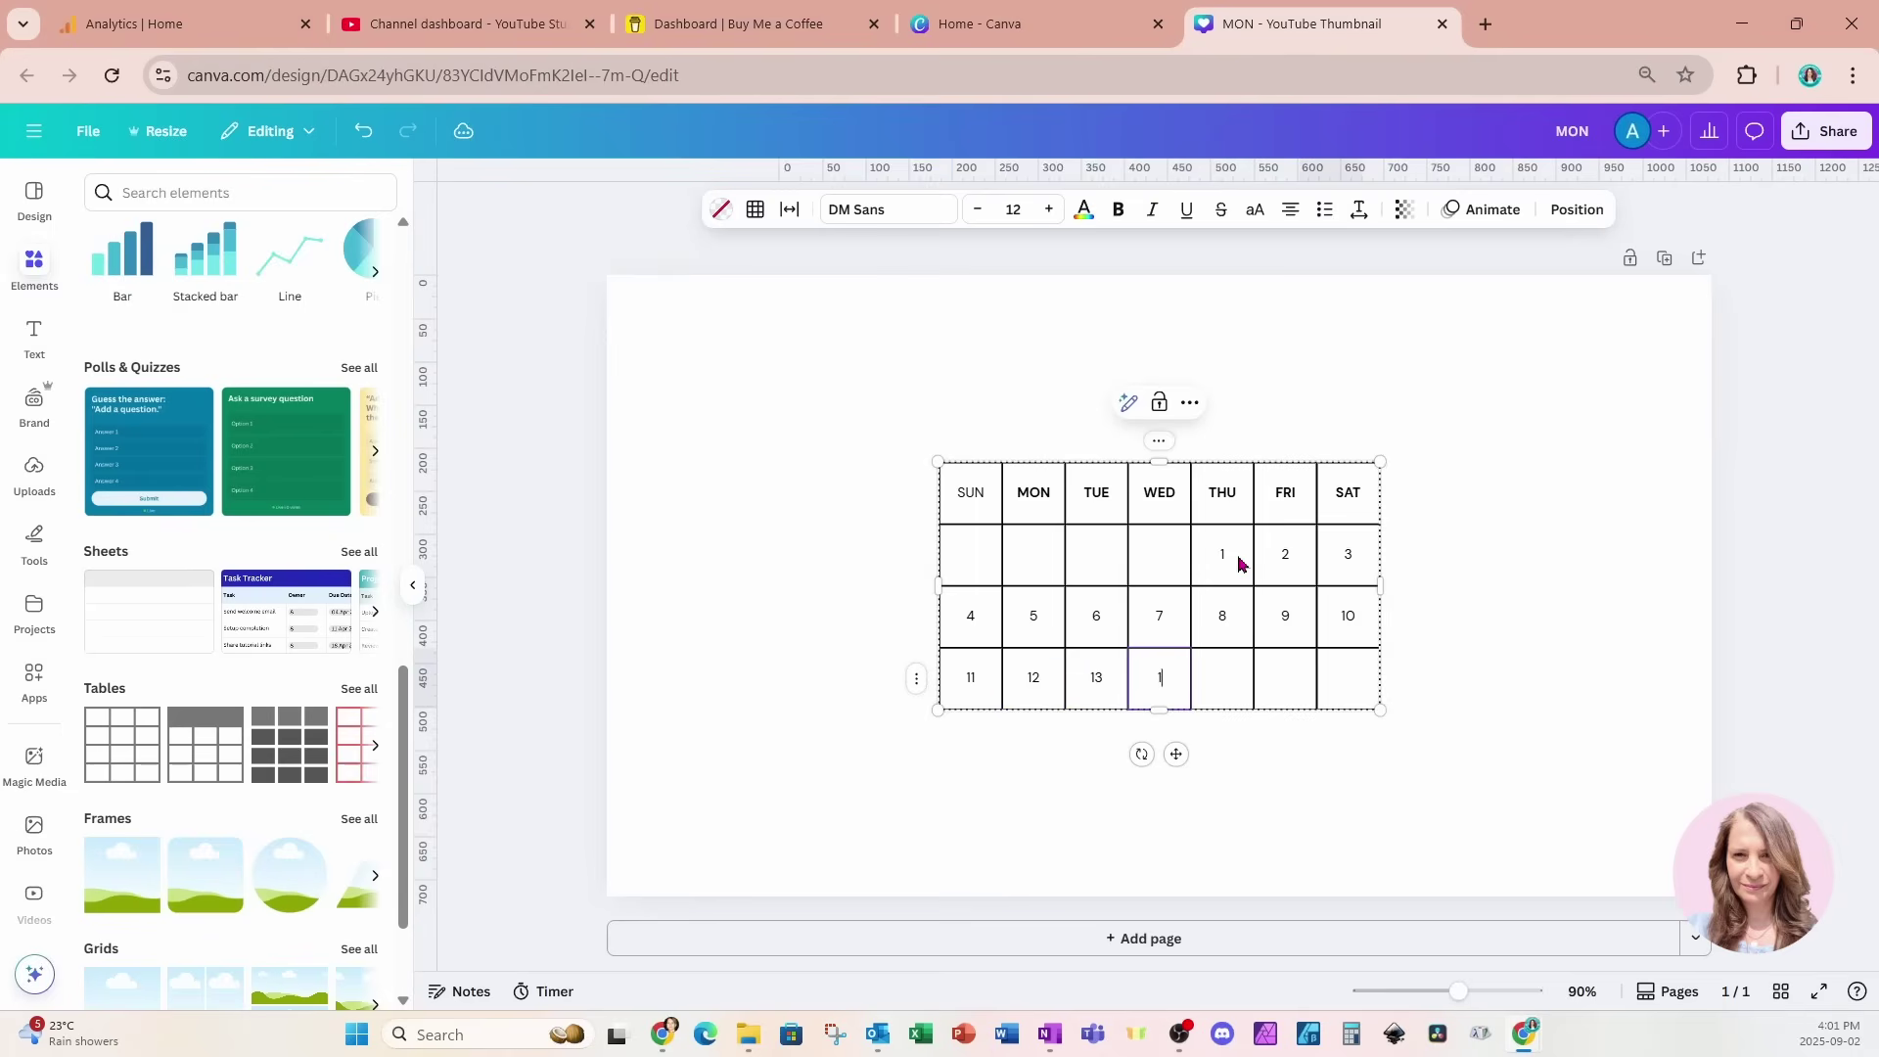
text(4)
key(Tab)
text(15)
key(Tab)
text(1)
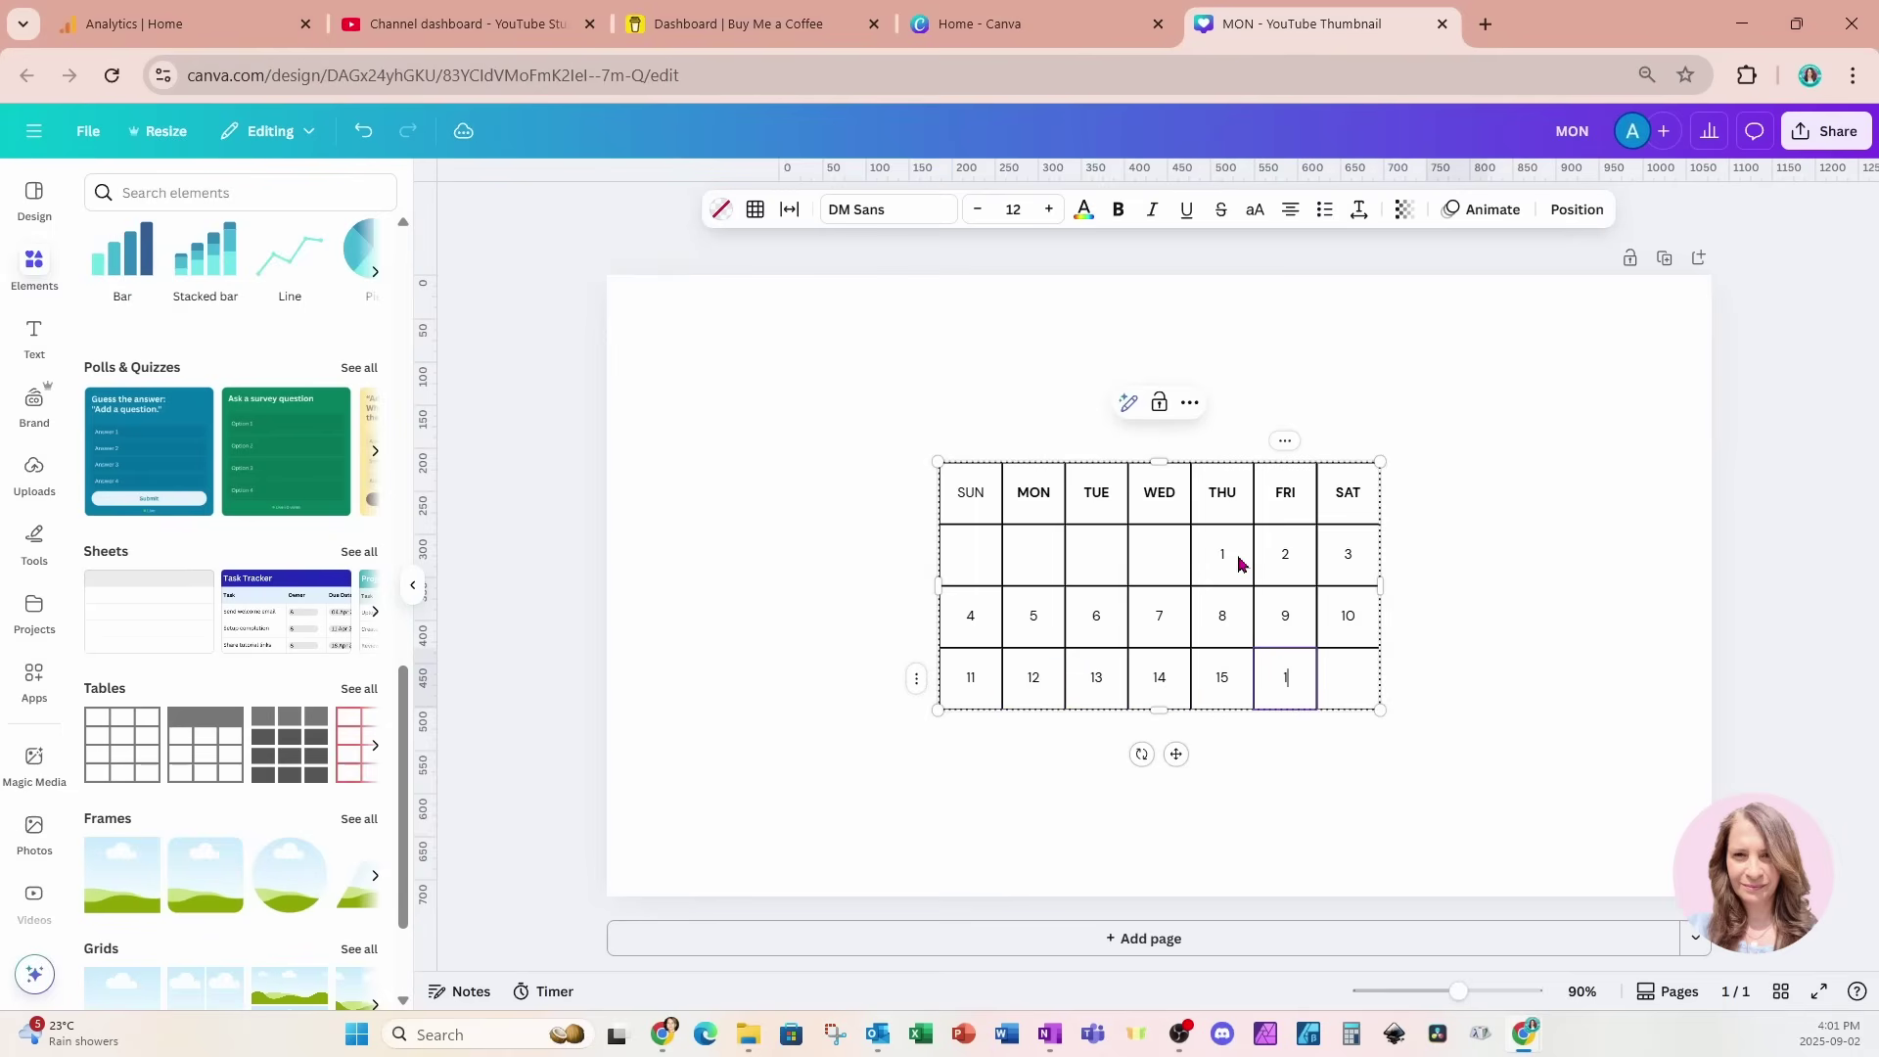
text(6)
key(Tab)
text(17)
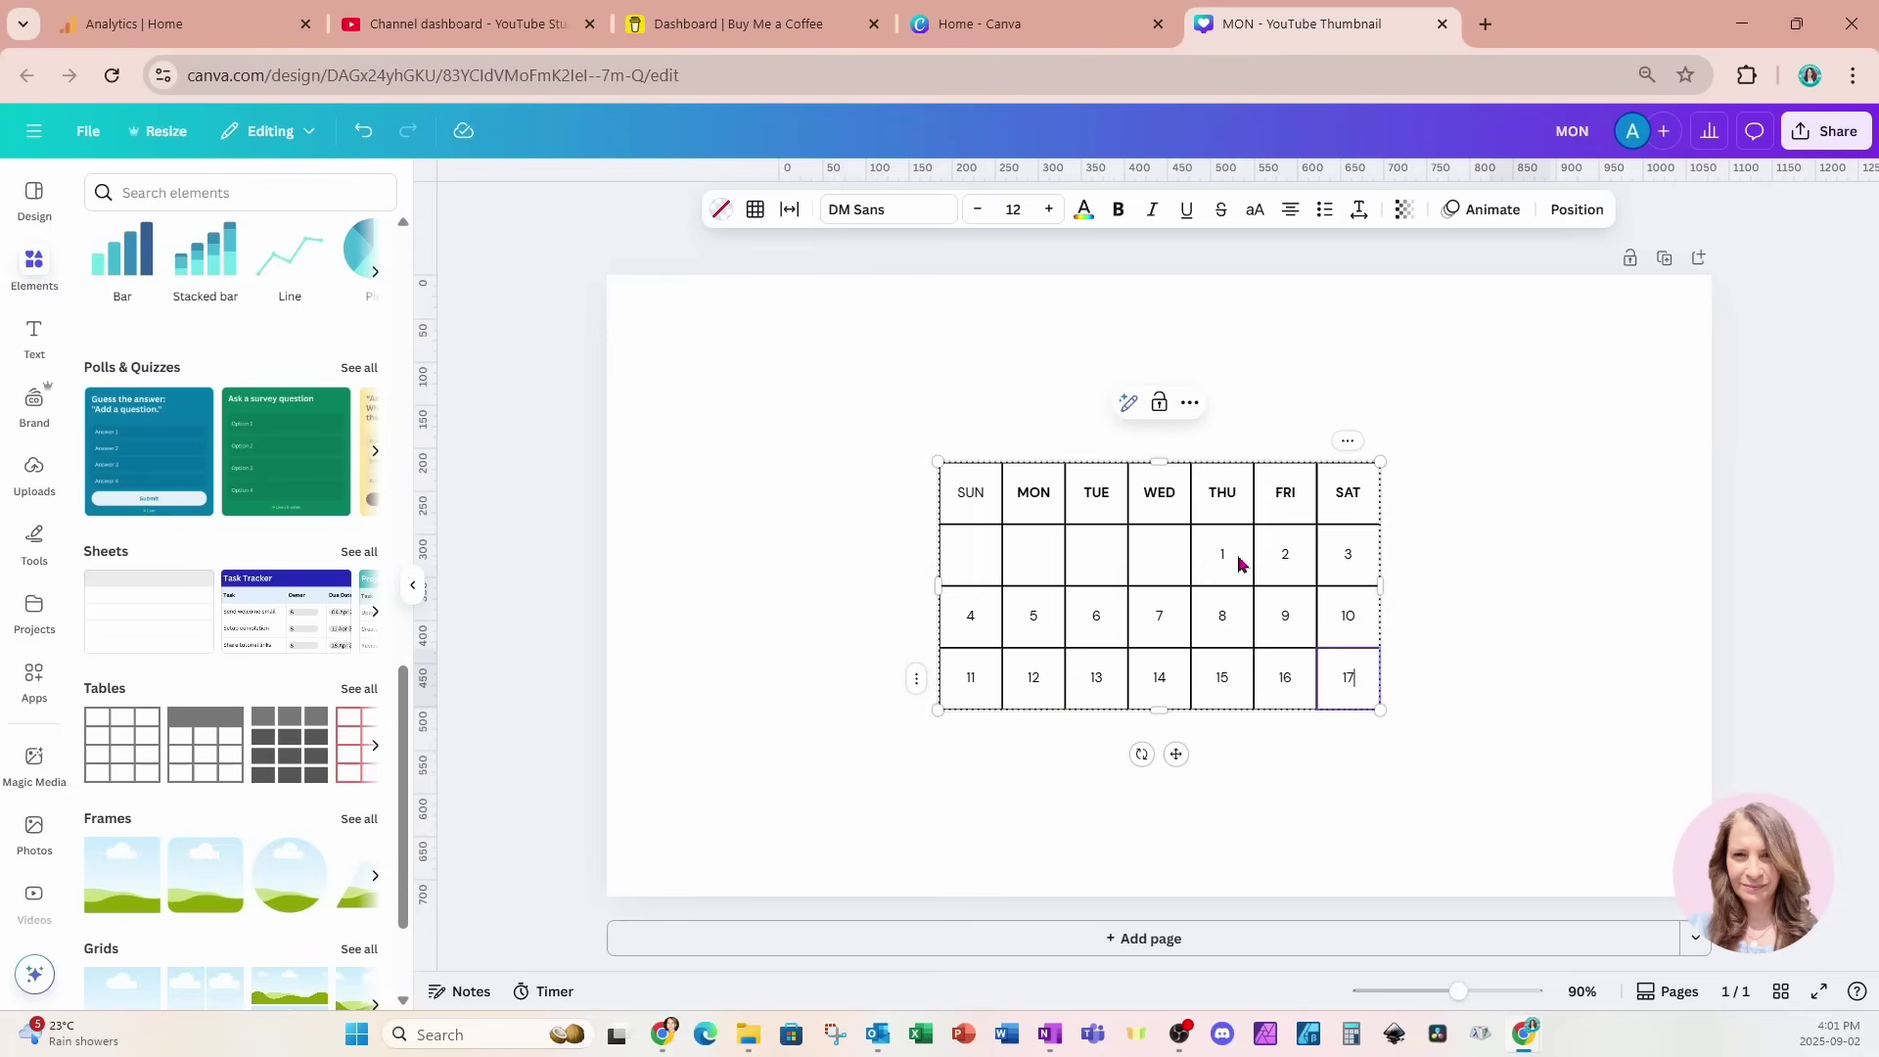
- Fill in dates 19 to 30 across new week rows, adding a final row for the 31st
key(Tab)
text(1)
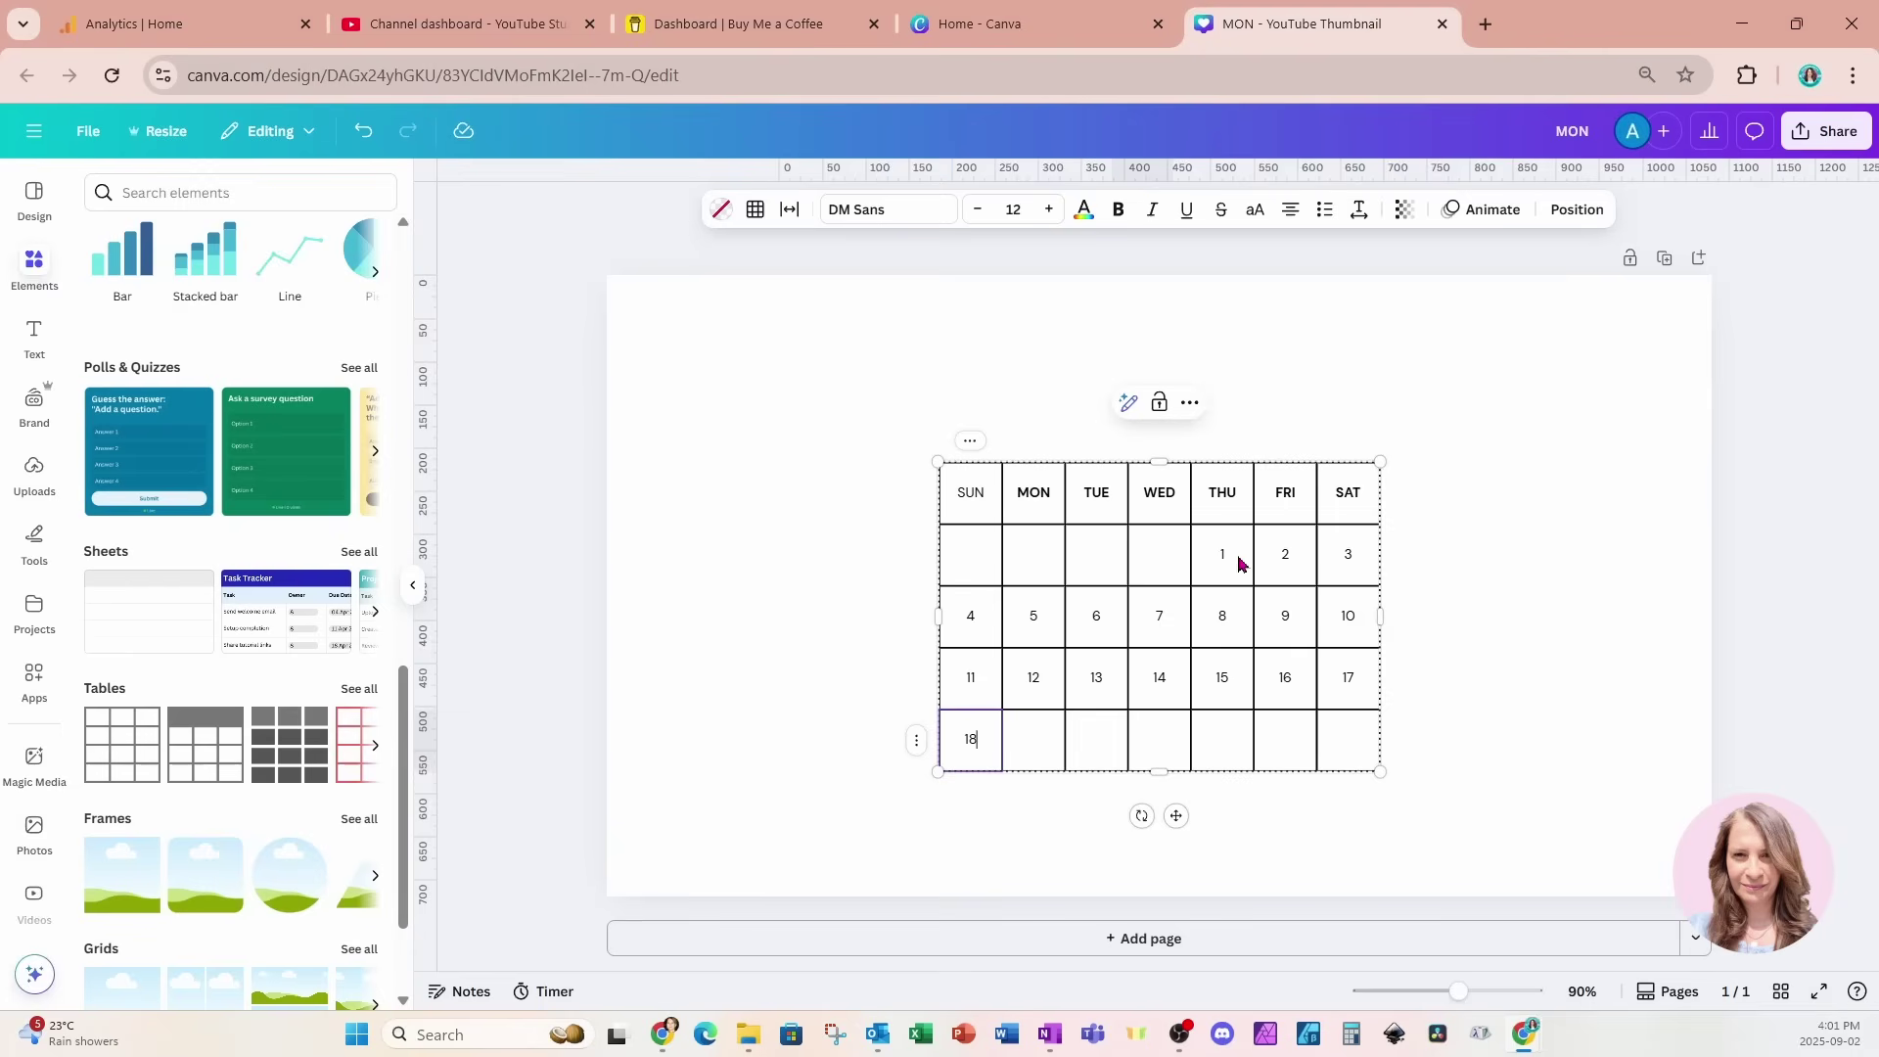
text(8)
key(Tab)
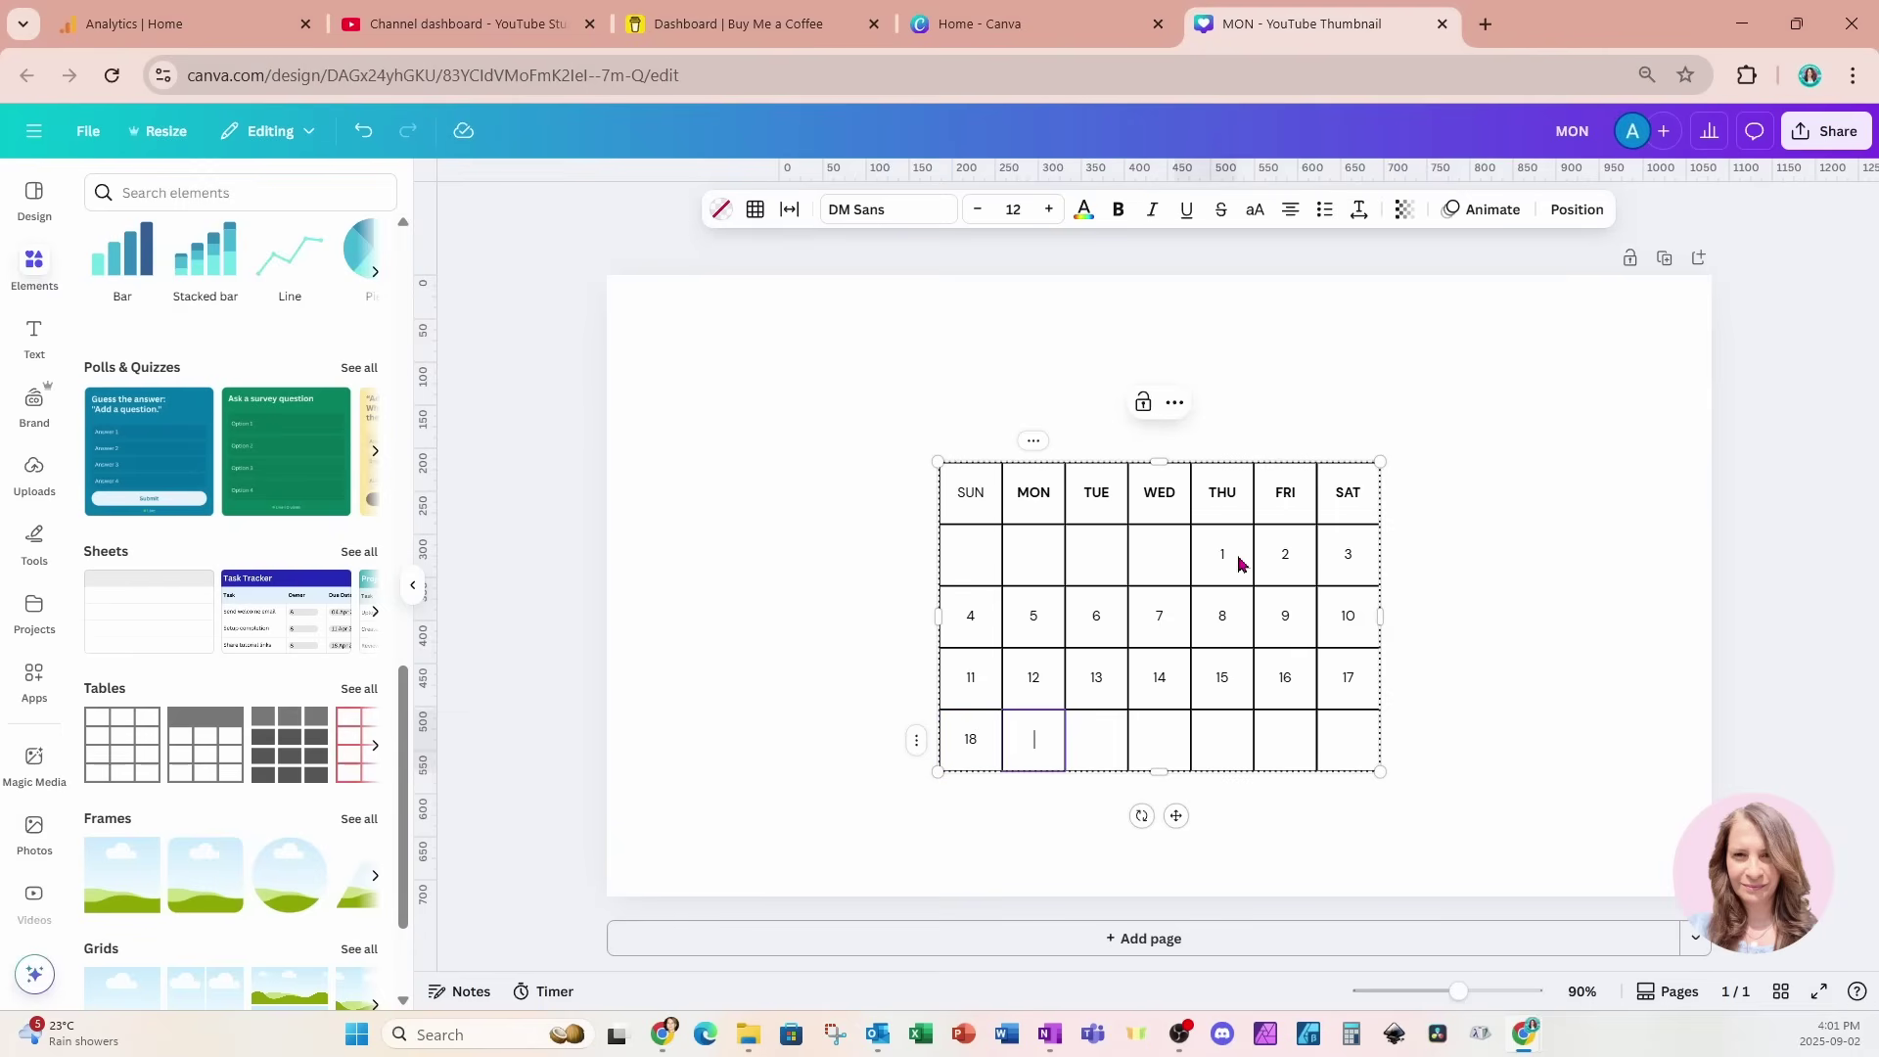
text(19)
key(Tab)
text(20)
key(Tab)
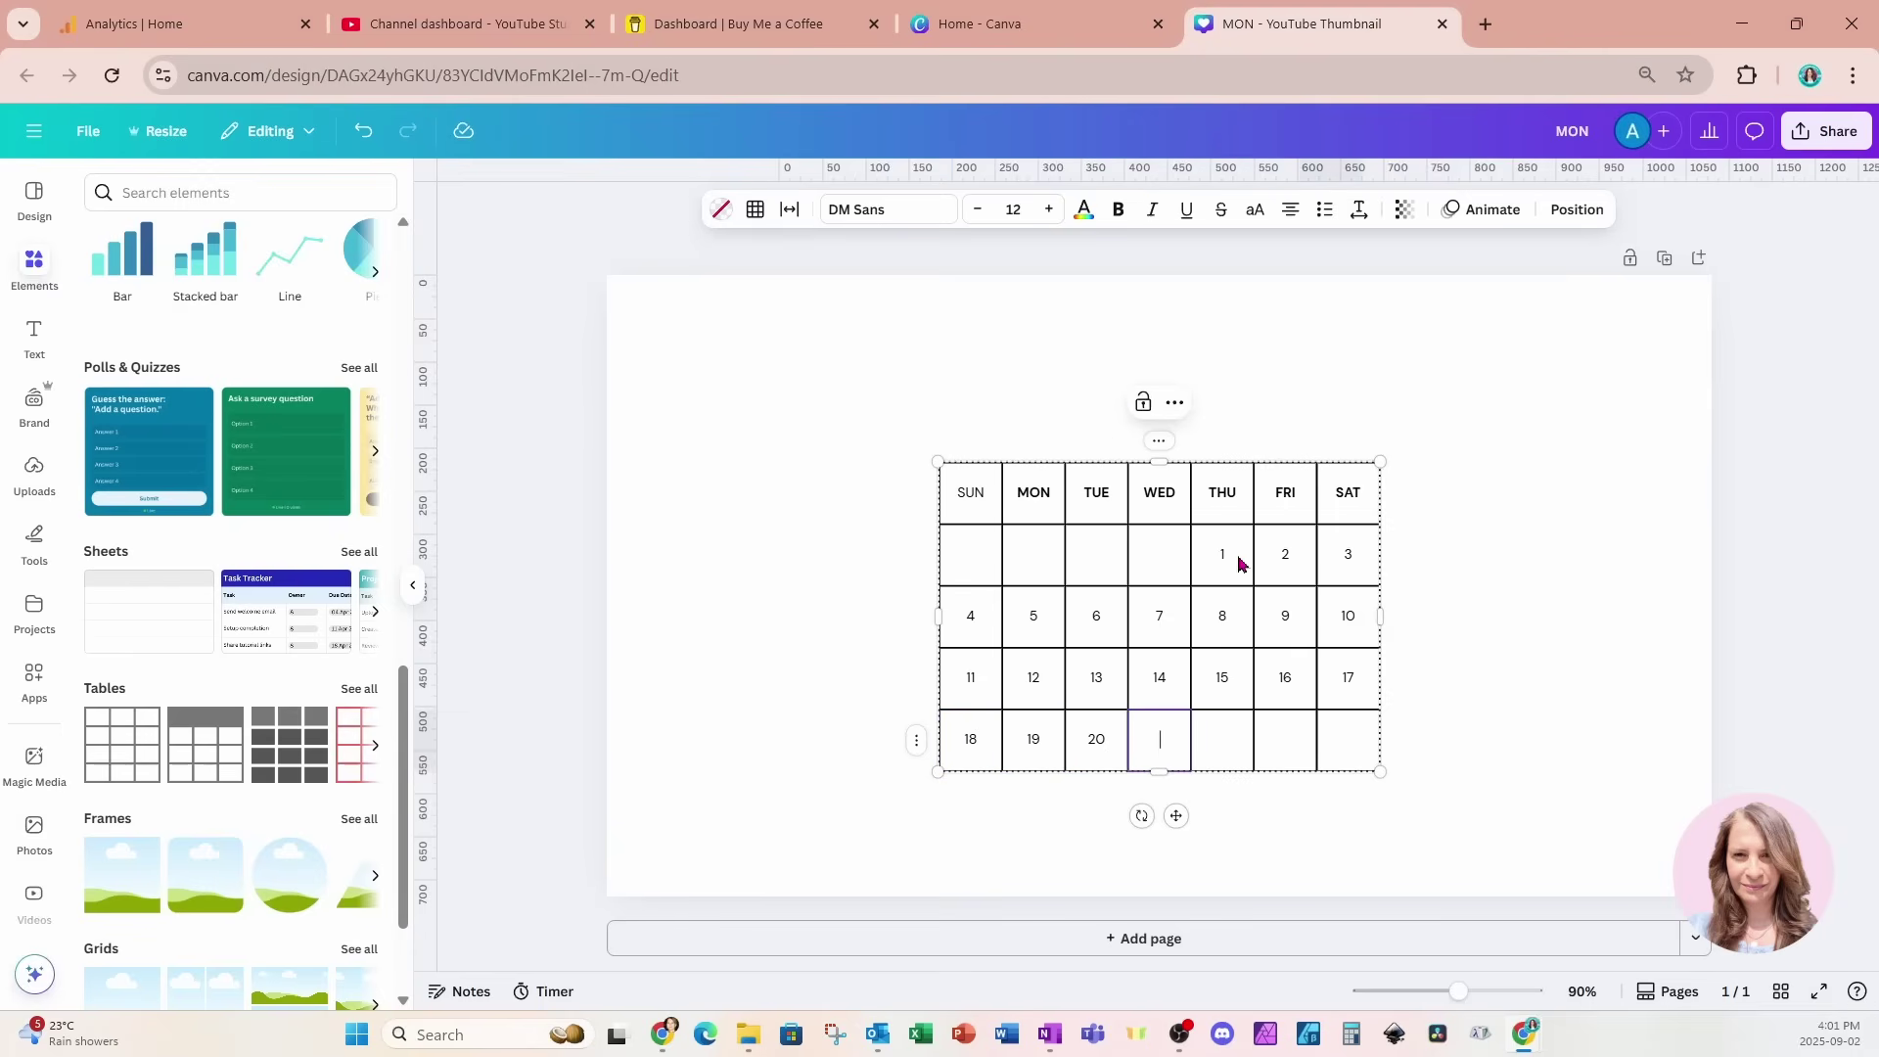
text(21)
key(Tab)
text(21)
key(Tab)
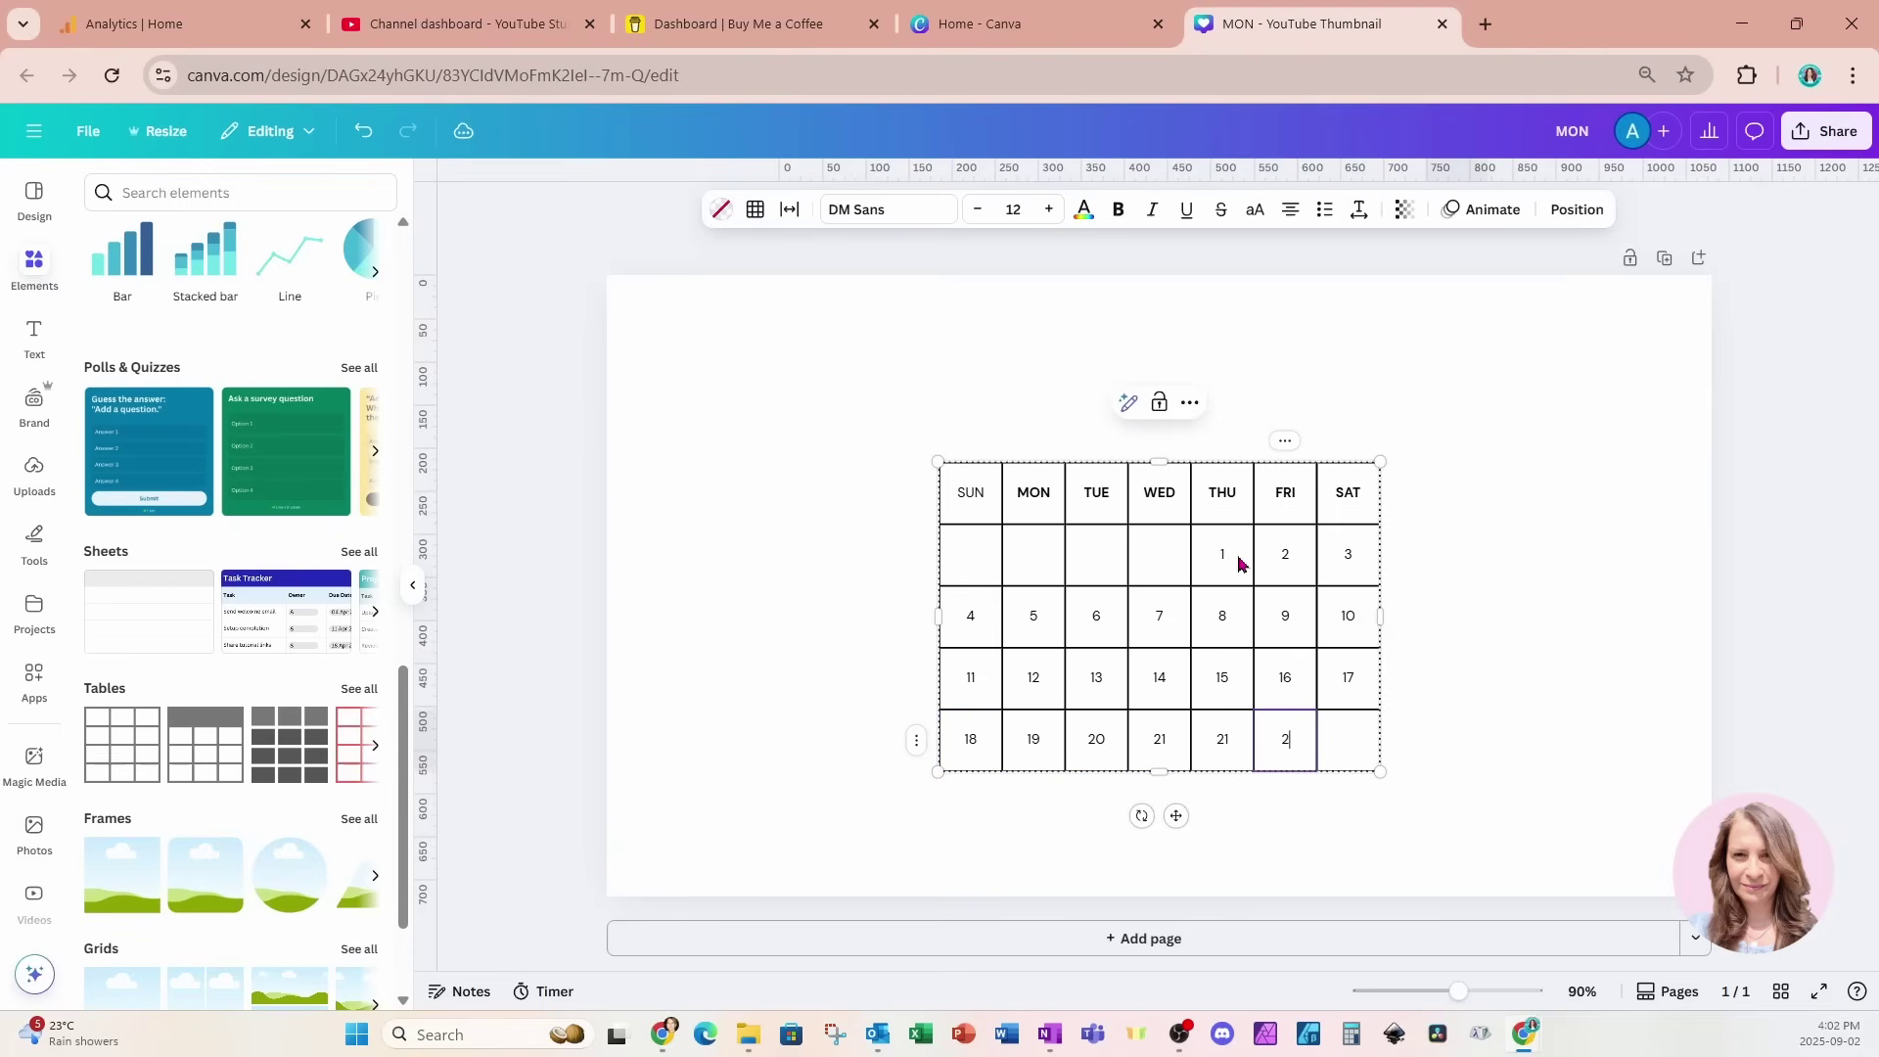
text(22)
key(Tab)
text(23)
key(Tab)
text(24)
key(Tab)
text(25)
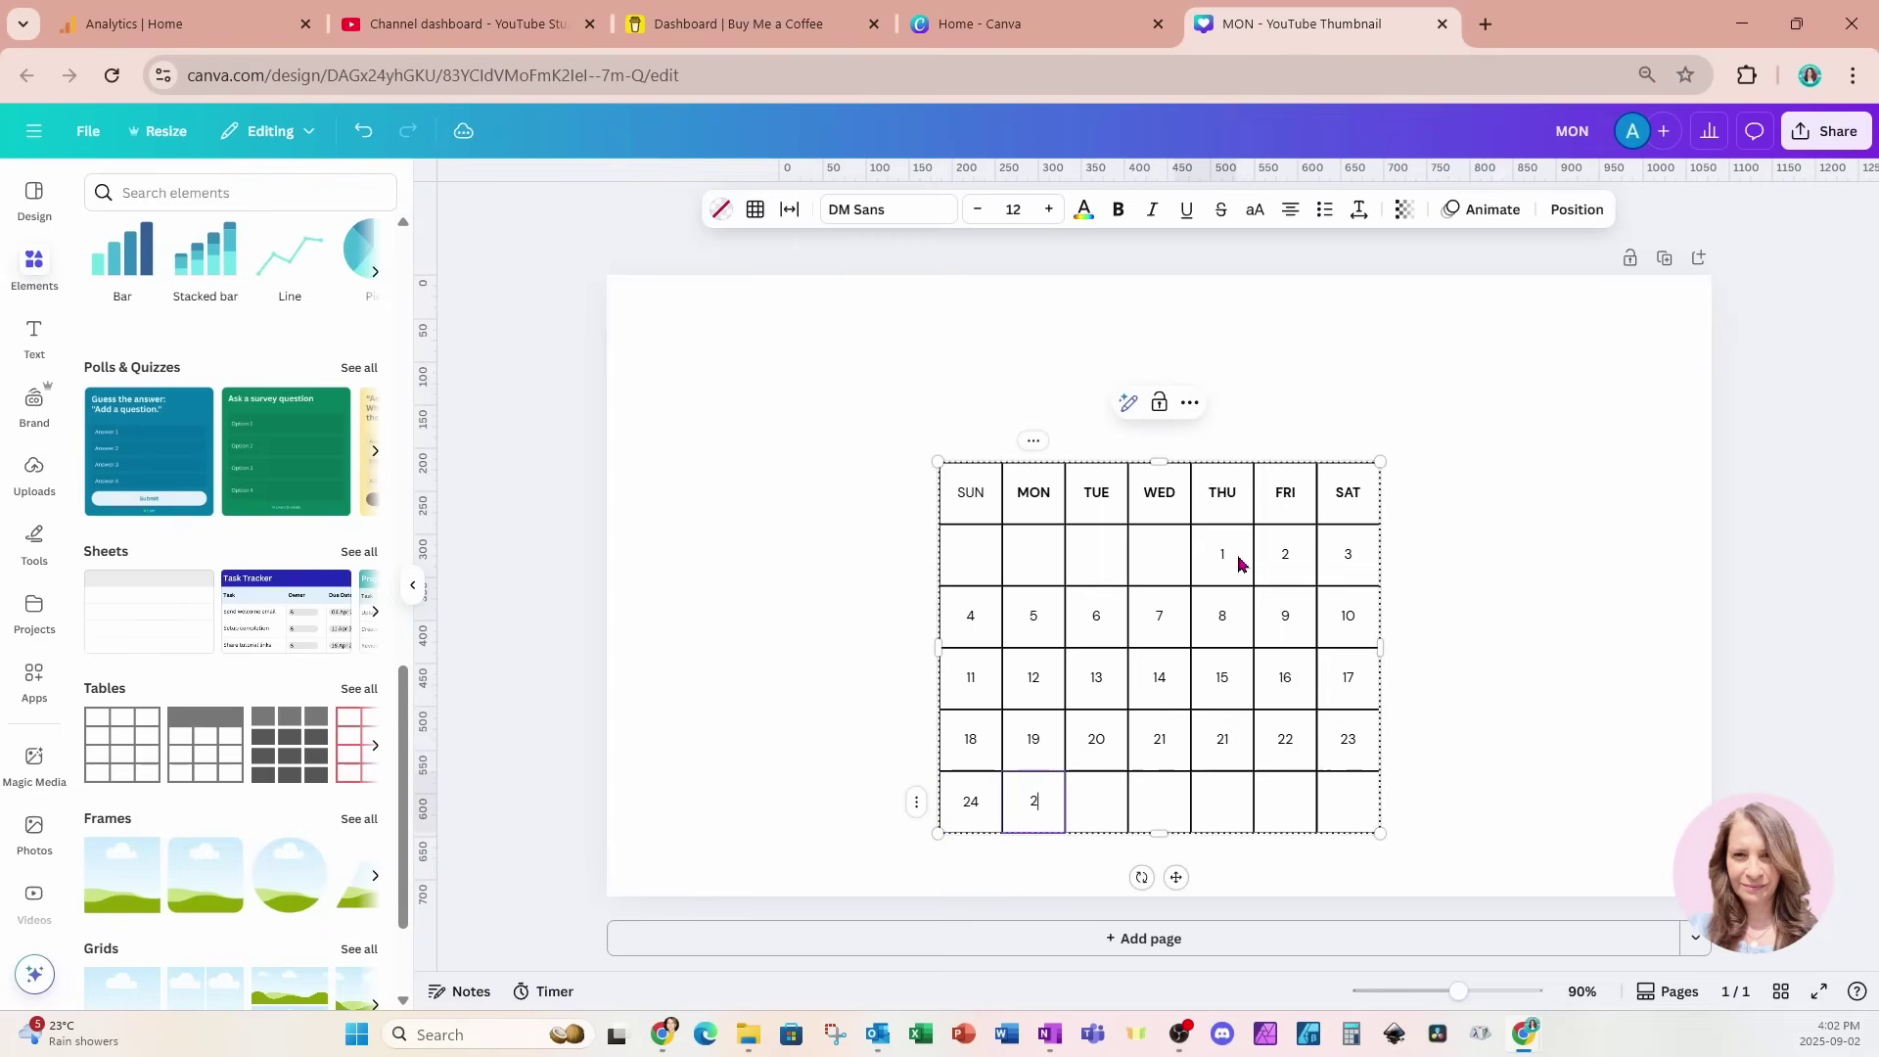
key(Tab)
text(26)
key(Tab)
text(27)
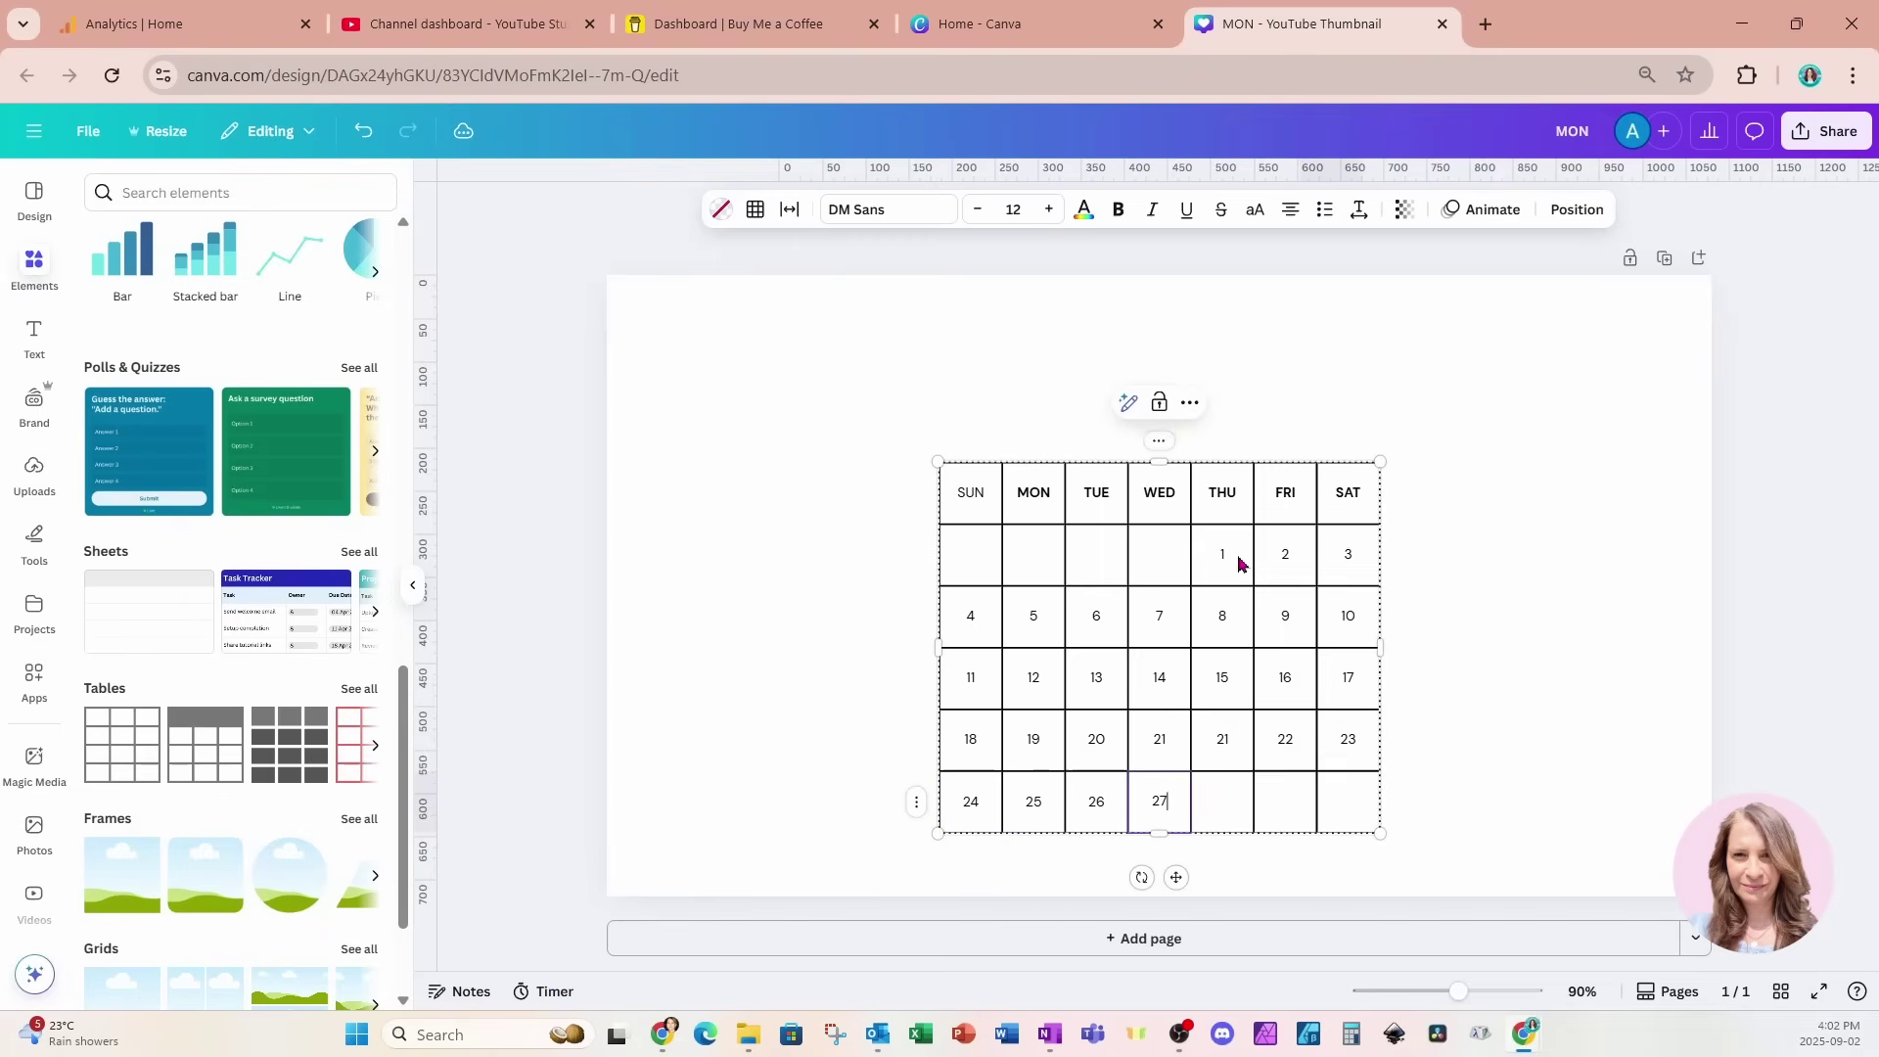
key(Tab)
text(28)
key(Tab)
text(29)
key(Tab)
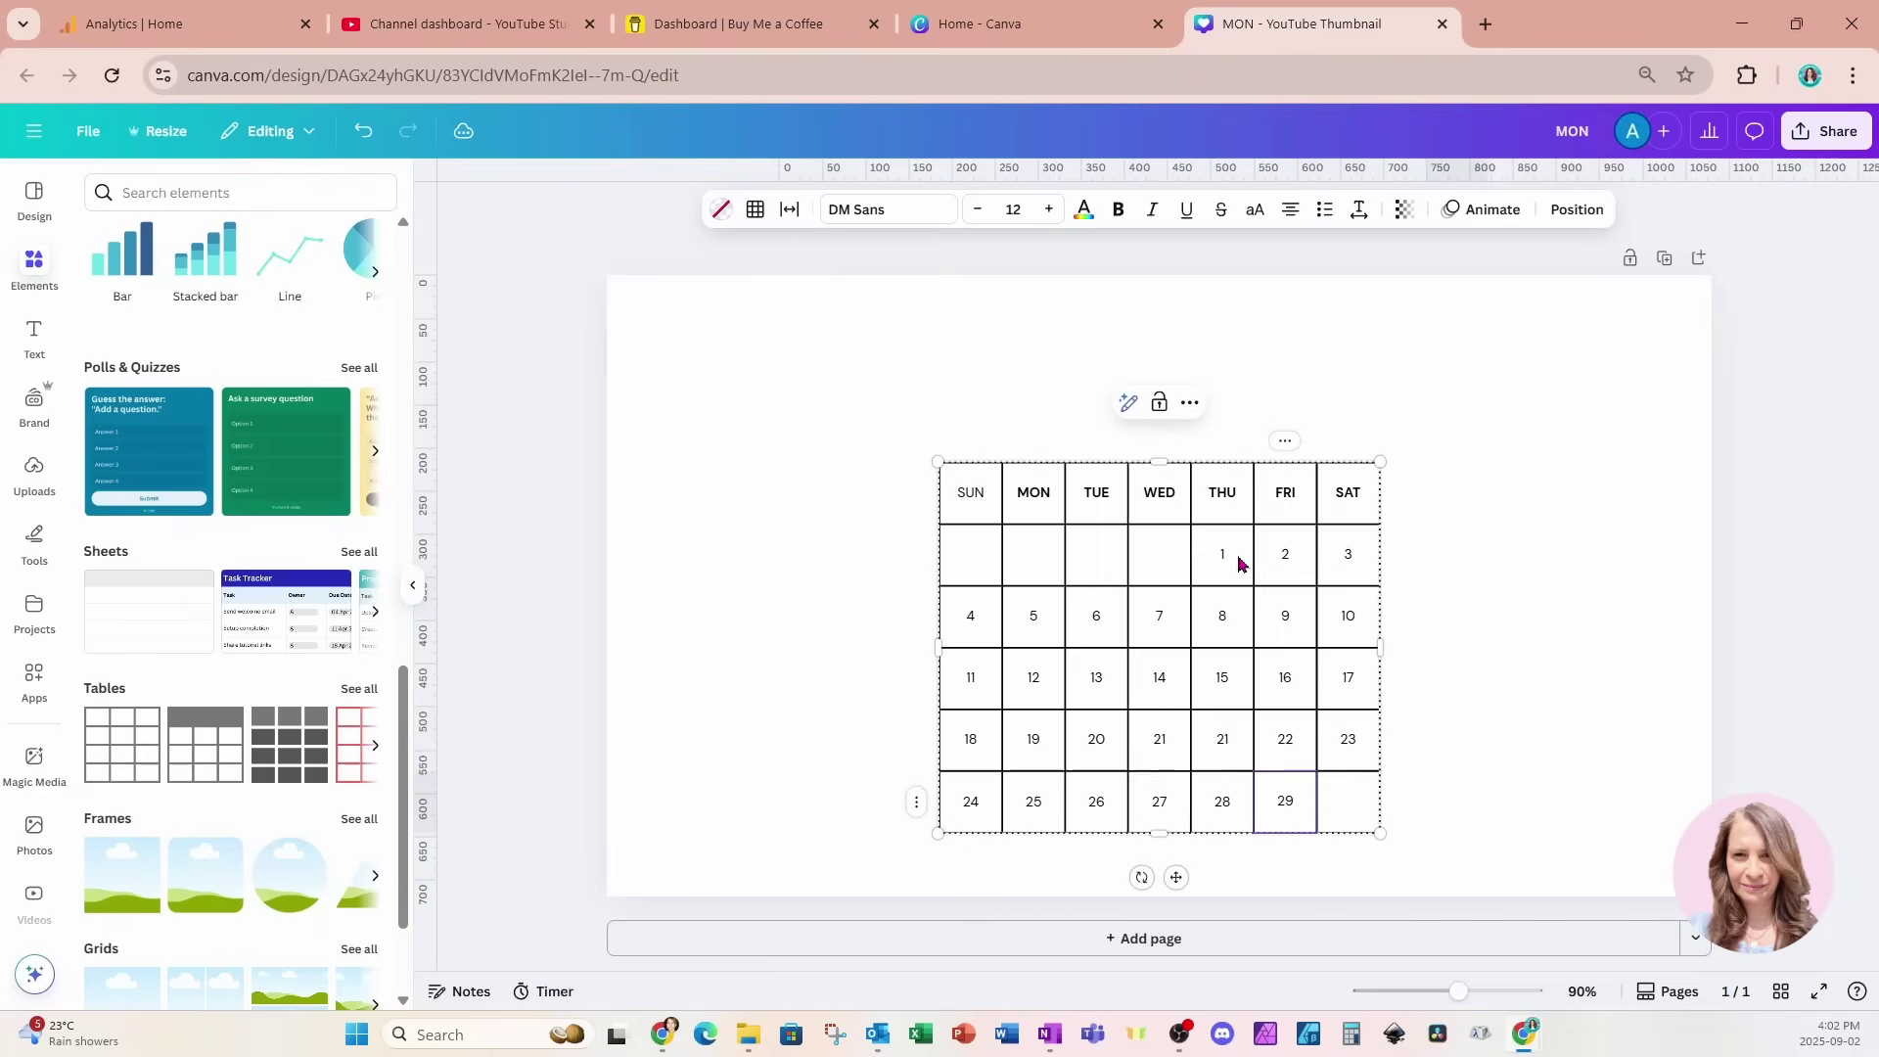
text(30)
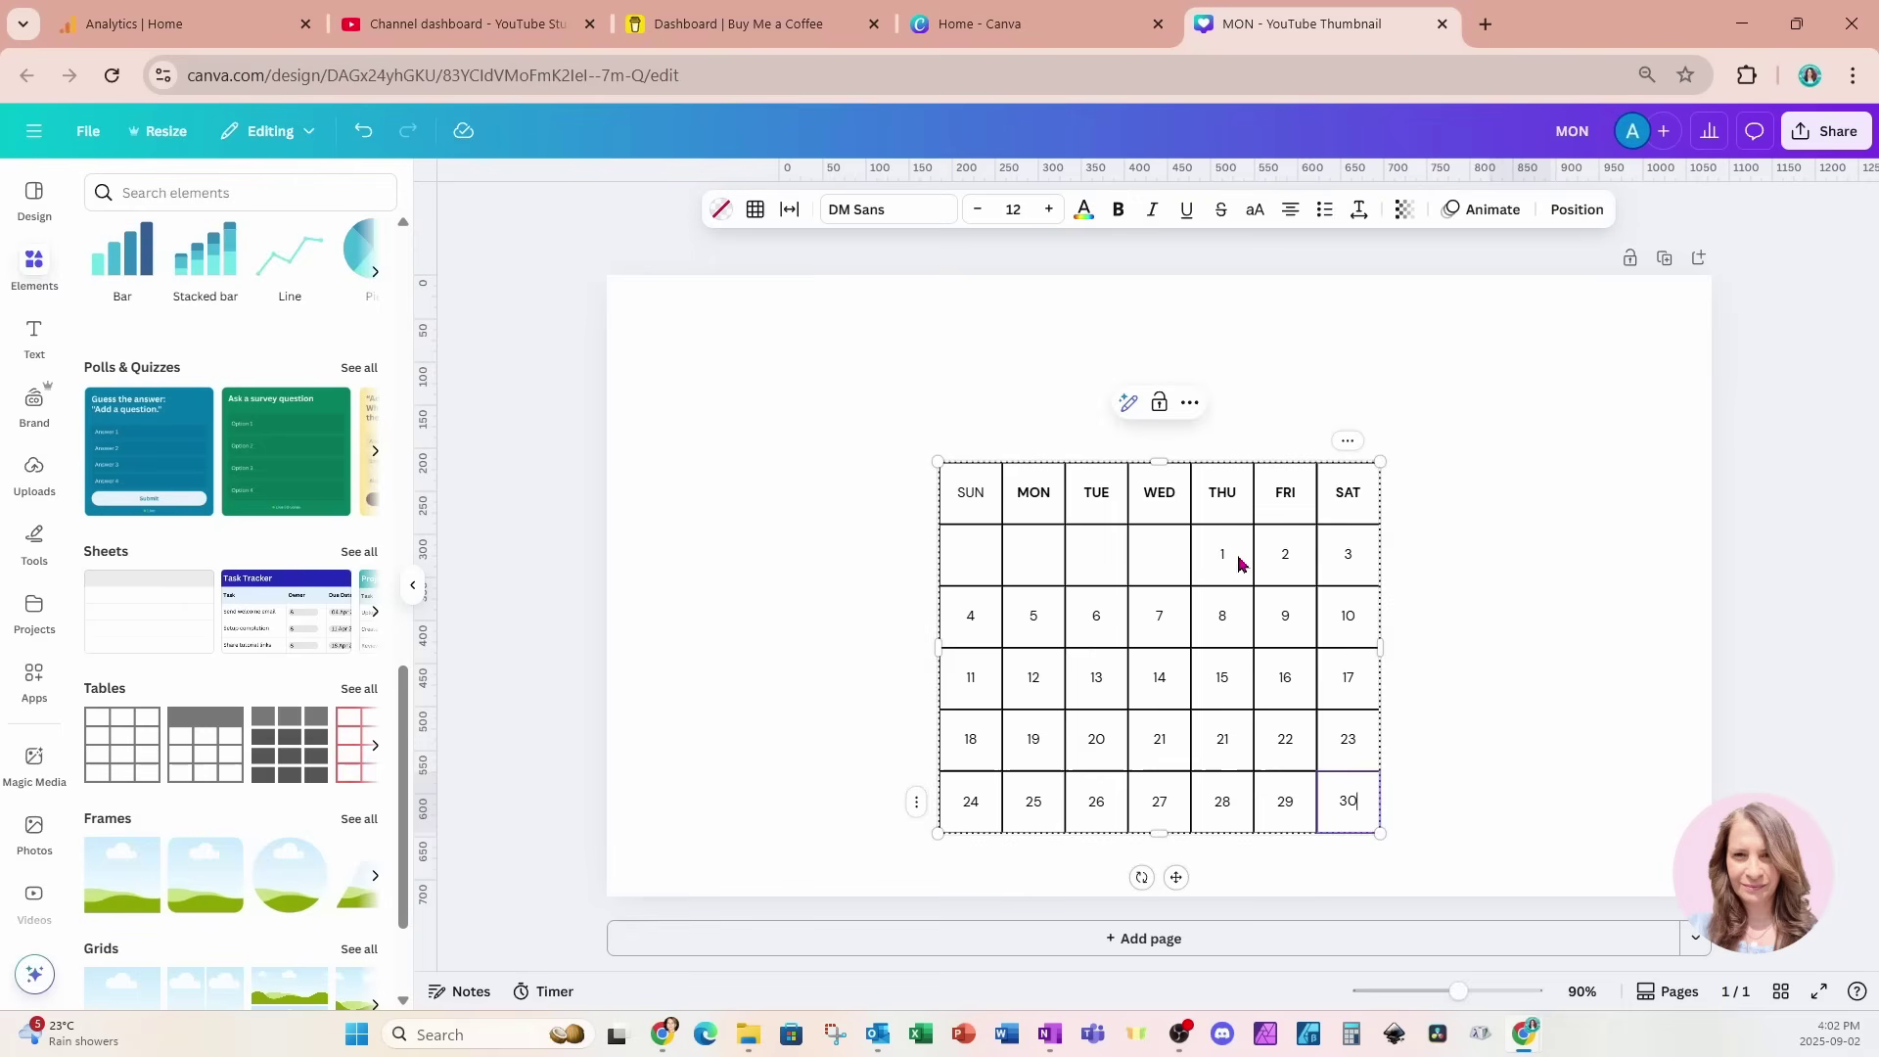
key(Tab)
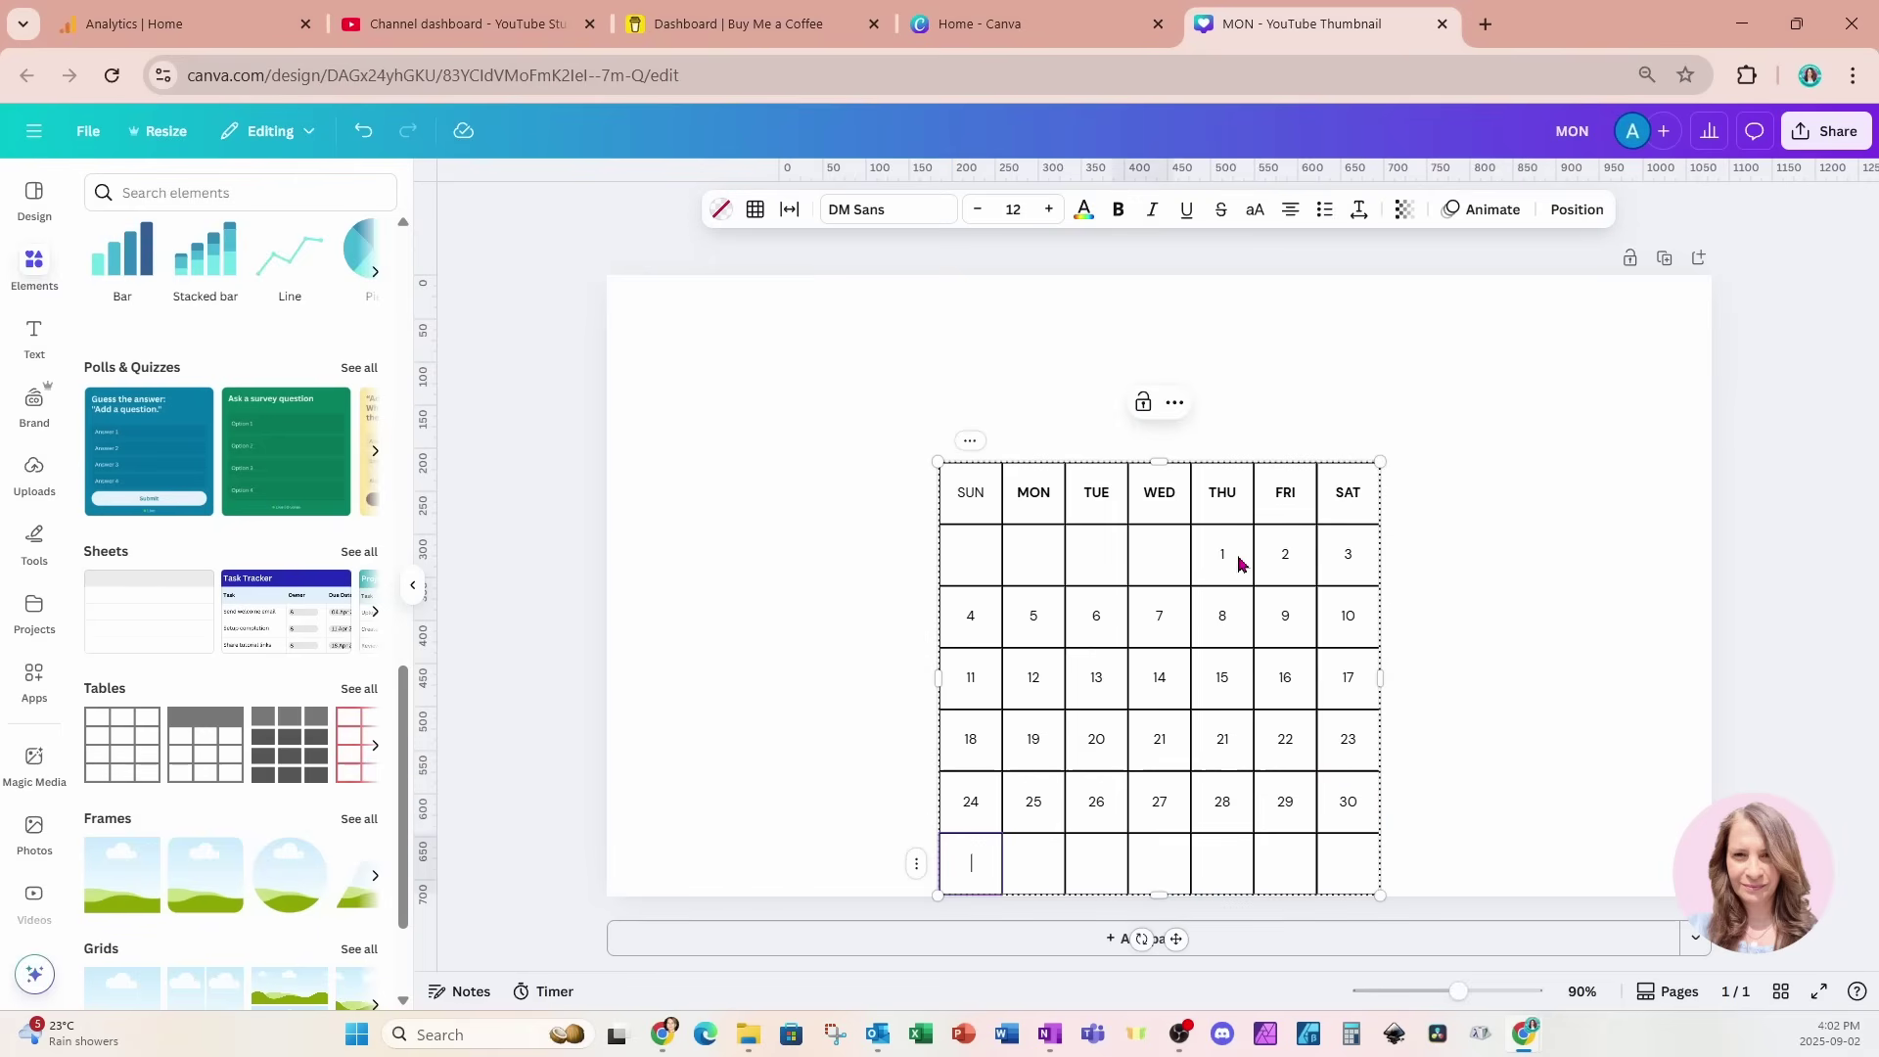
- Enter 31 in the last row, then enlarge the table by its corner, undoing an extra widening
text(31)
key(Escape)
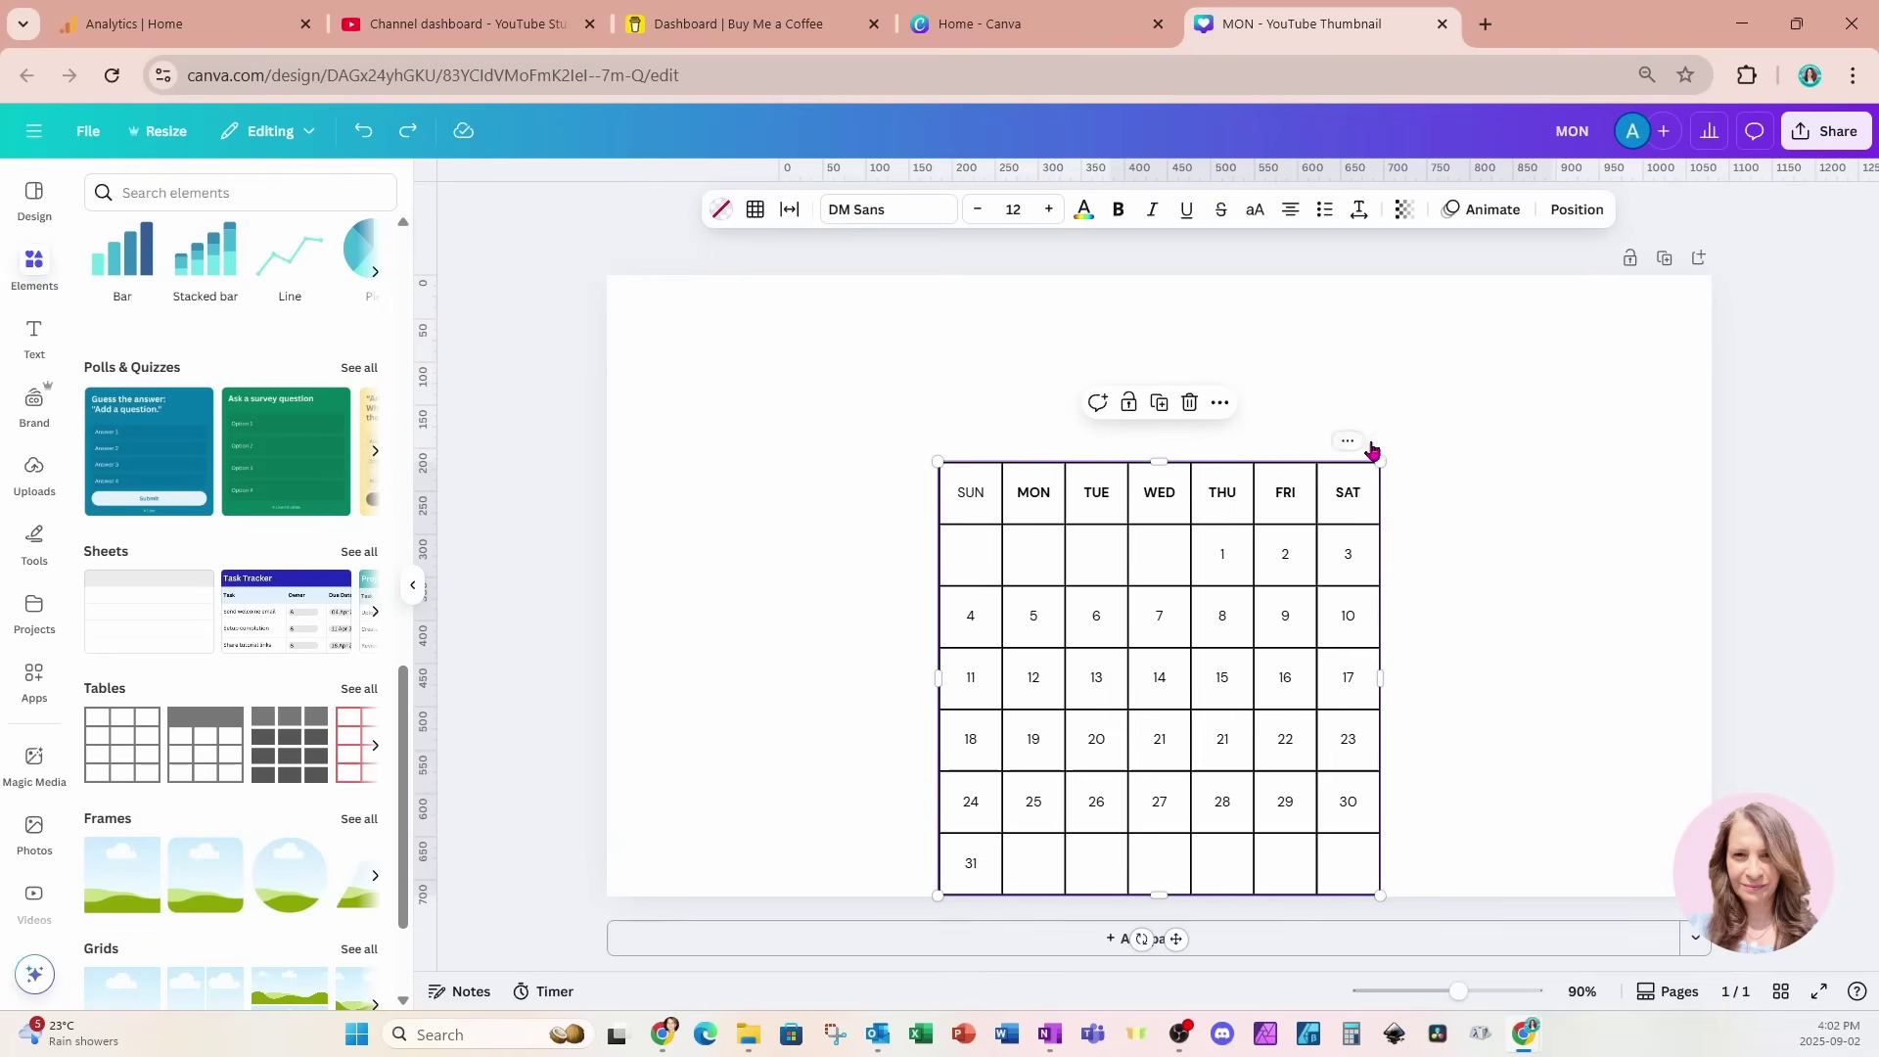
drag(1381, 463, 1465, 379)
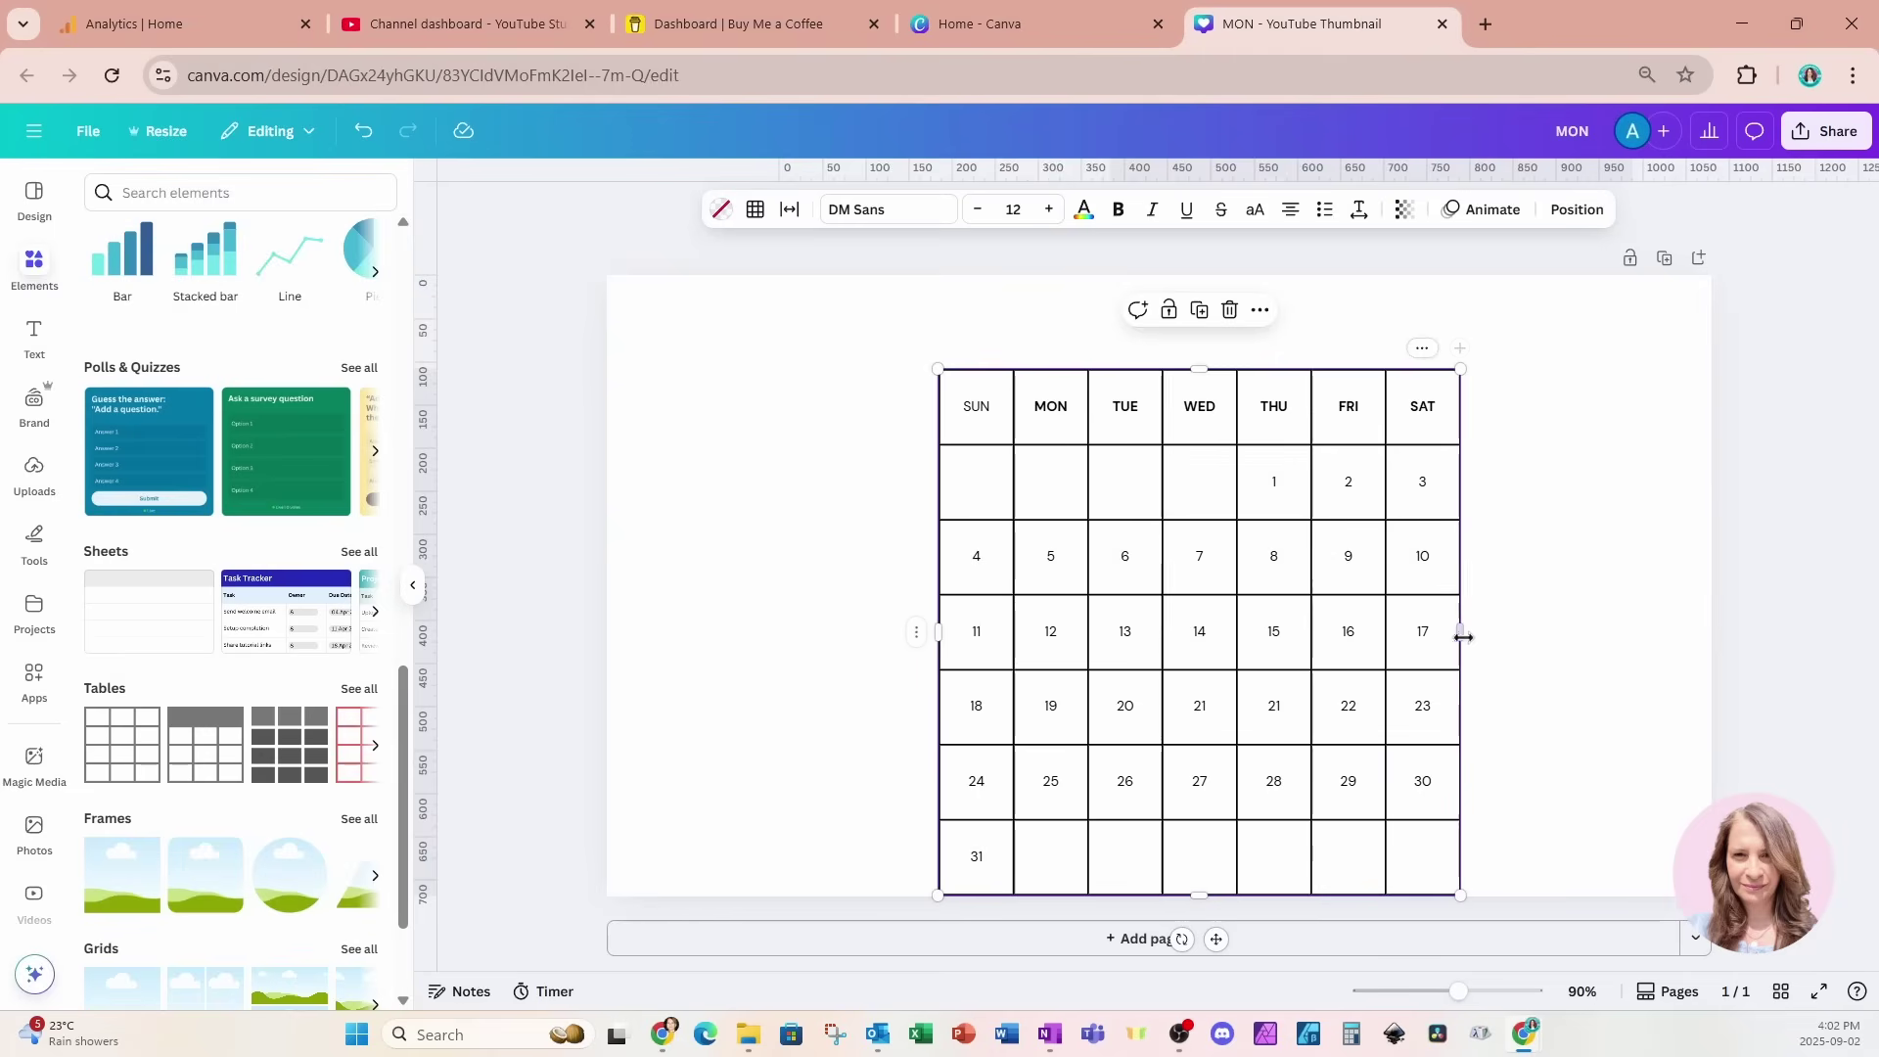
drag(1460, 633, 1495, 633)
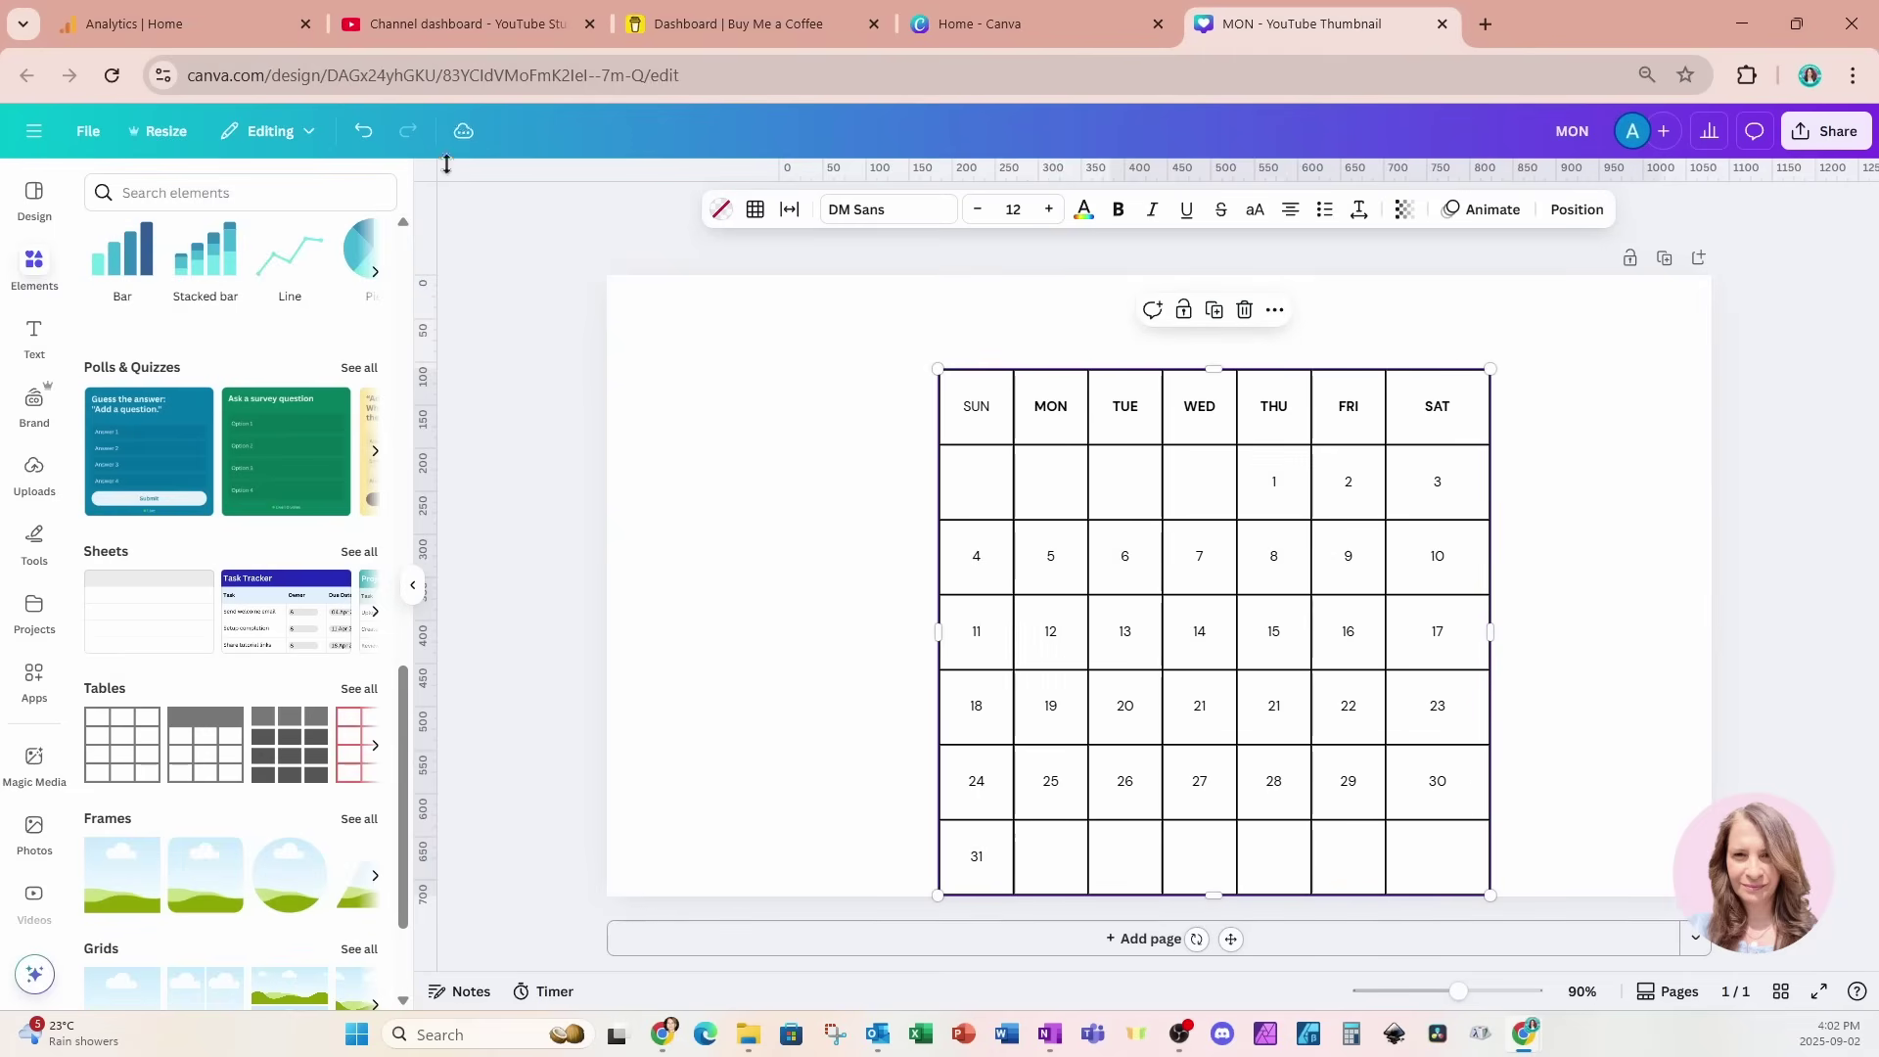
click(365, 133)
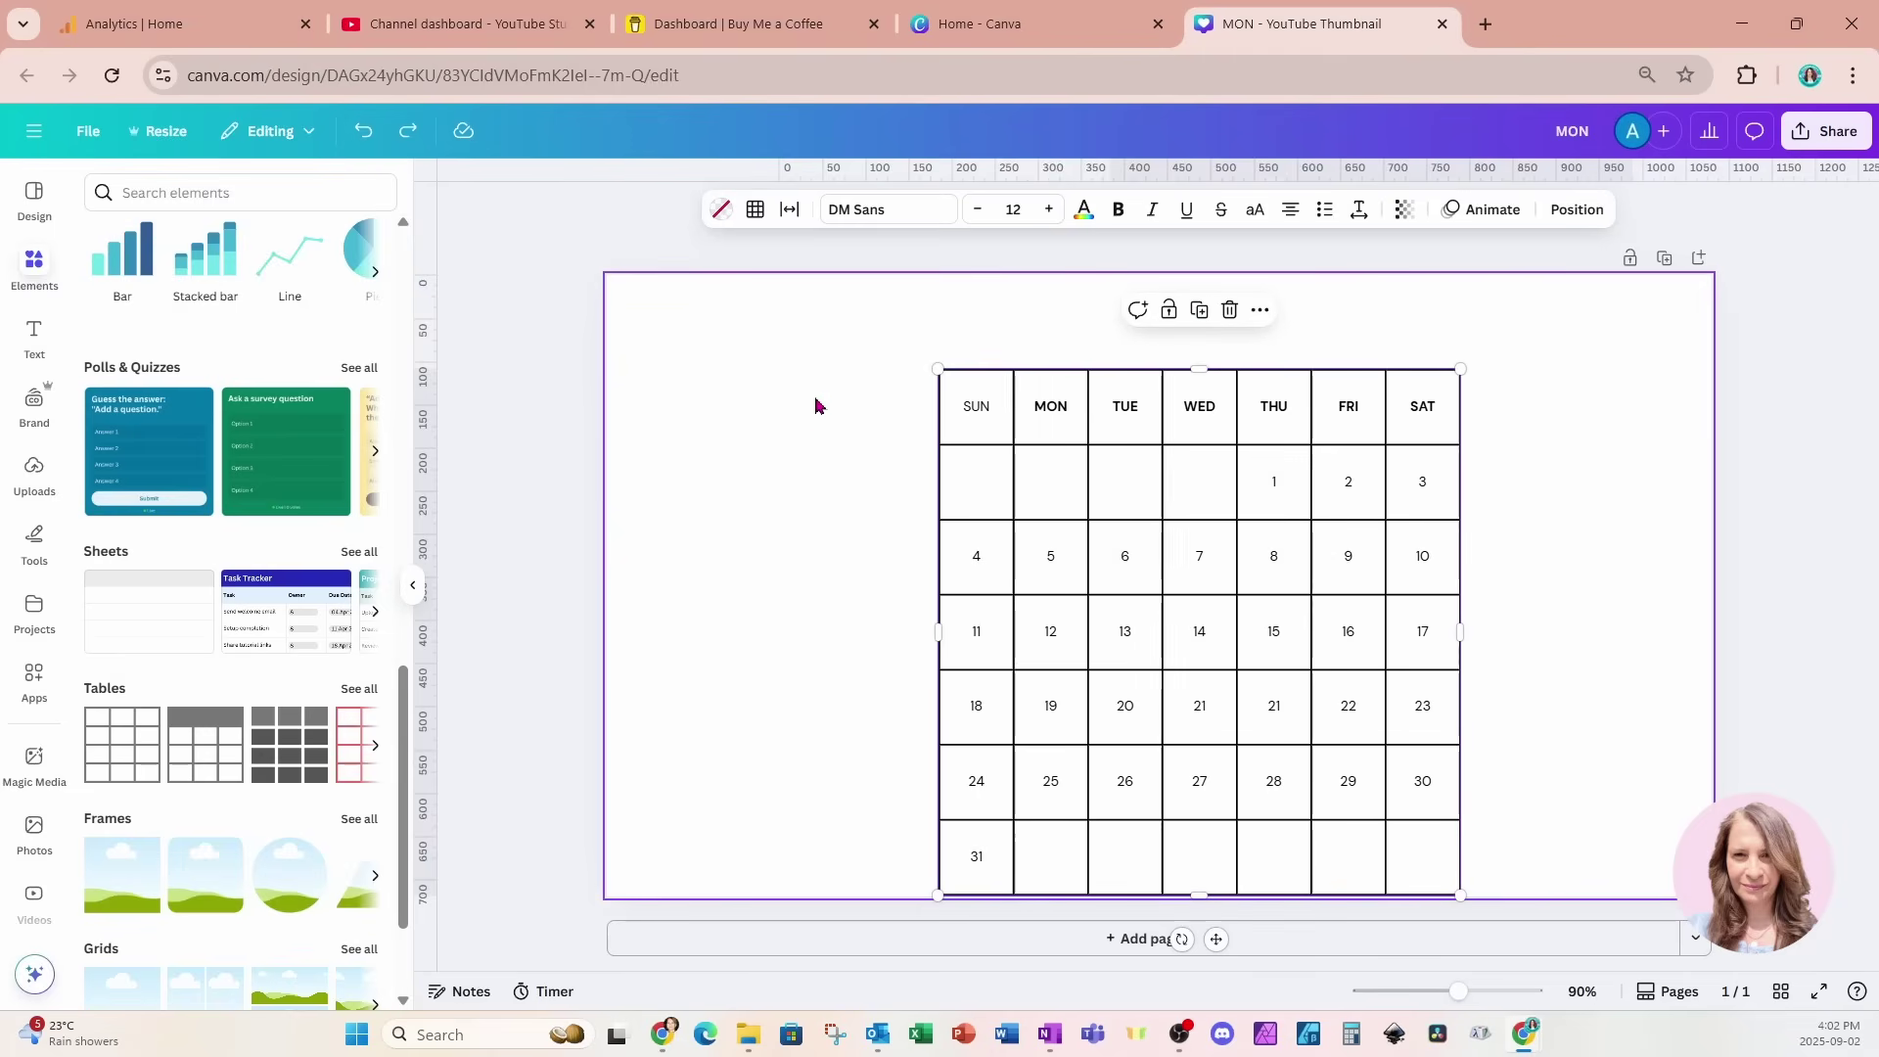
mouse_move(945, 369)
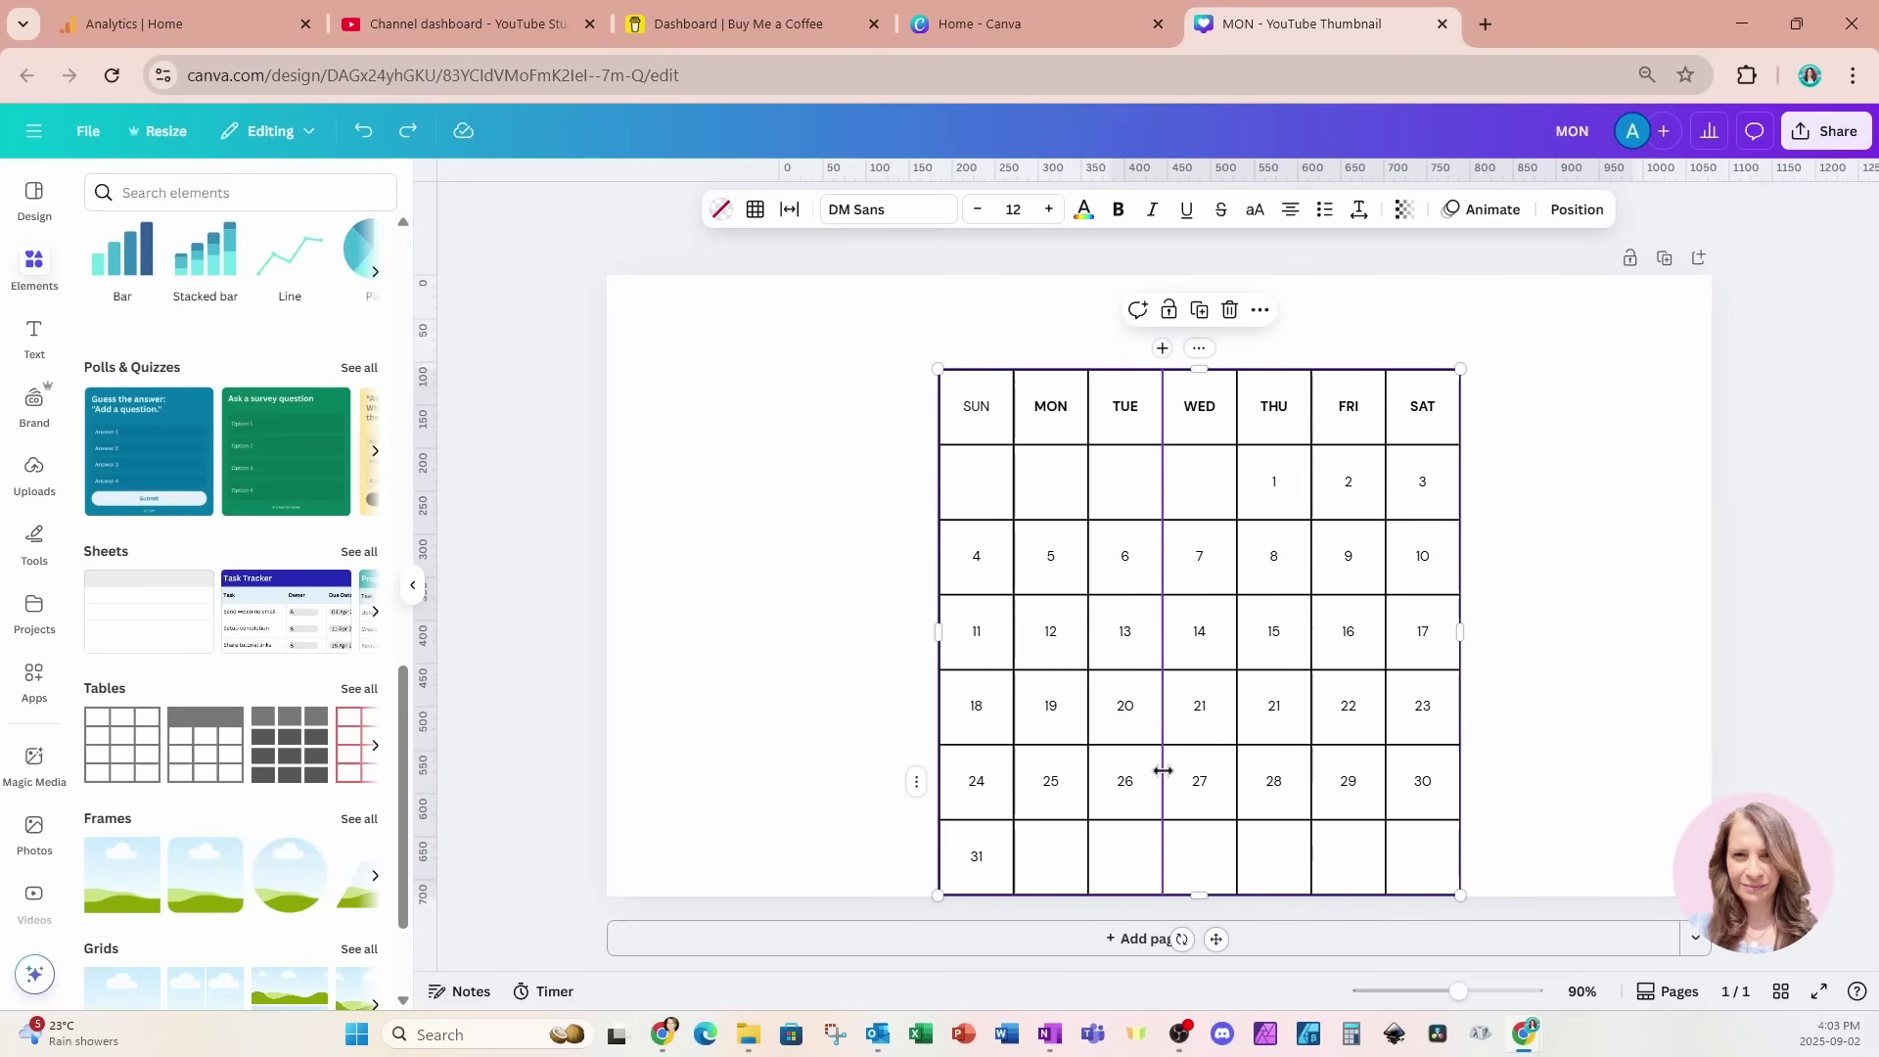
- Select the SUN–SAT header row and toggle Bold on and off so it stays plain
click(974, 413)
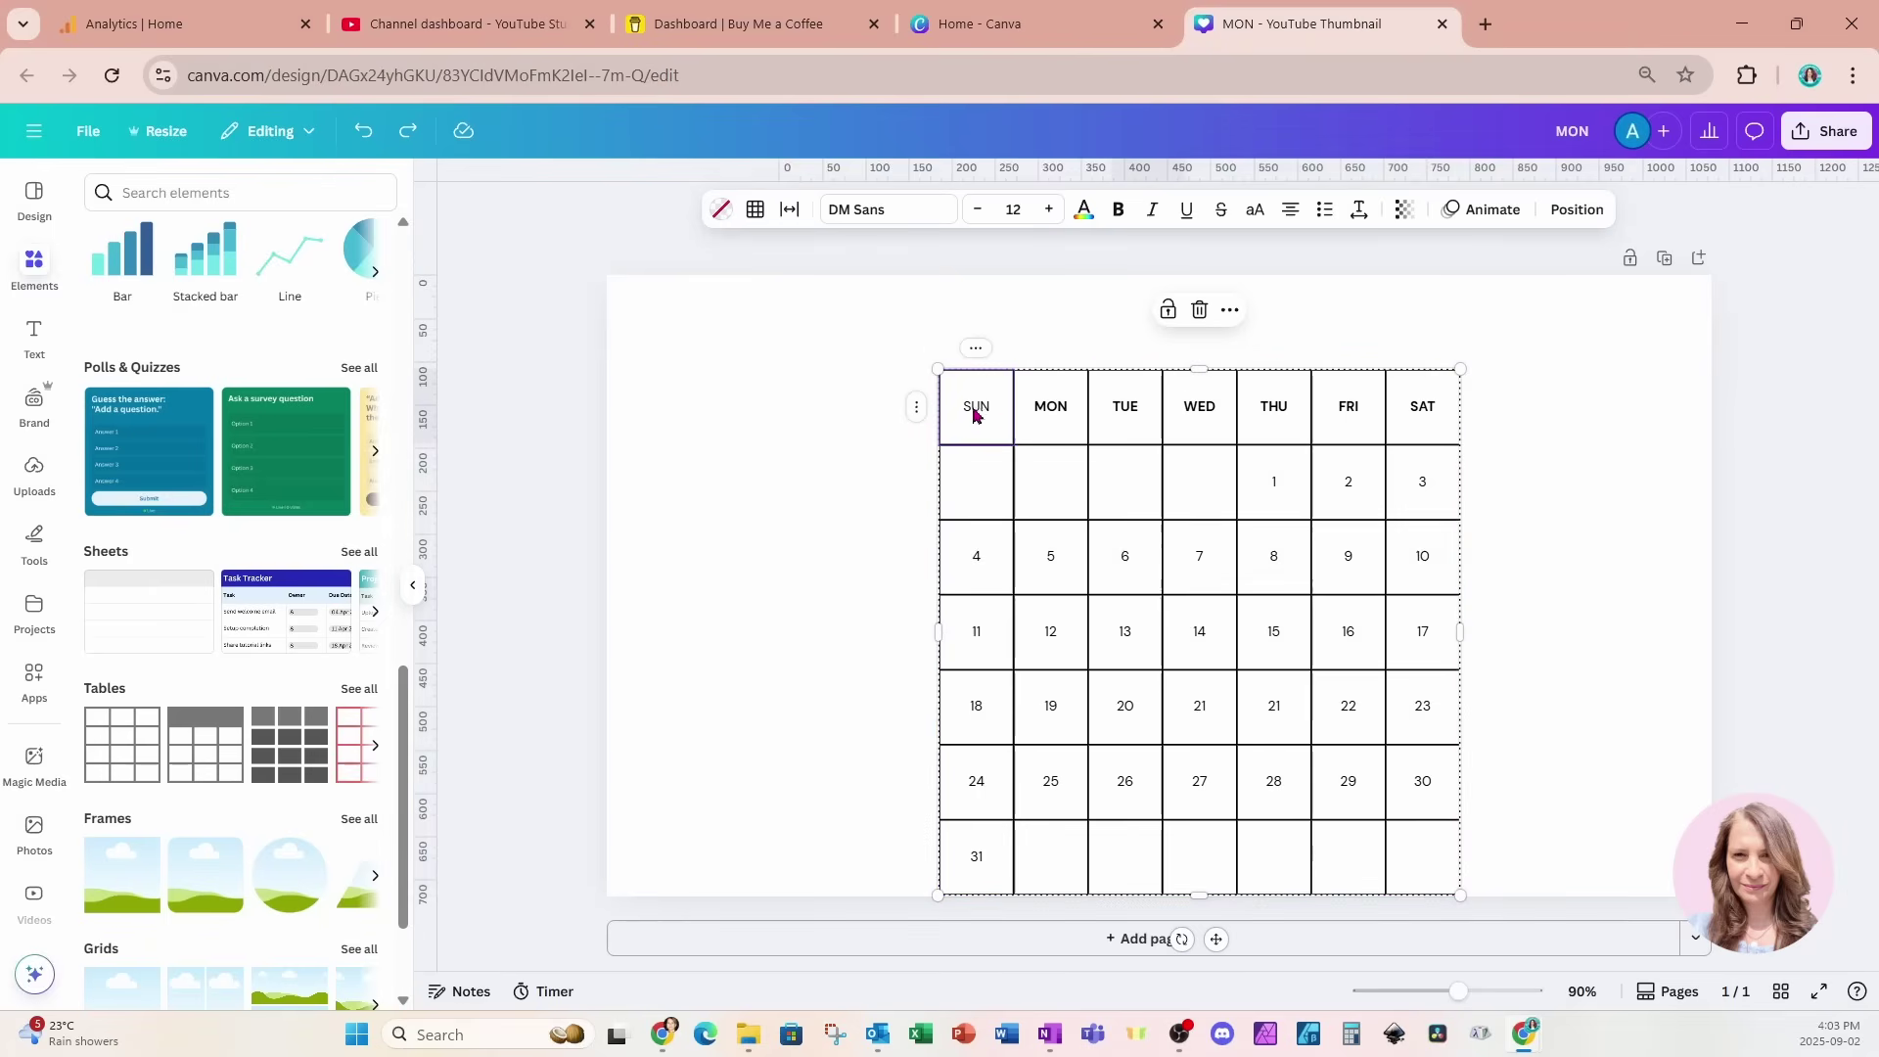
shift+click(1425, 408)
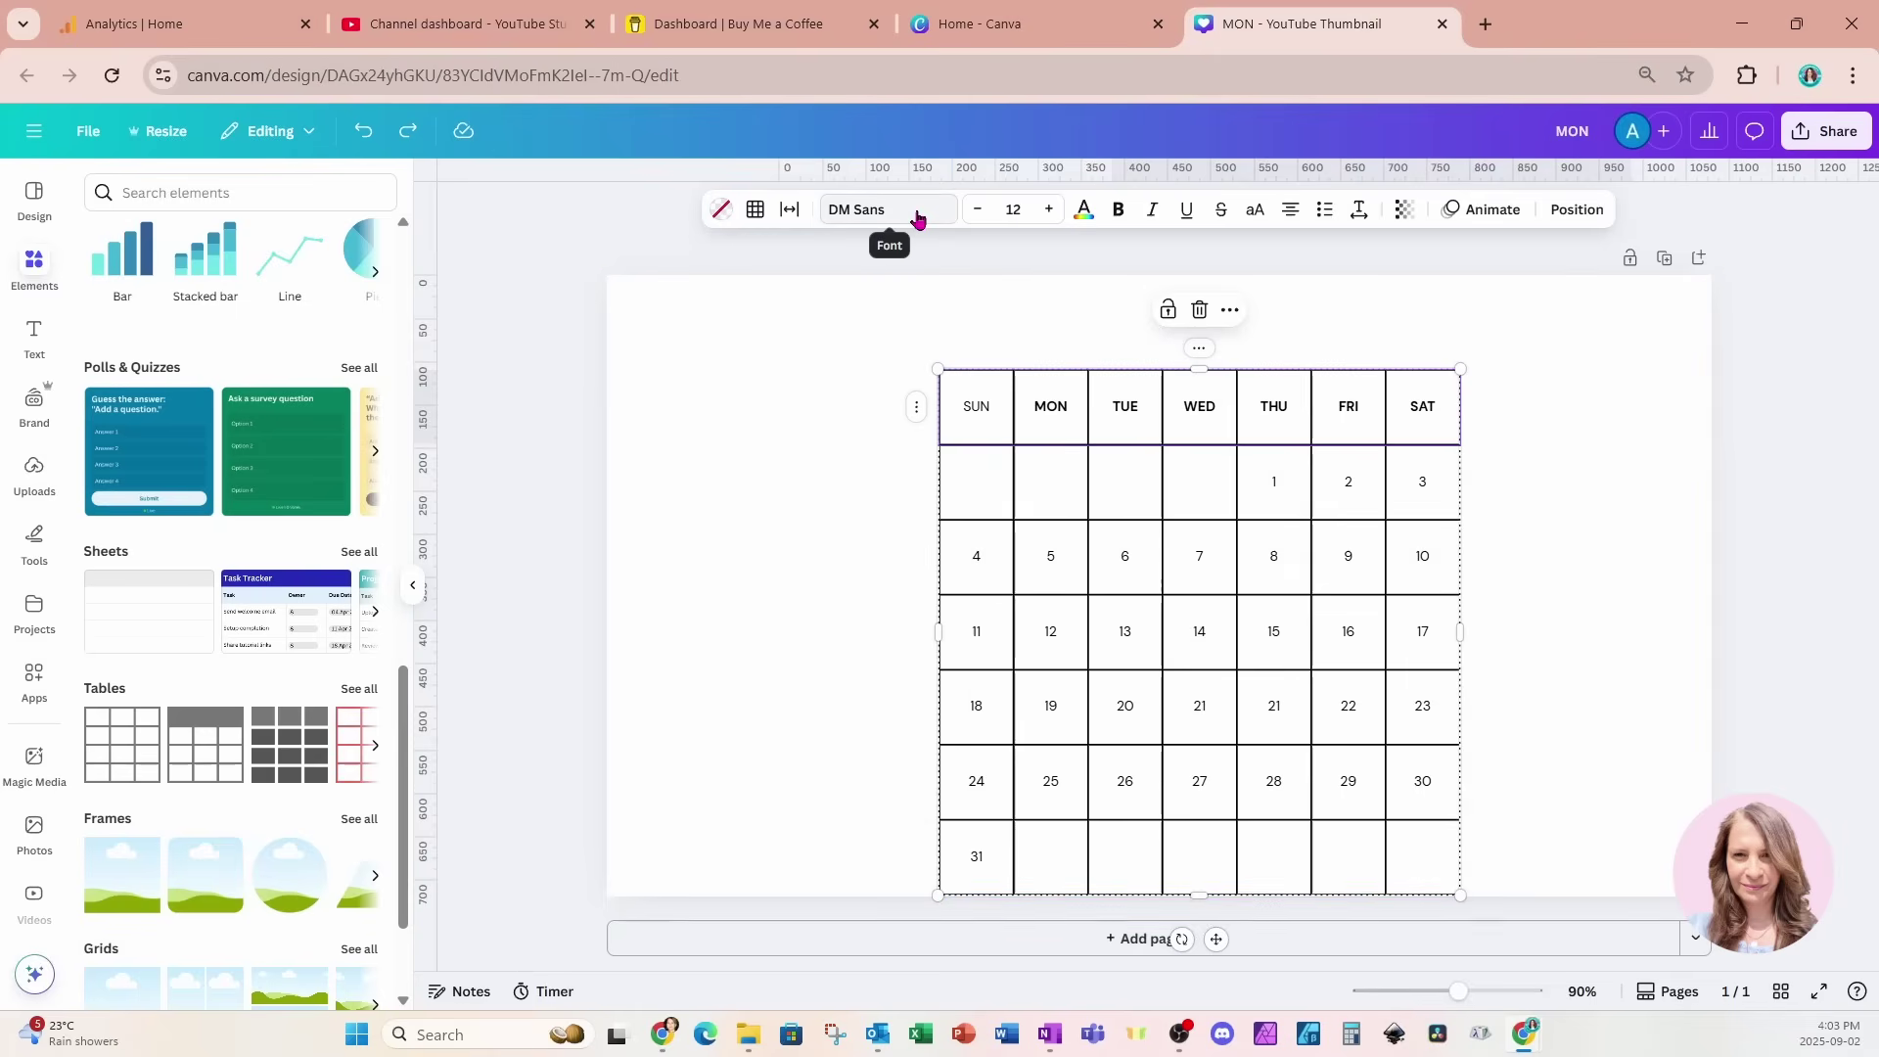
click(1117, 211)
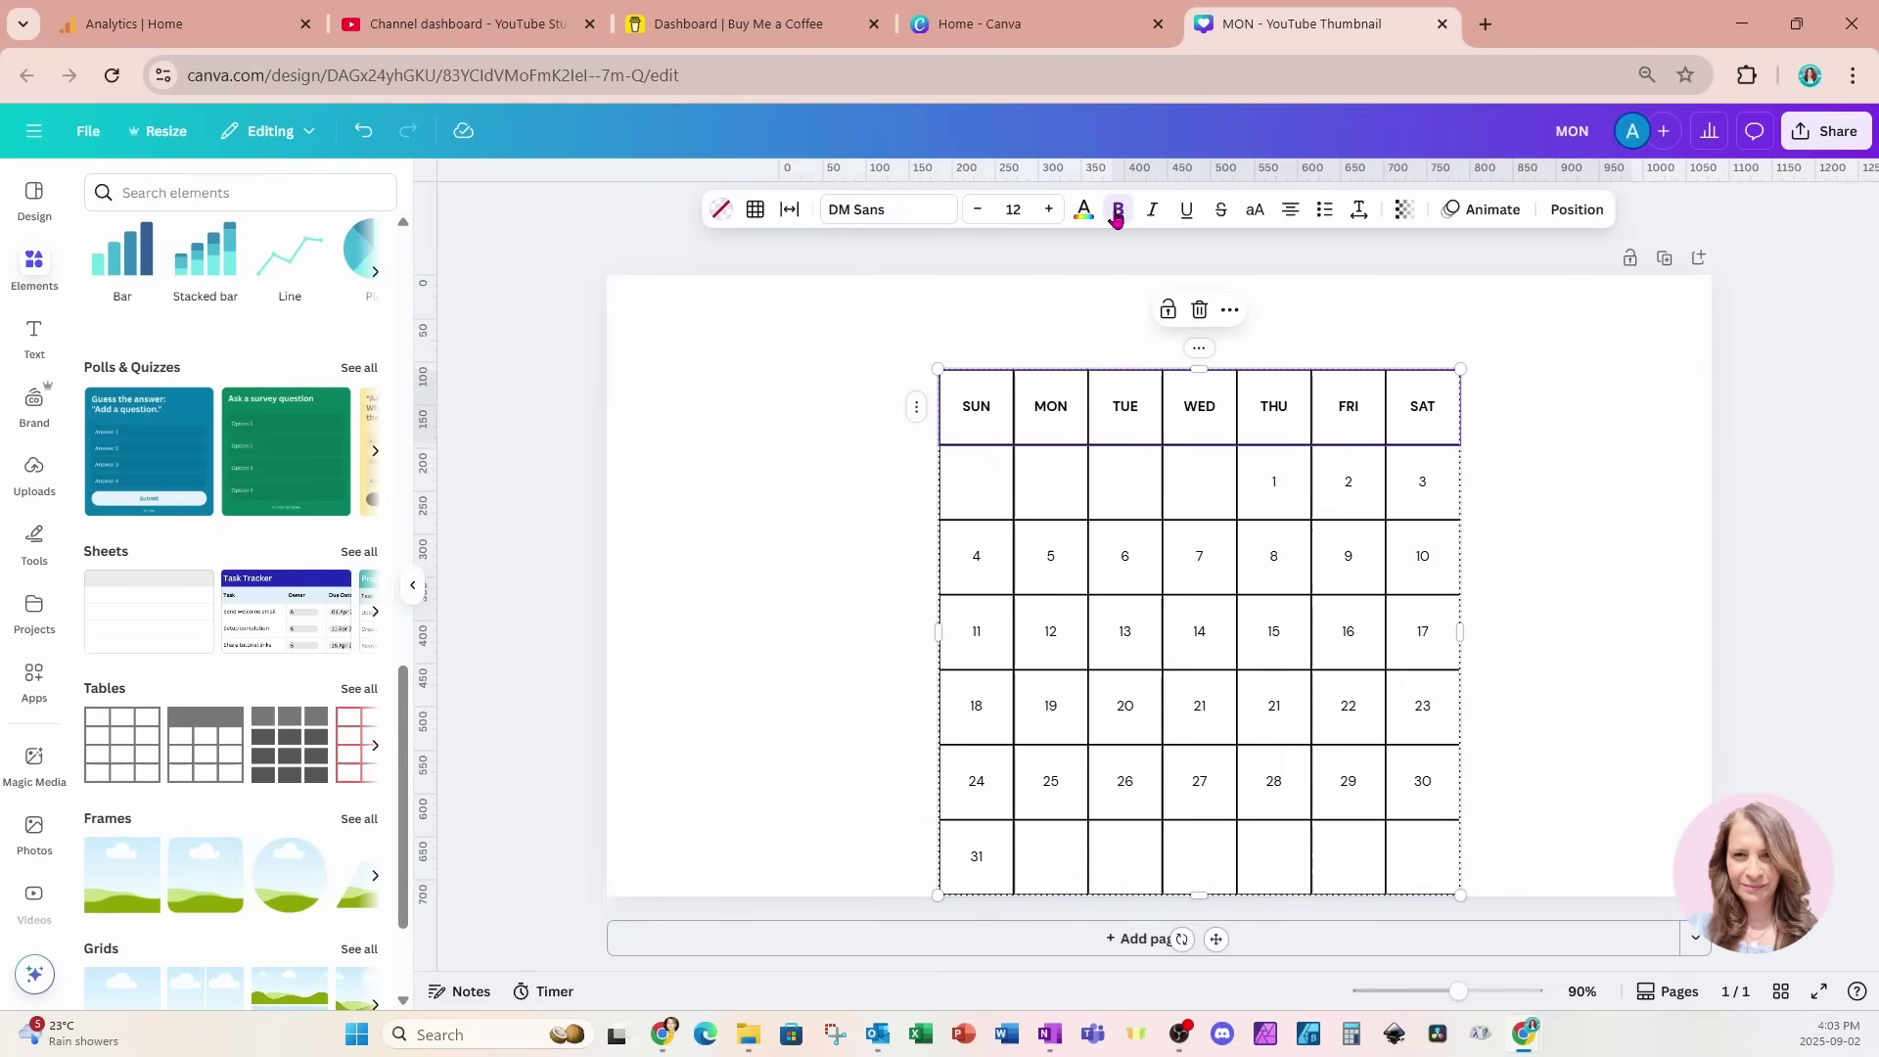
click(1117, 212)
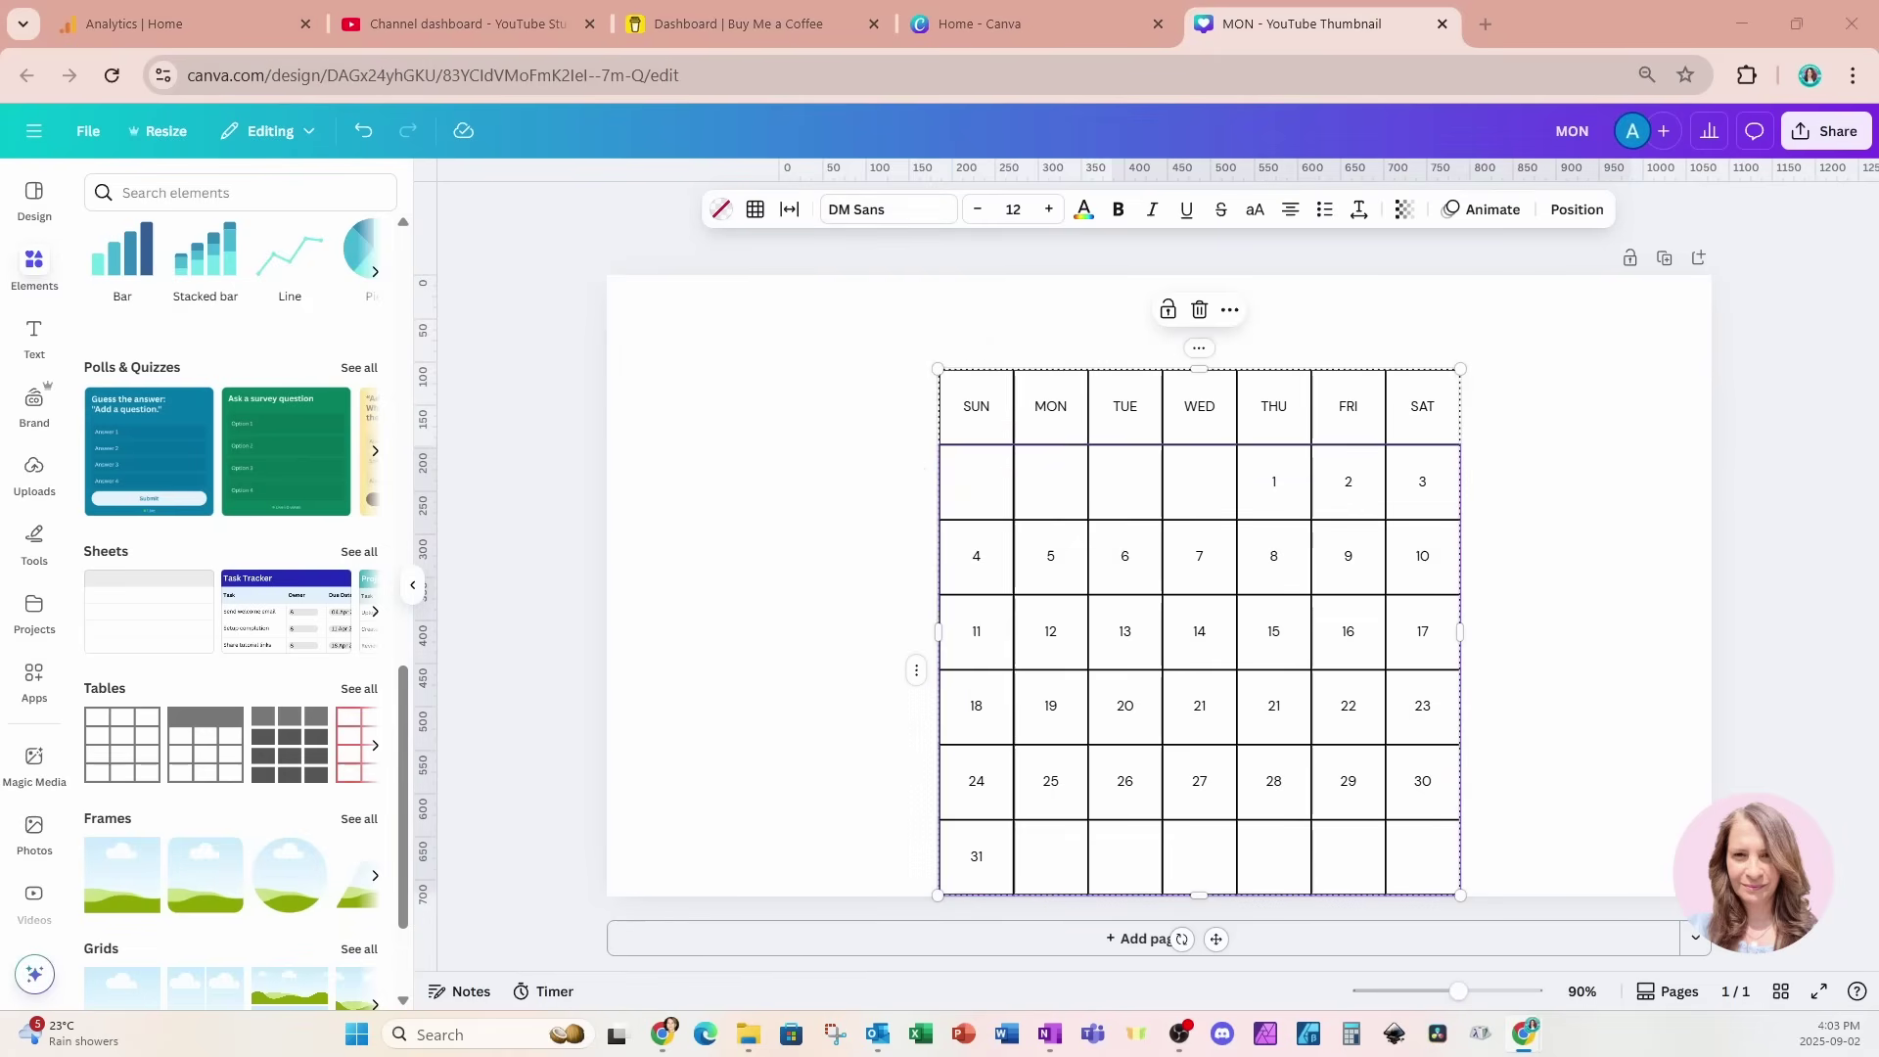
- Change the calendar dates to the Playfair Display SC font at size 28
click(867, 217)
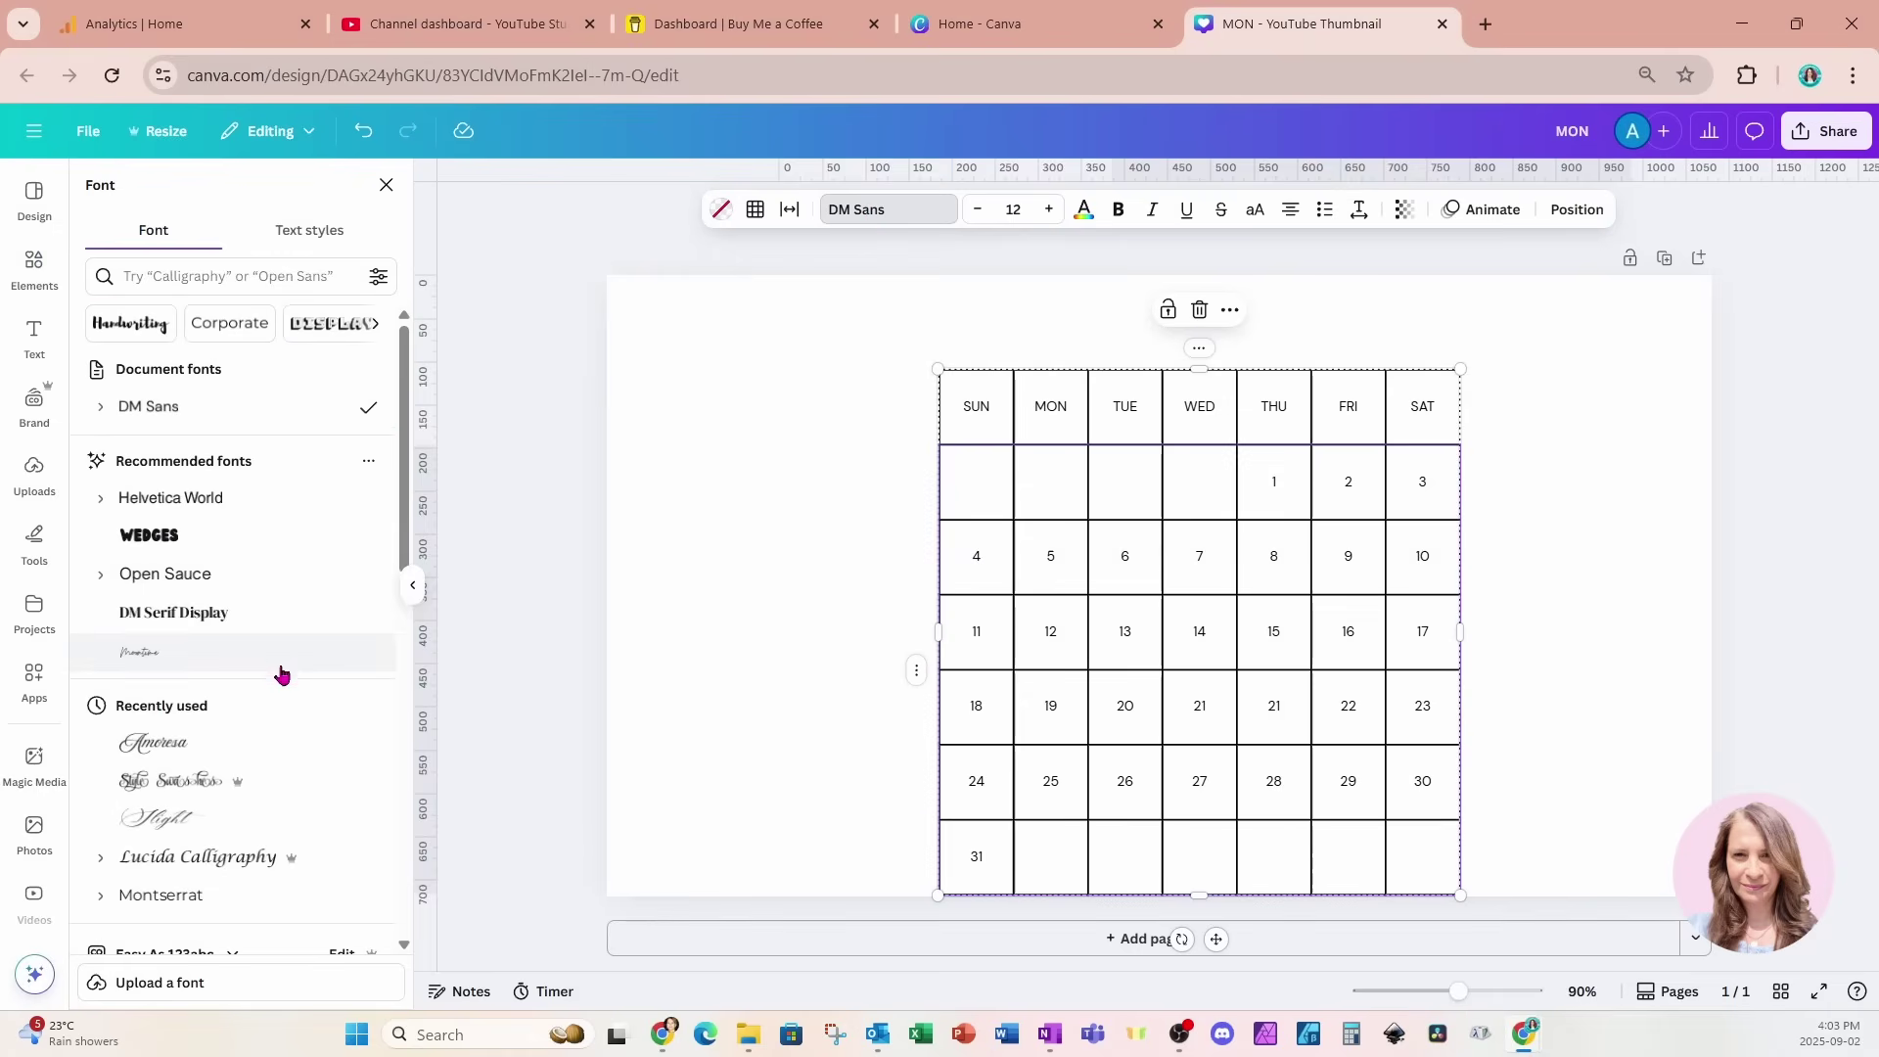
click(224, 279)
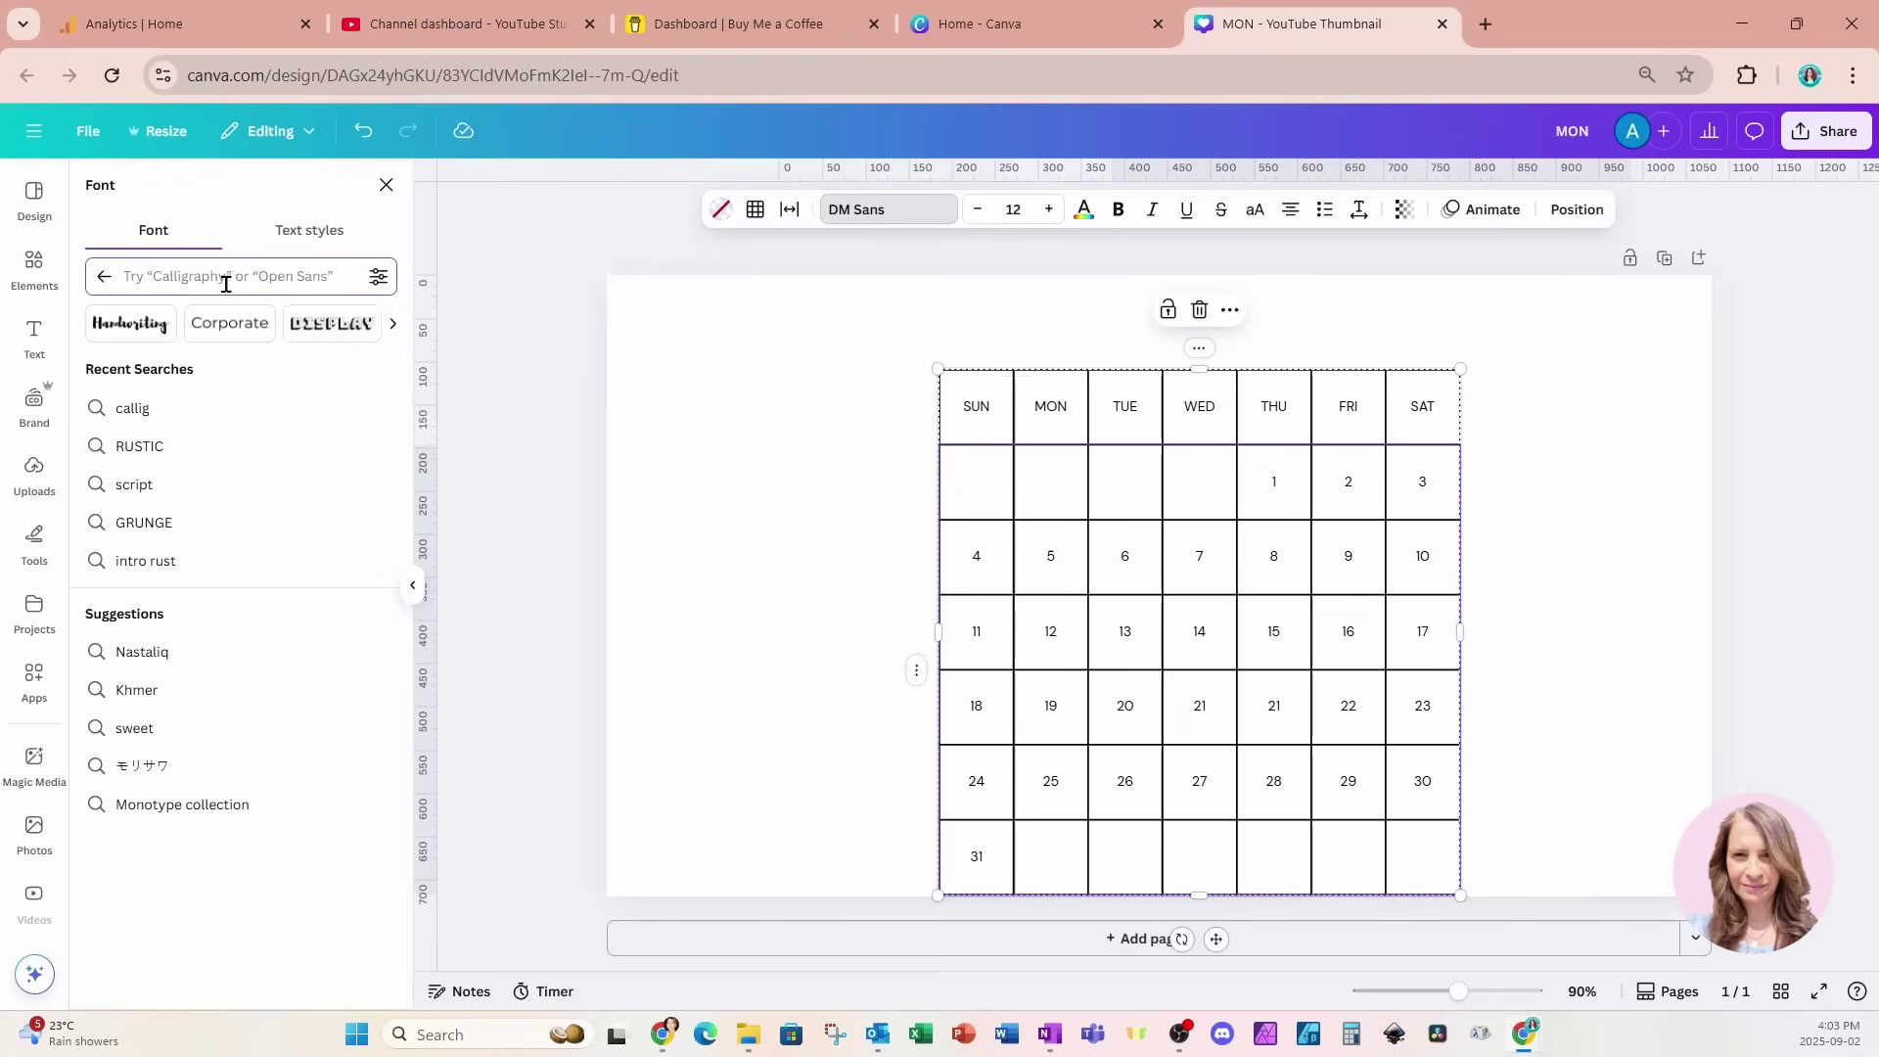
text(play)
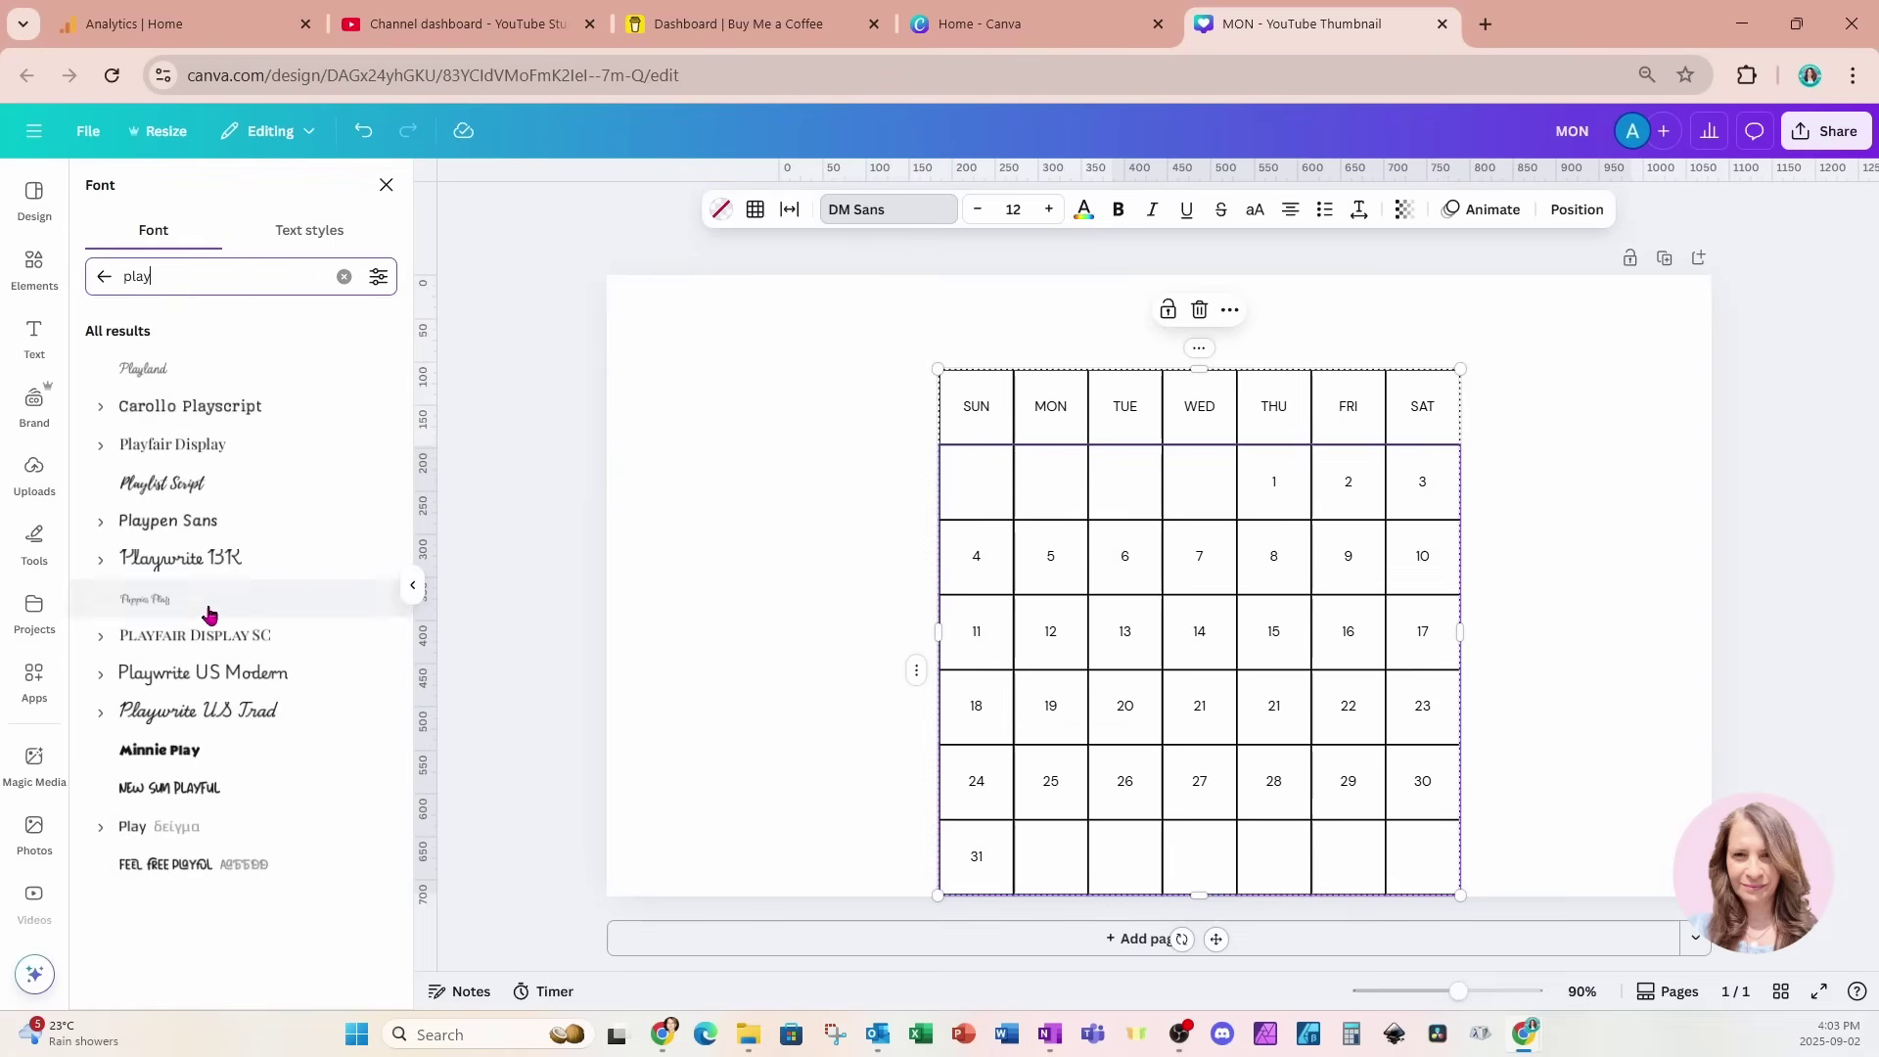
click(206, 640)
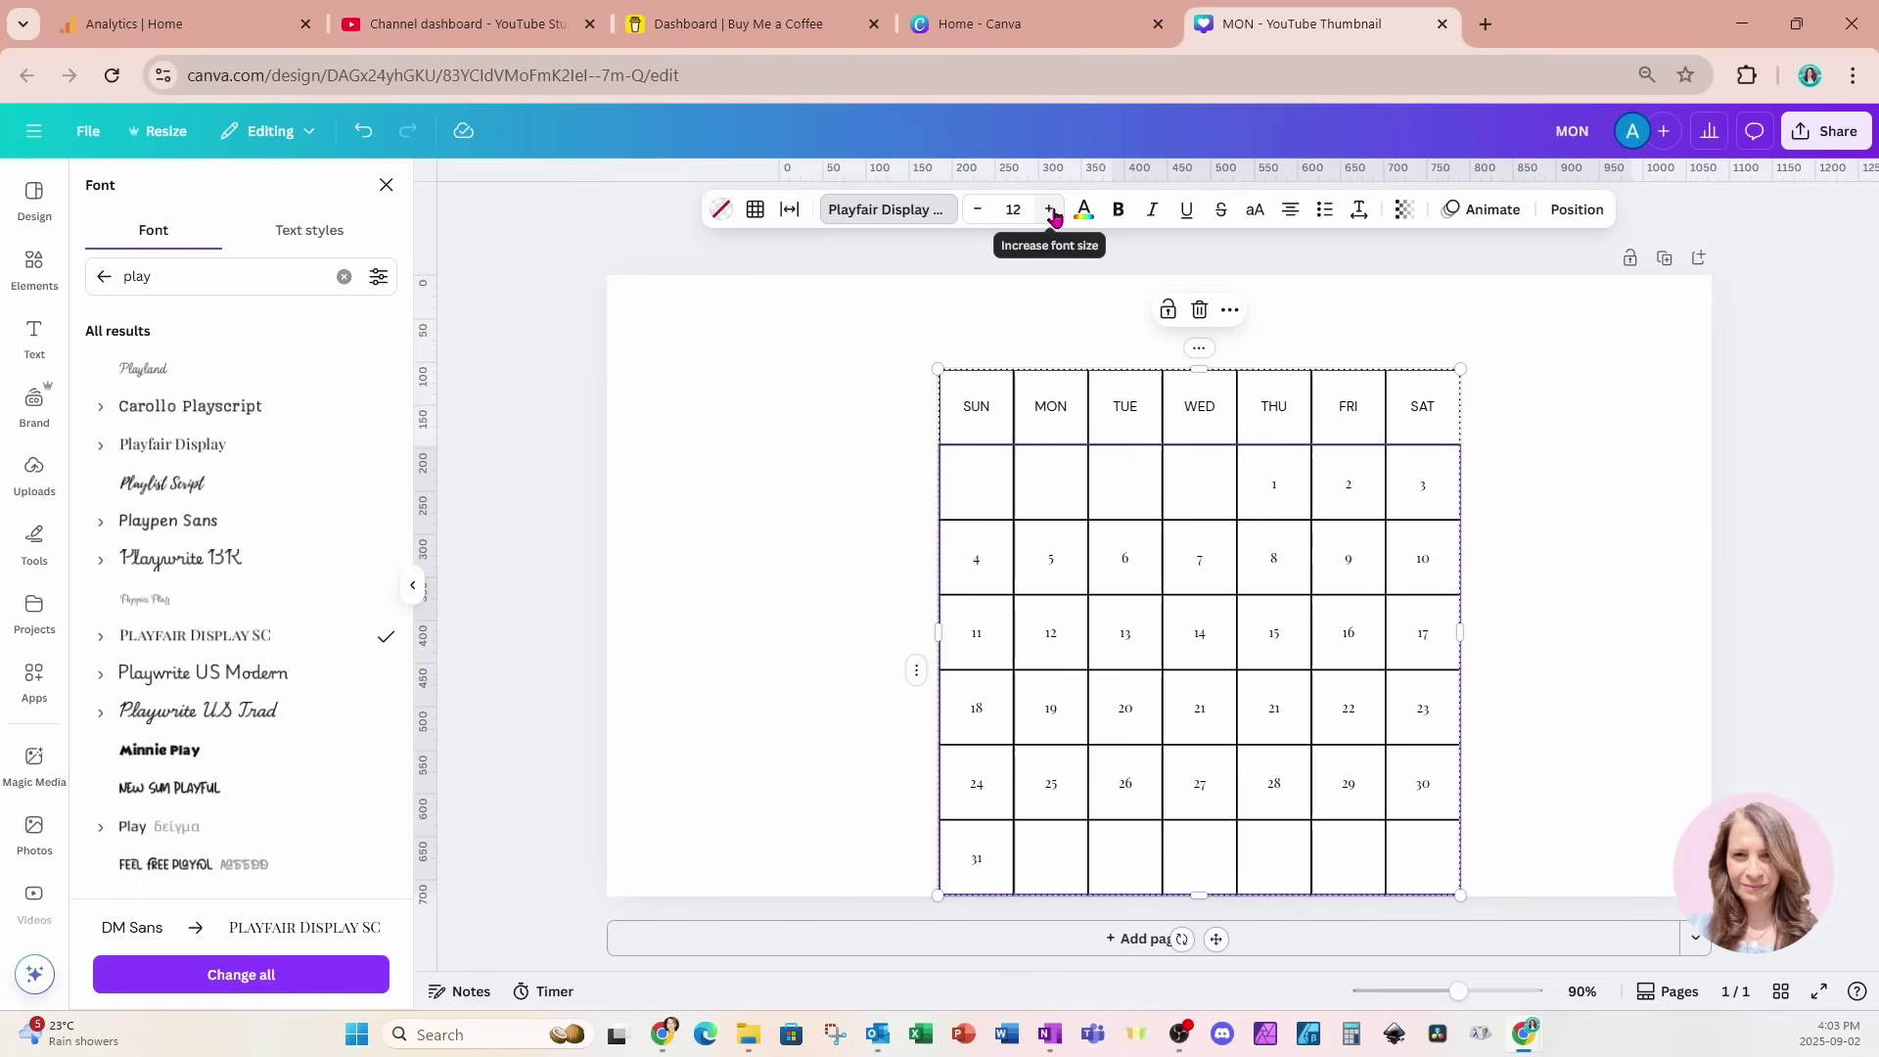
click(1018, 208)
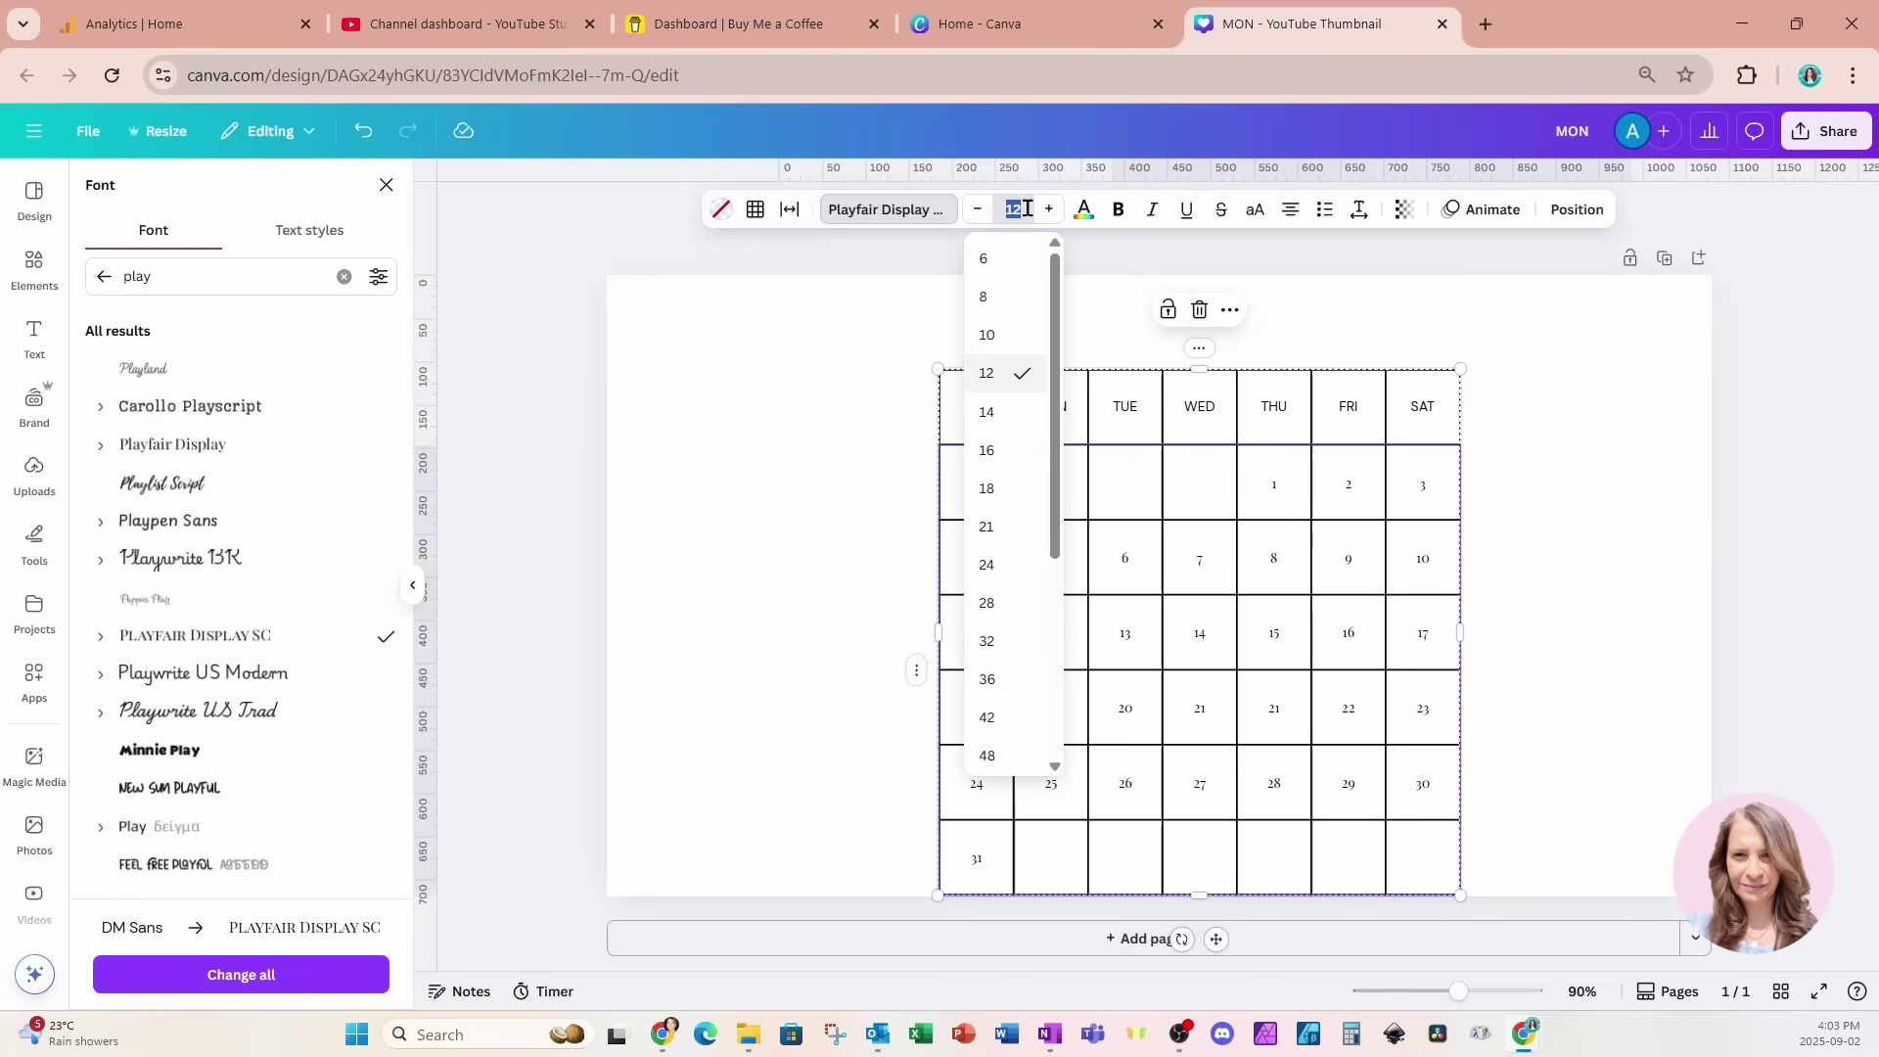
click(990, 603)
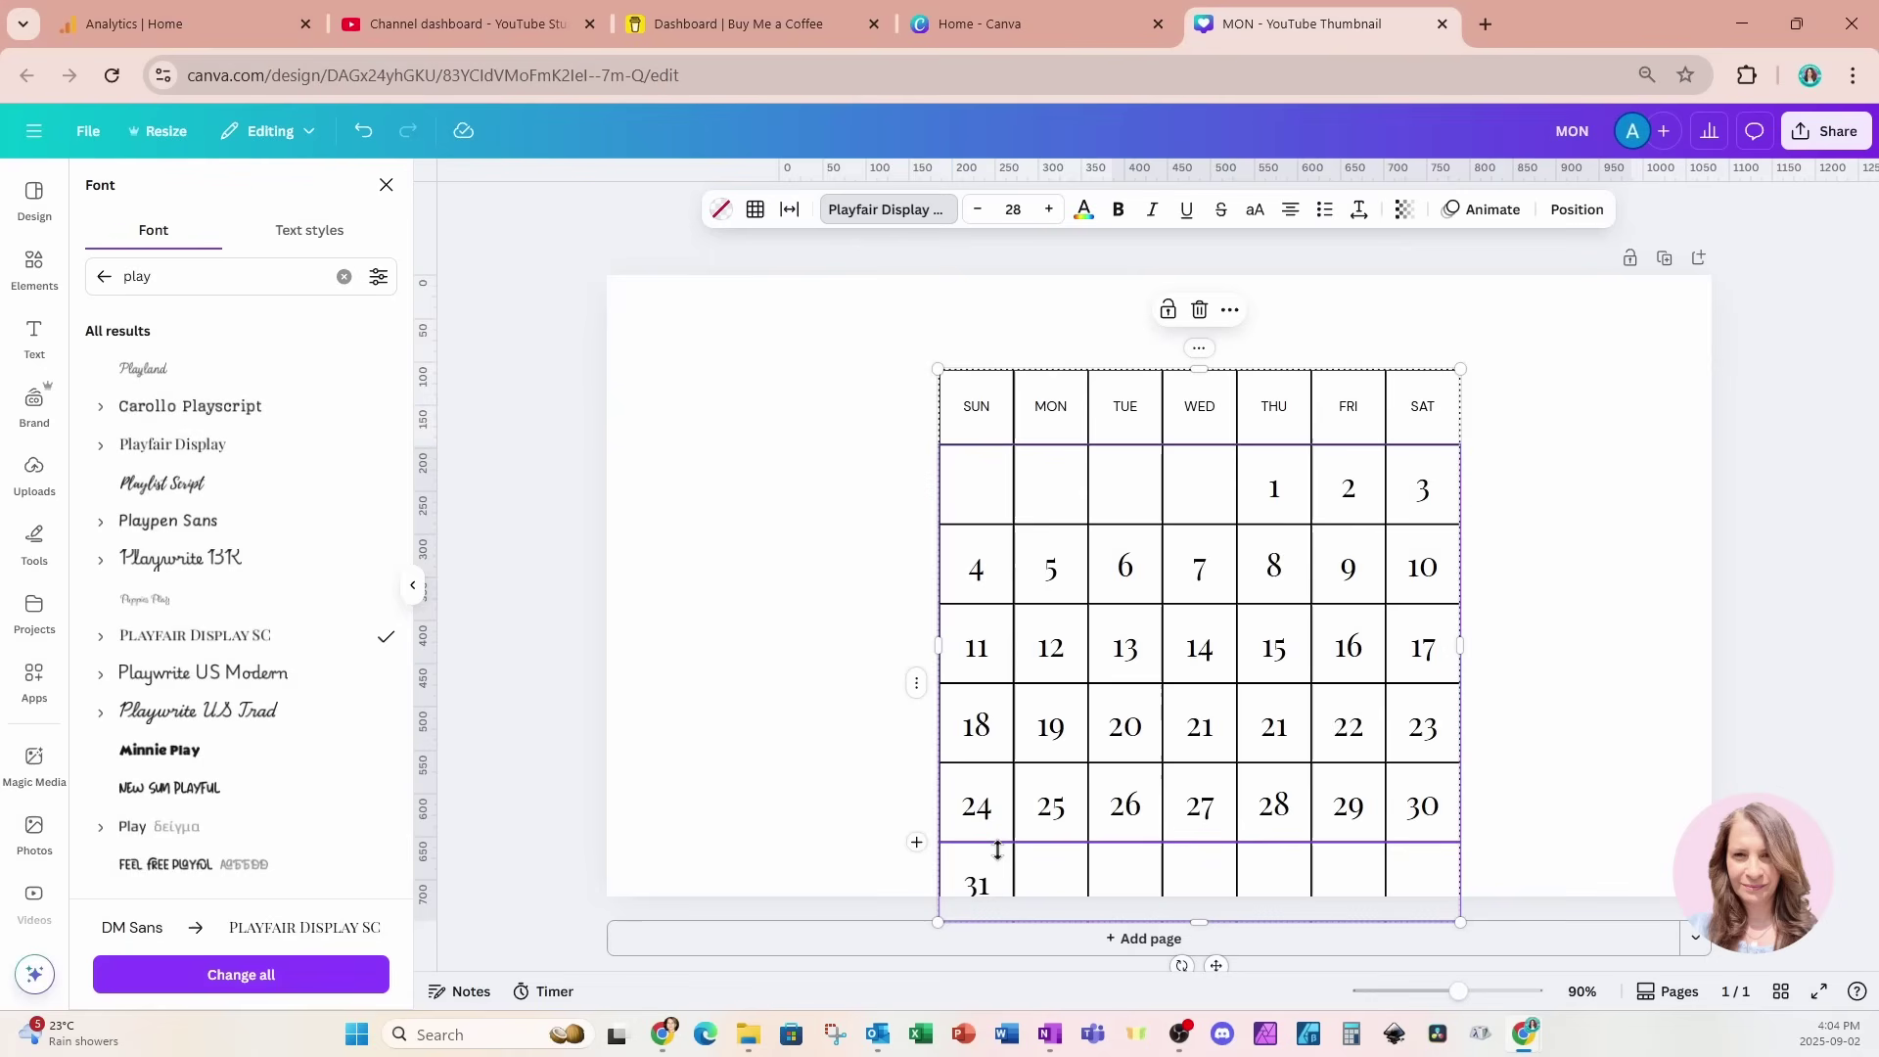
- Reduce the table's cell spacing to 0 so the cells have no gaps
click(793, 215)
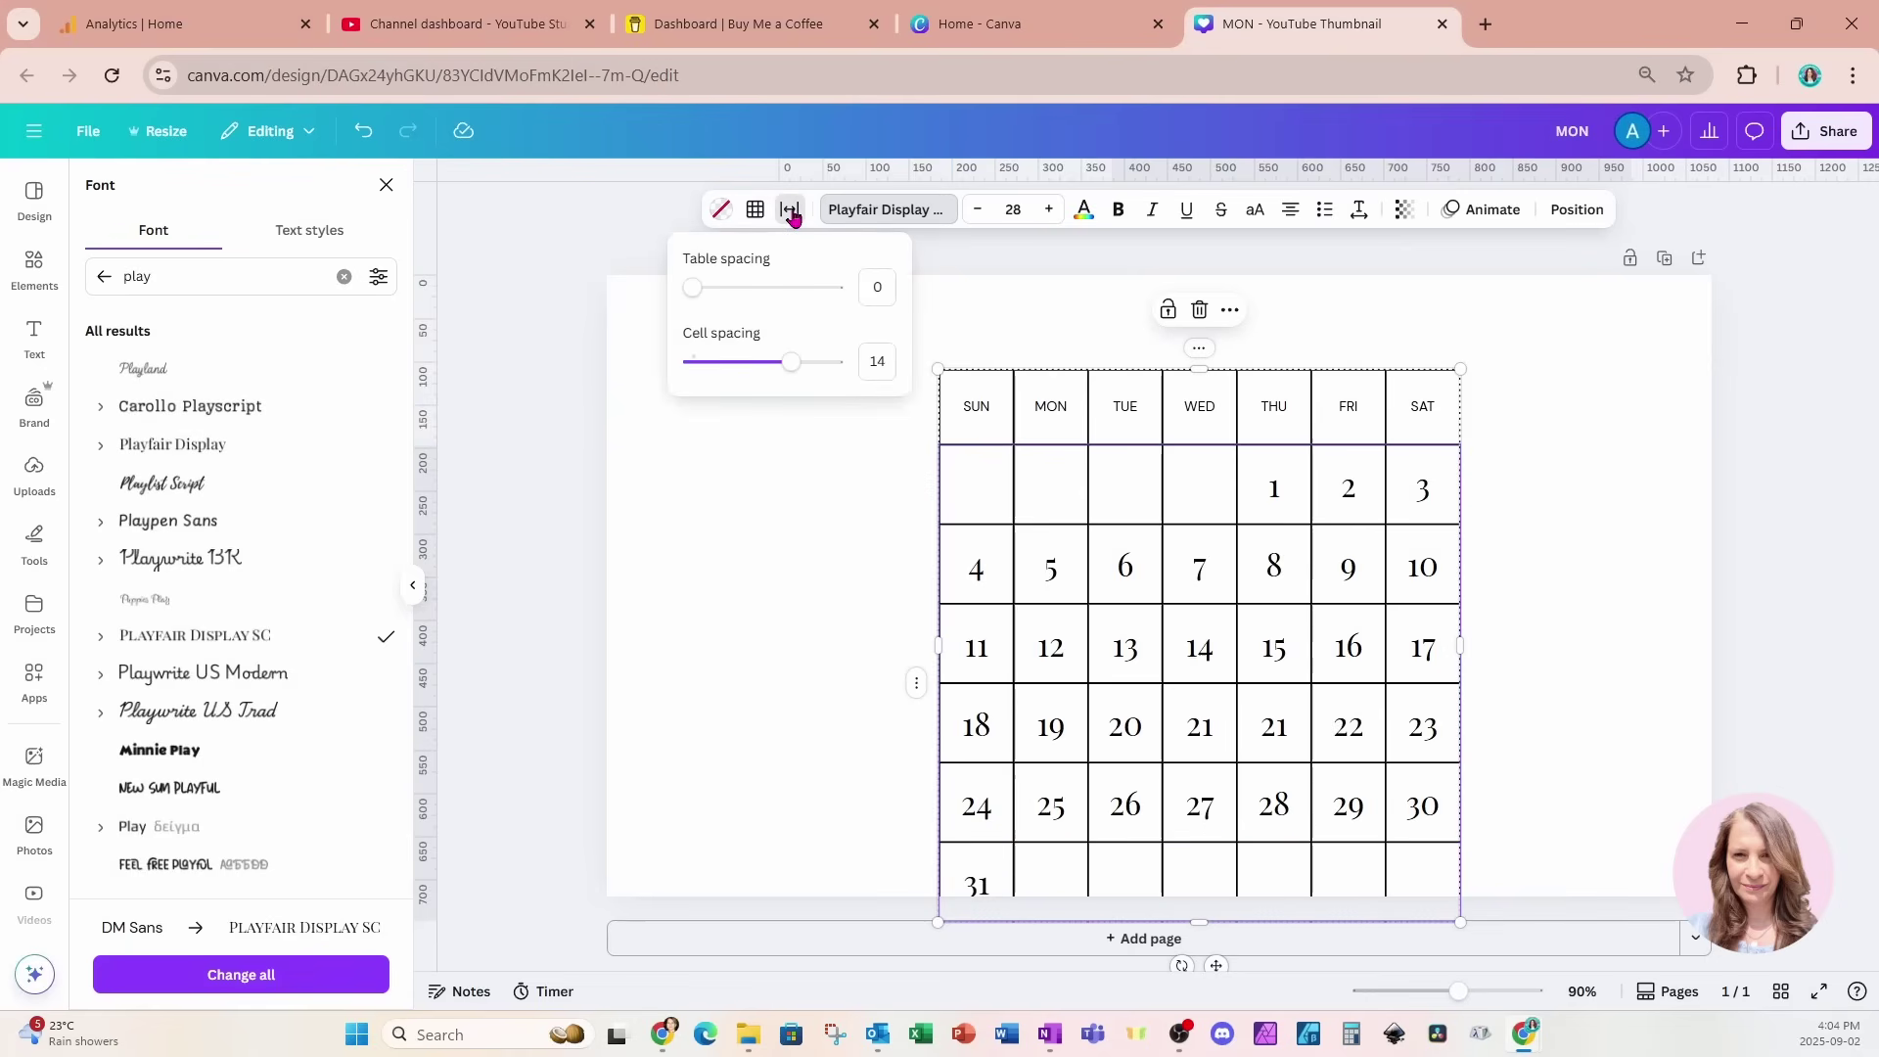
drag(791, 362, 697, 369)
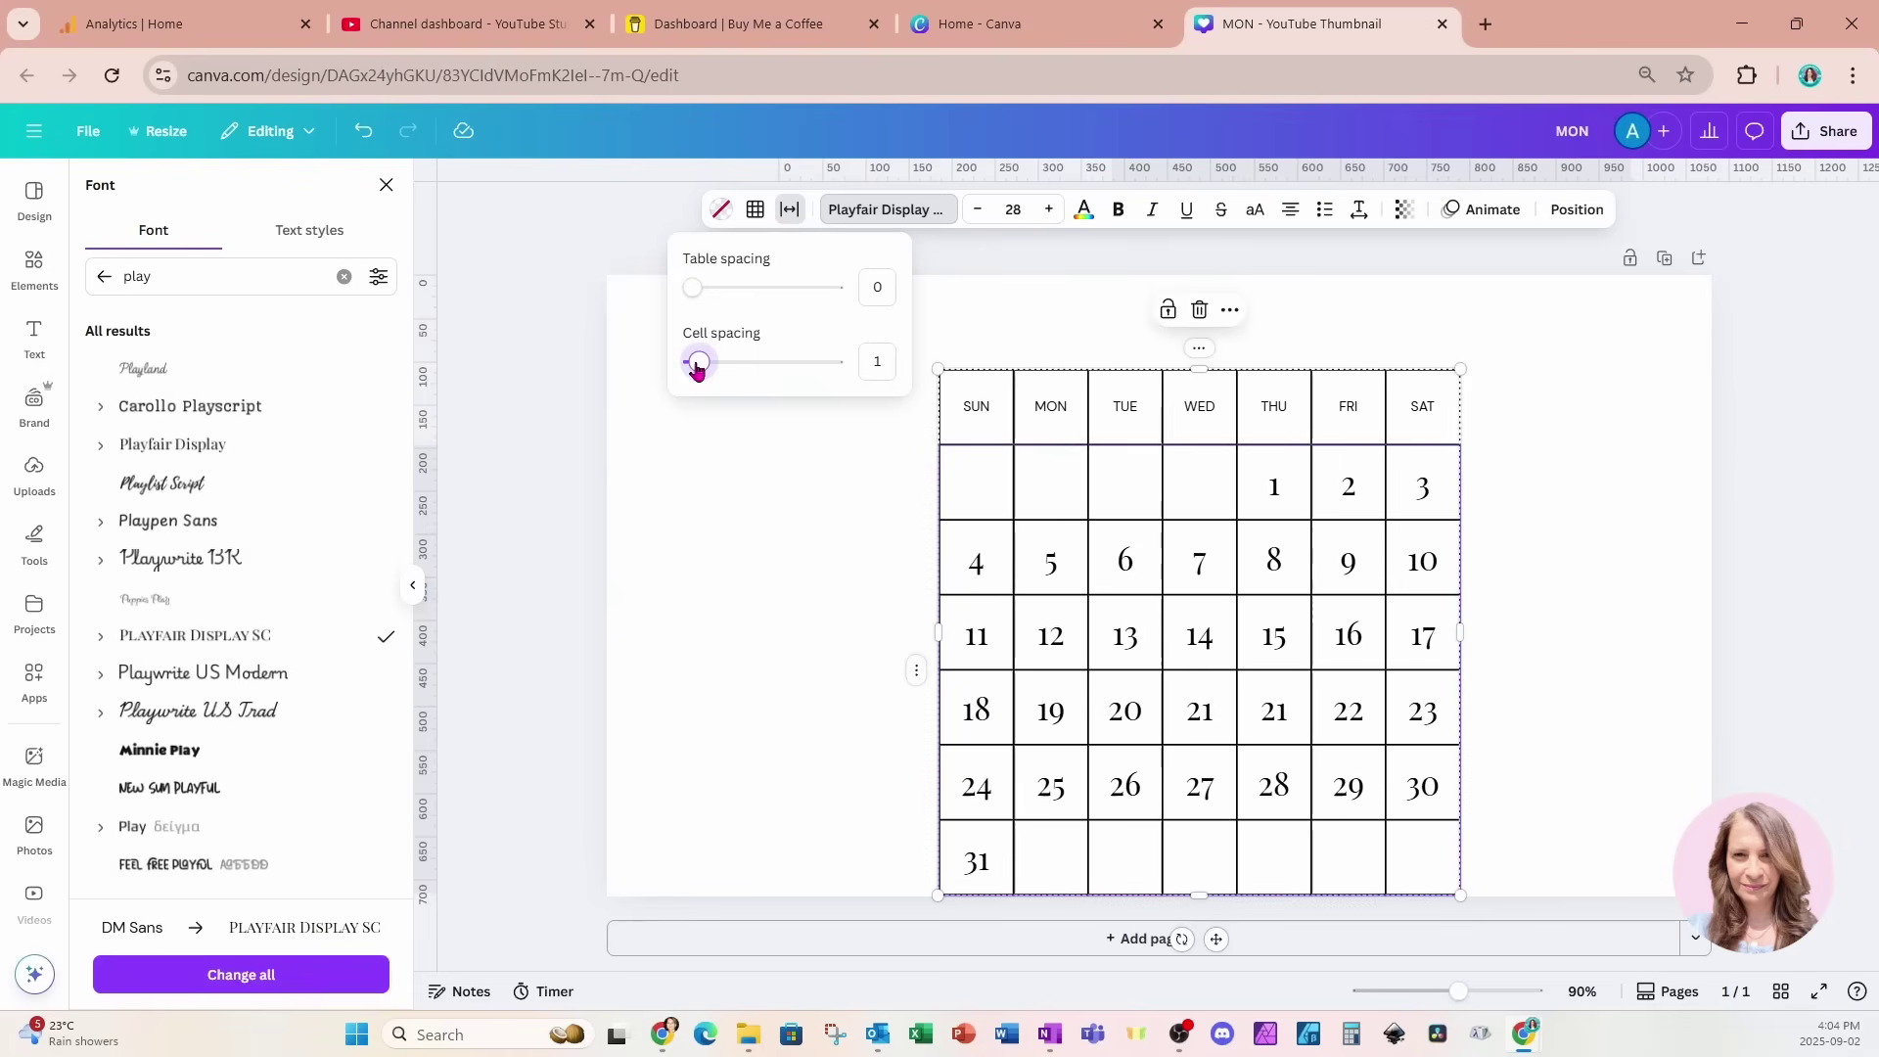
drag(696, 365, 667, 366)
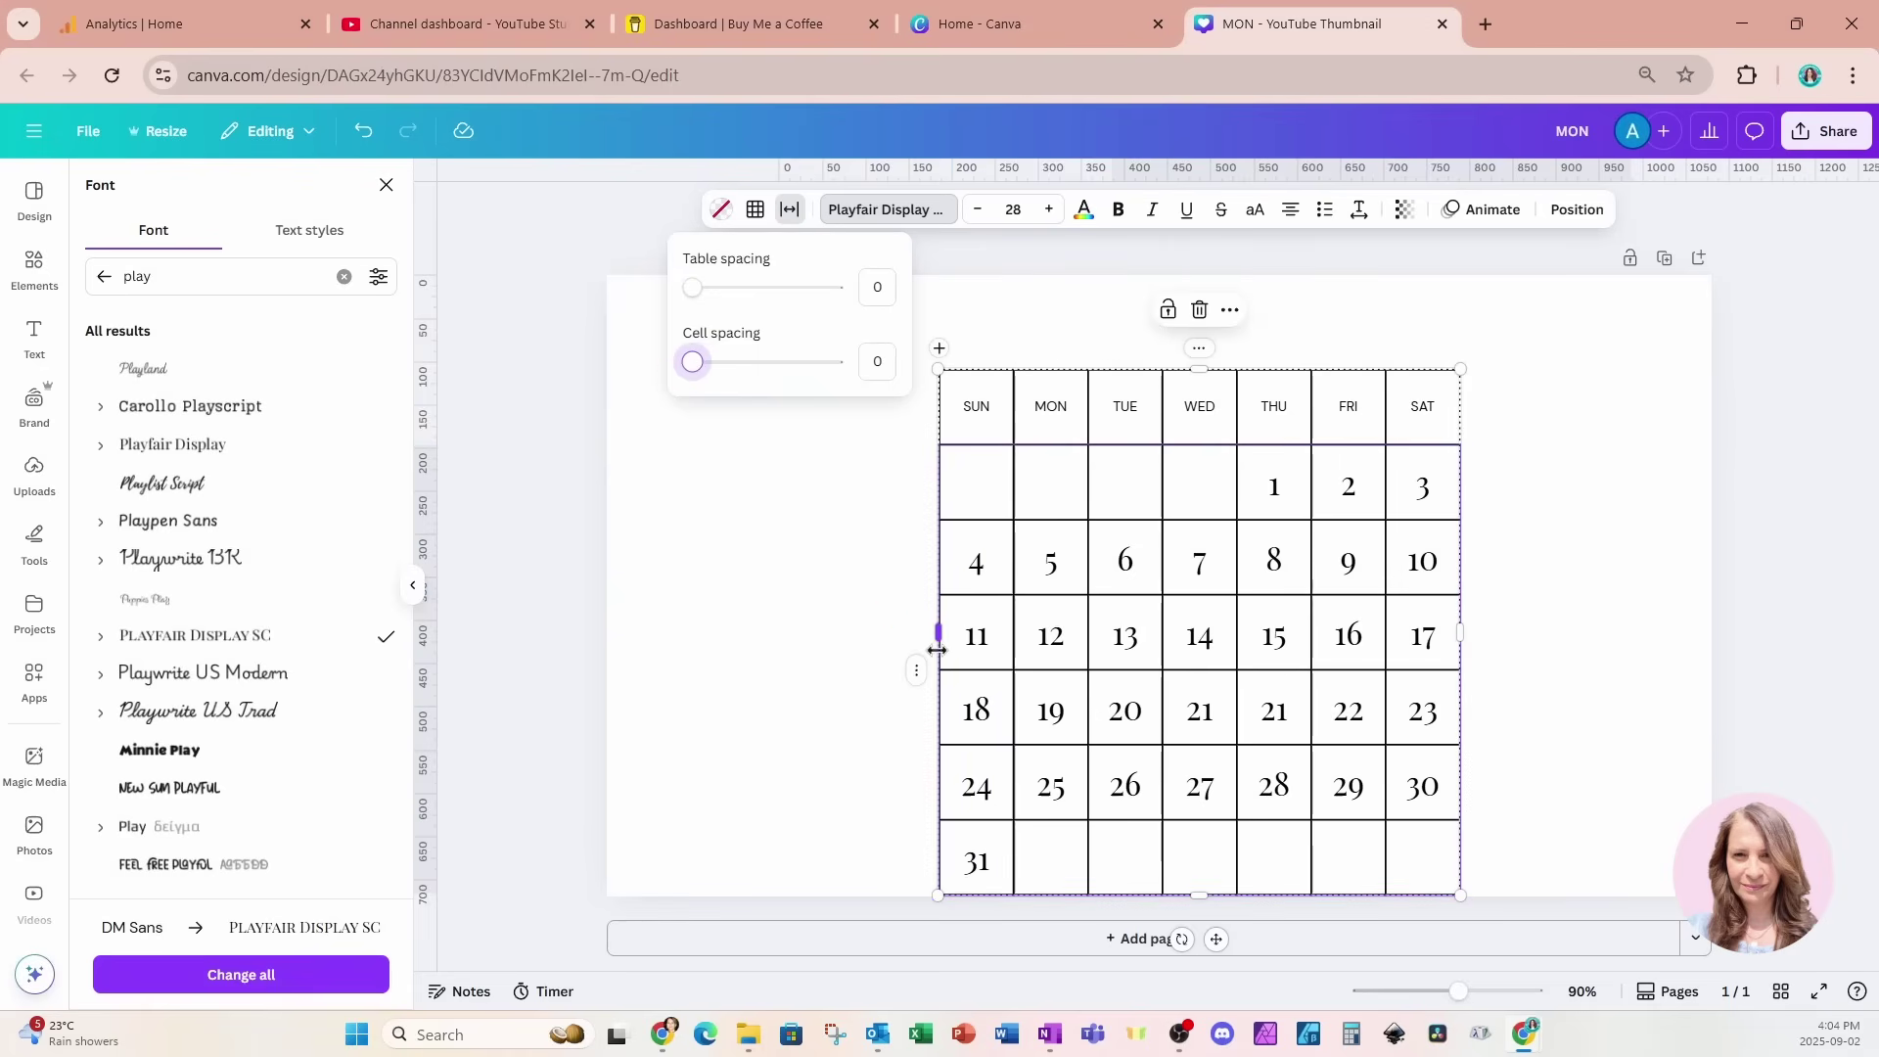
click(865, 612)
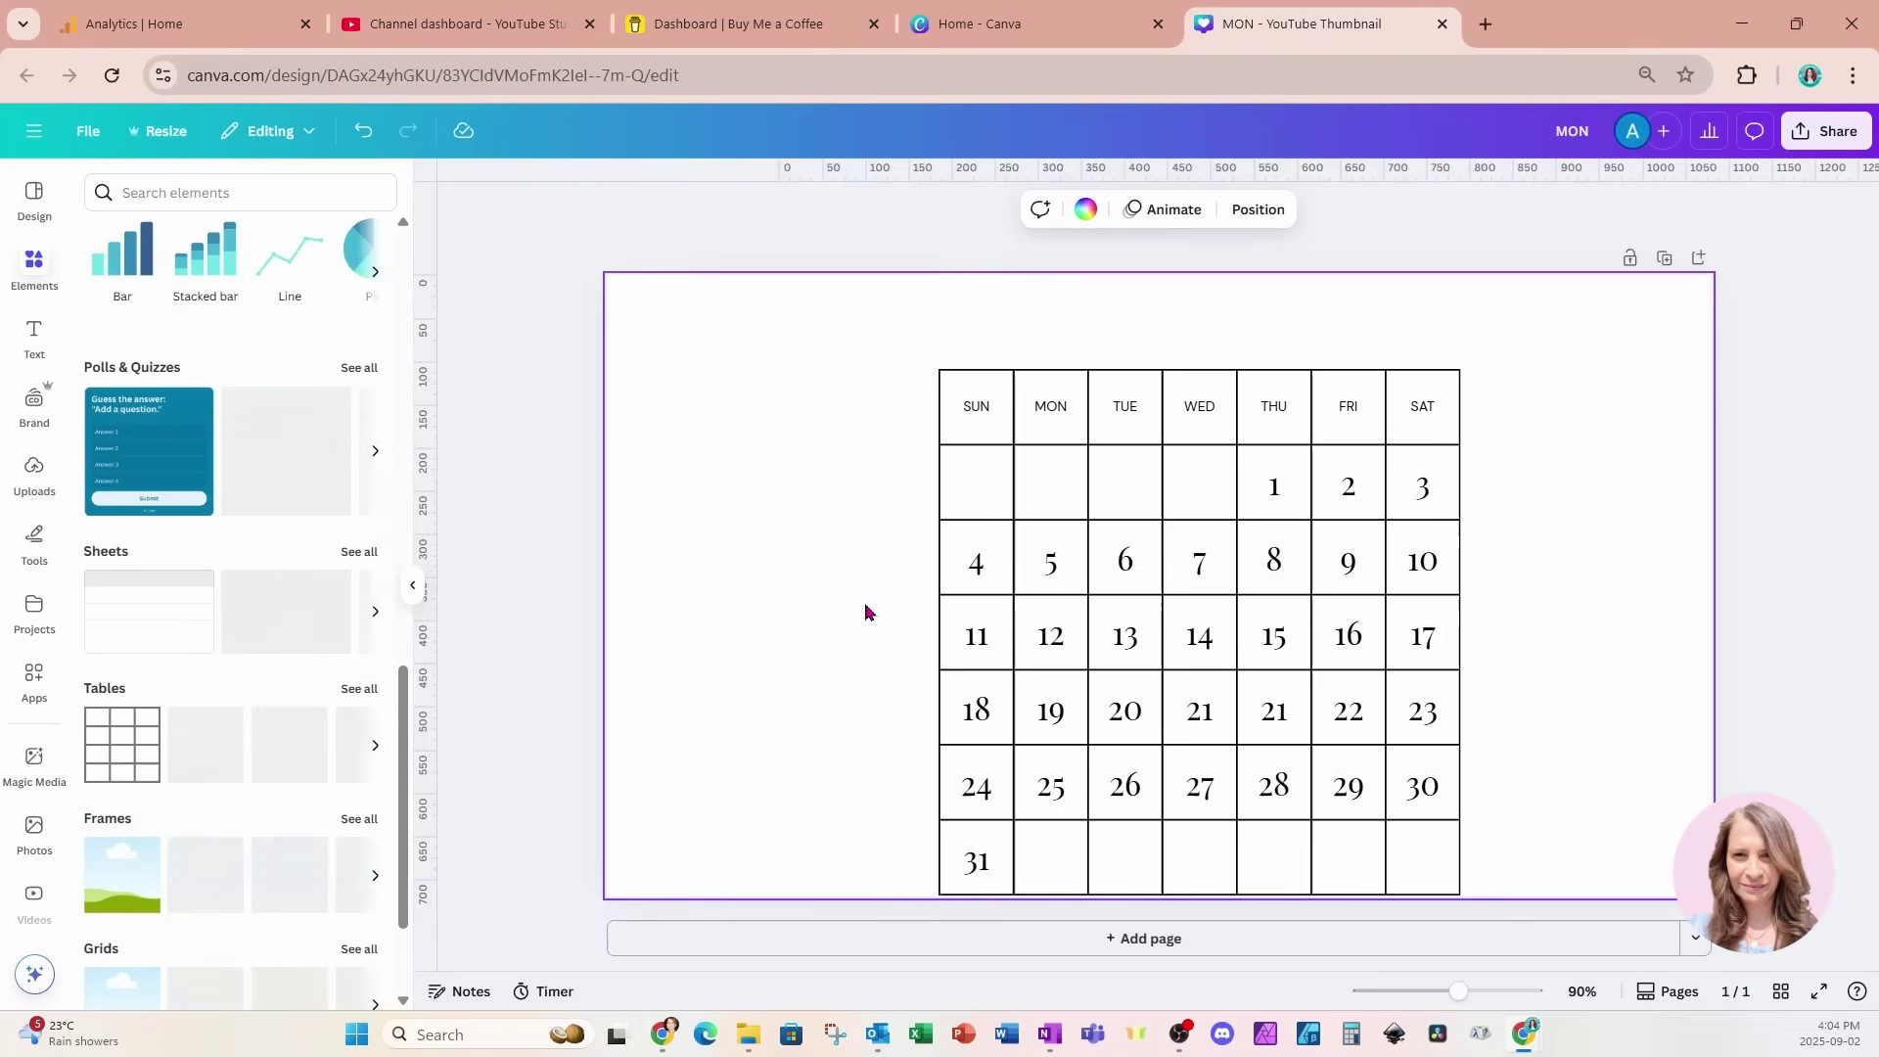
- Shrink the calendar table slightly and move it up and left on the page
click(982, 372)
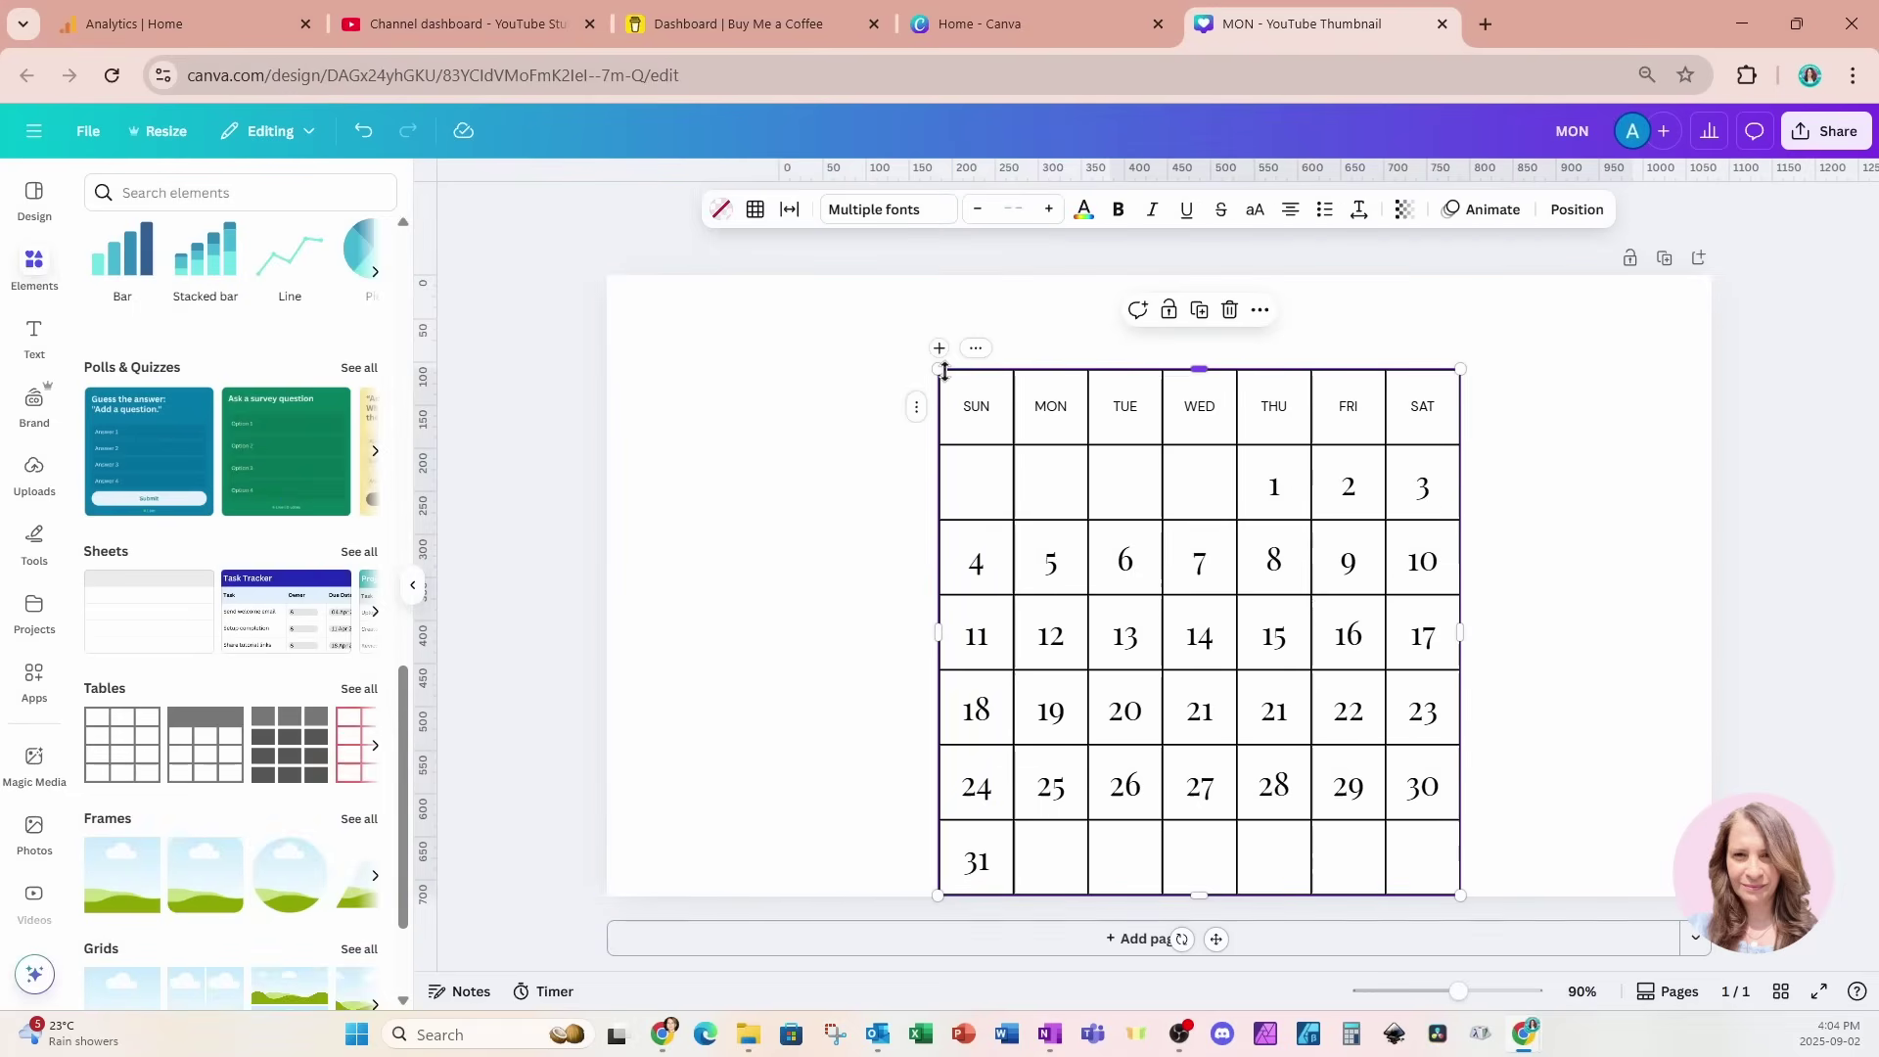
drag(944, 369, 924, 486)
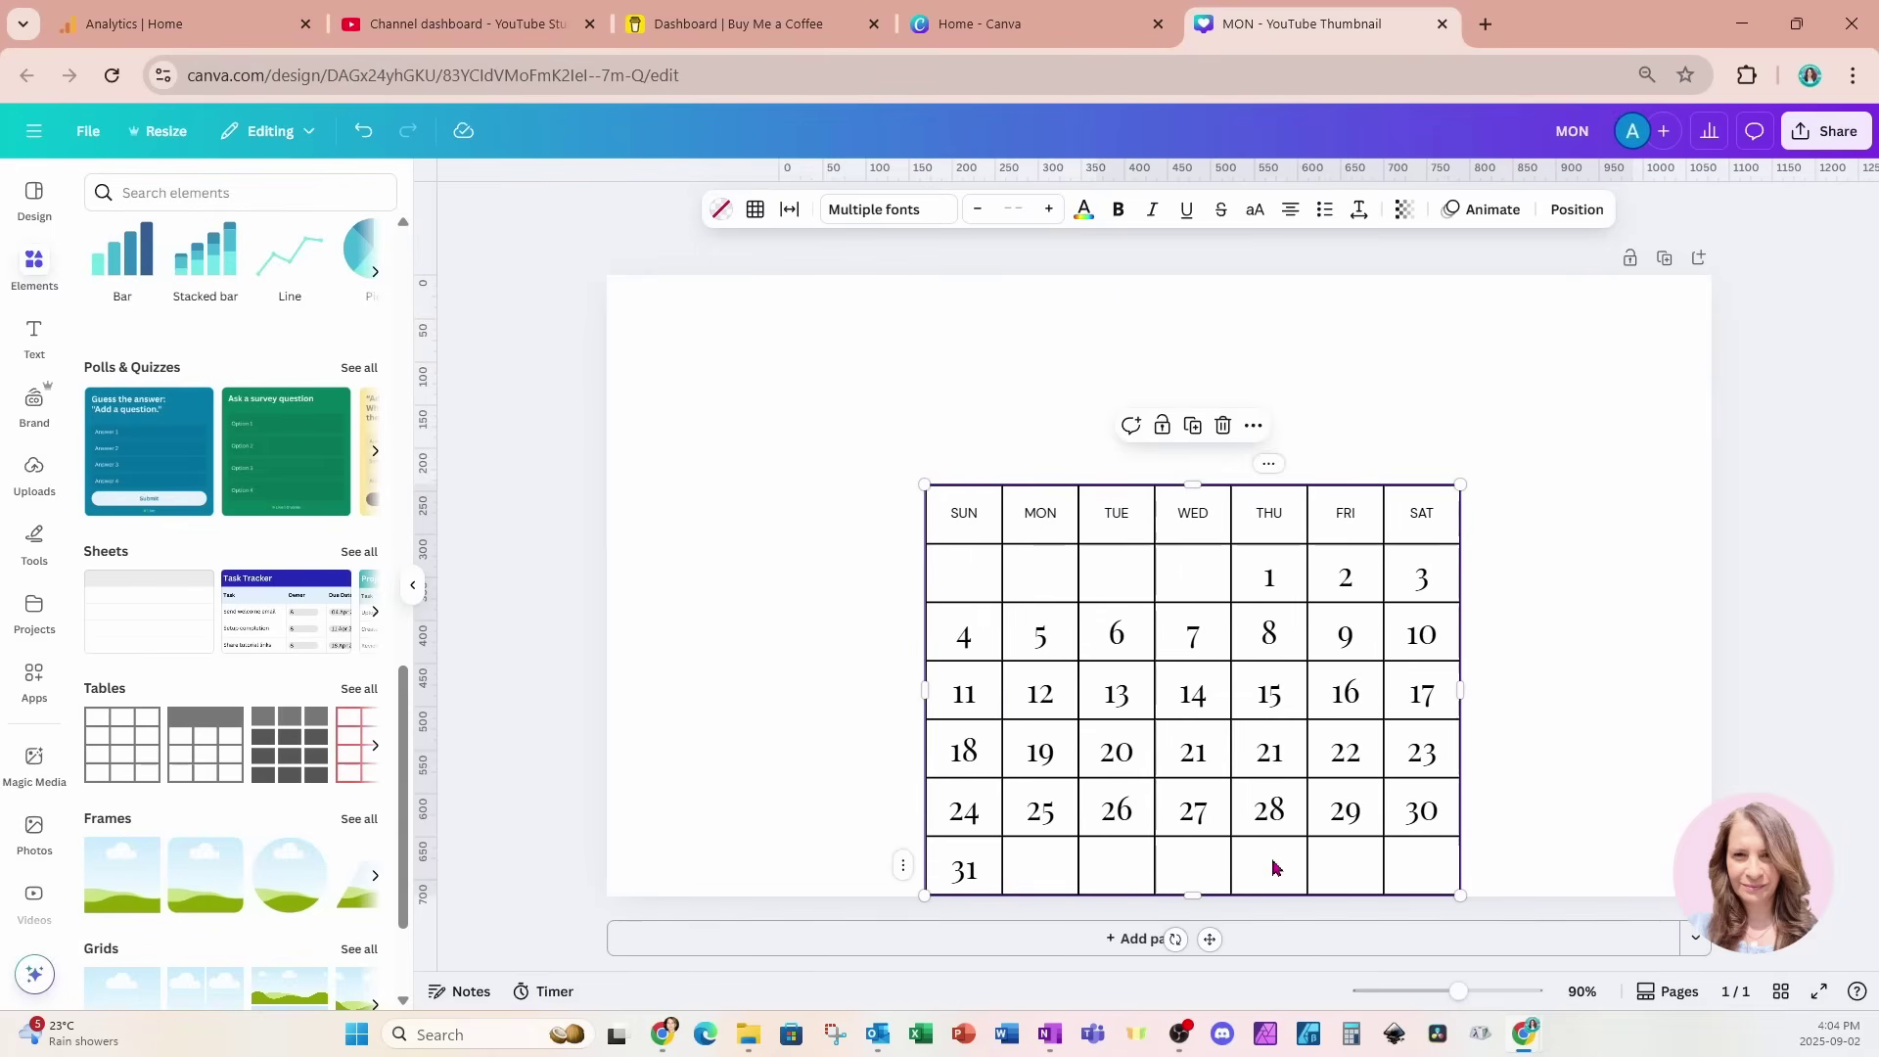
drag(1276, 868, 1228, 765)
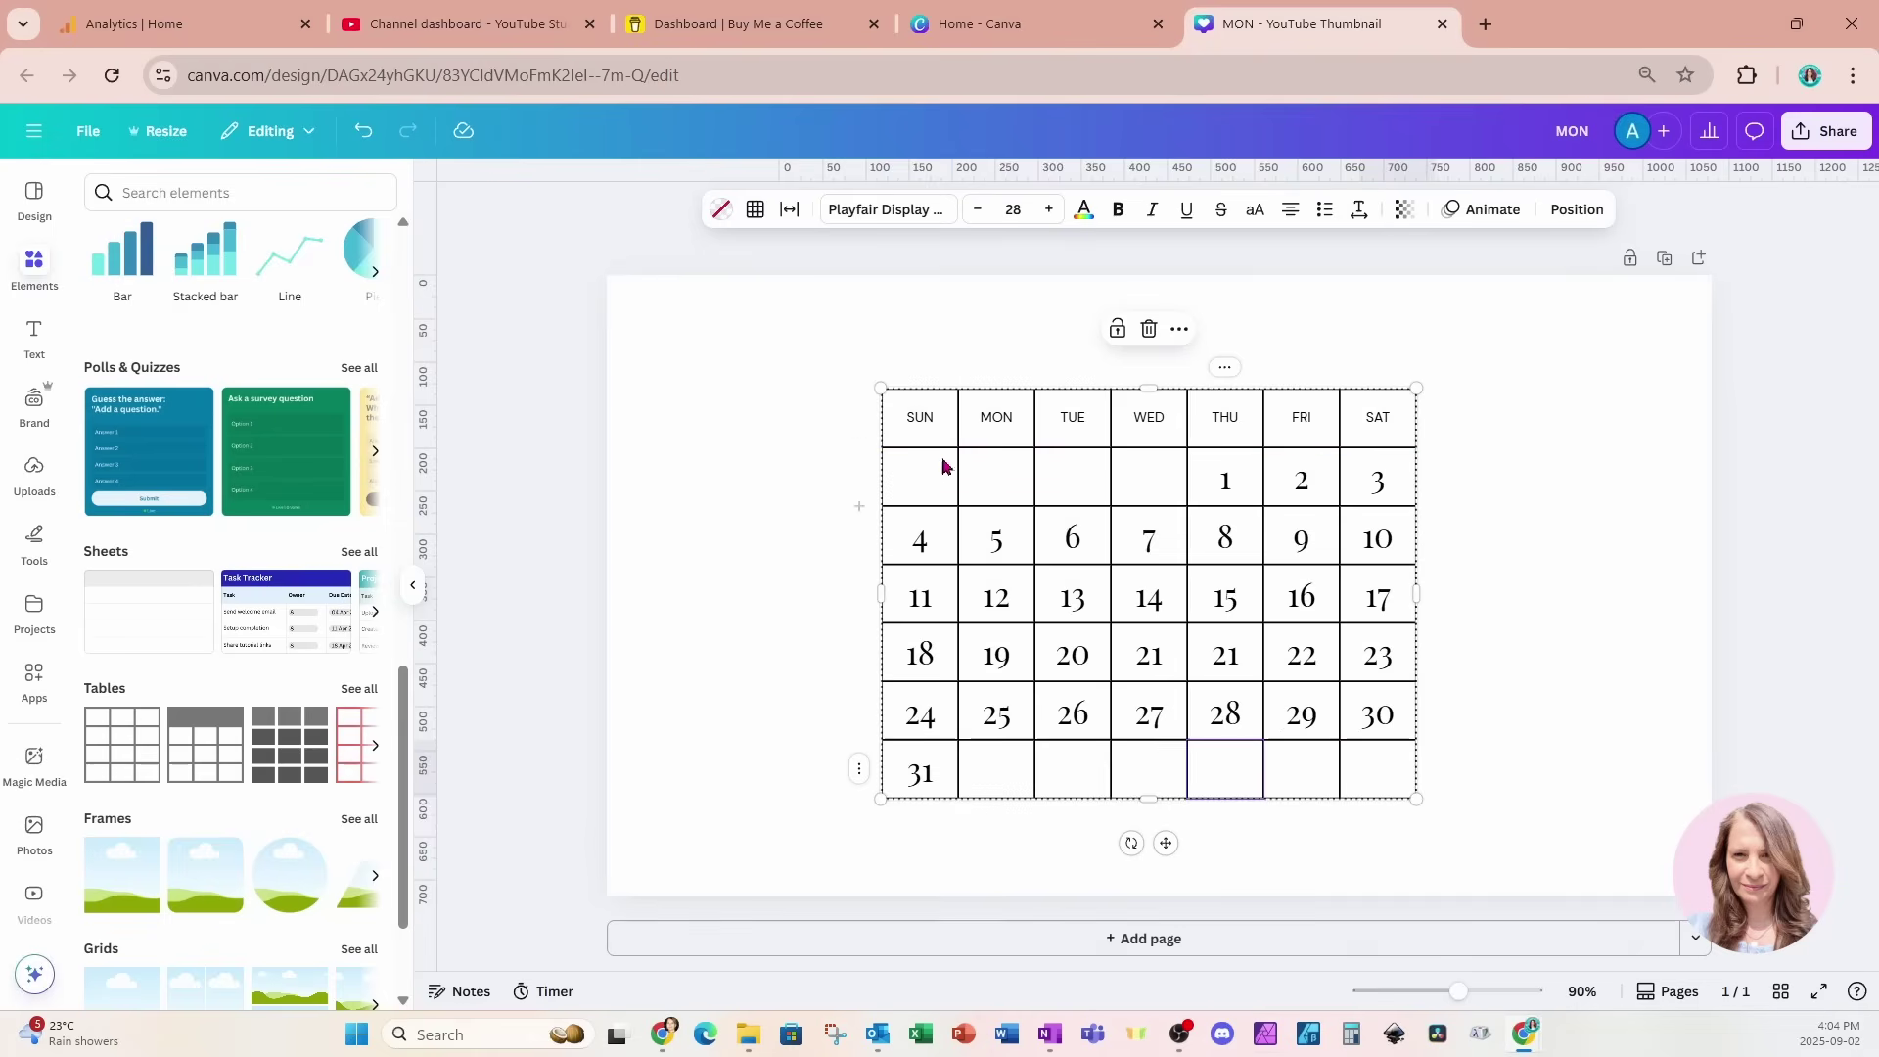
- Make the calendar table's border grid lines white
click(981, 386)
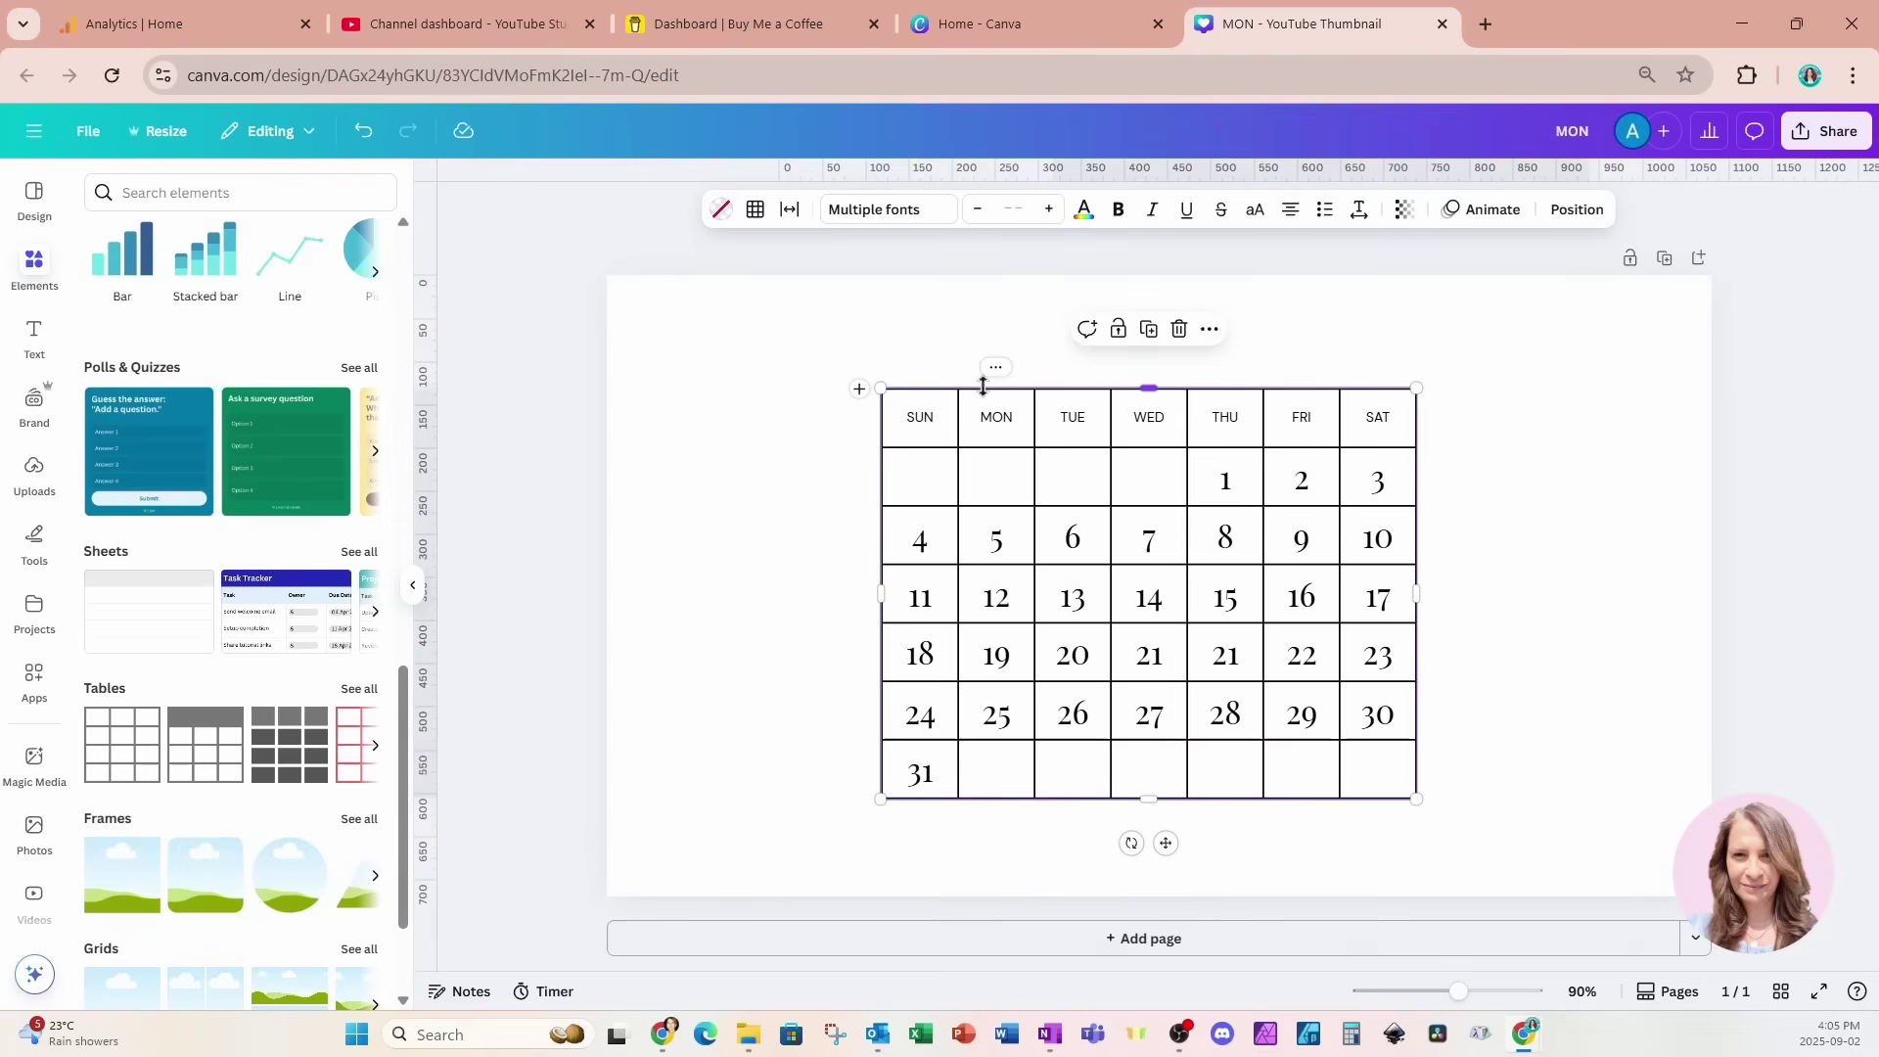
click(755, 209)
click(816, 262)
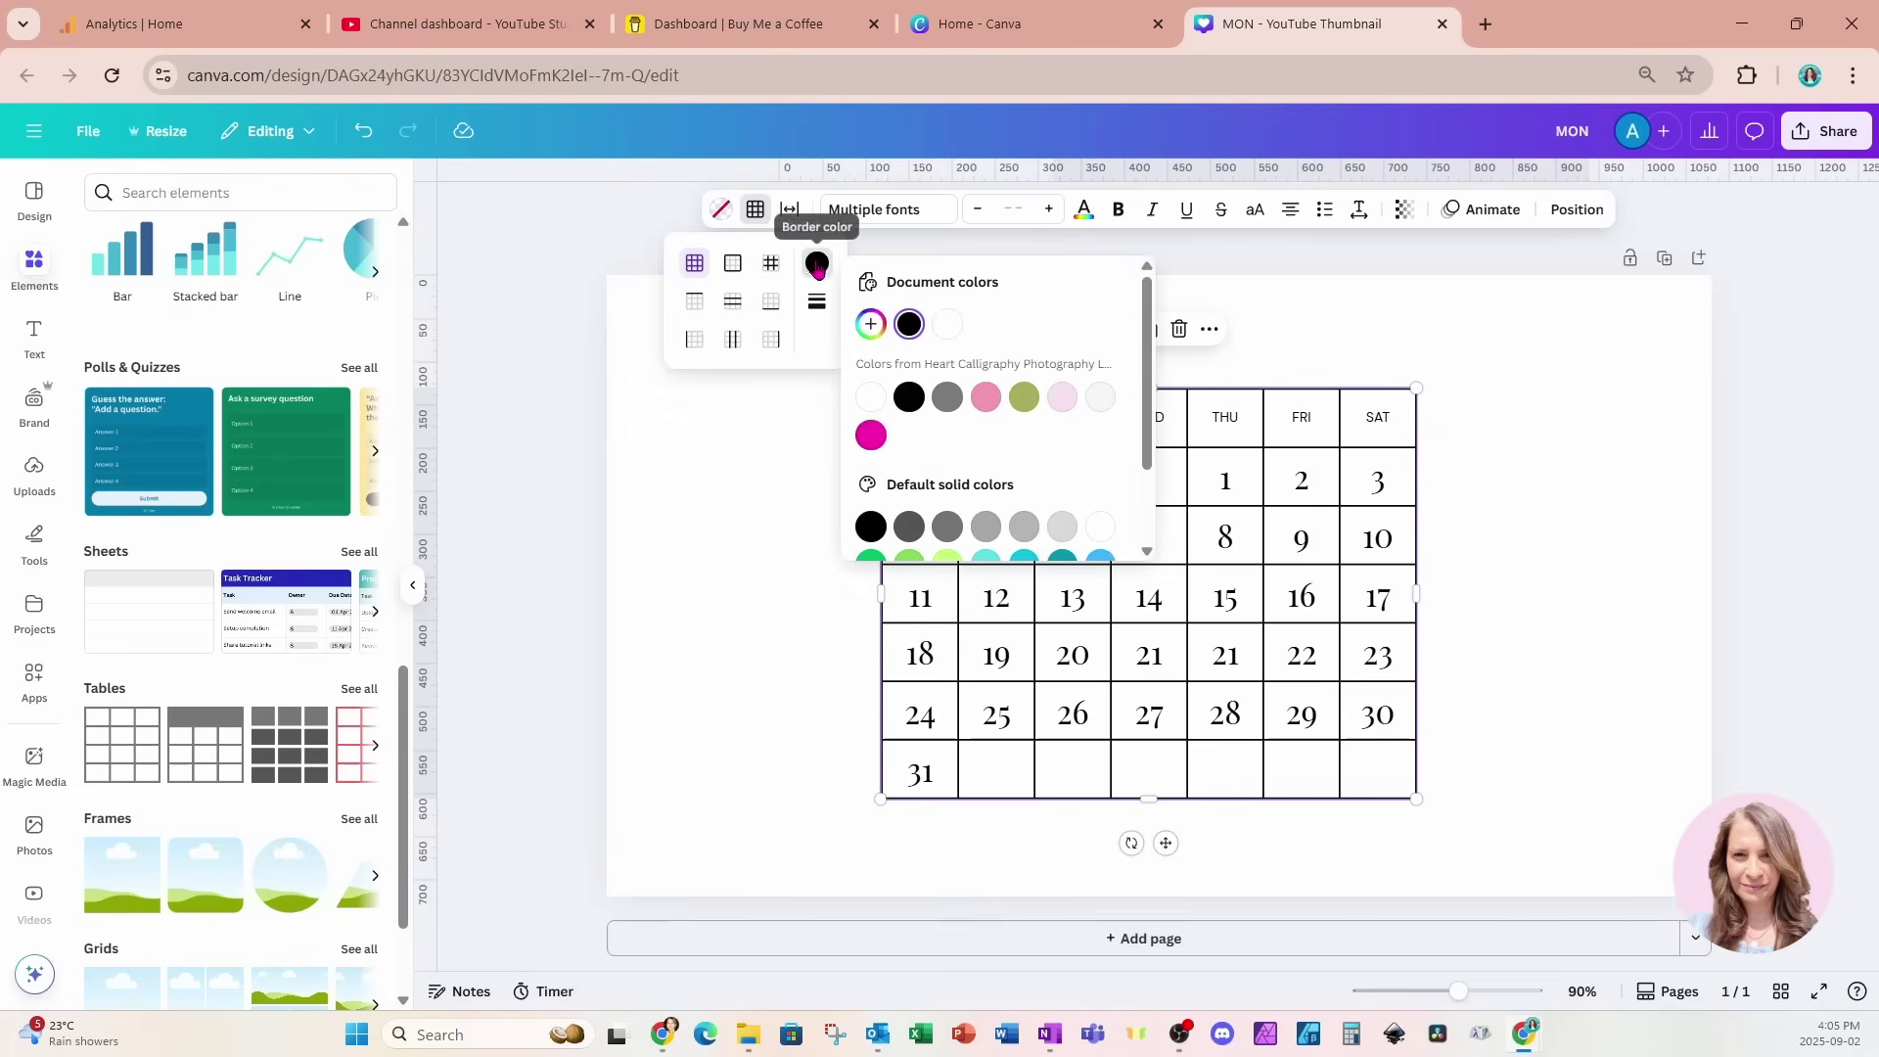
click(947, 325)
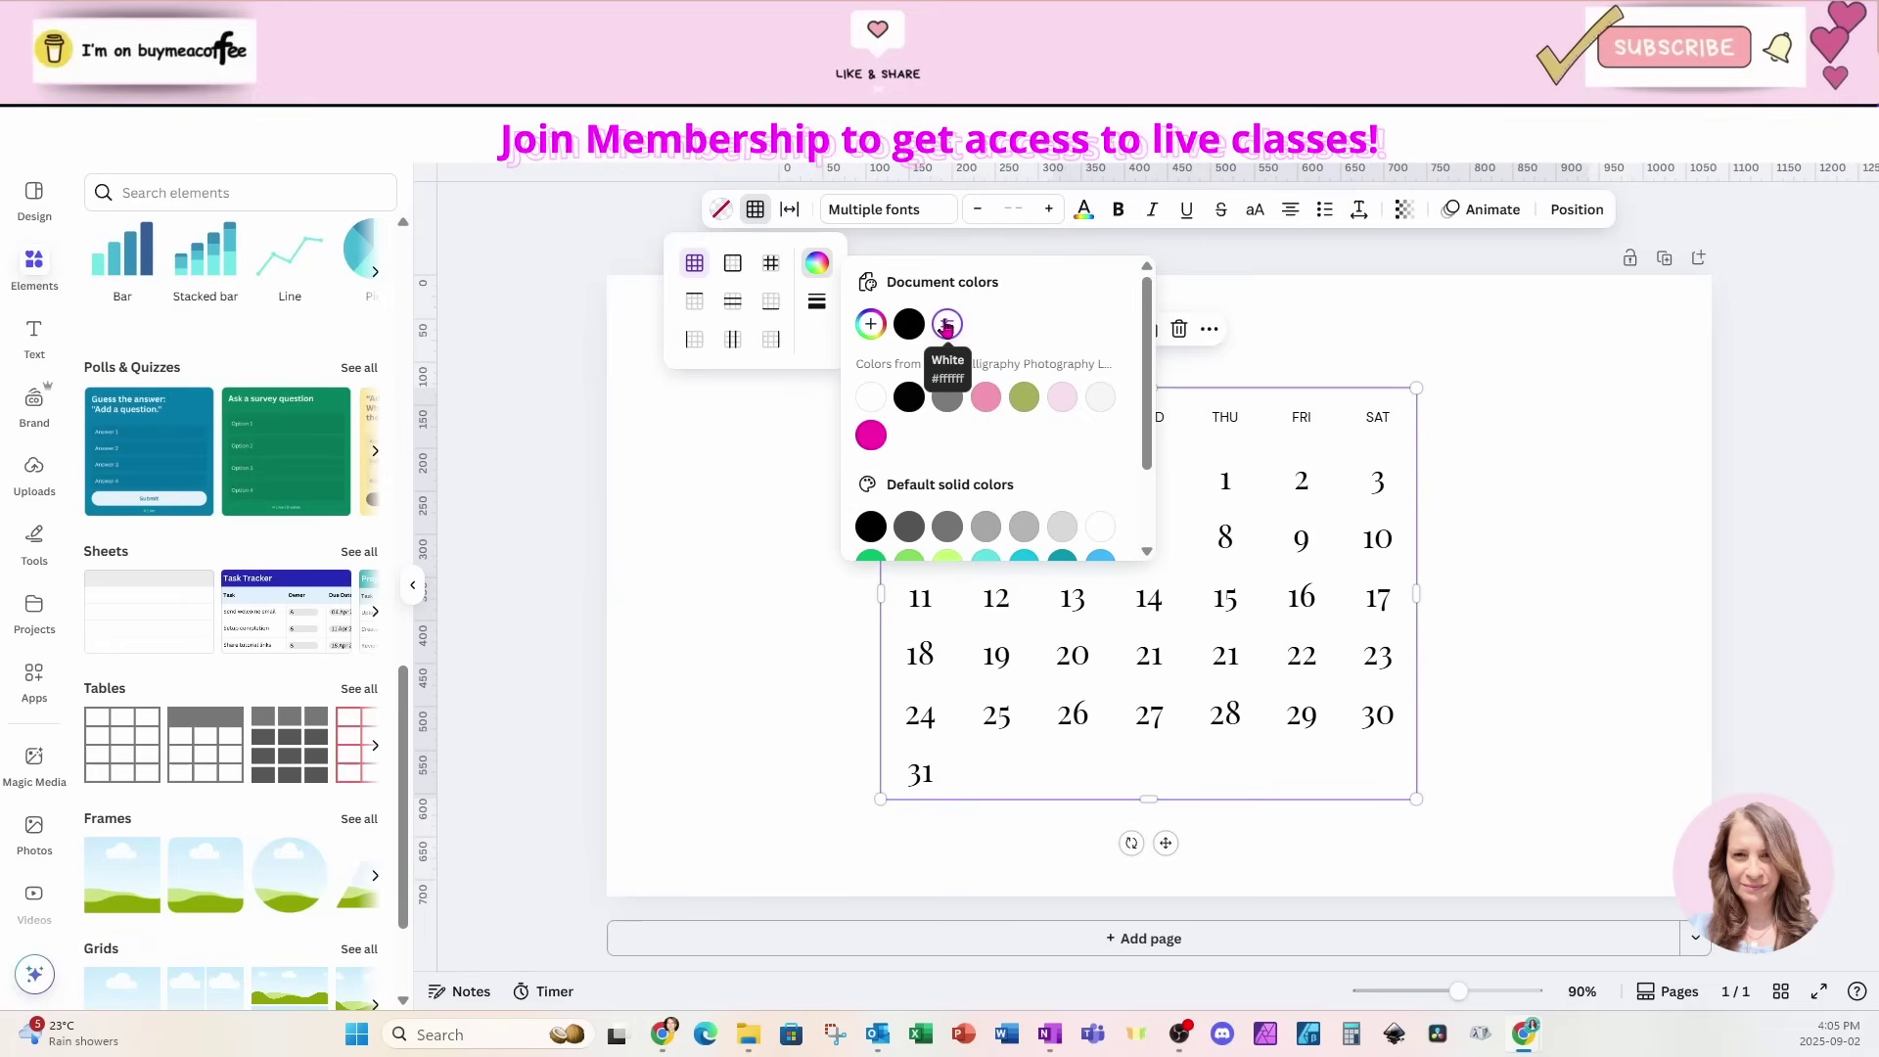
click(750, 587)
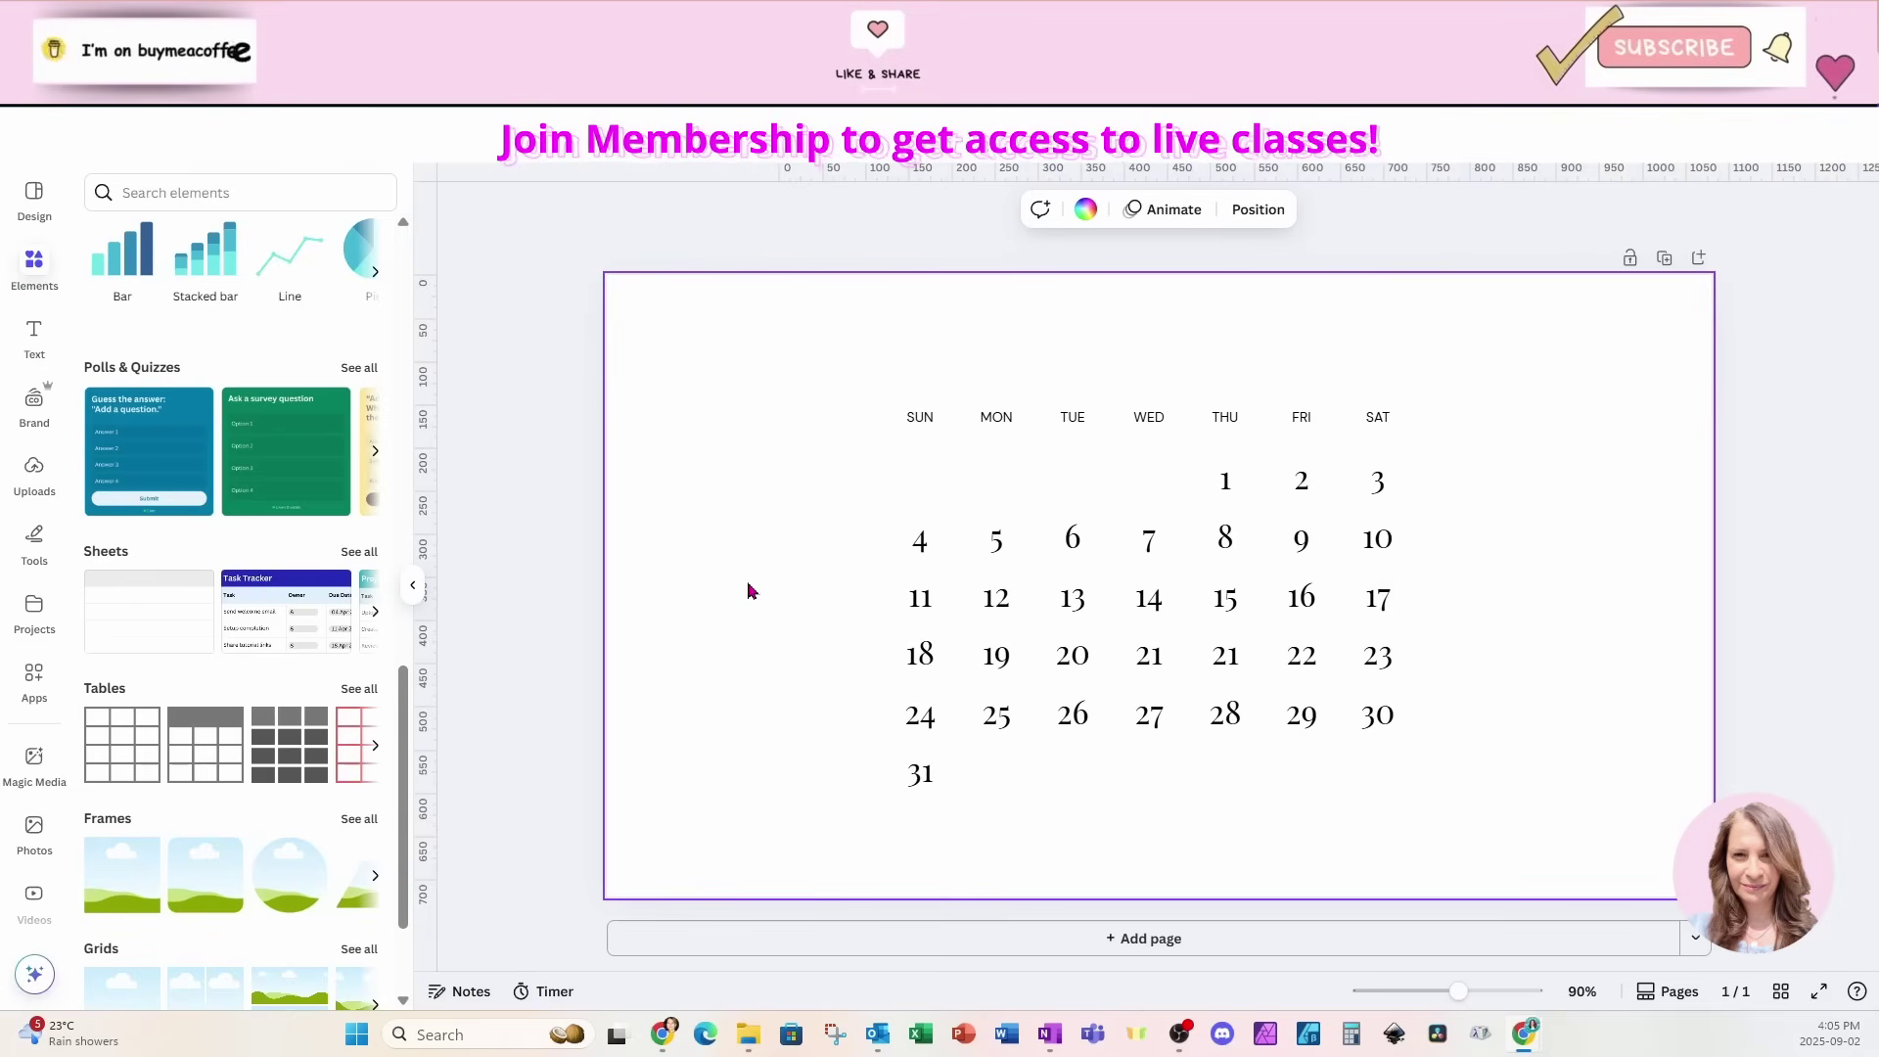
- Enlarge the SUN–SAT weekday header text to size 17
click(923, 428)
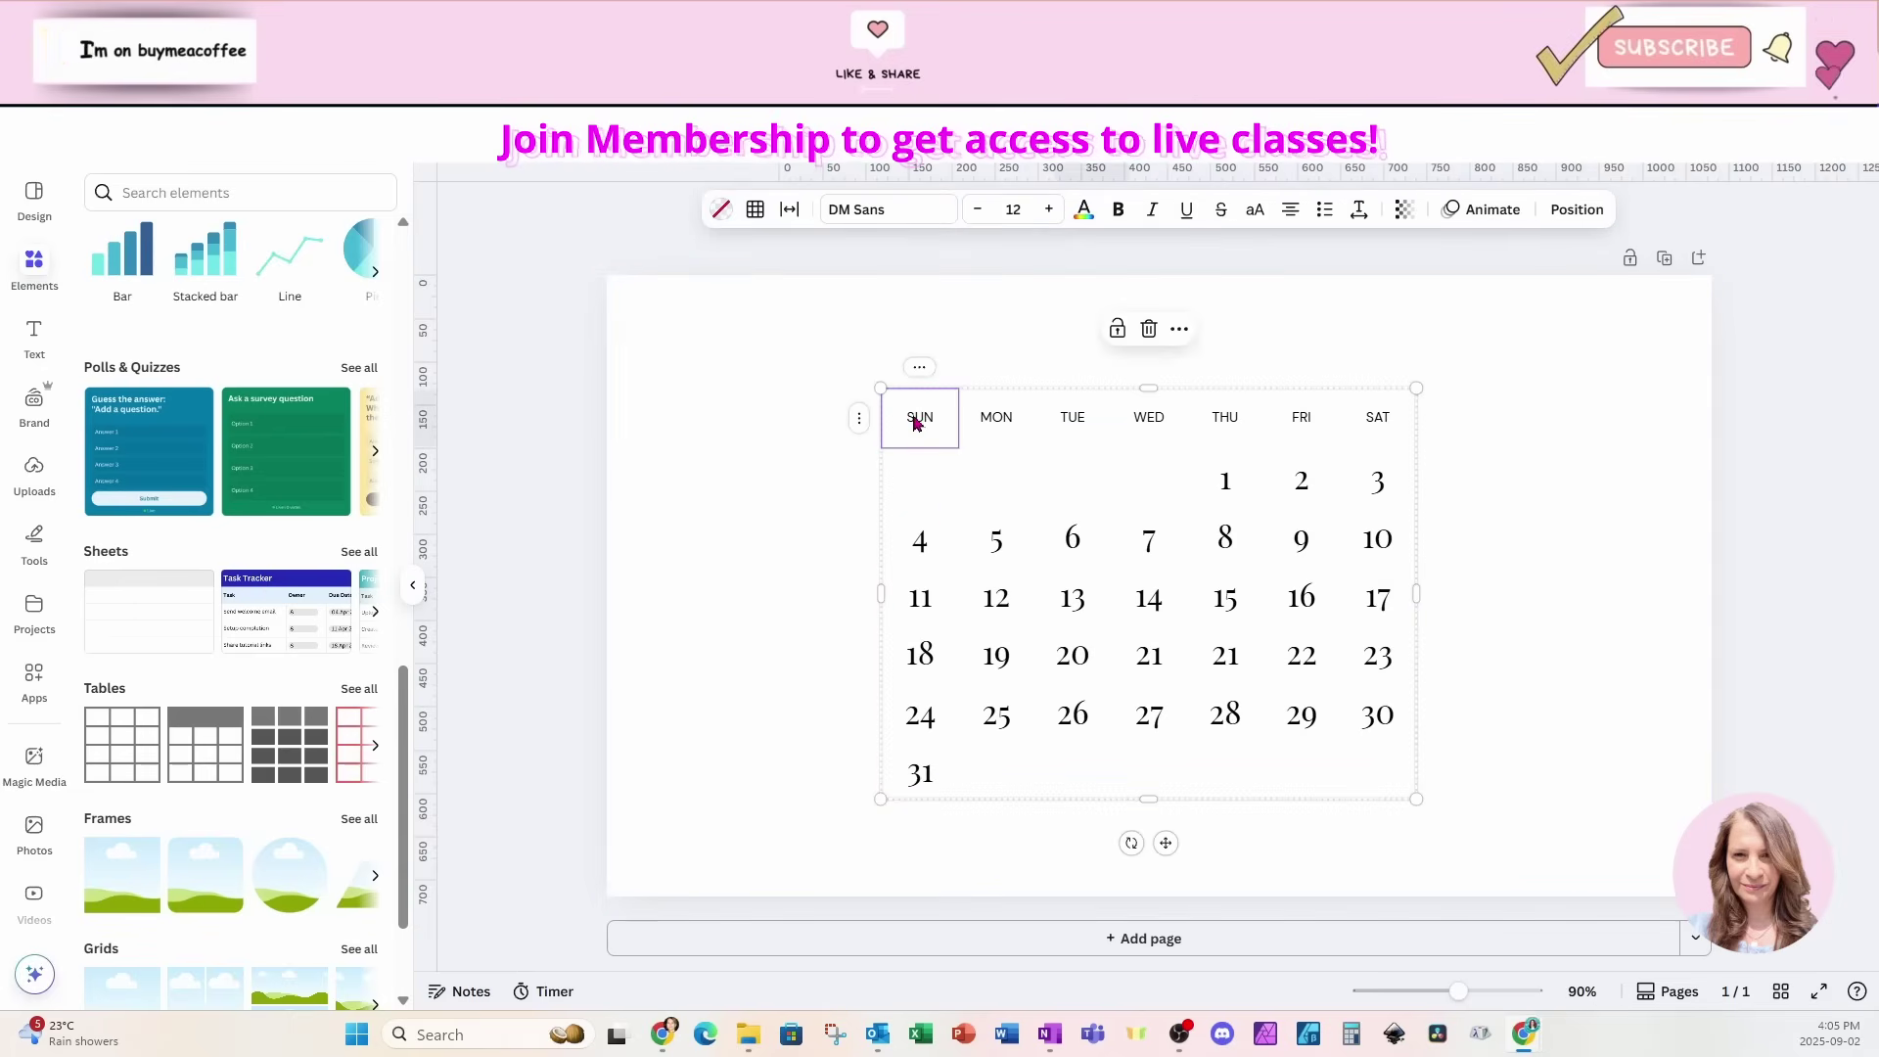
shift+click(1378, 418)
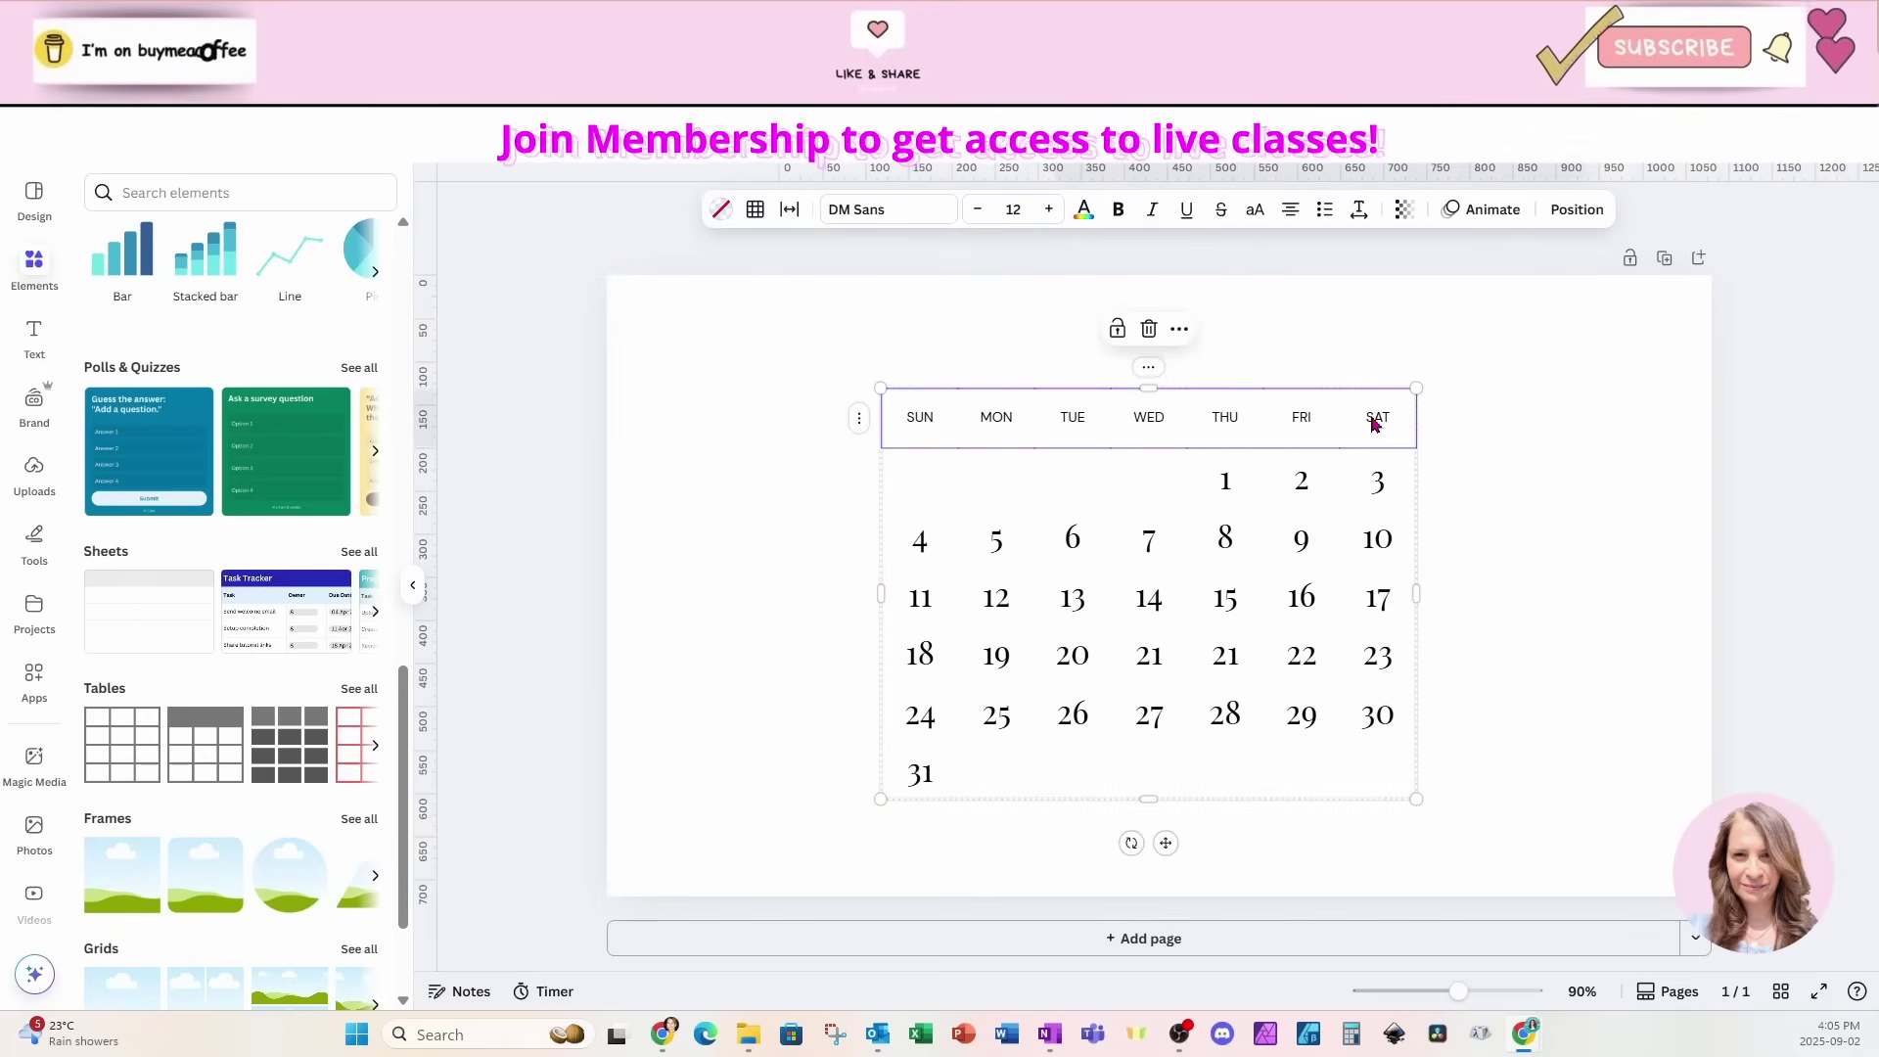
click(1048, 209)
click(1048, 209)
click(1048, 209)
click(1048, 209)
click(1048, 210)
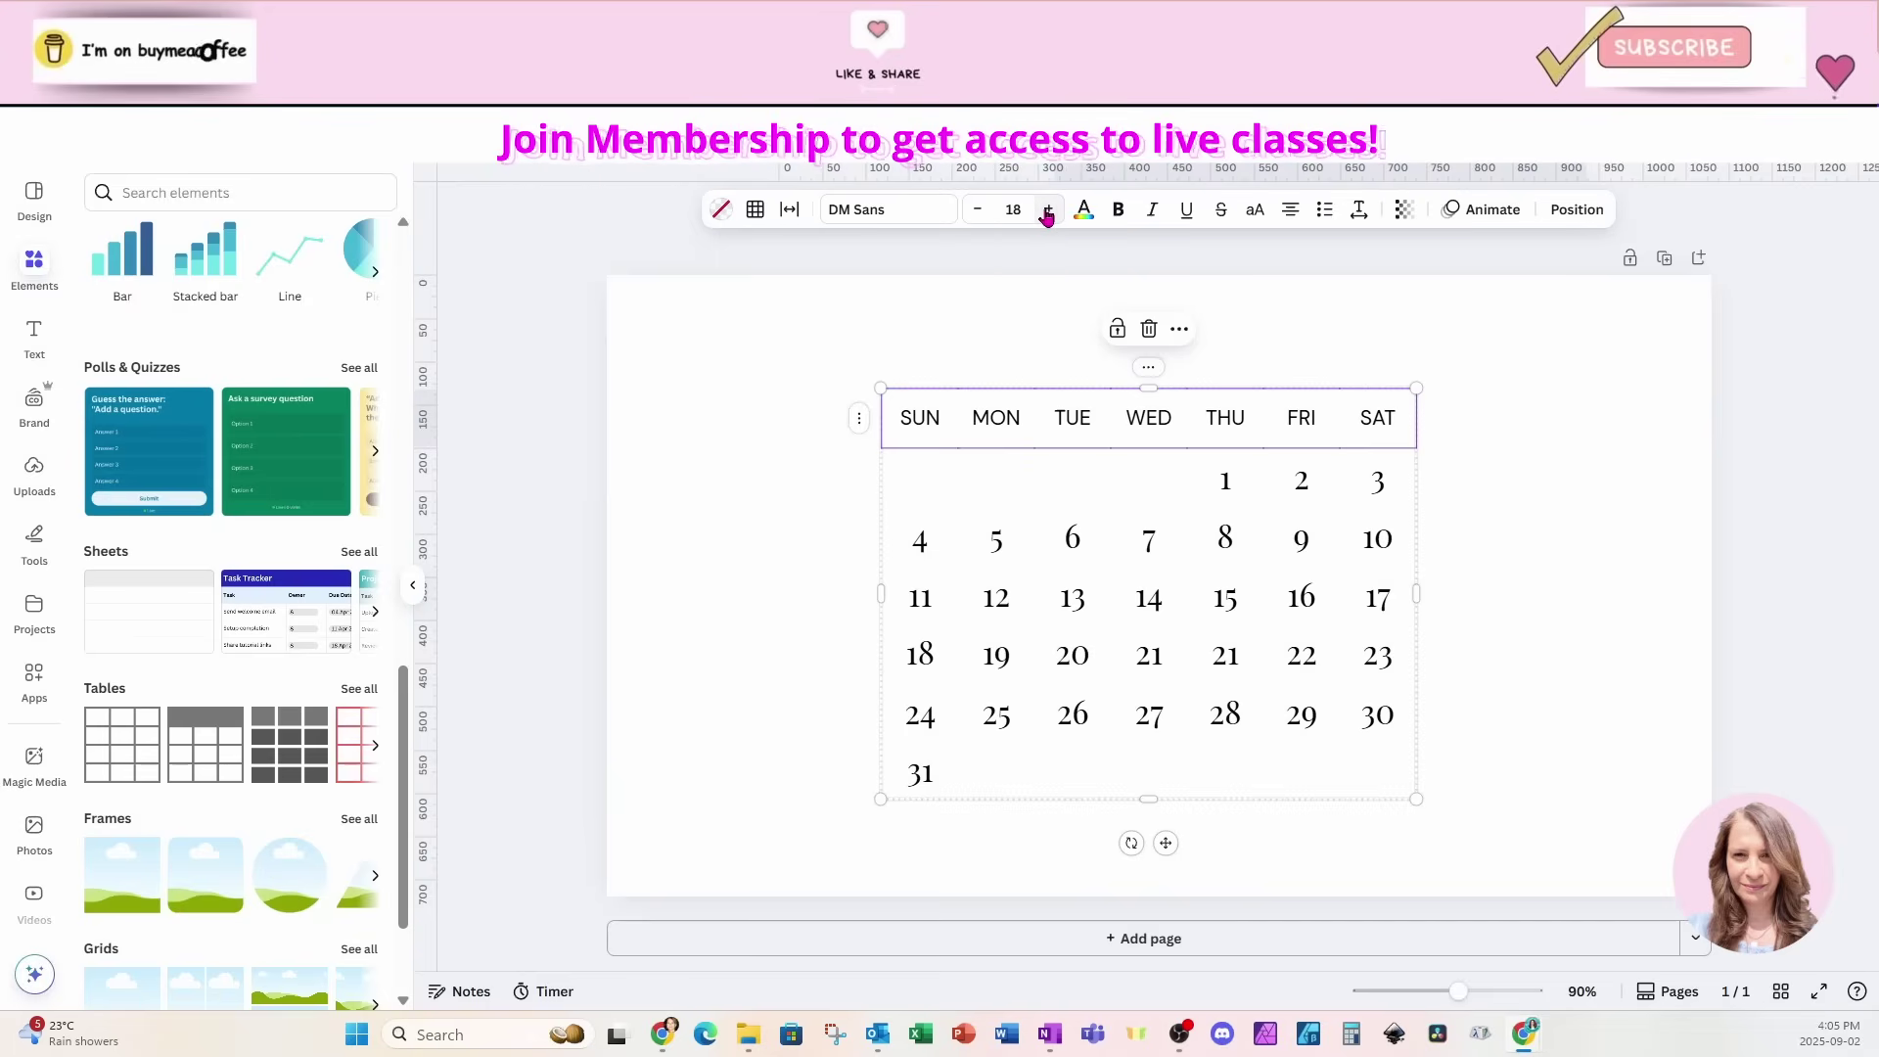
click(1048, 210)
click(976, 209)
click(977, 209)
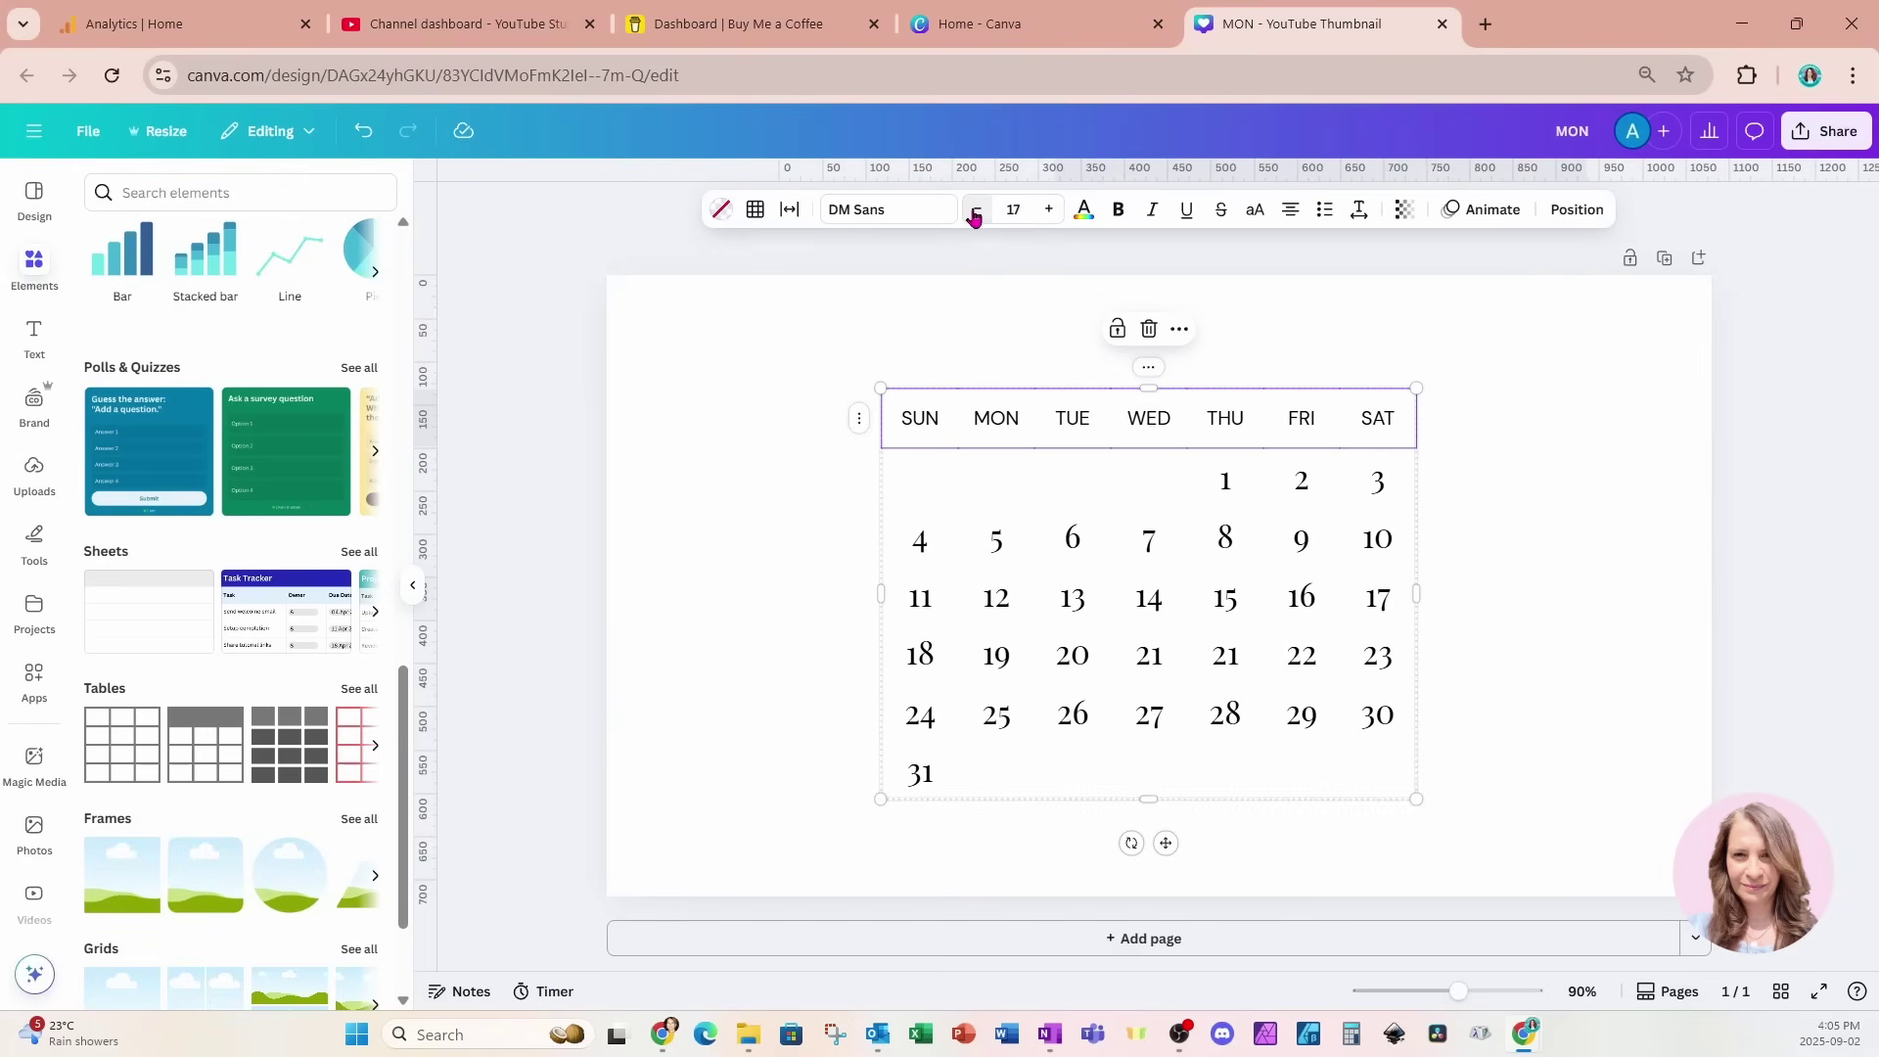
click(1498, 439)
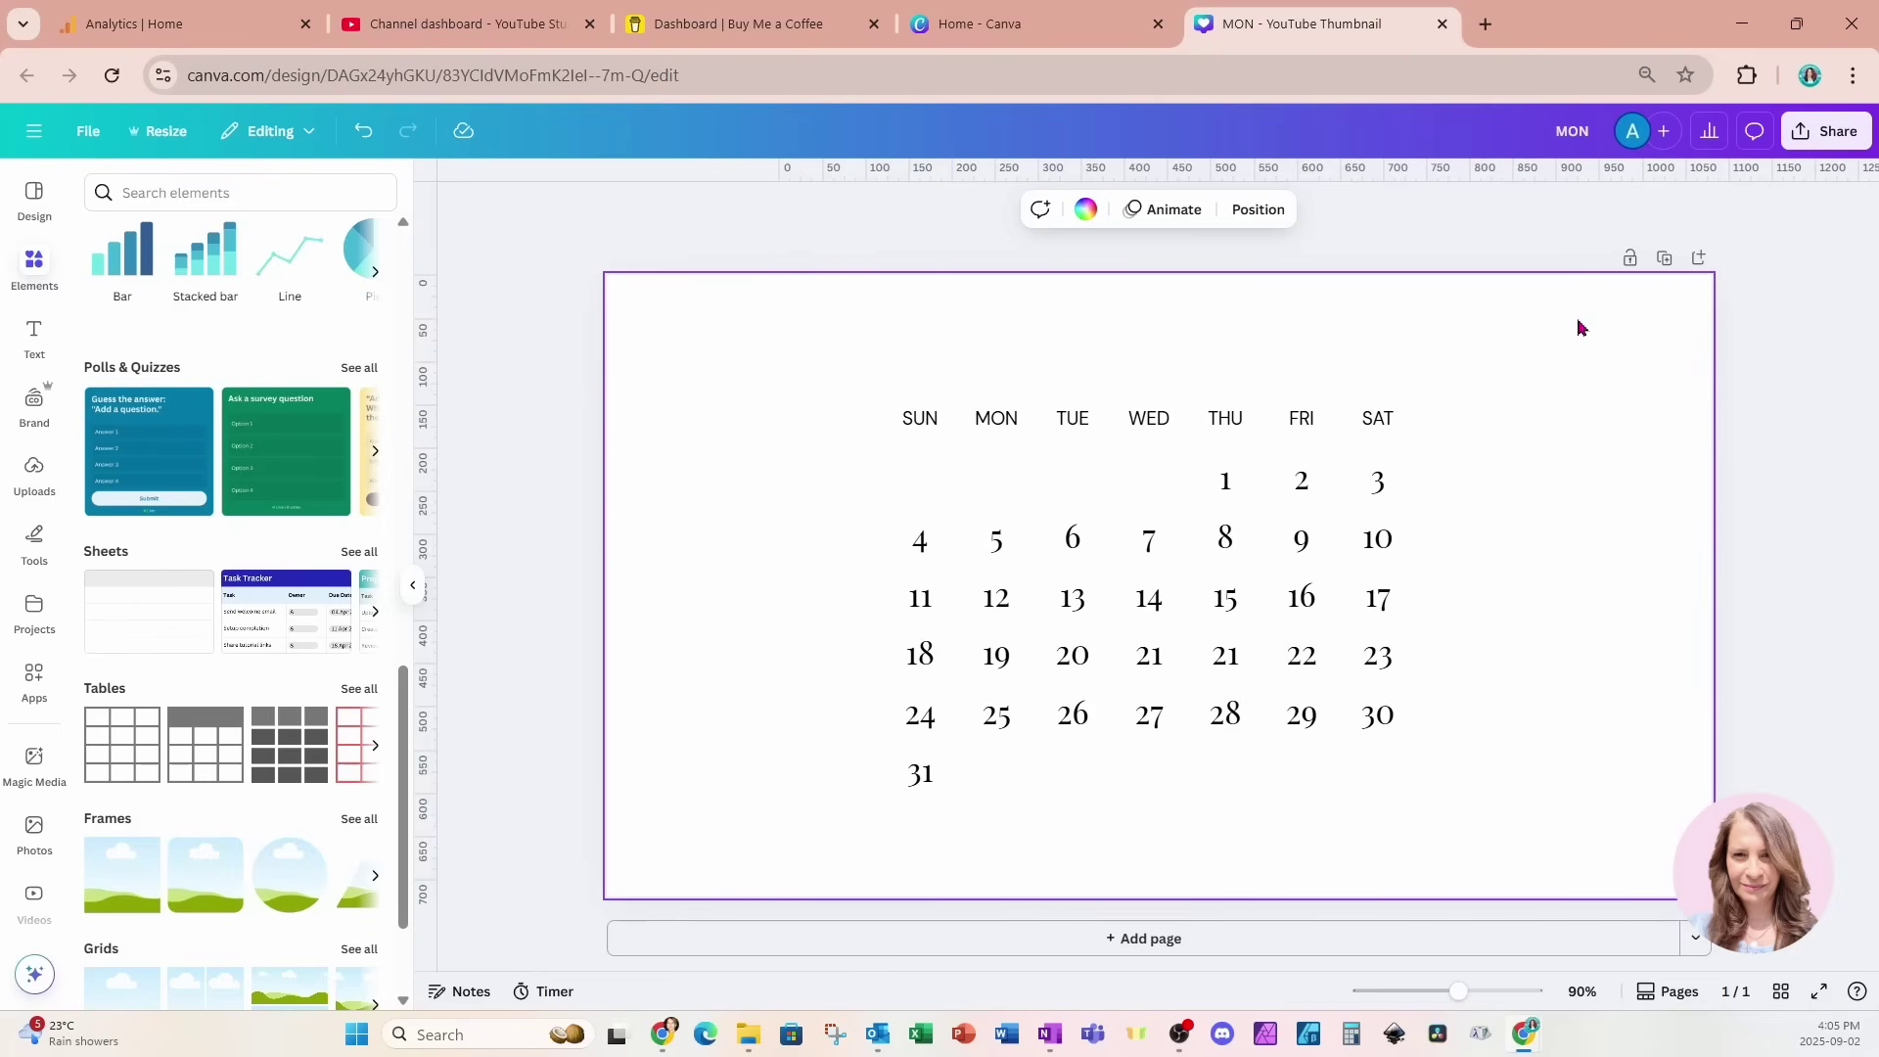
click(1085, 210)
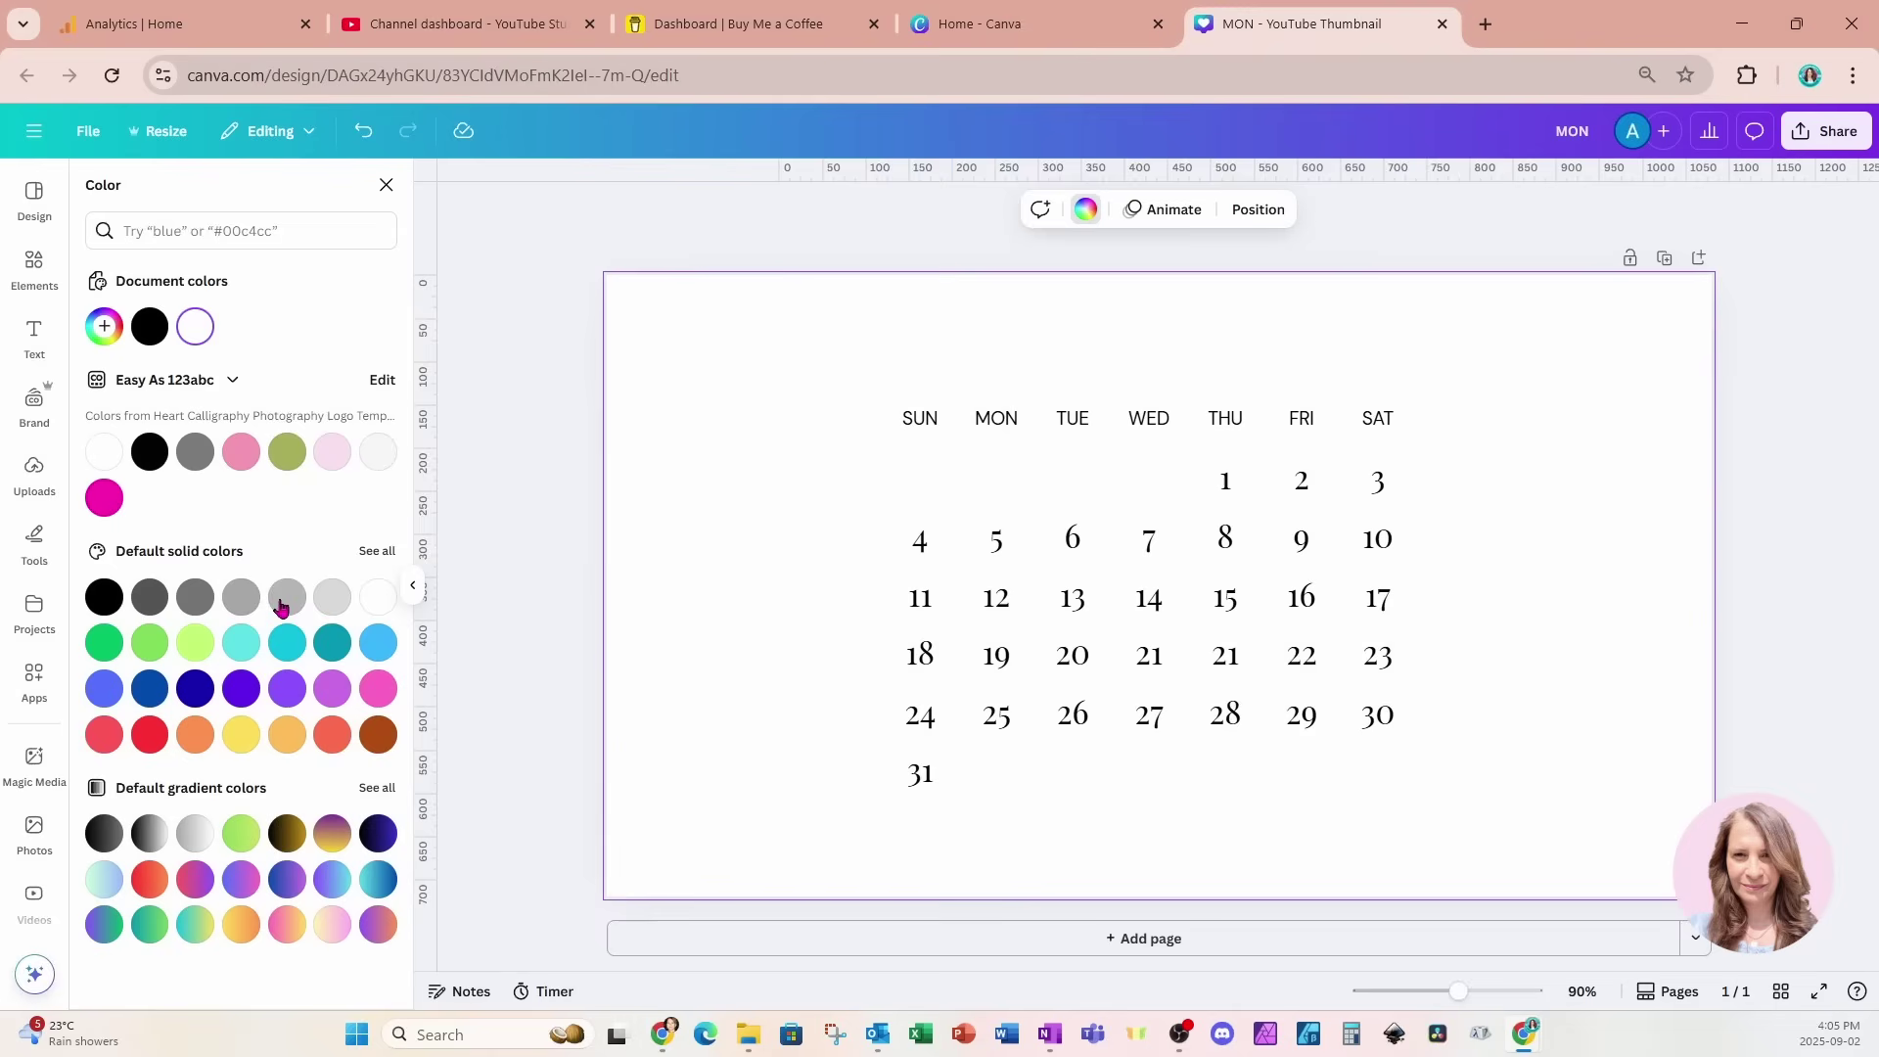
click(329, 598)
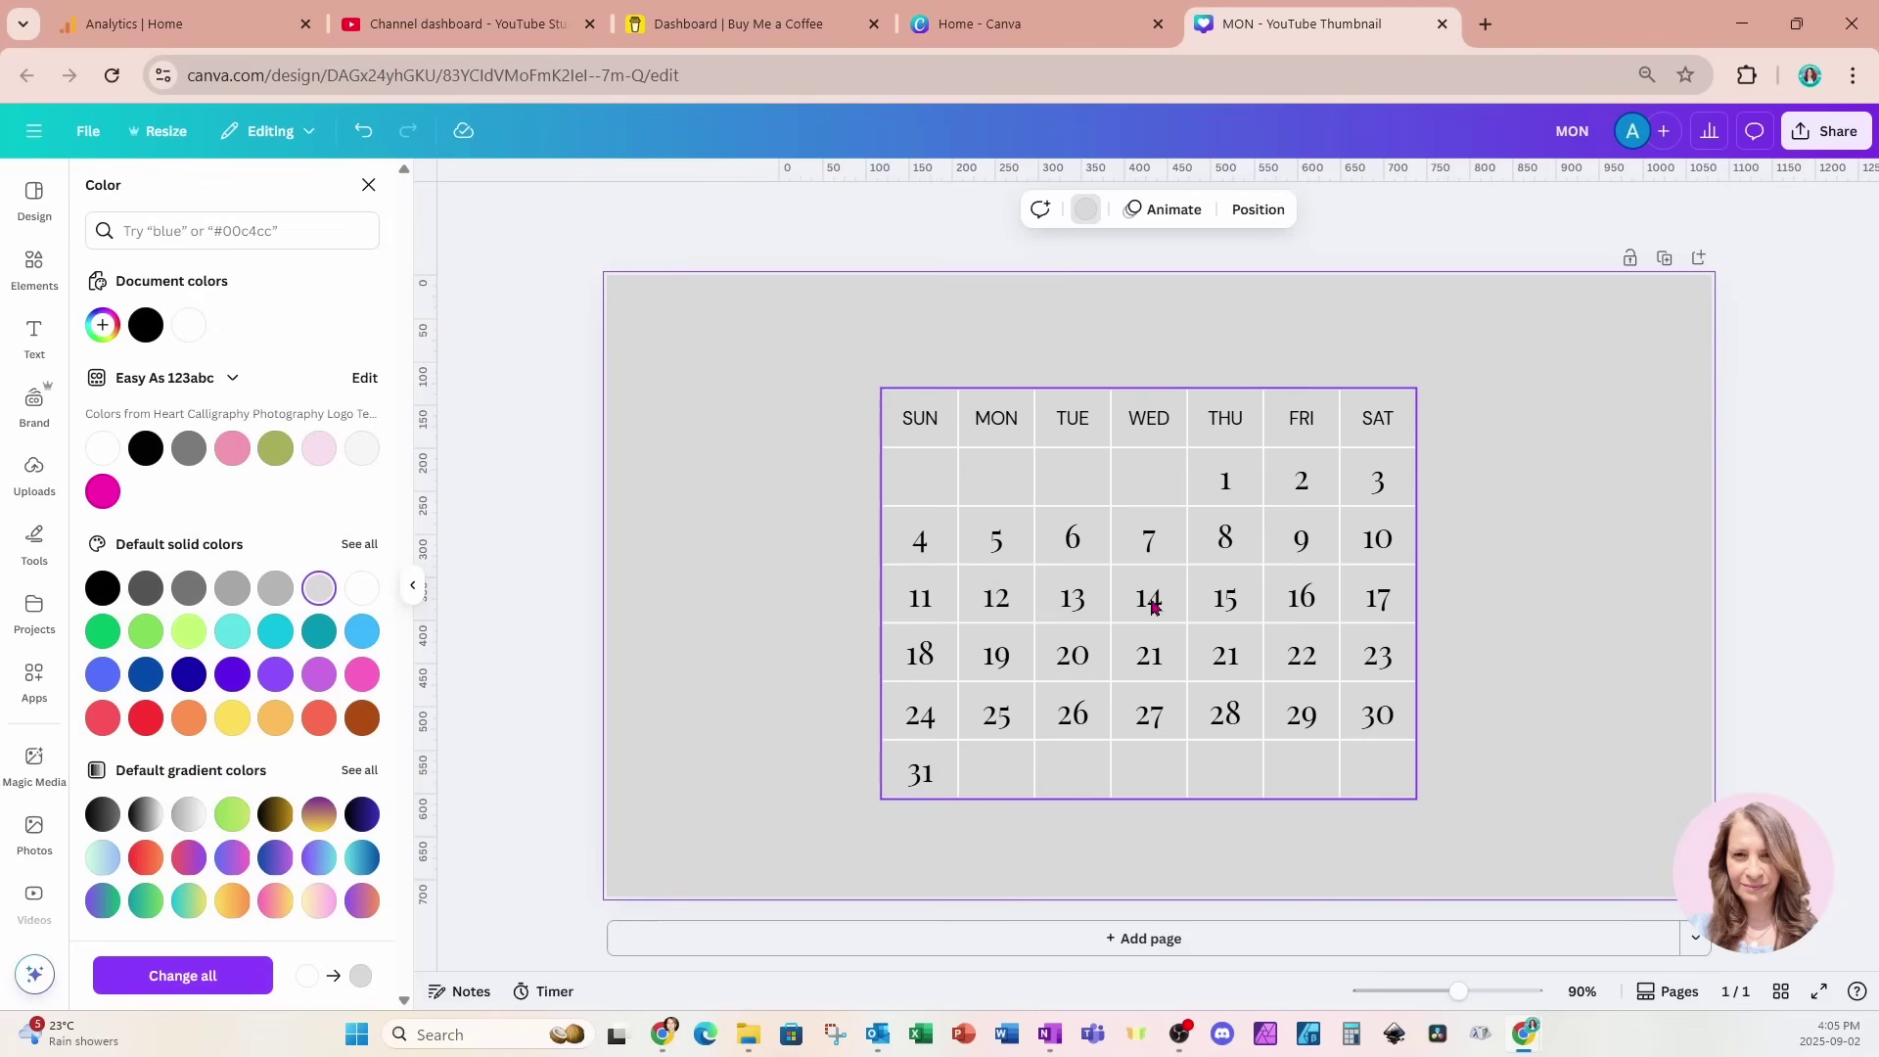
click(841, 509)
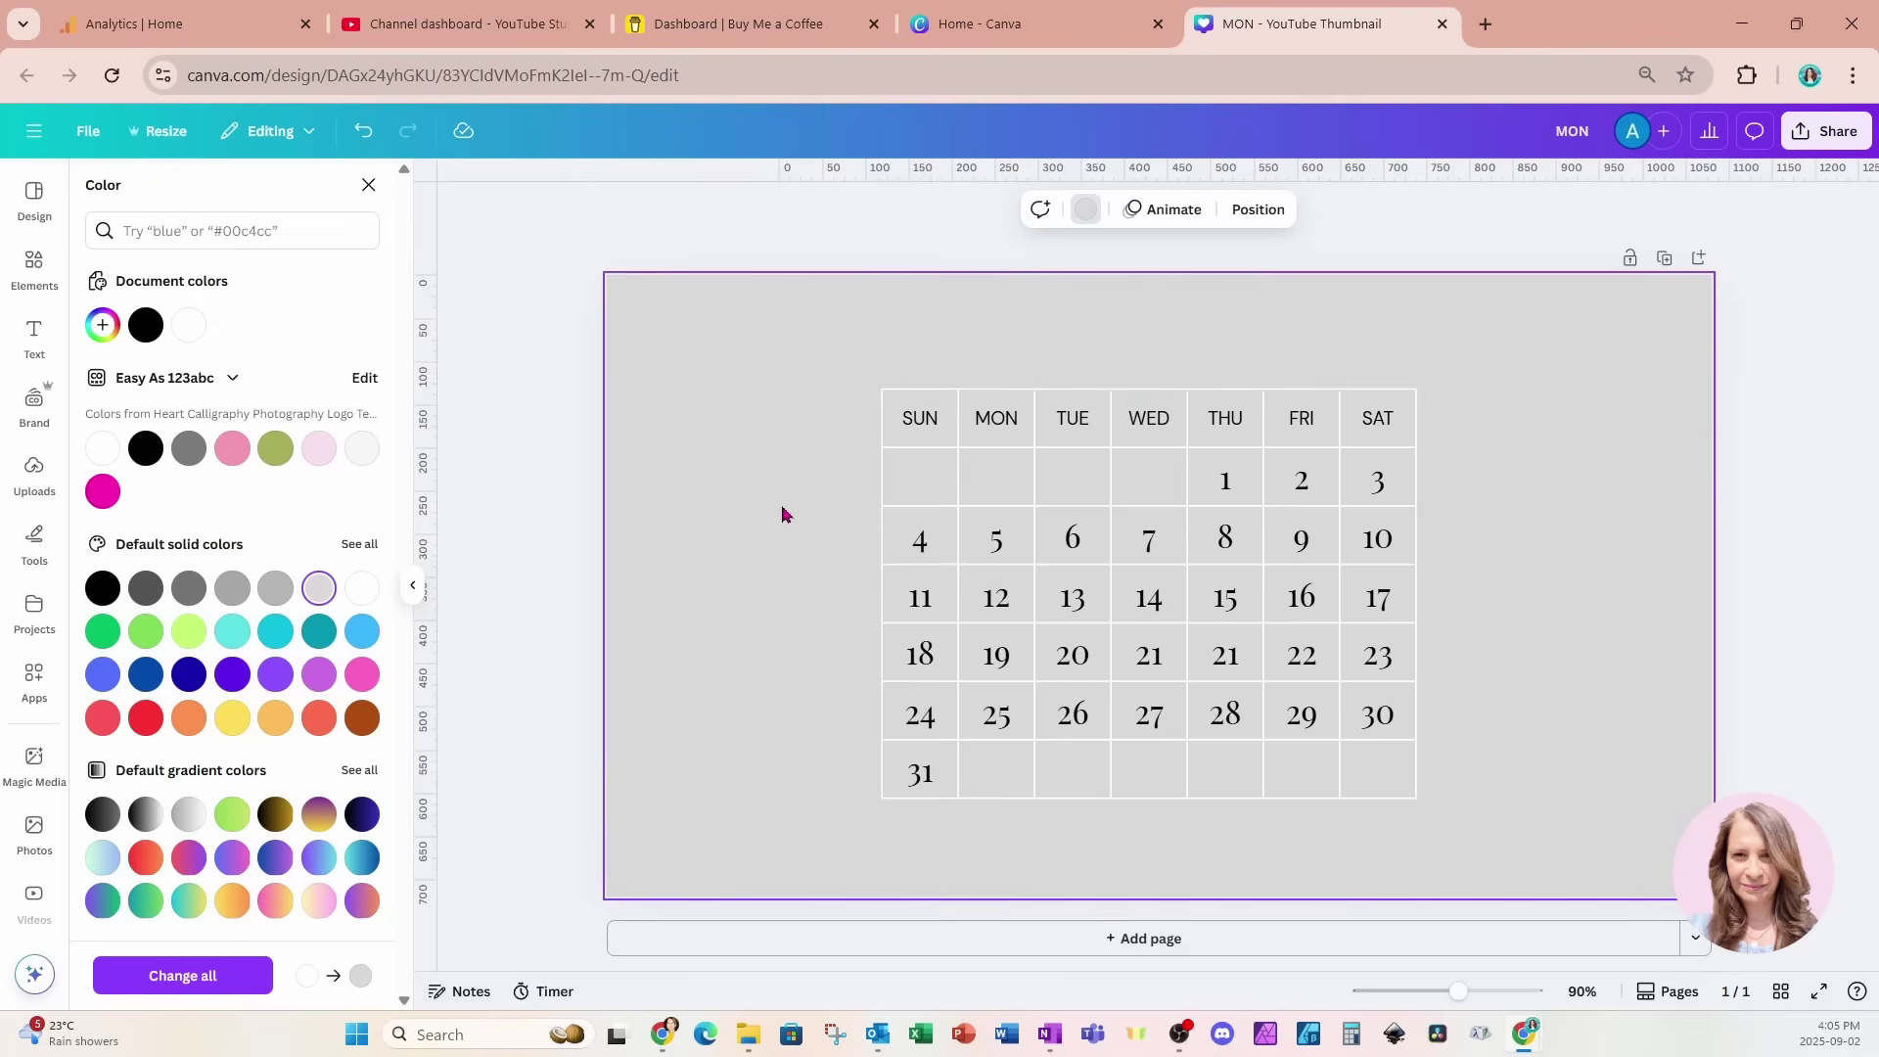
click(361, 132)
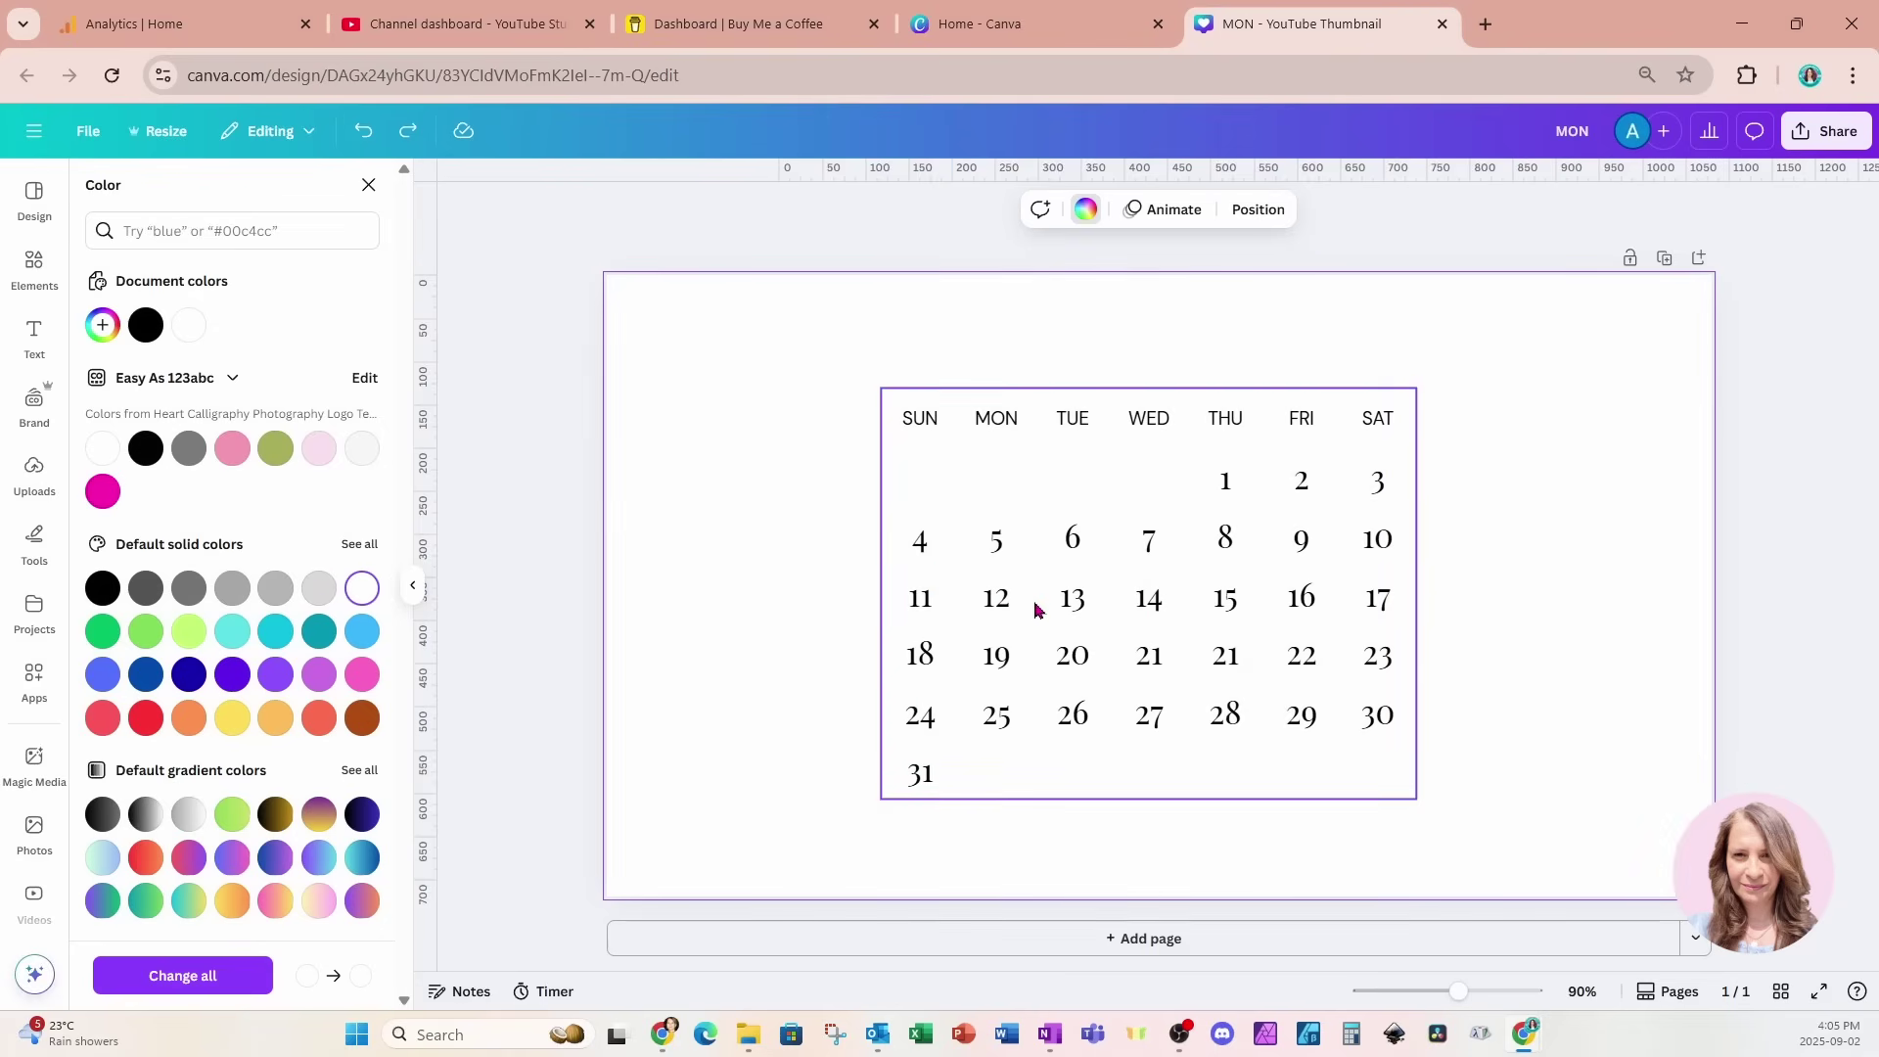
click(34, 267)
scroll(247, 424, up, 10)
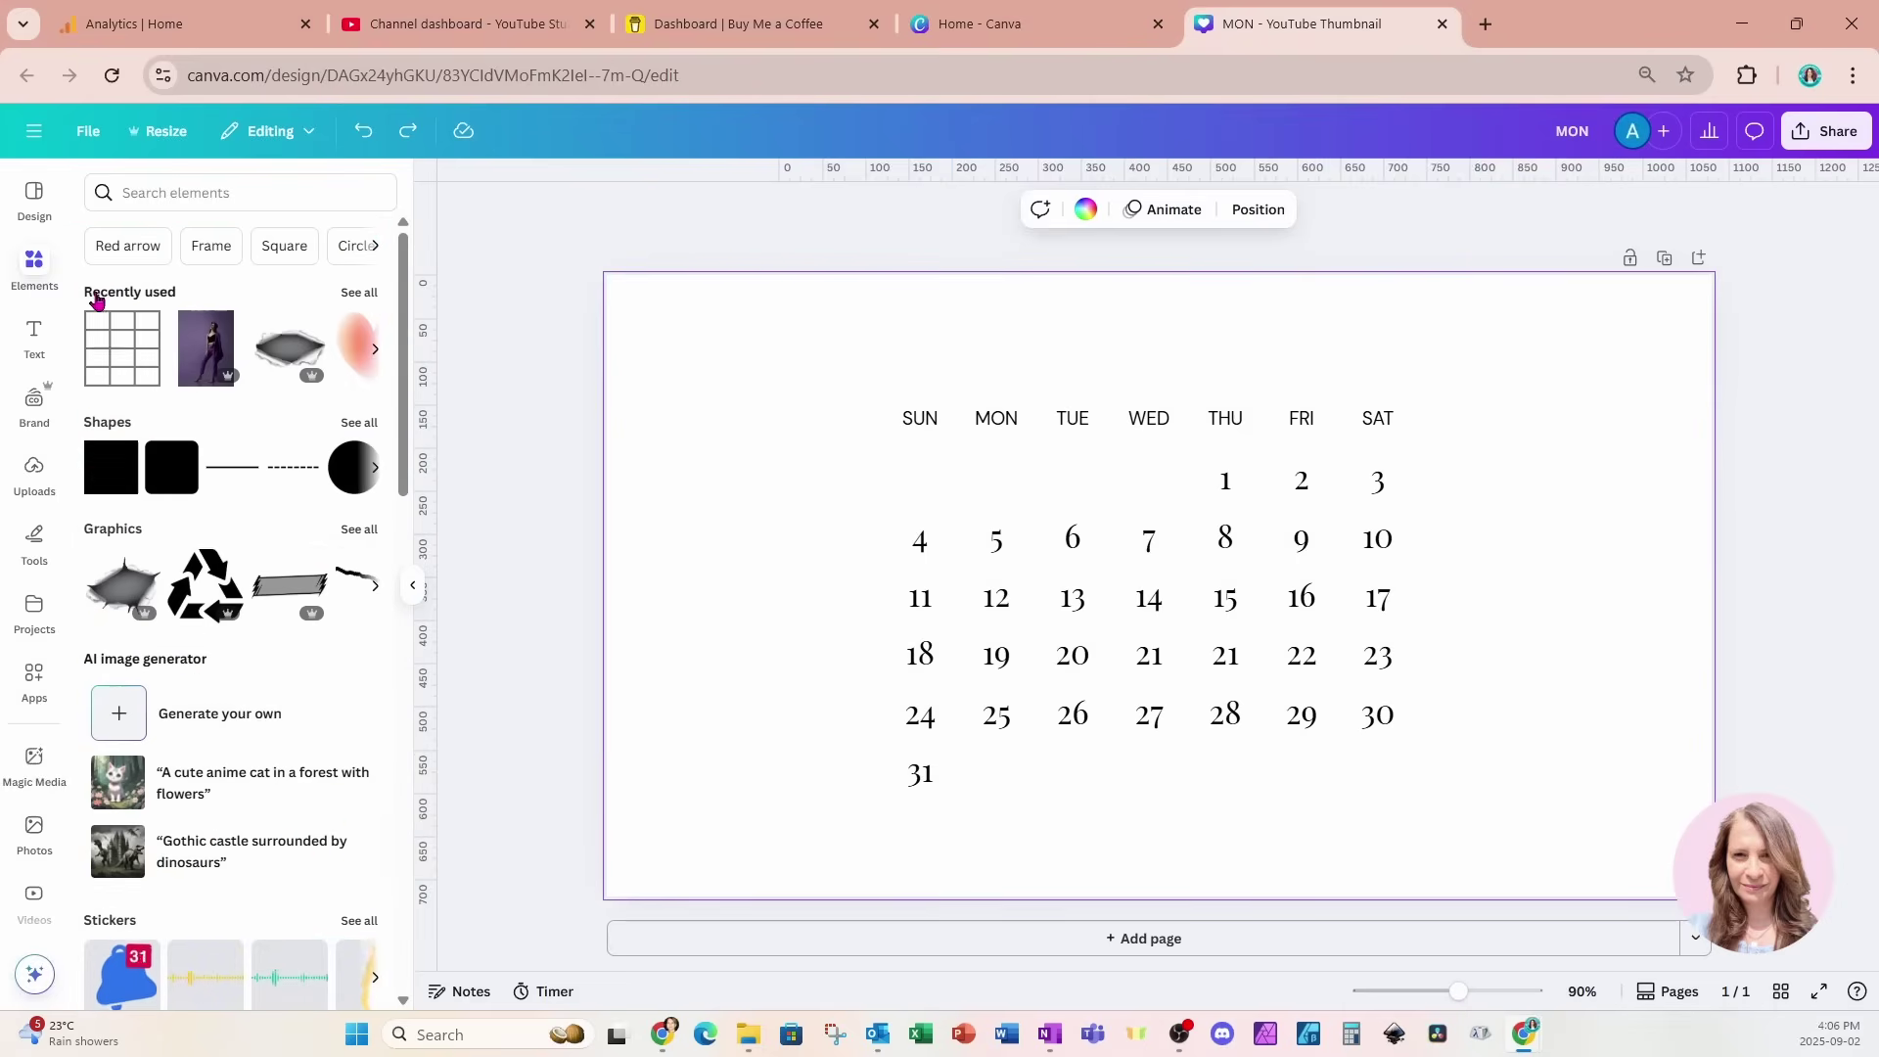
- Add a second page with the recently used torn-paper hole graphic, rotated 90° upright
click(358, 291)
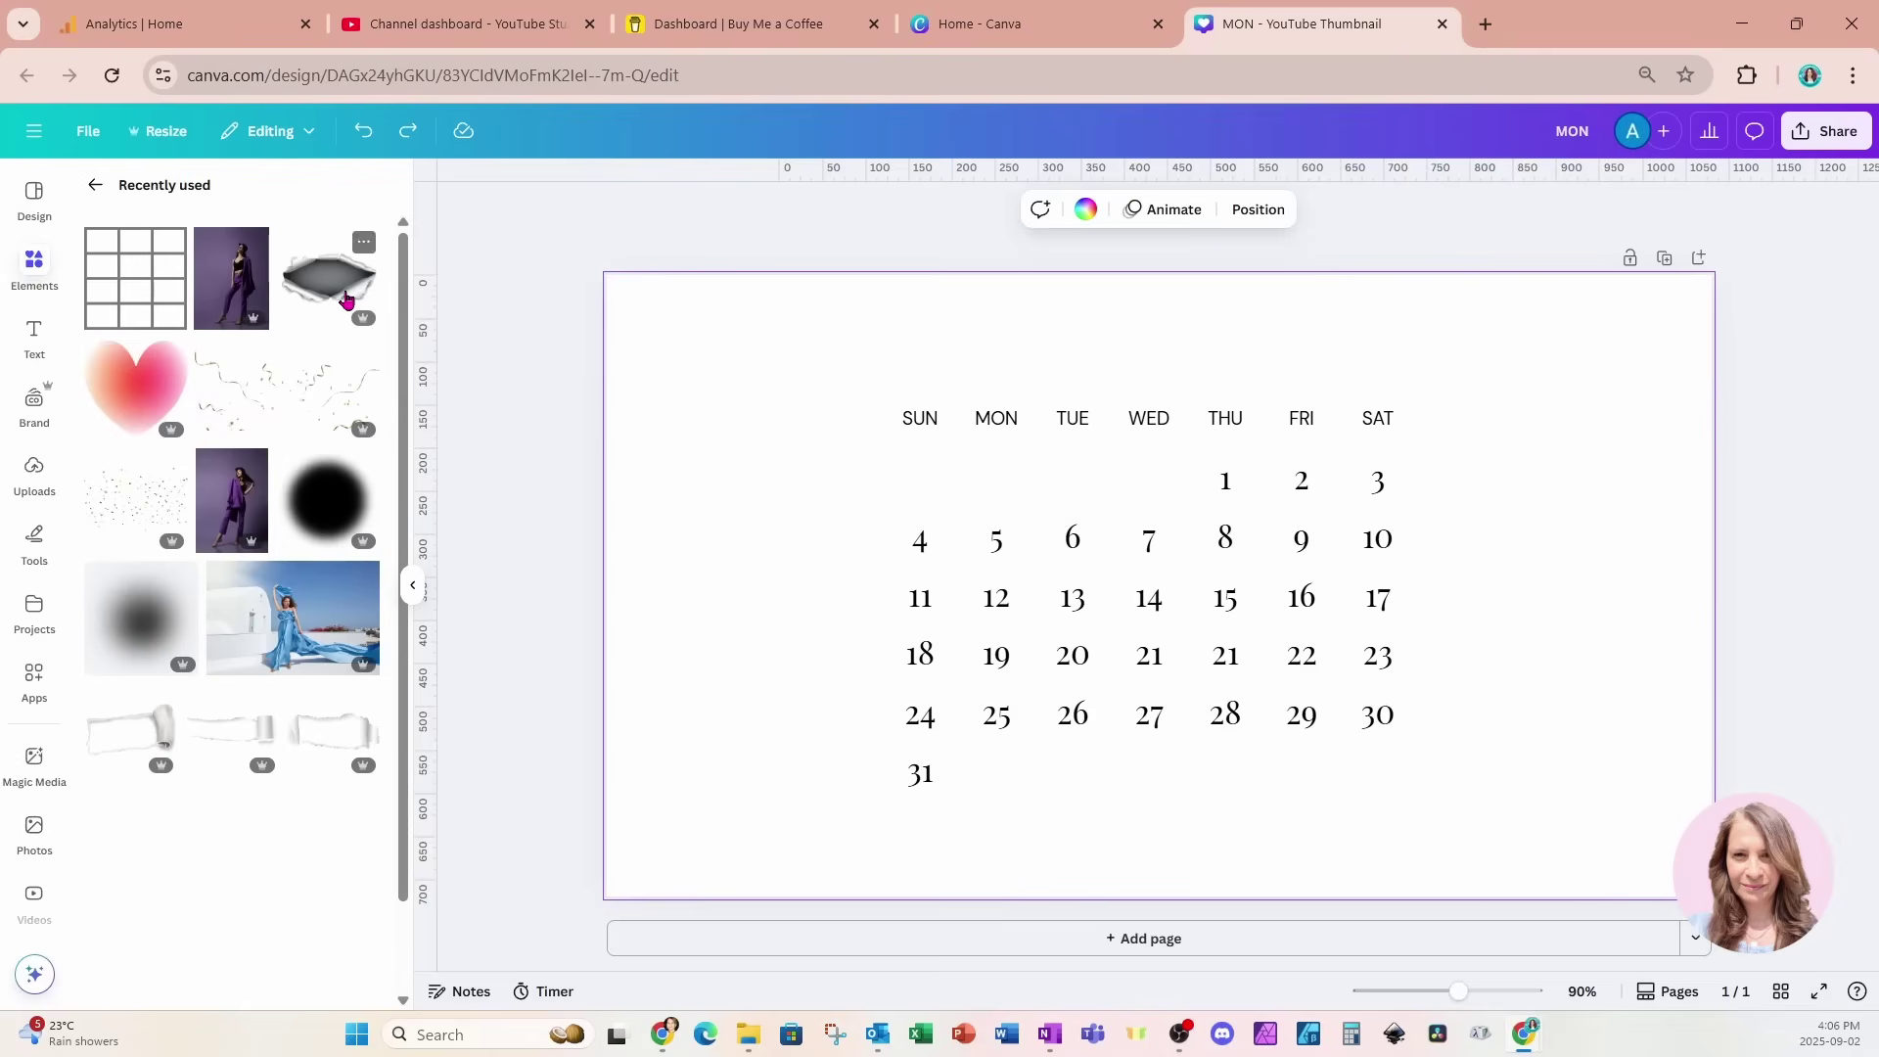
click(352, 357)
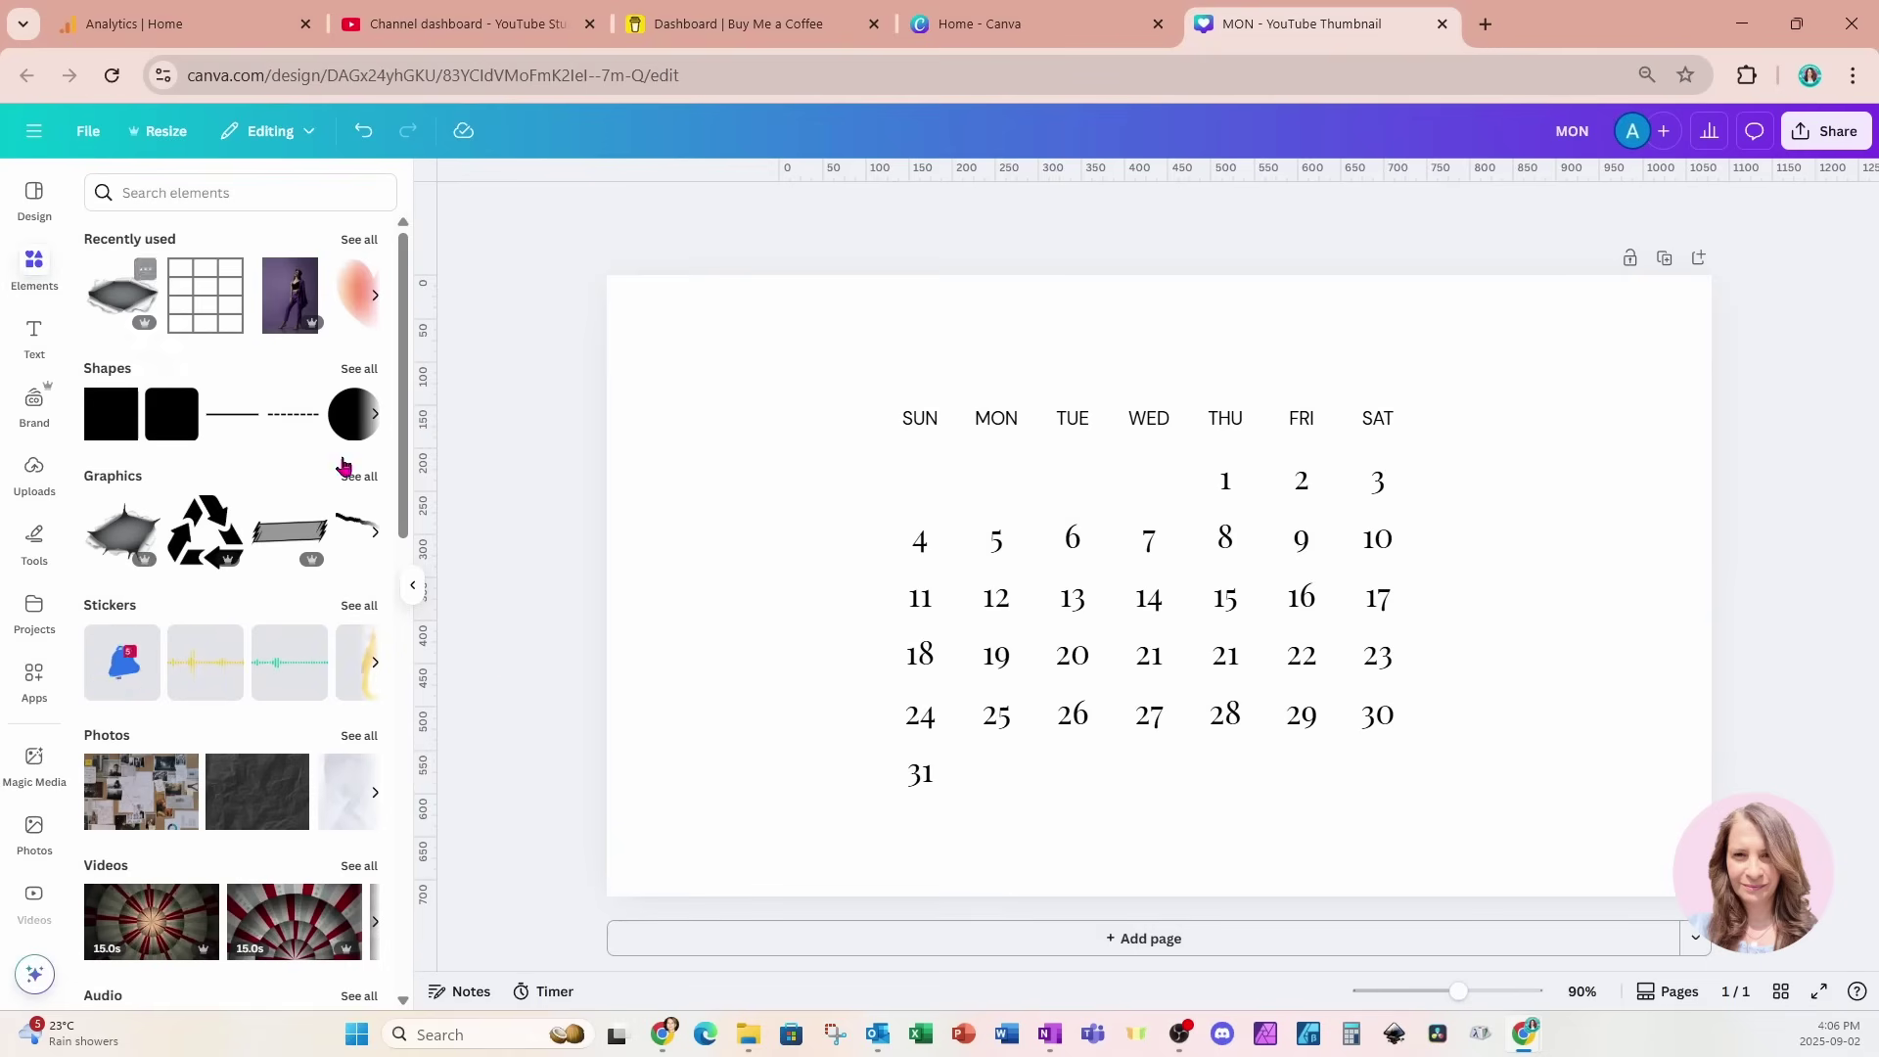
click(693, 942)
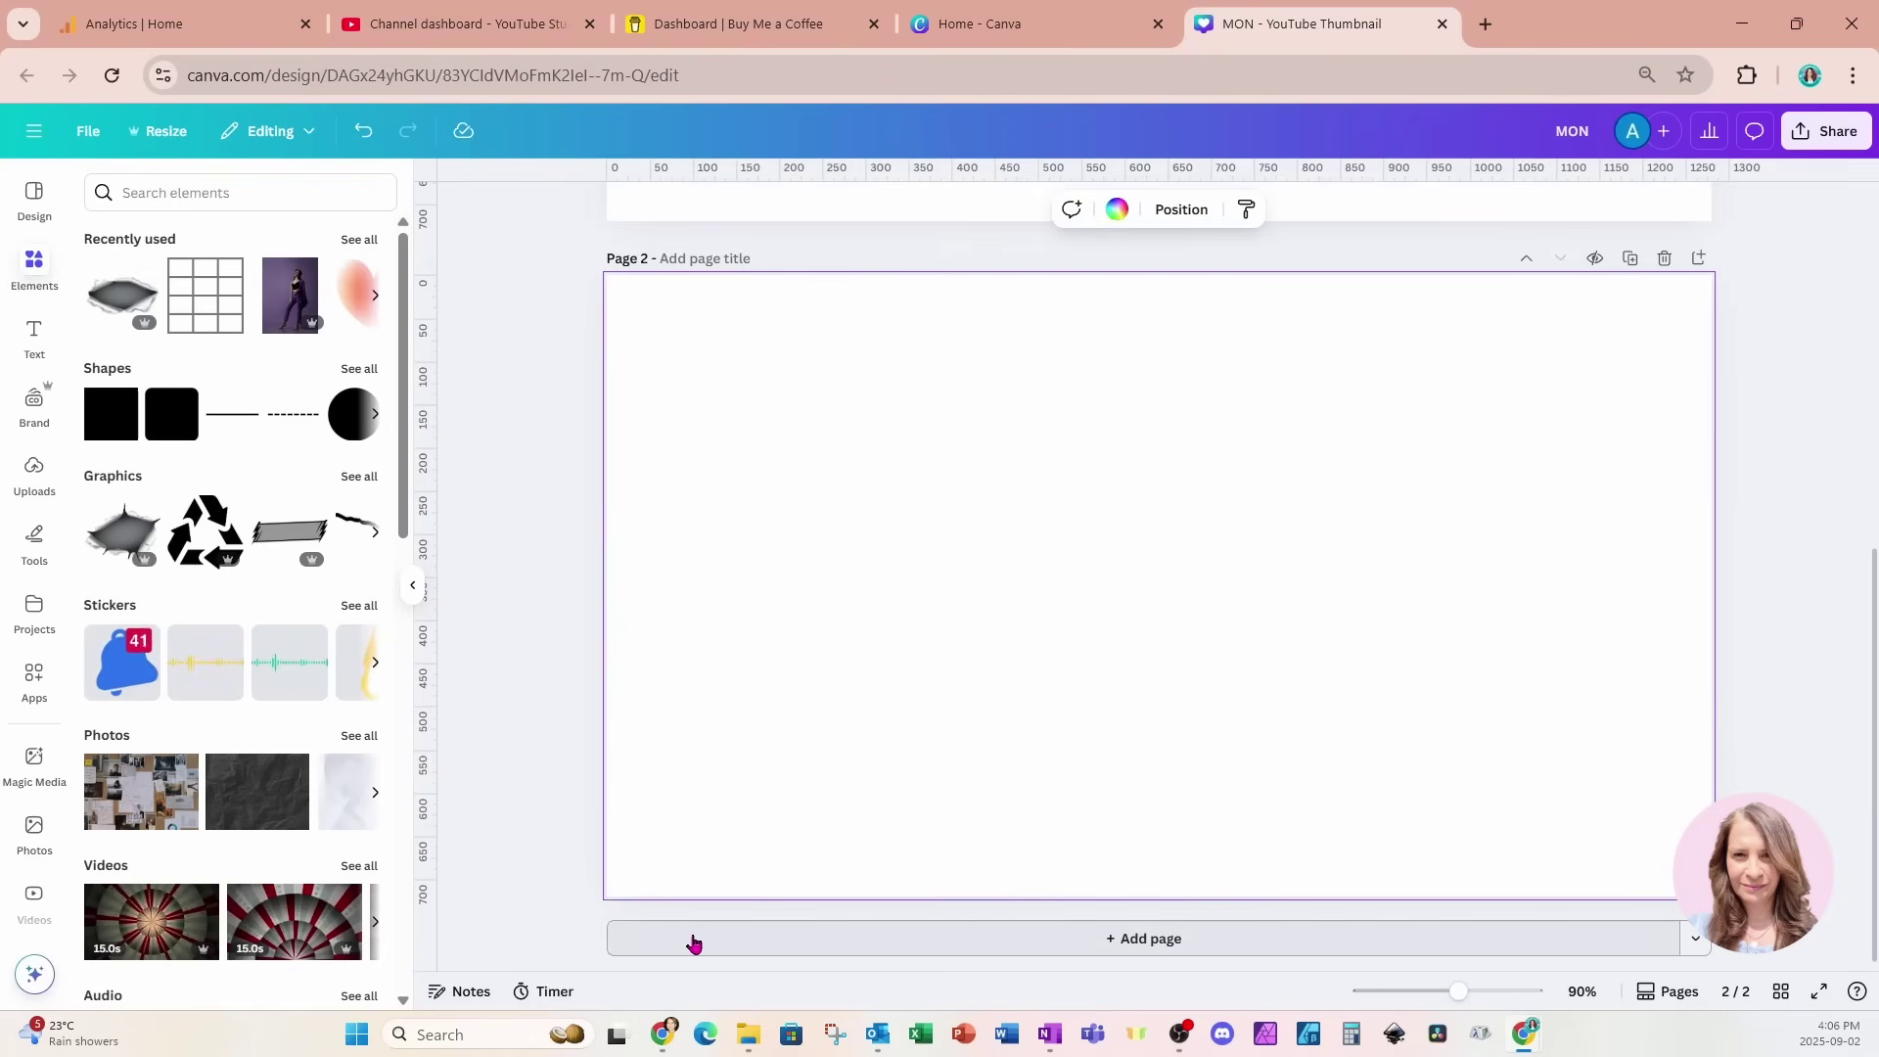
click(123, 293)
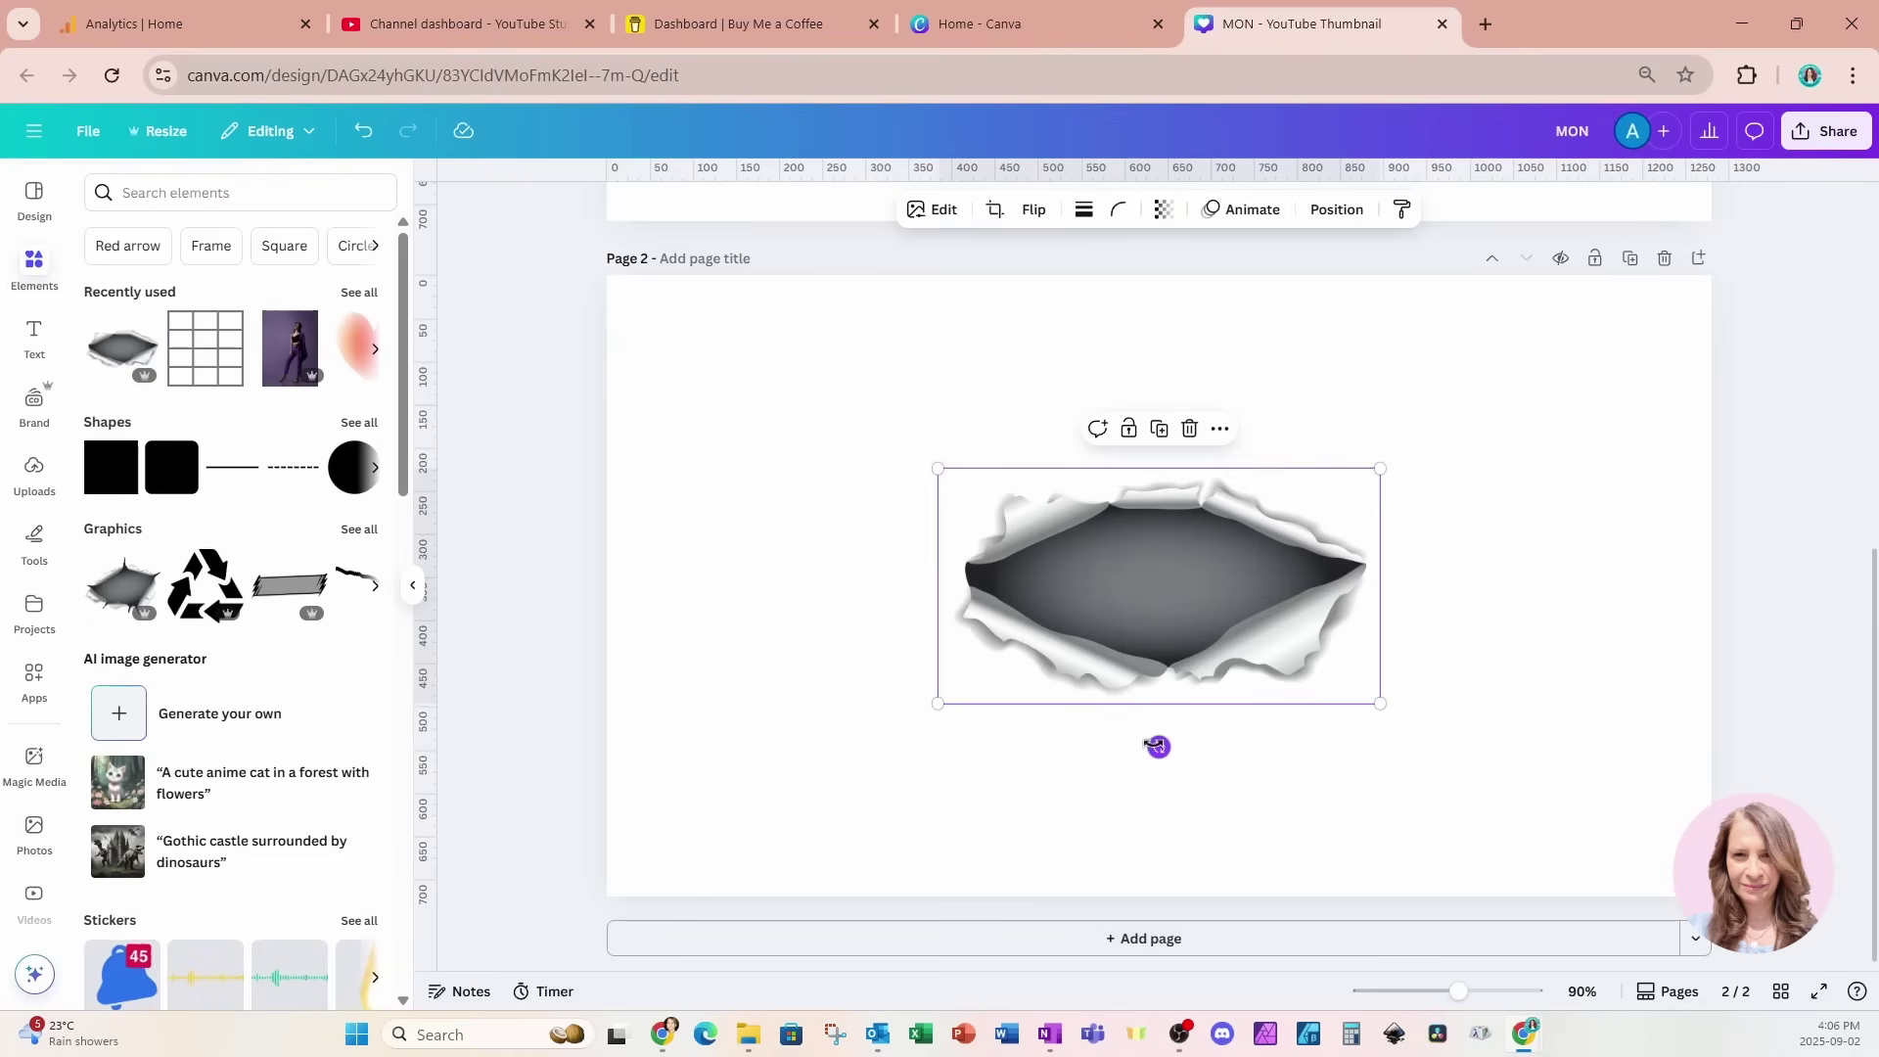
drag(1155, 745, 1278, 597)
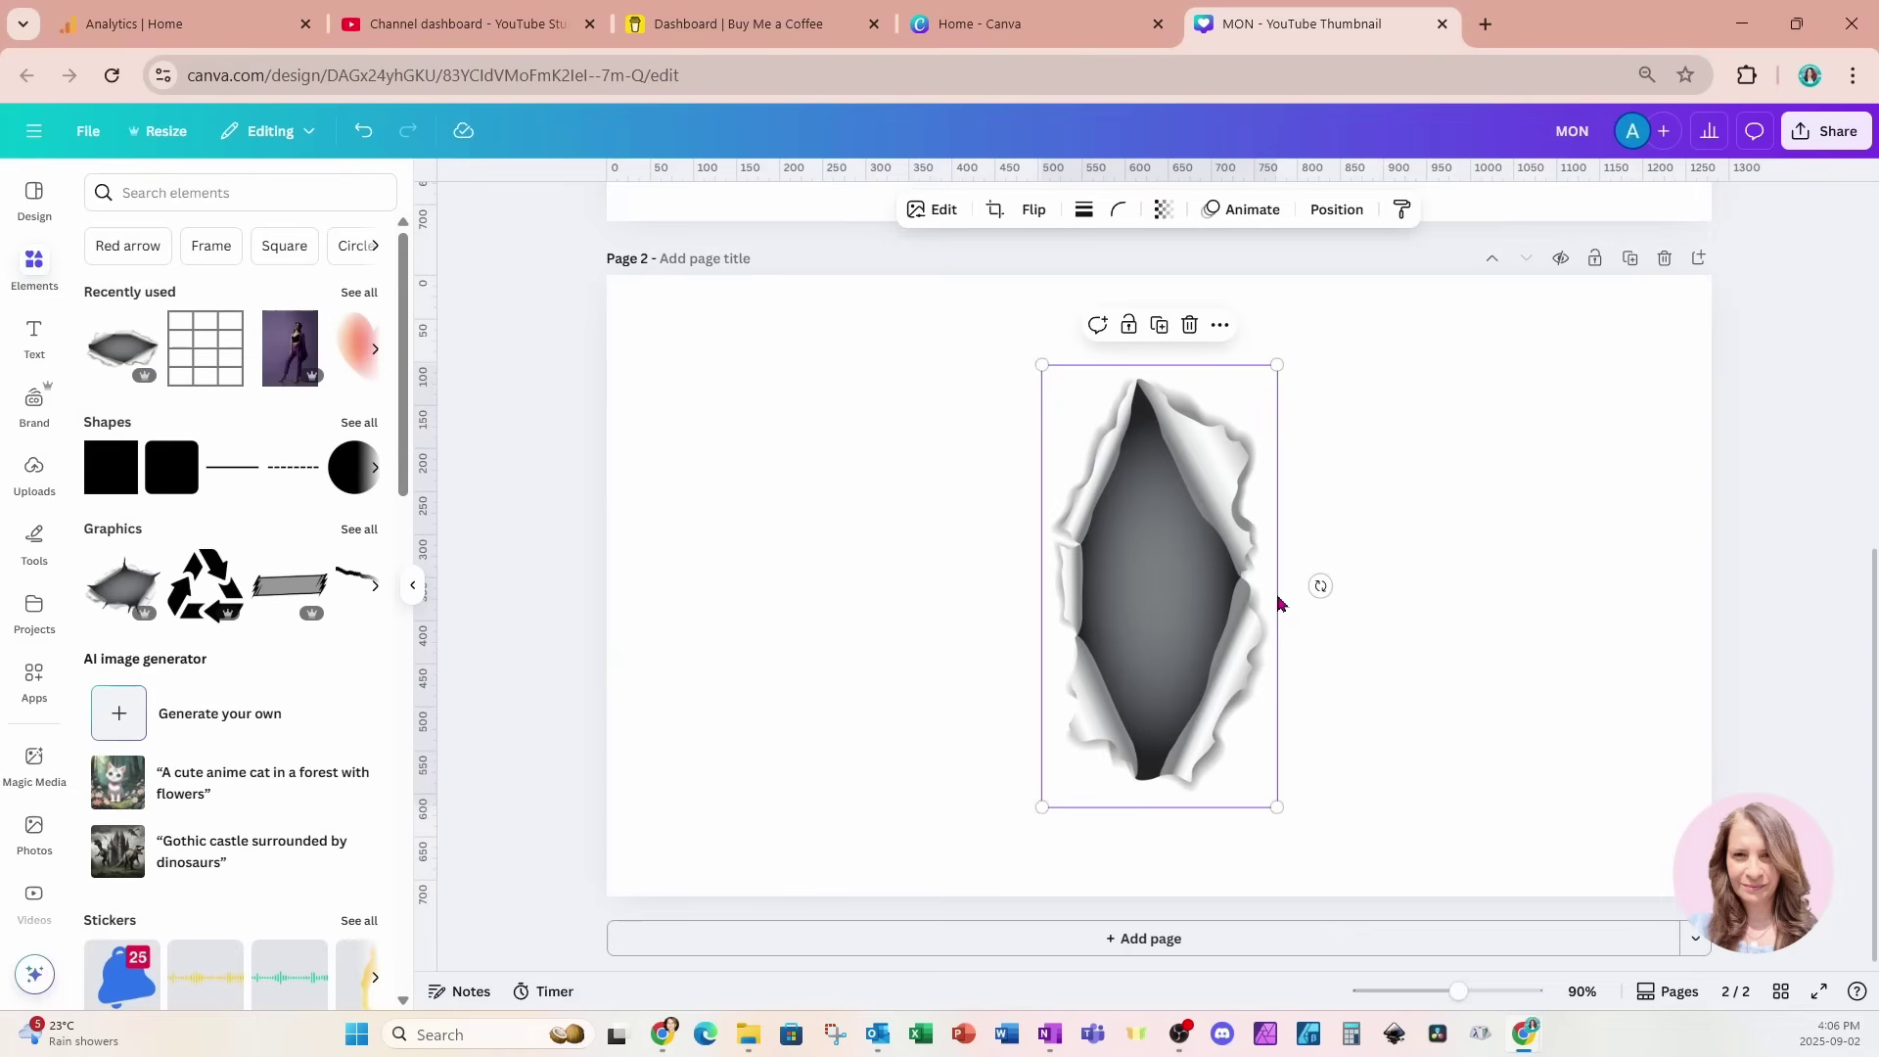
click(34, 697)
click(240, 194)
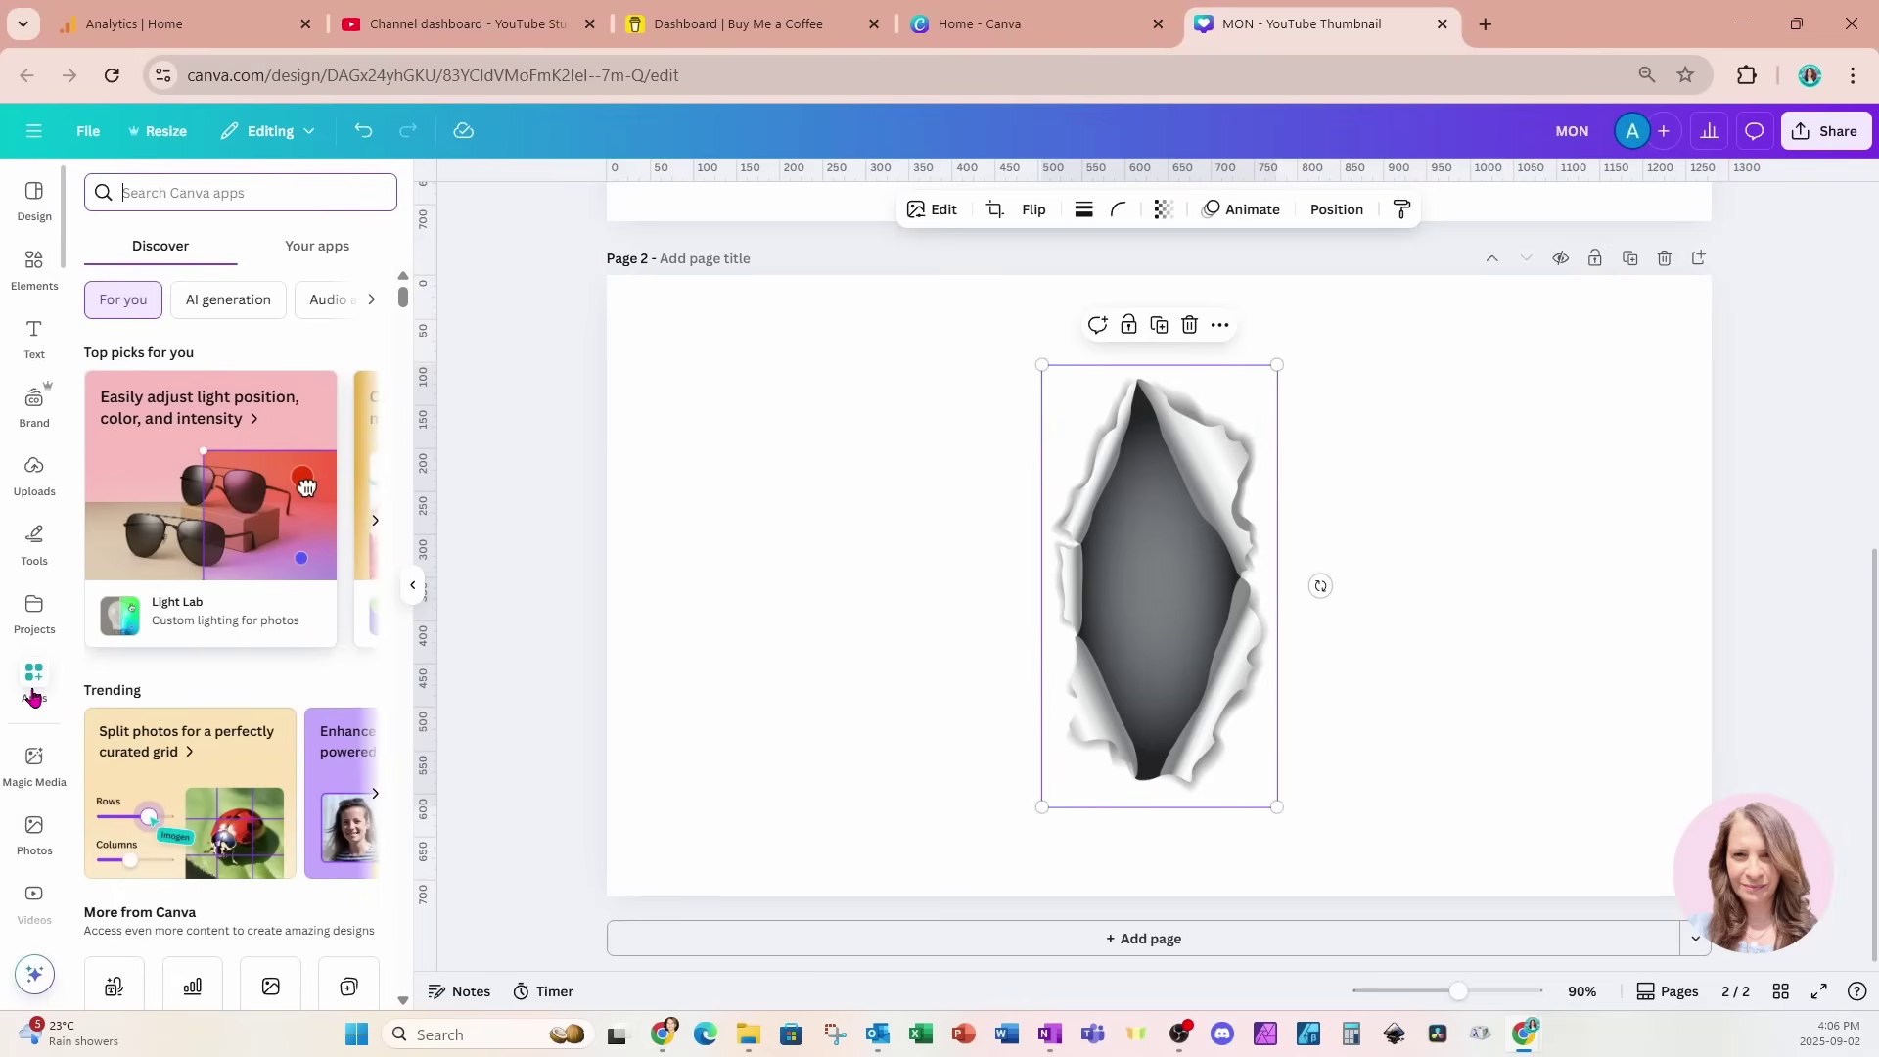
- Search the Apps library for 'tra' and open the Trace to Frame app
click(32, 694)
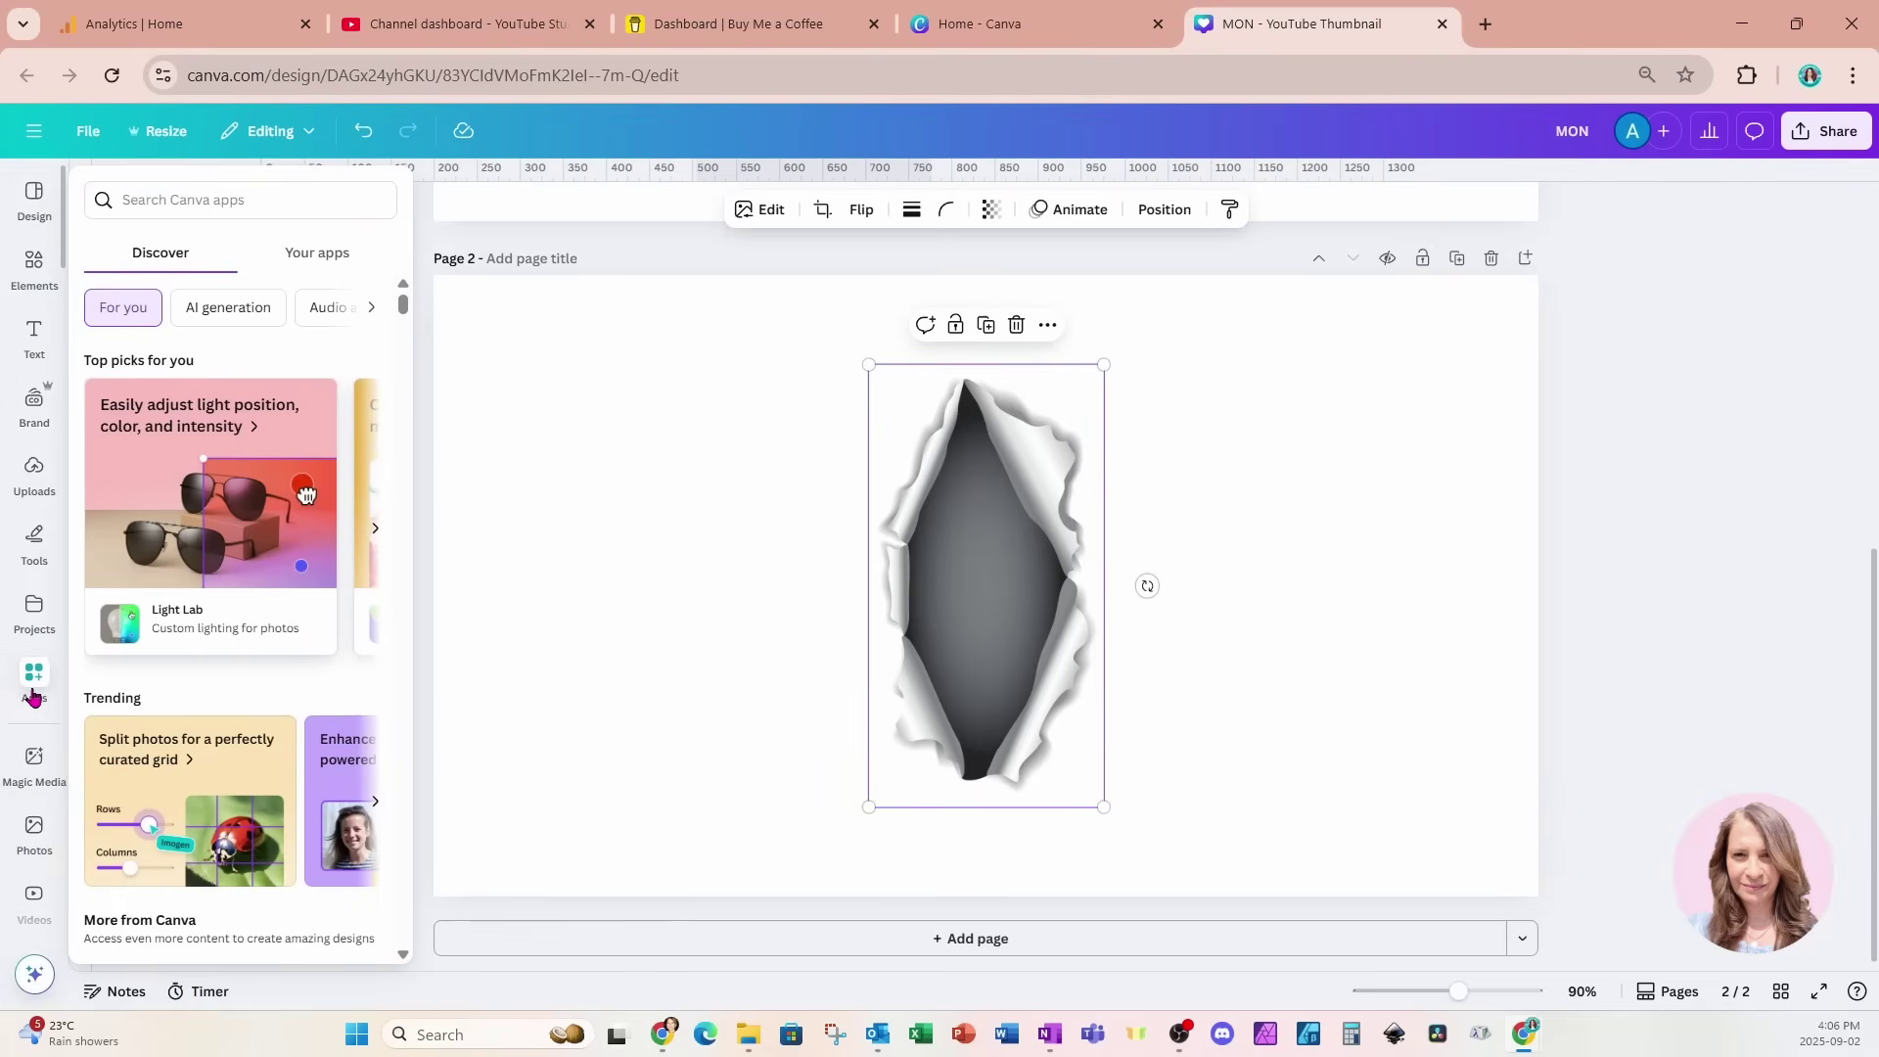
click(32, 695)
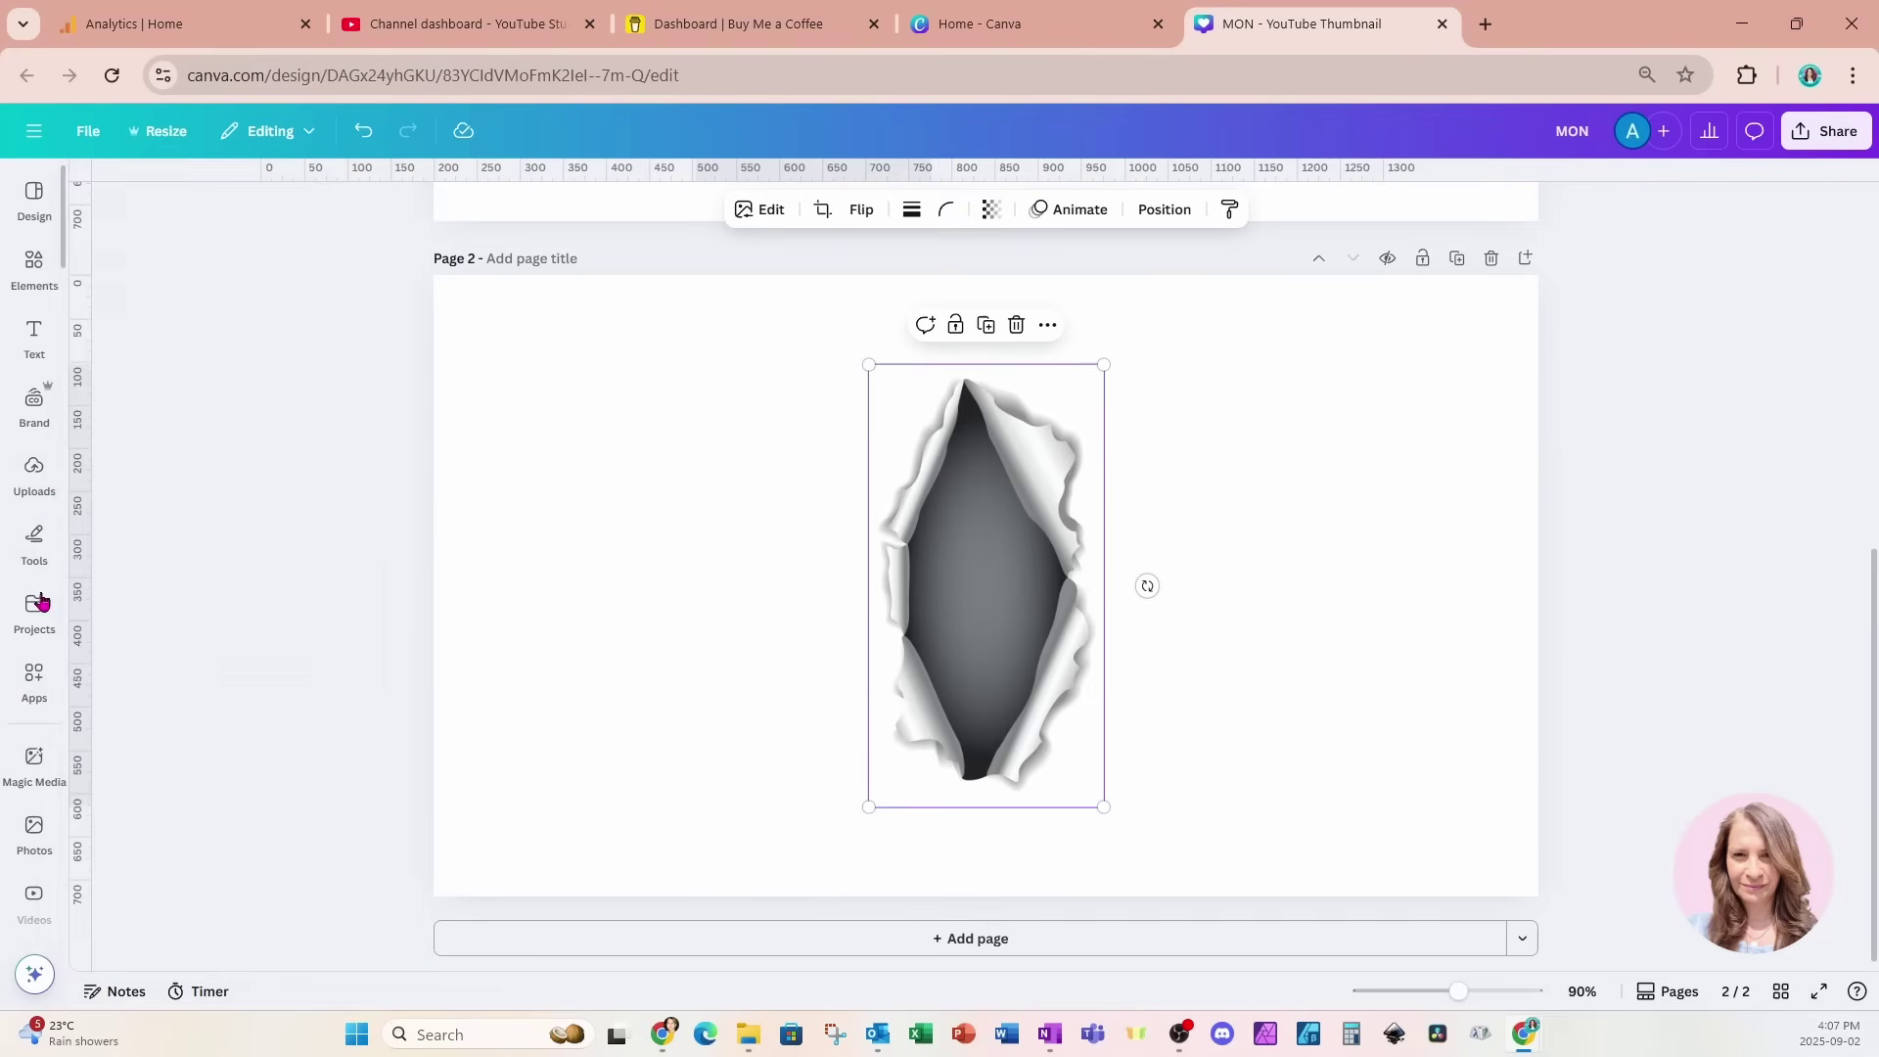
click(46, 693)
click(245, 190)
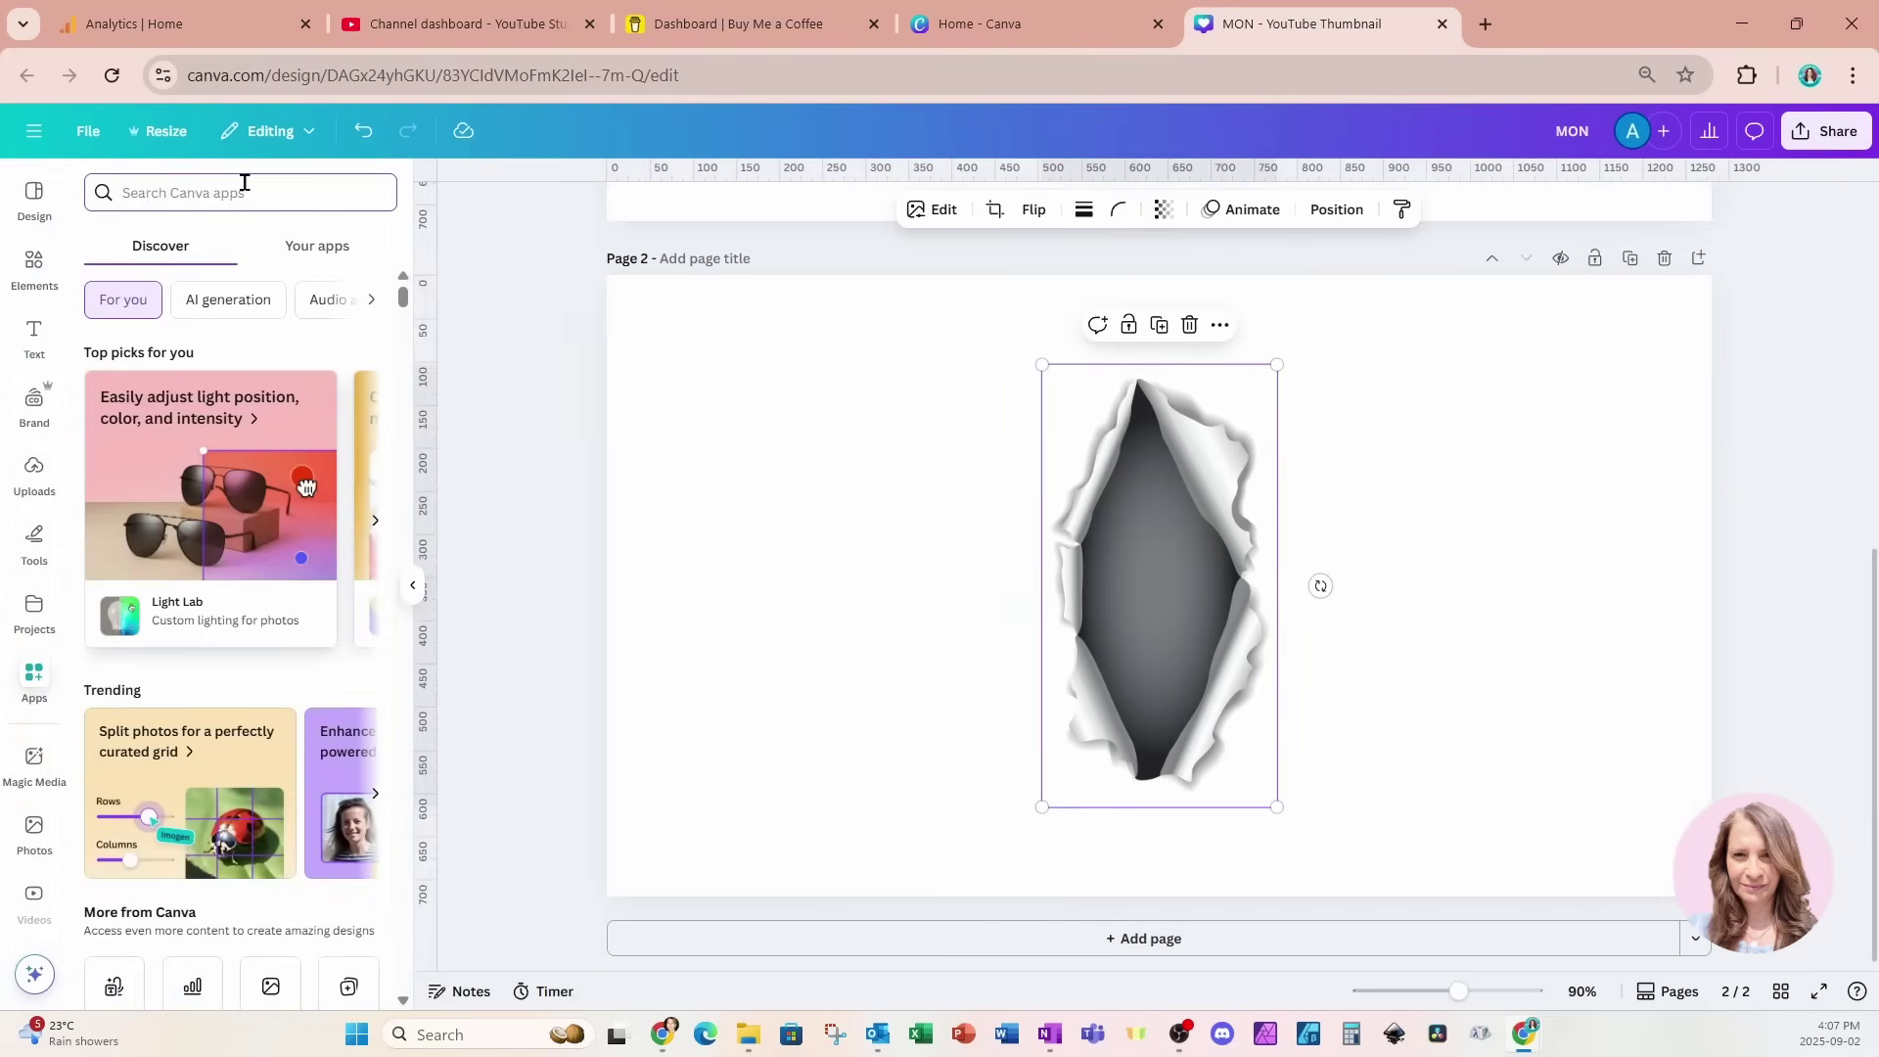
text(trace)
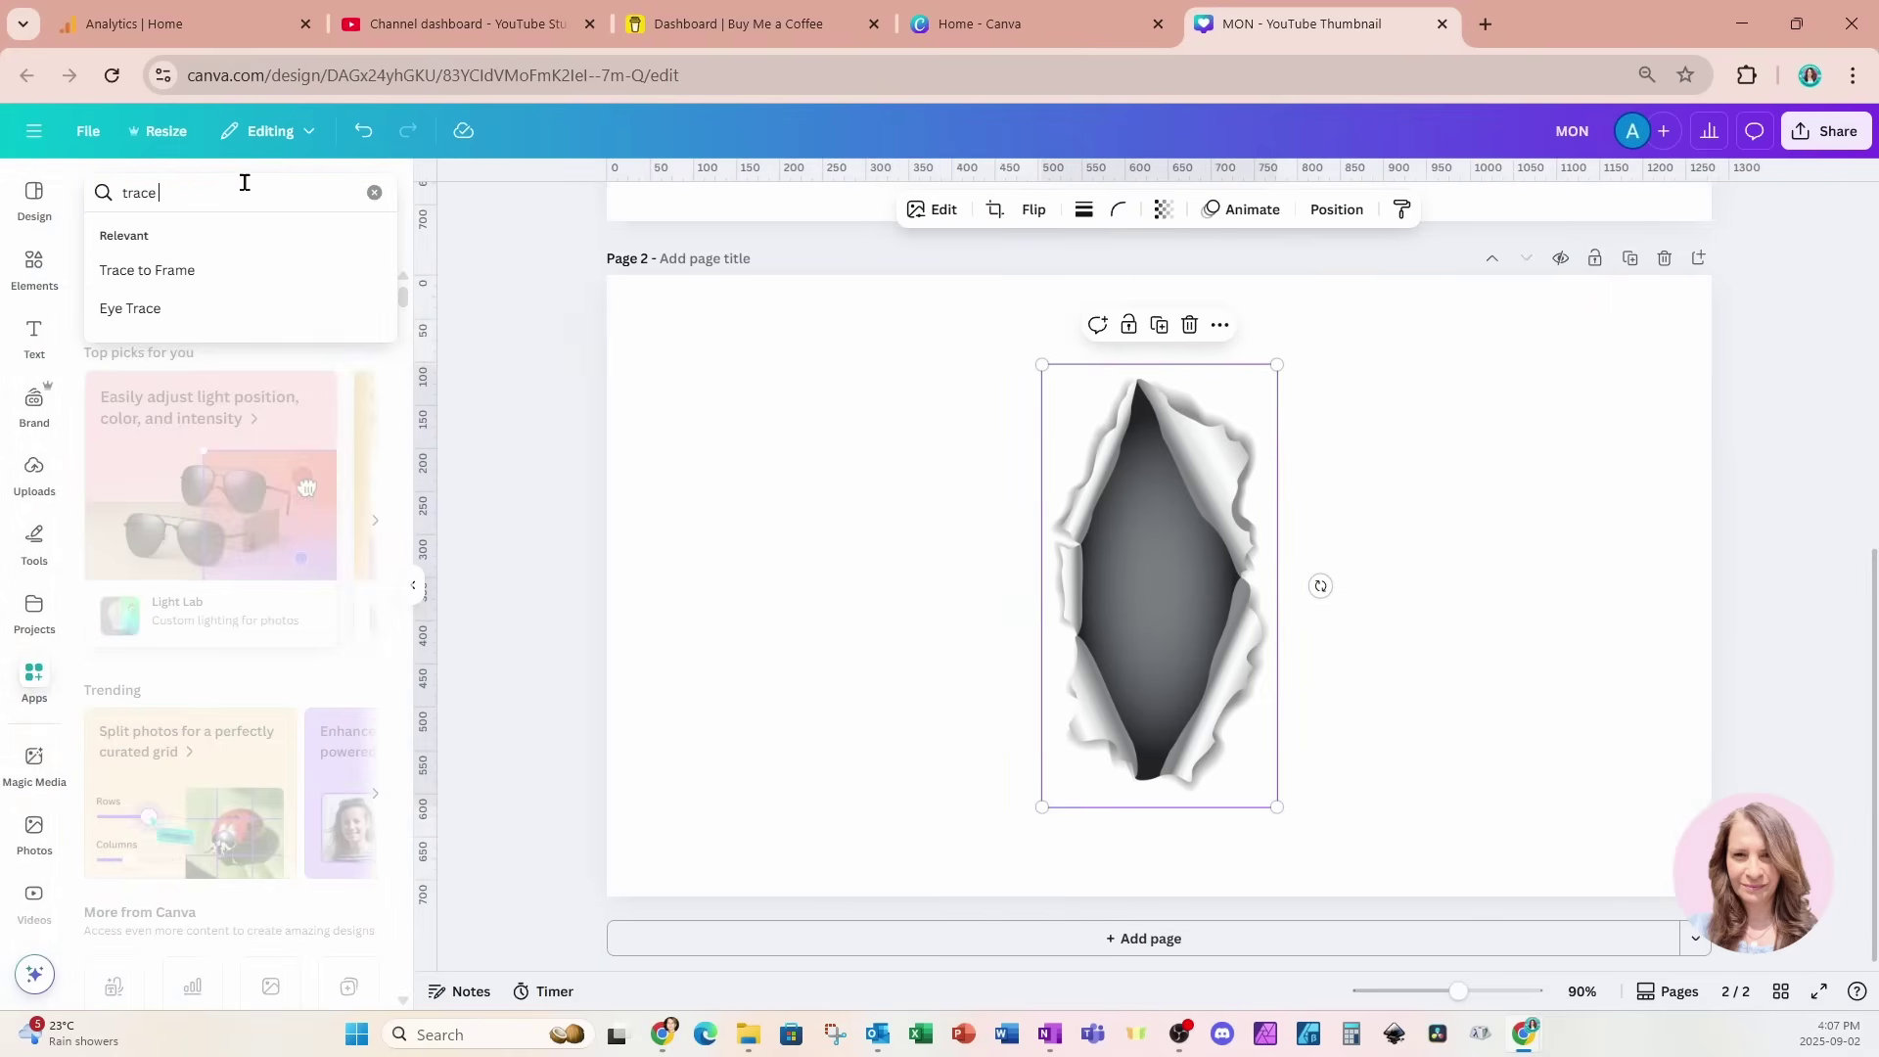
click(185, 269)
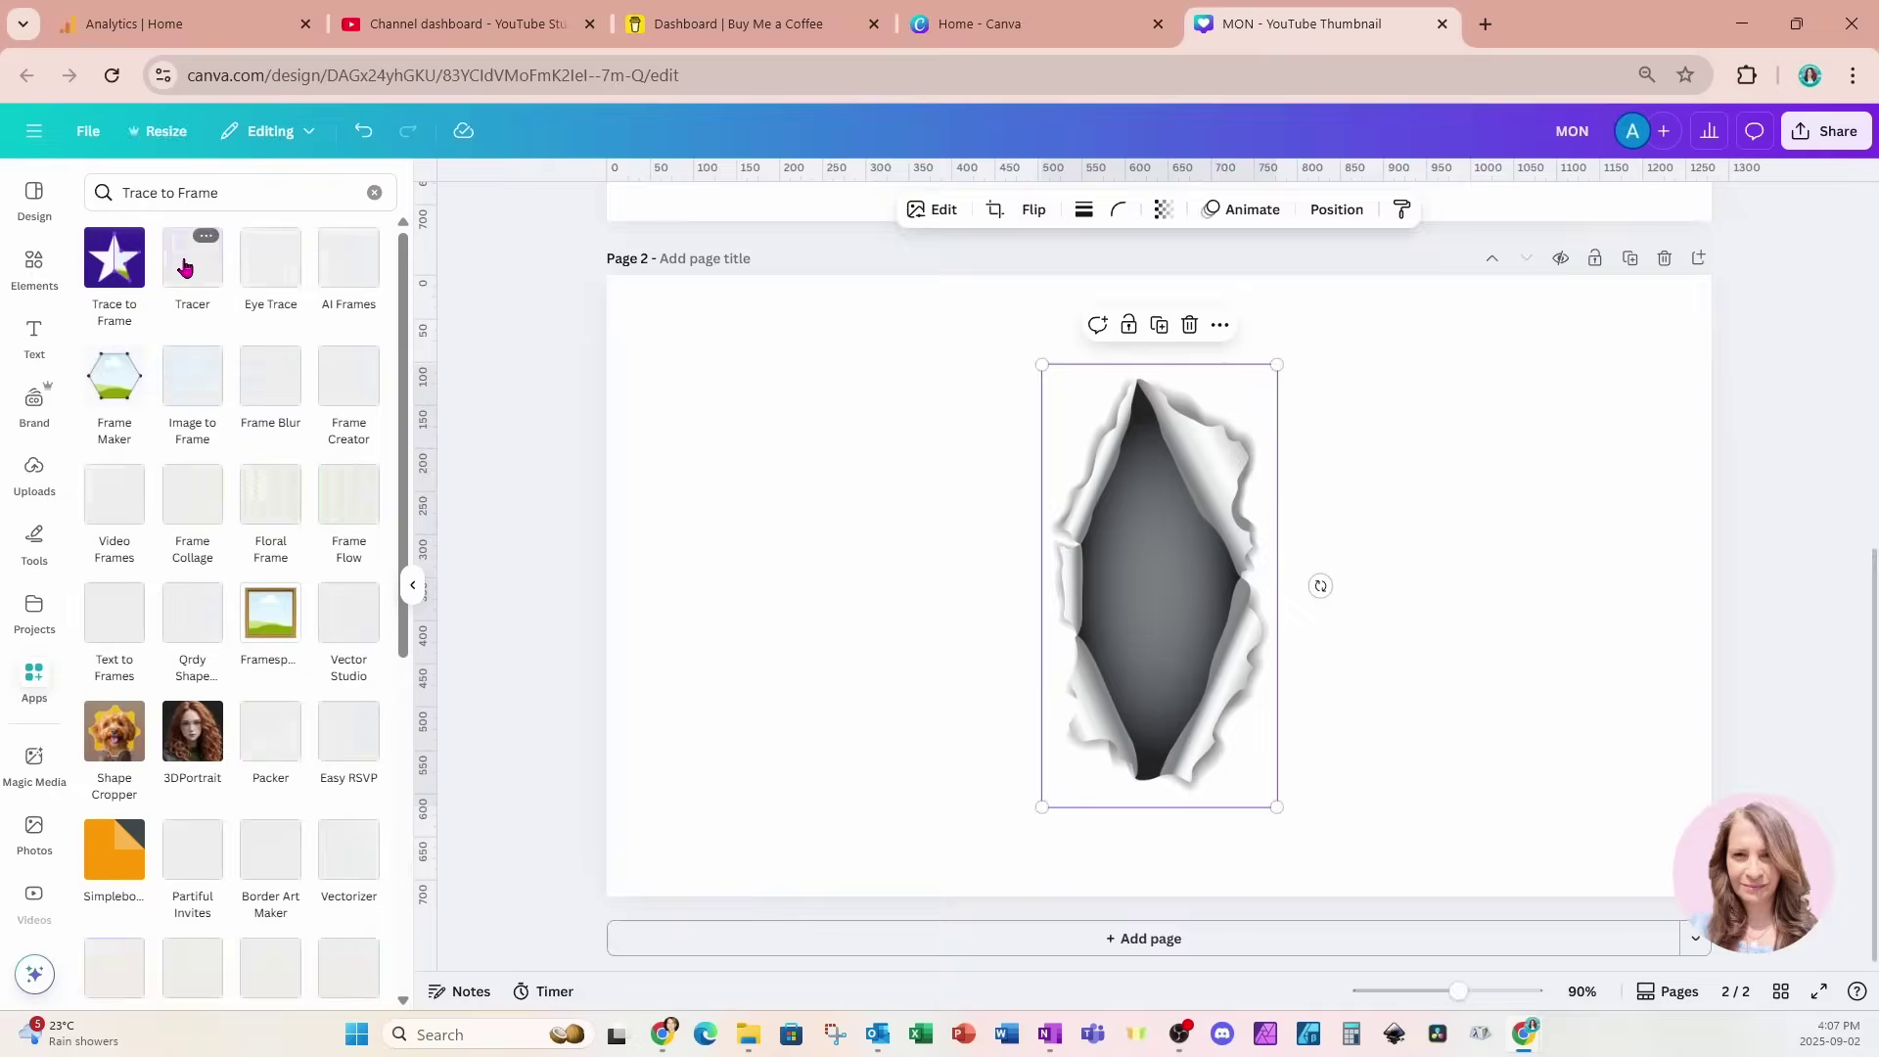
click(117, 280)
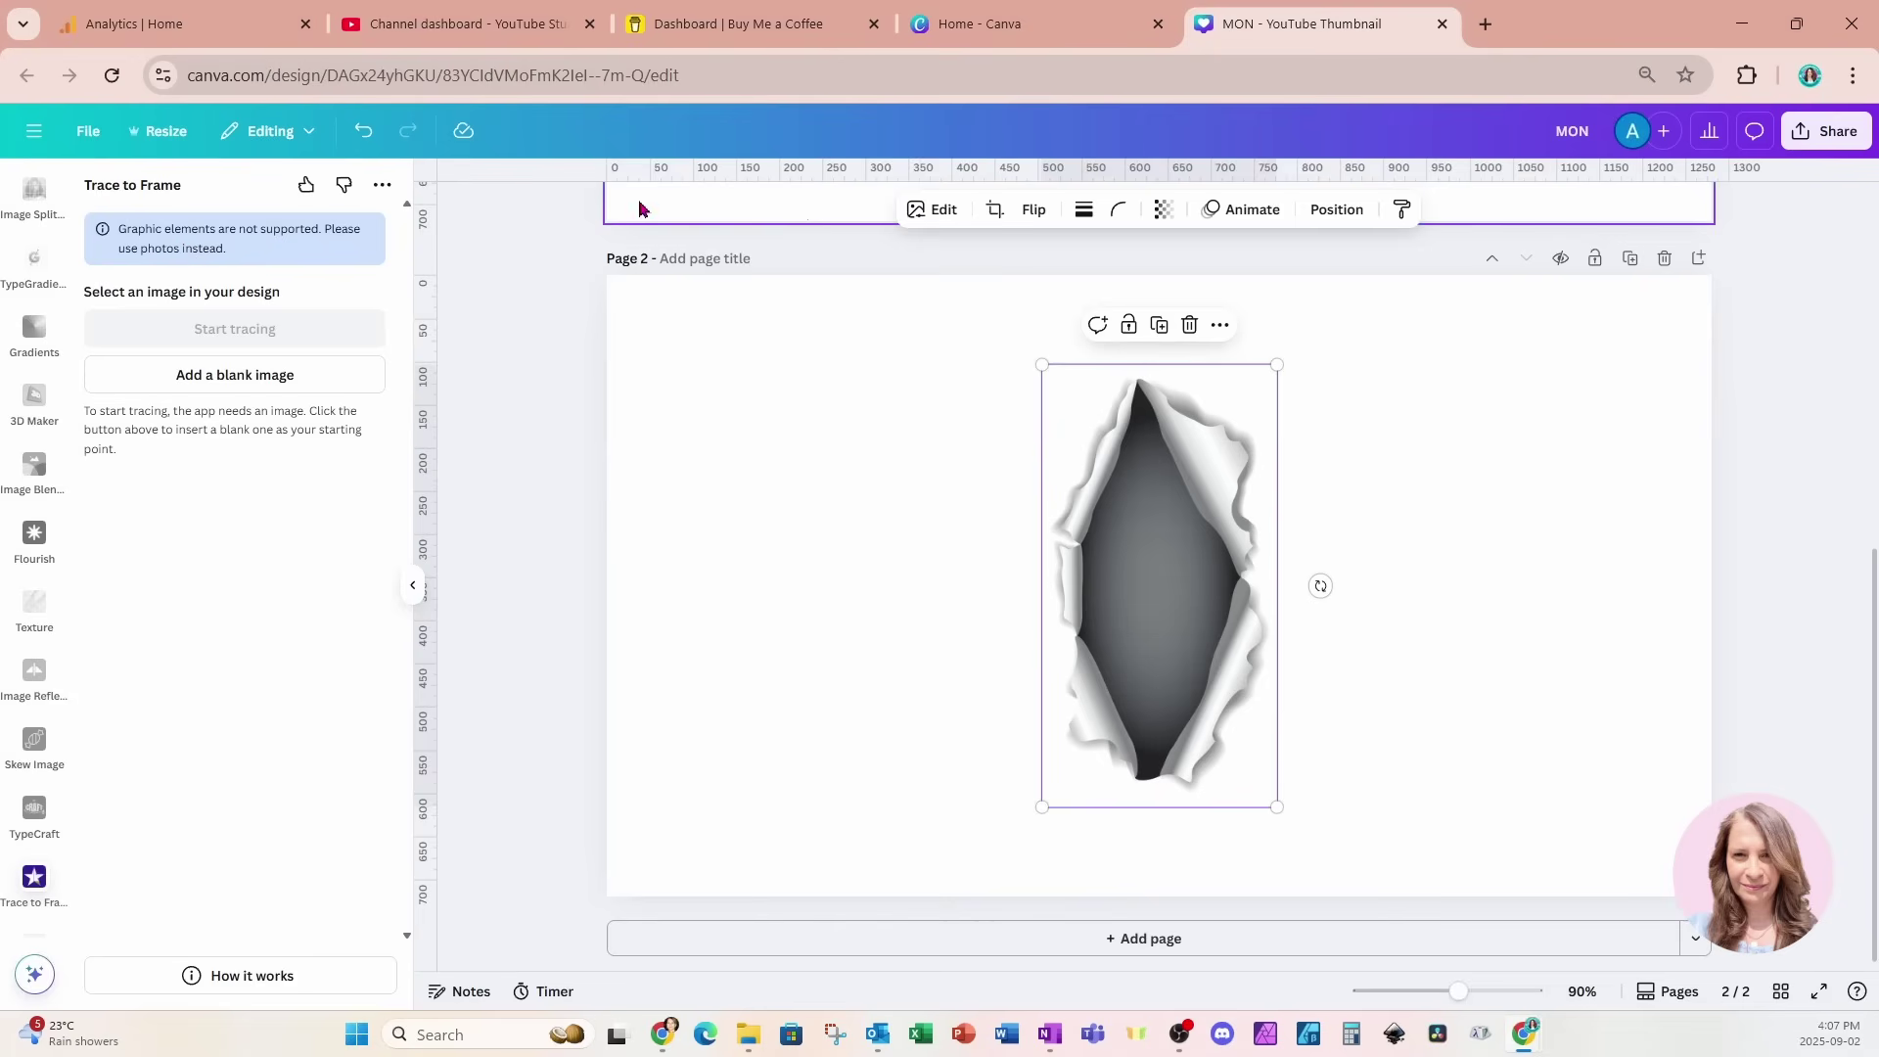
- Add a Drop shadow to the torn-paper graphic: blur 20, angle 62, distance 5, intensity 3
click(920, 217)
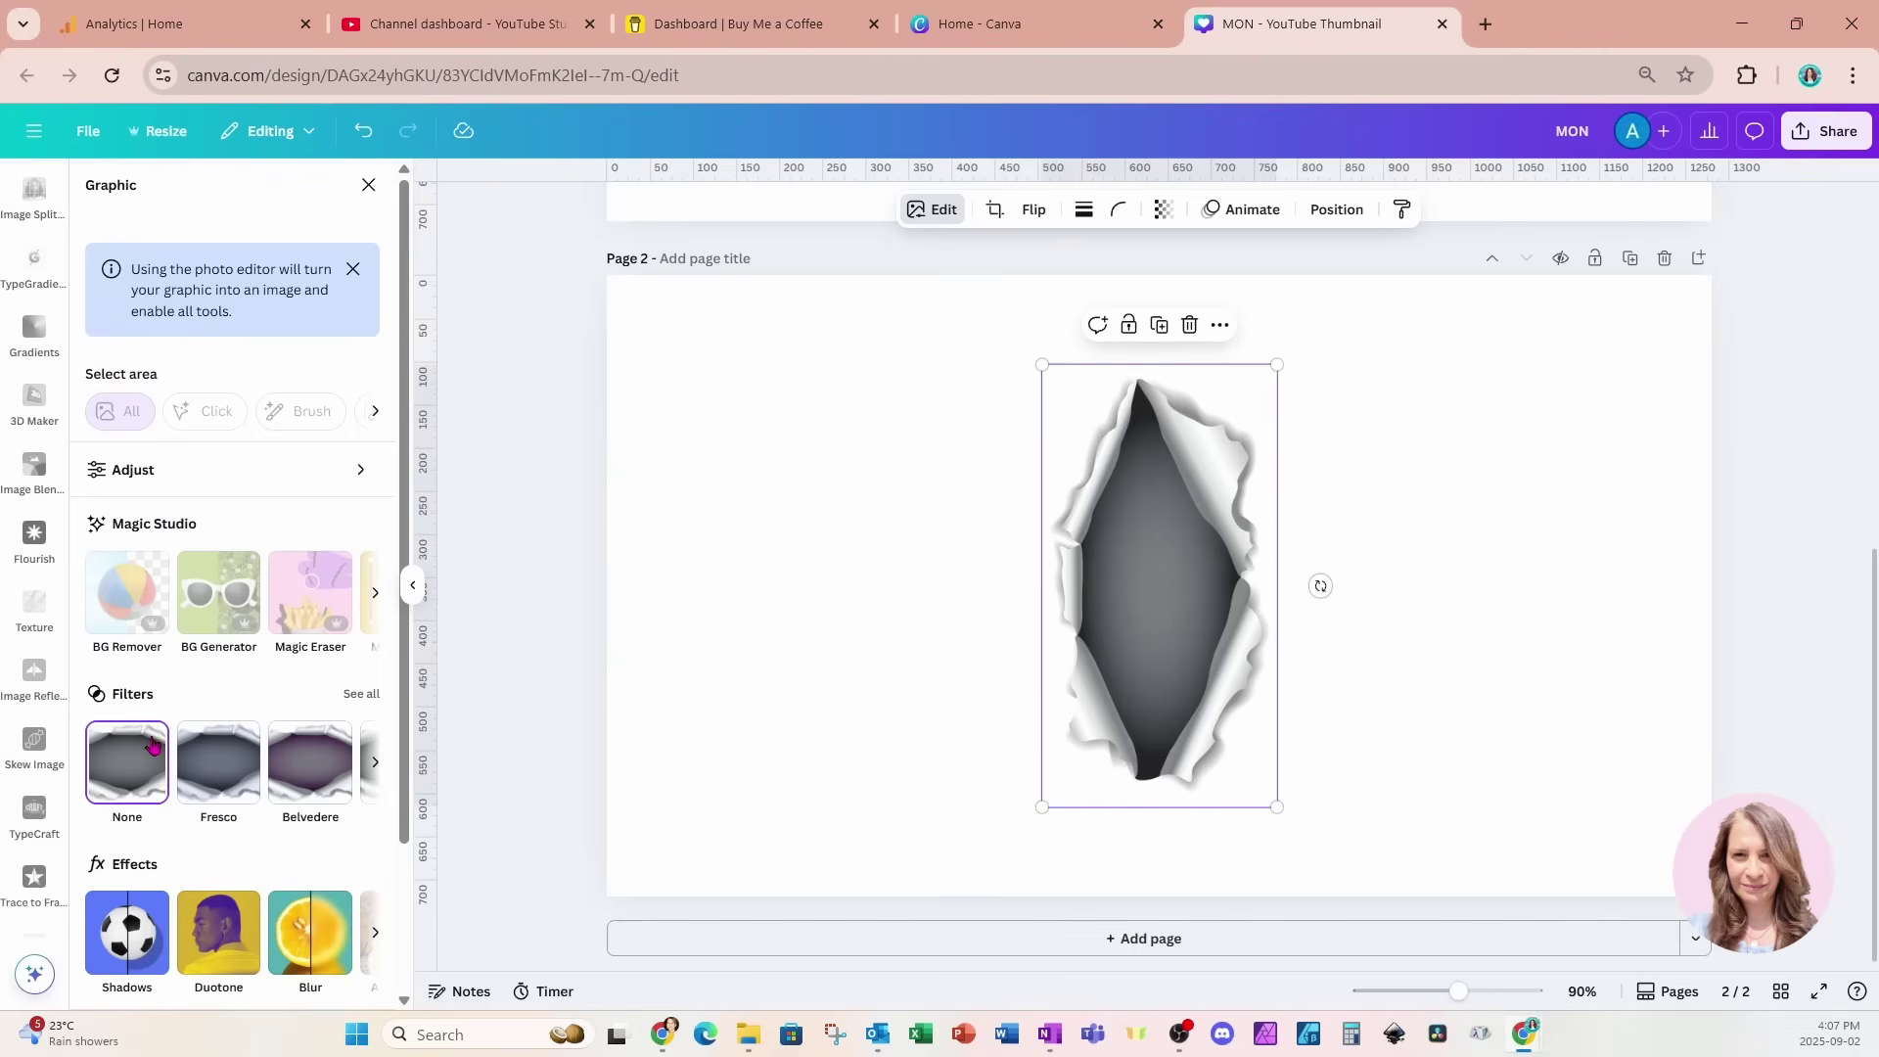
click(127, 964)
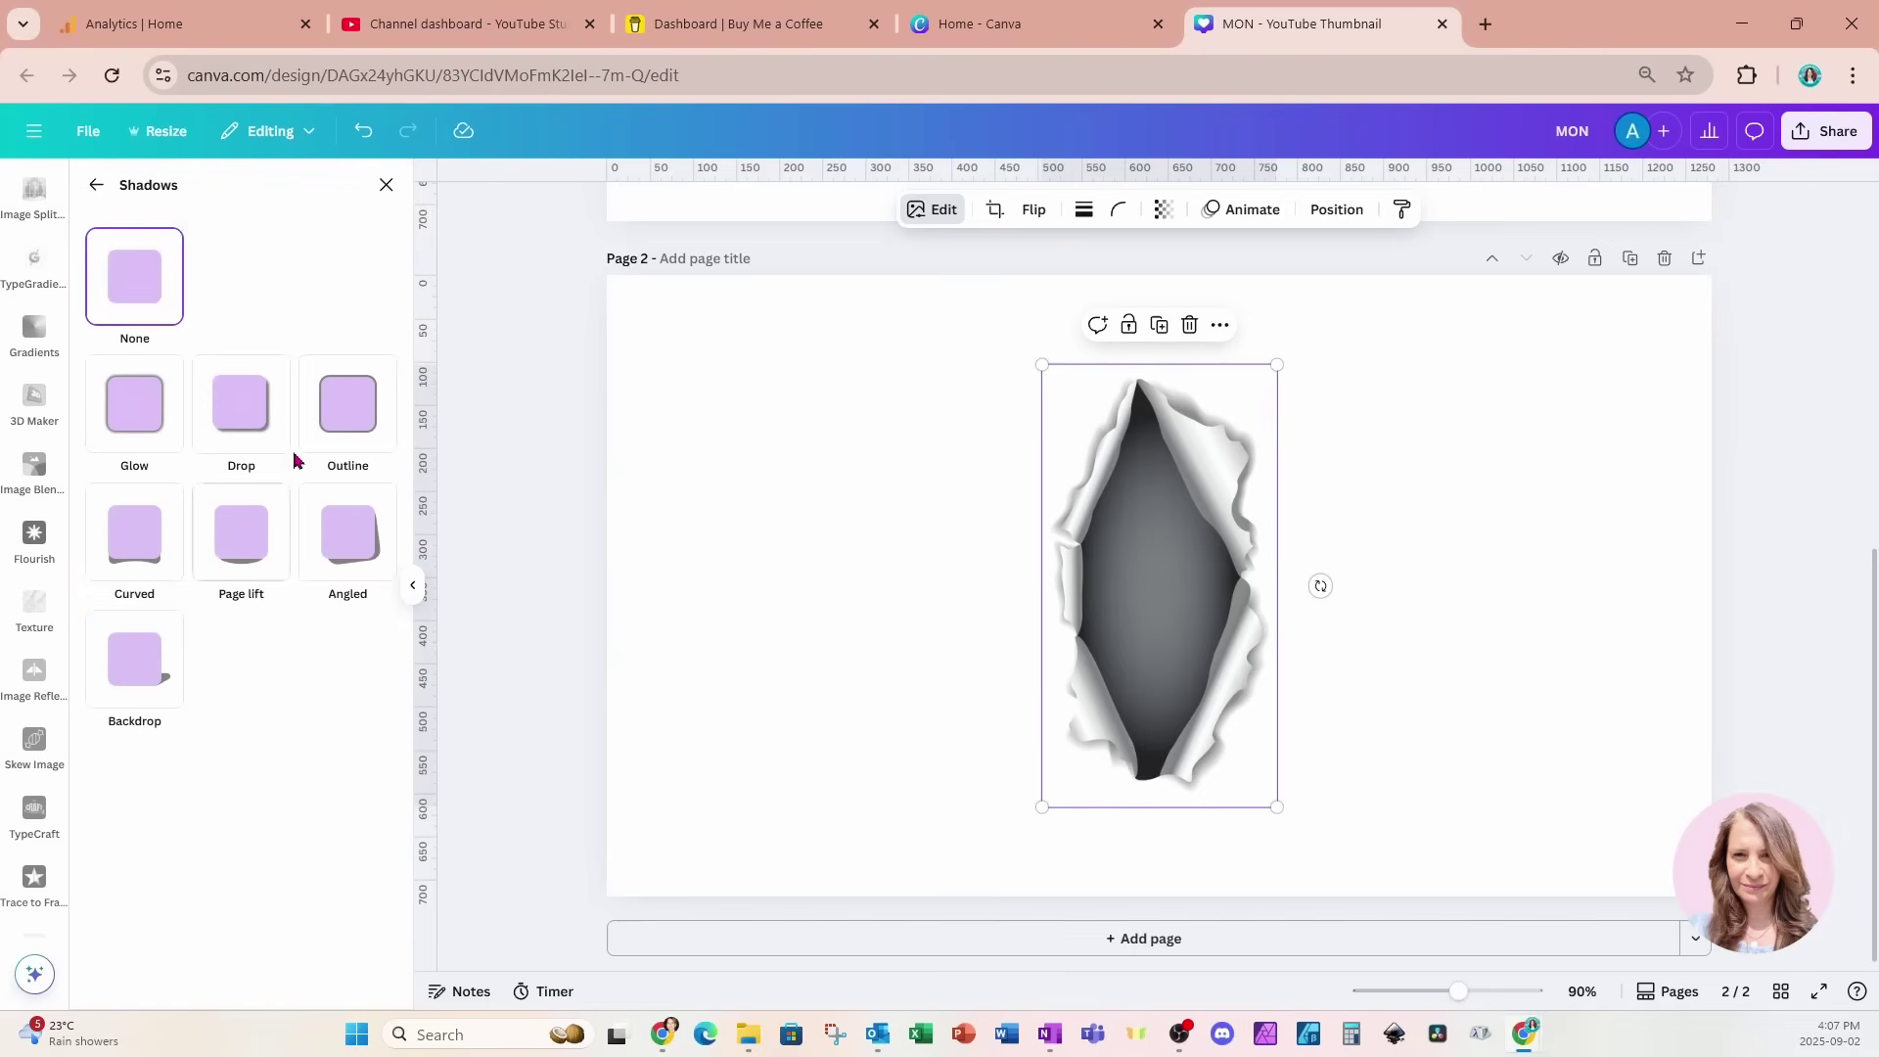
click(259, 403)
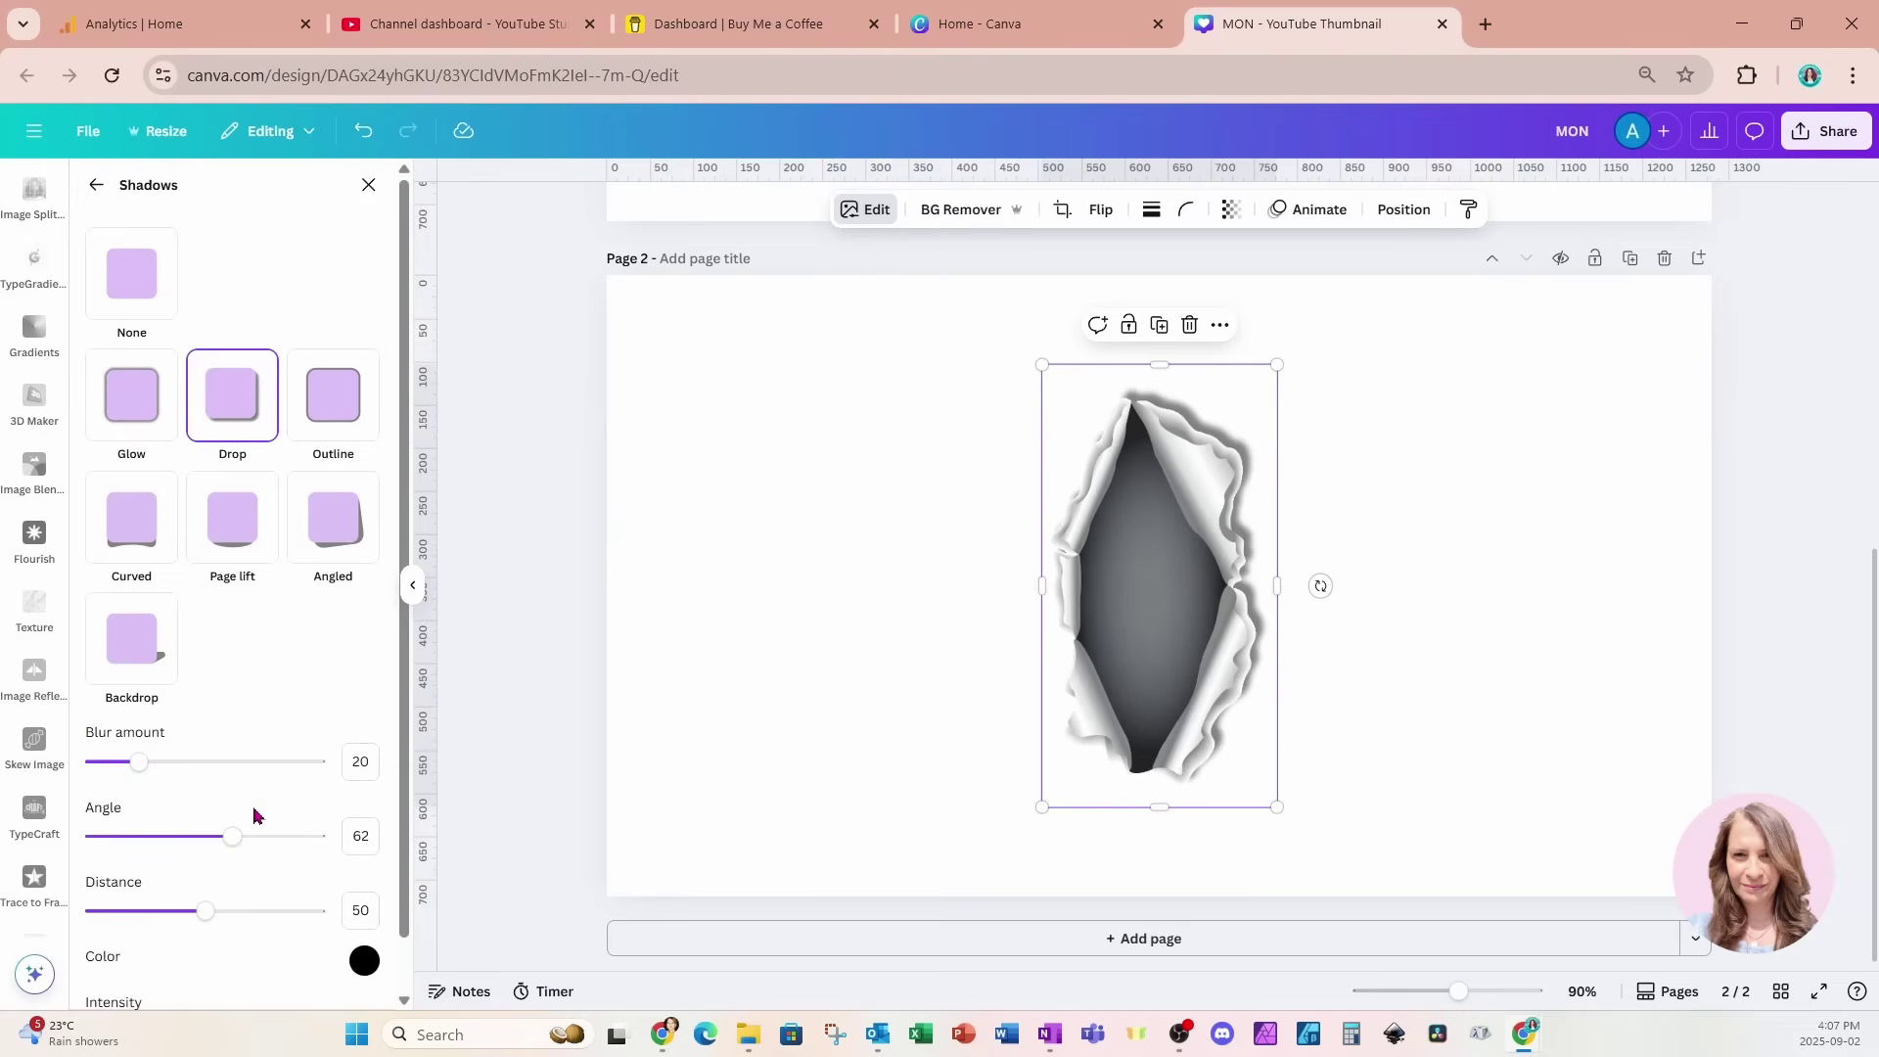
scroll(254, 815, down, 1)
click(200, 974)
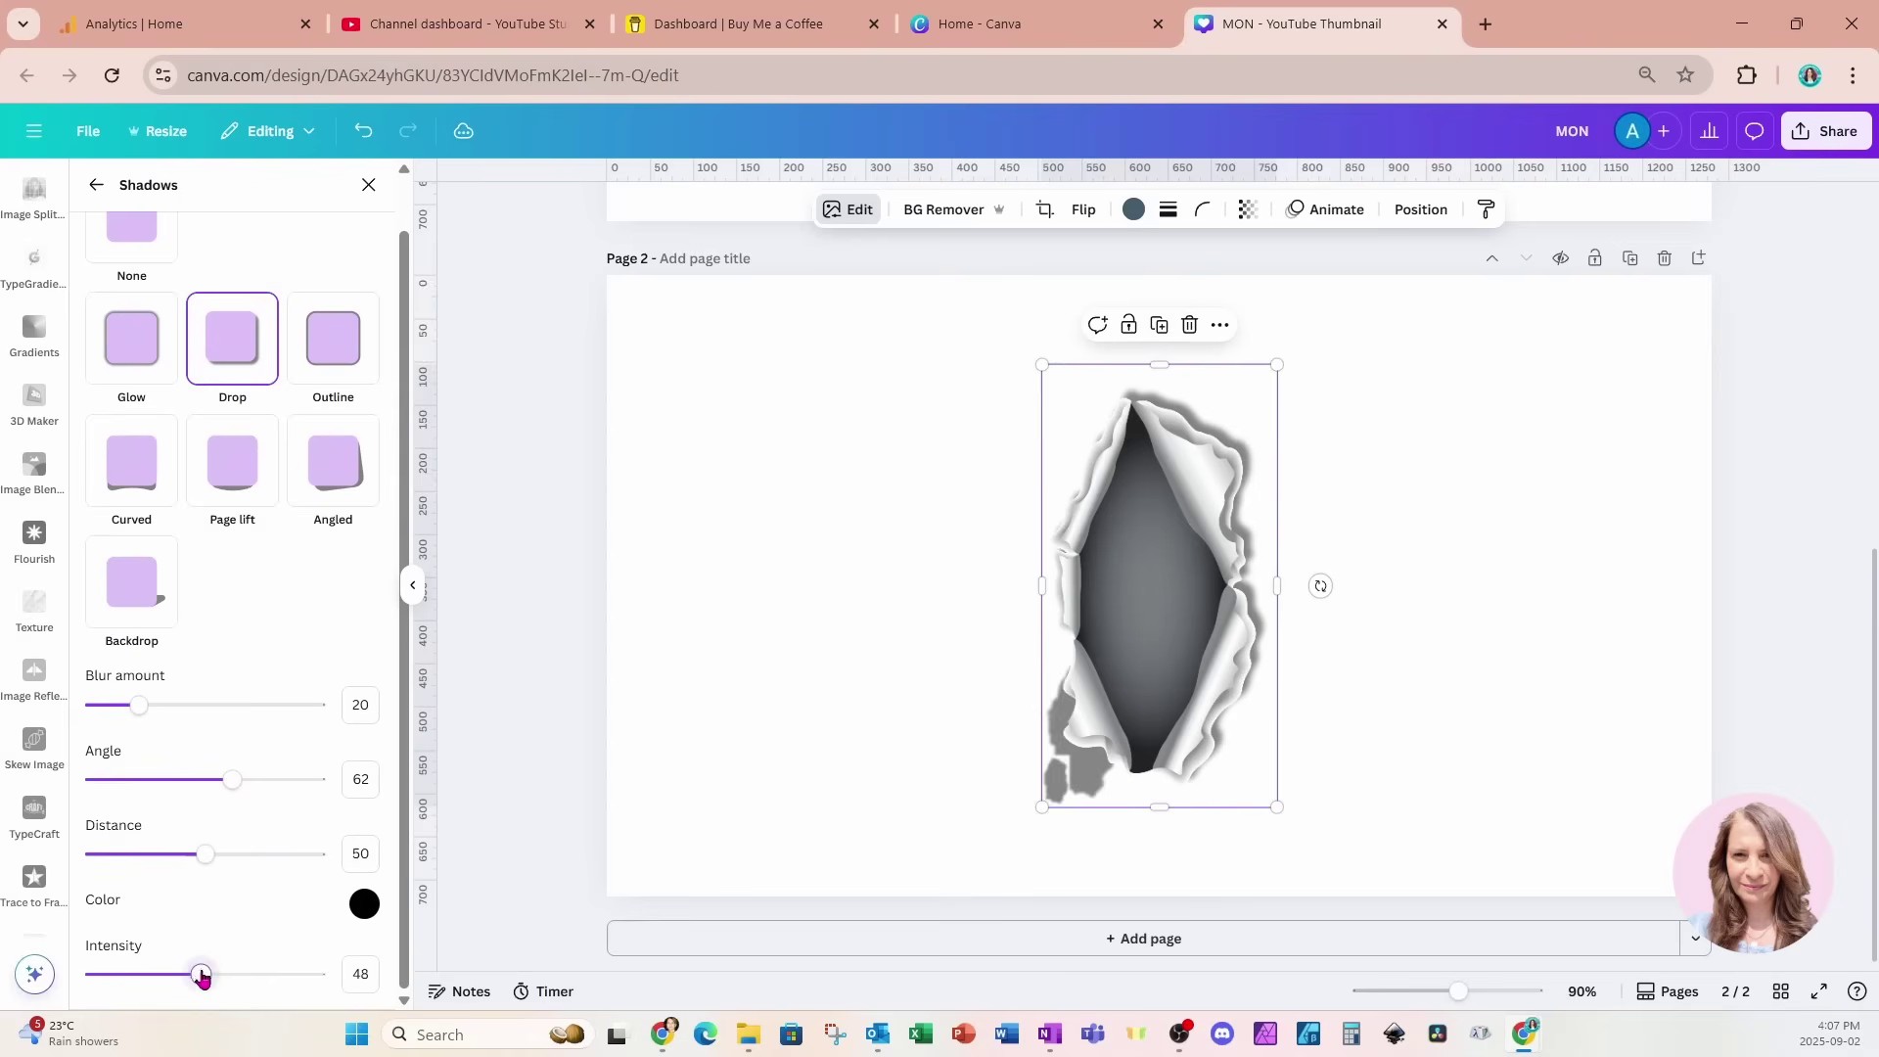
drag(200, 974, 118, 969)
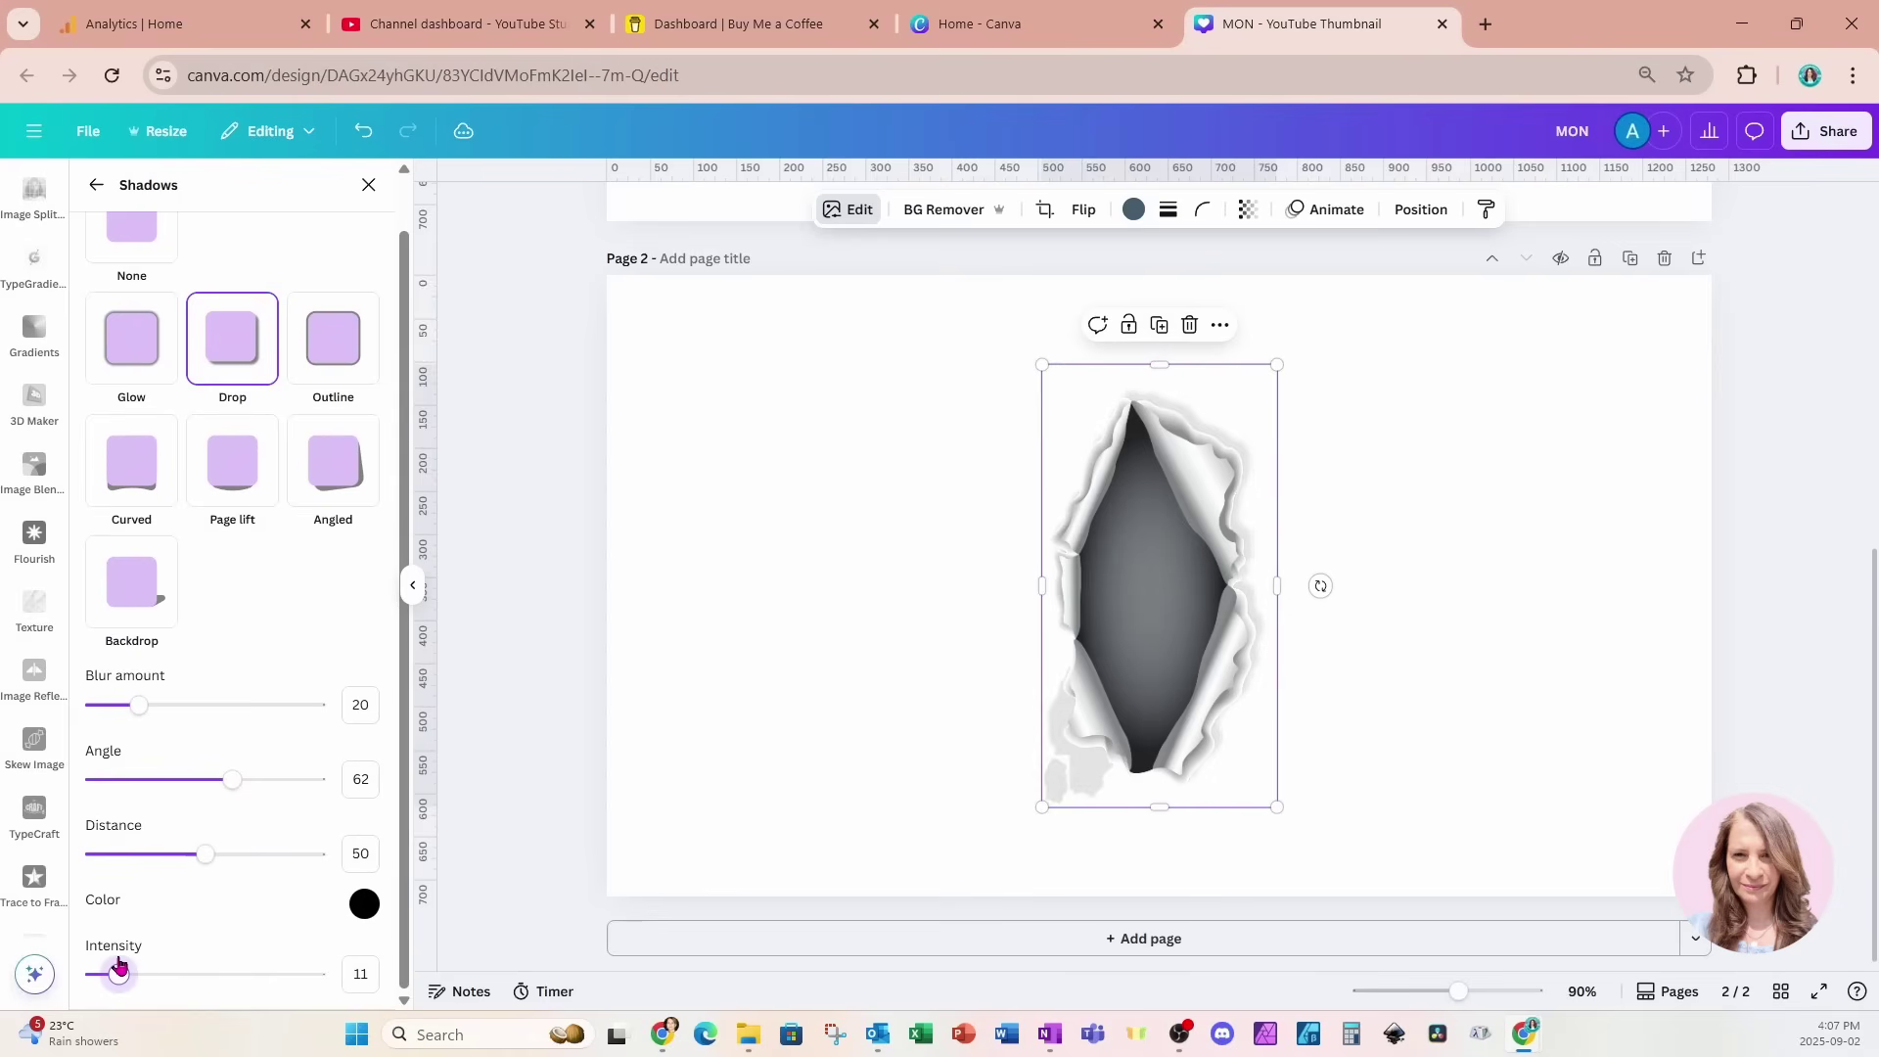
drag(205, 854, 105, 854)
drag(115, 974, 101, 975)
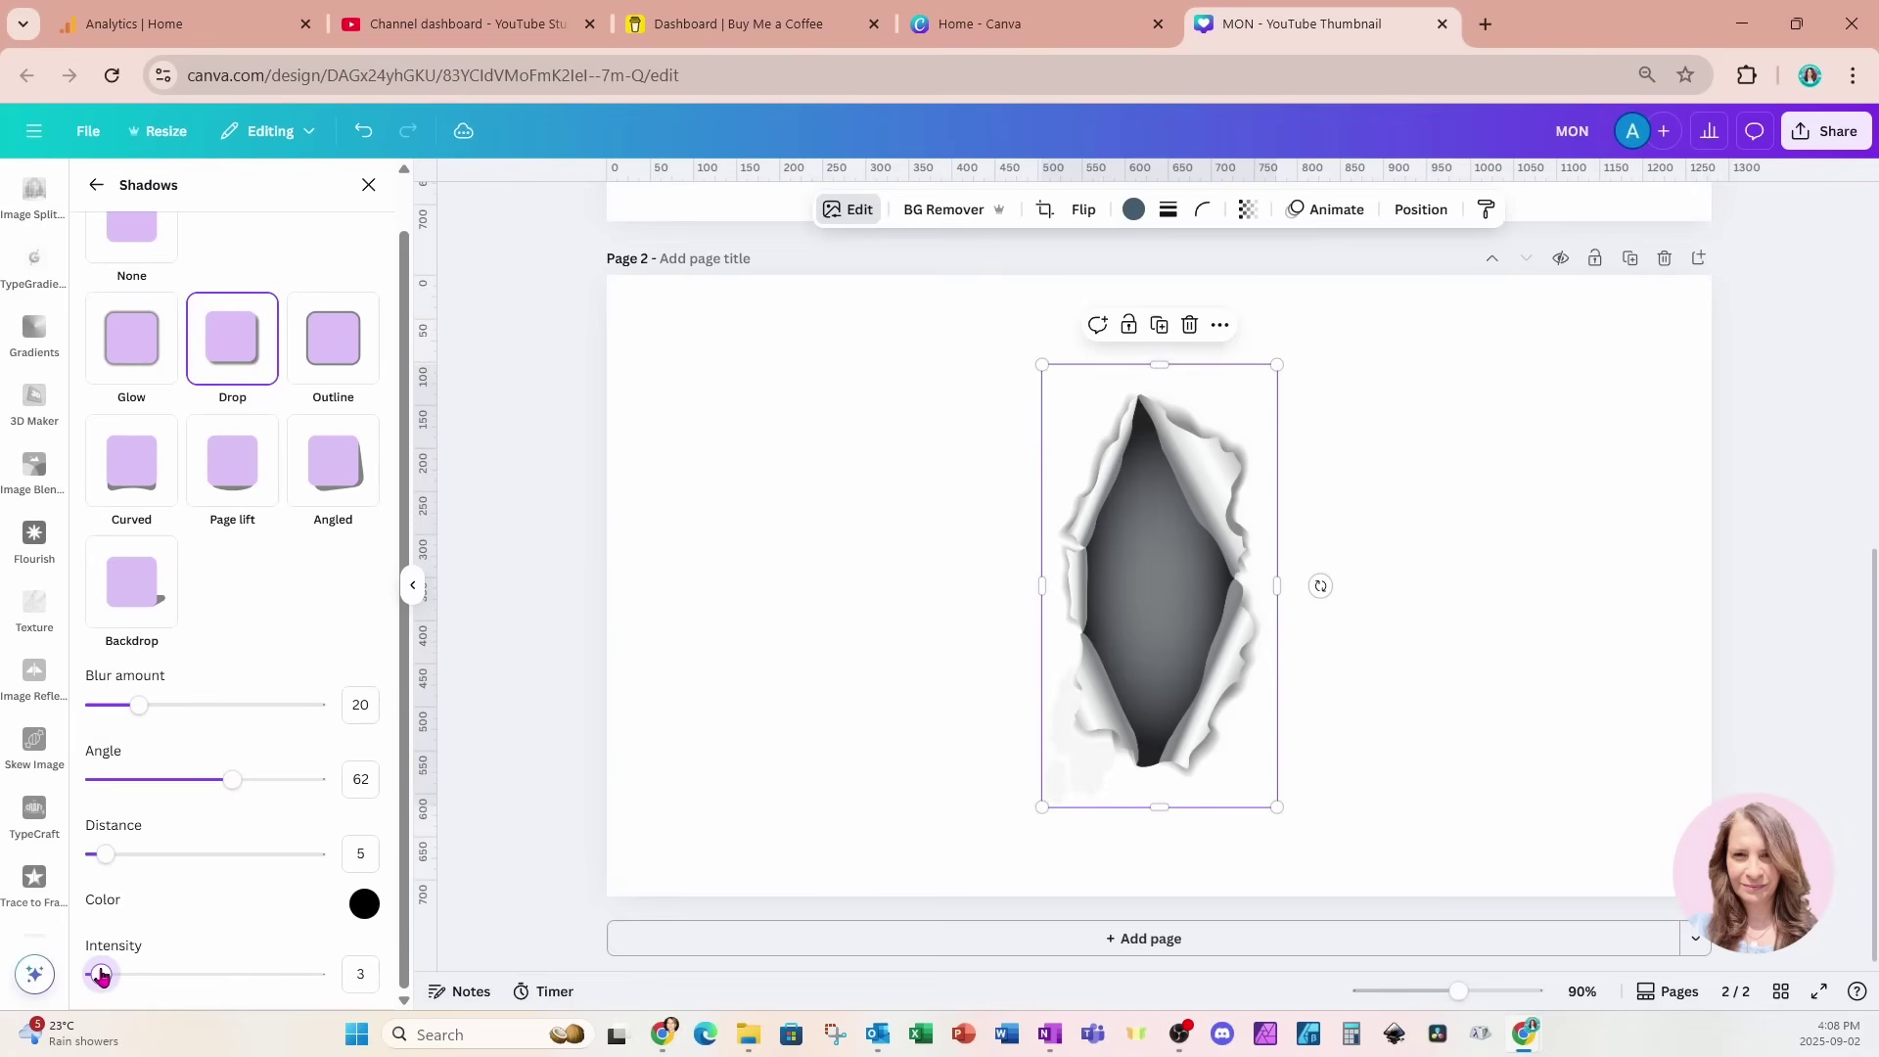
- Close the shadow settings, reselect the torn-paper graphic and start a Trace to Frame shape
click(368, 186)
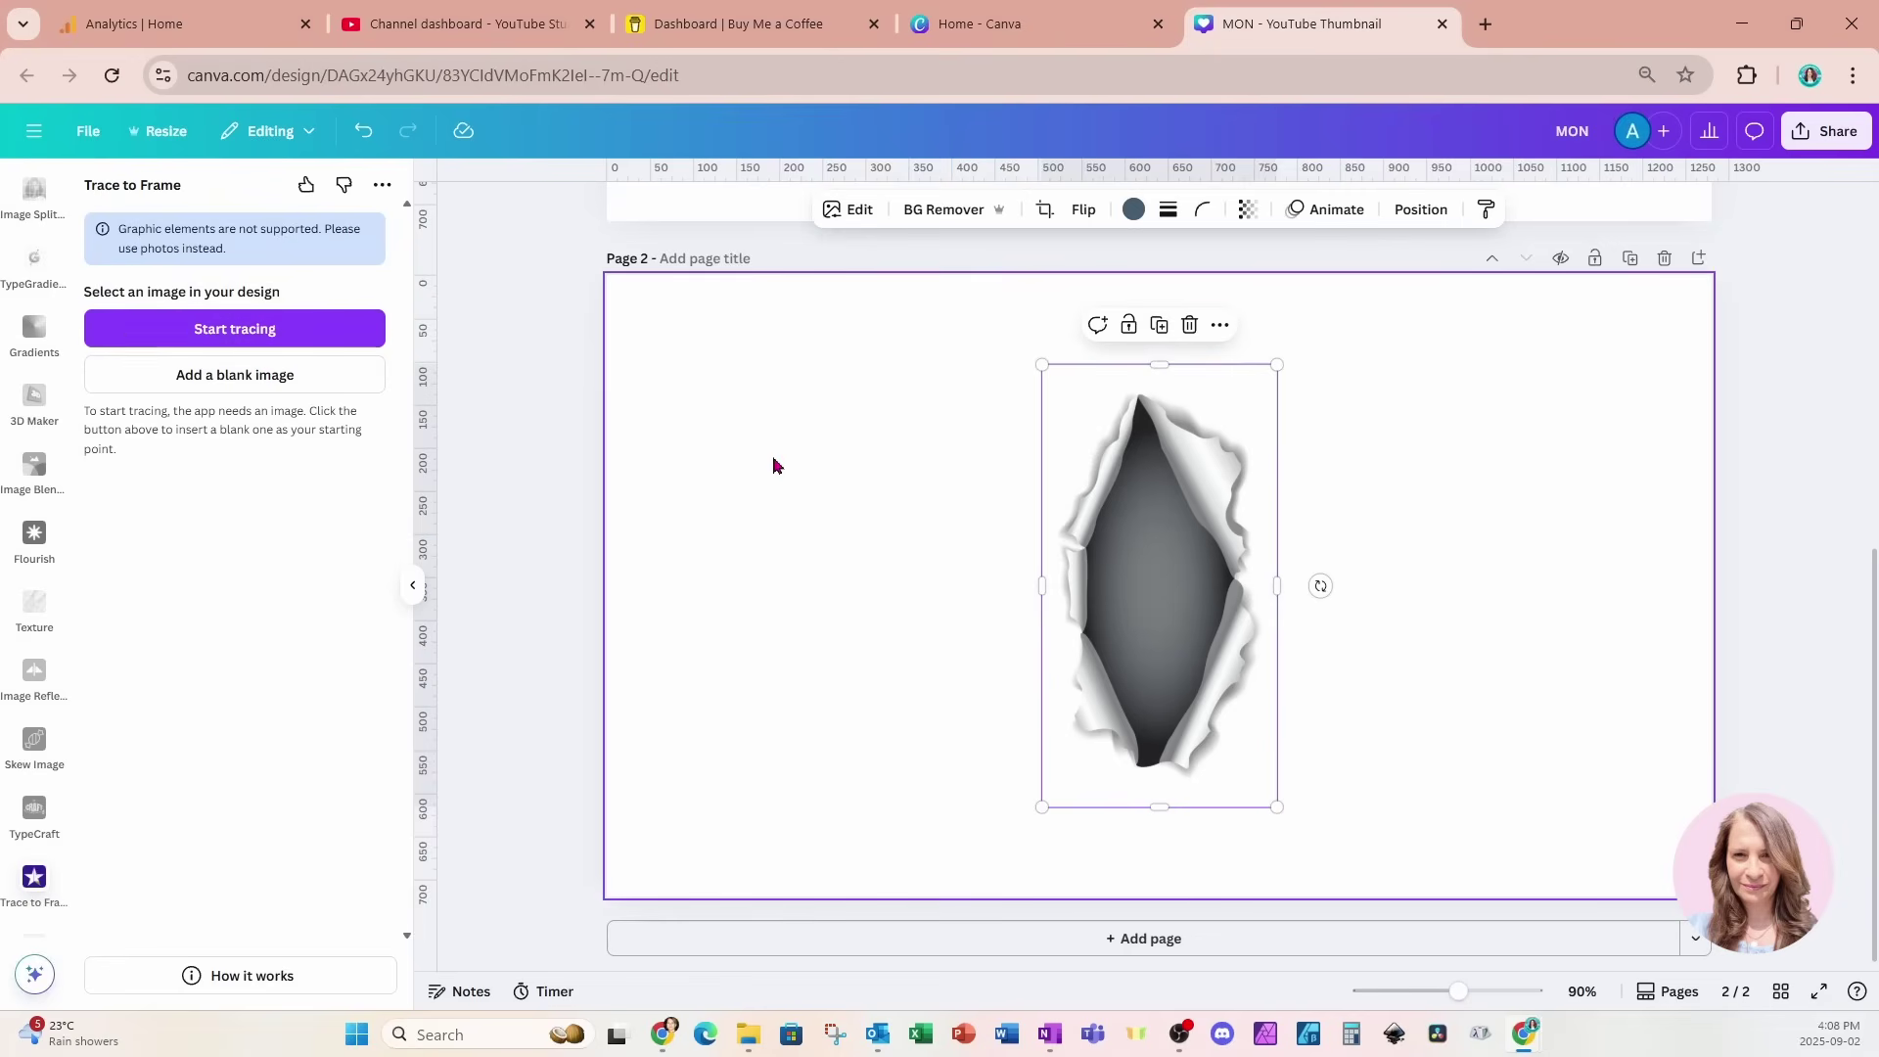
click(874, 540)
click(1128, 585)
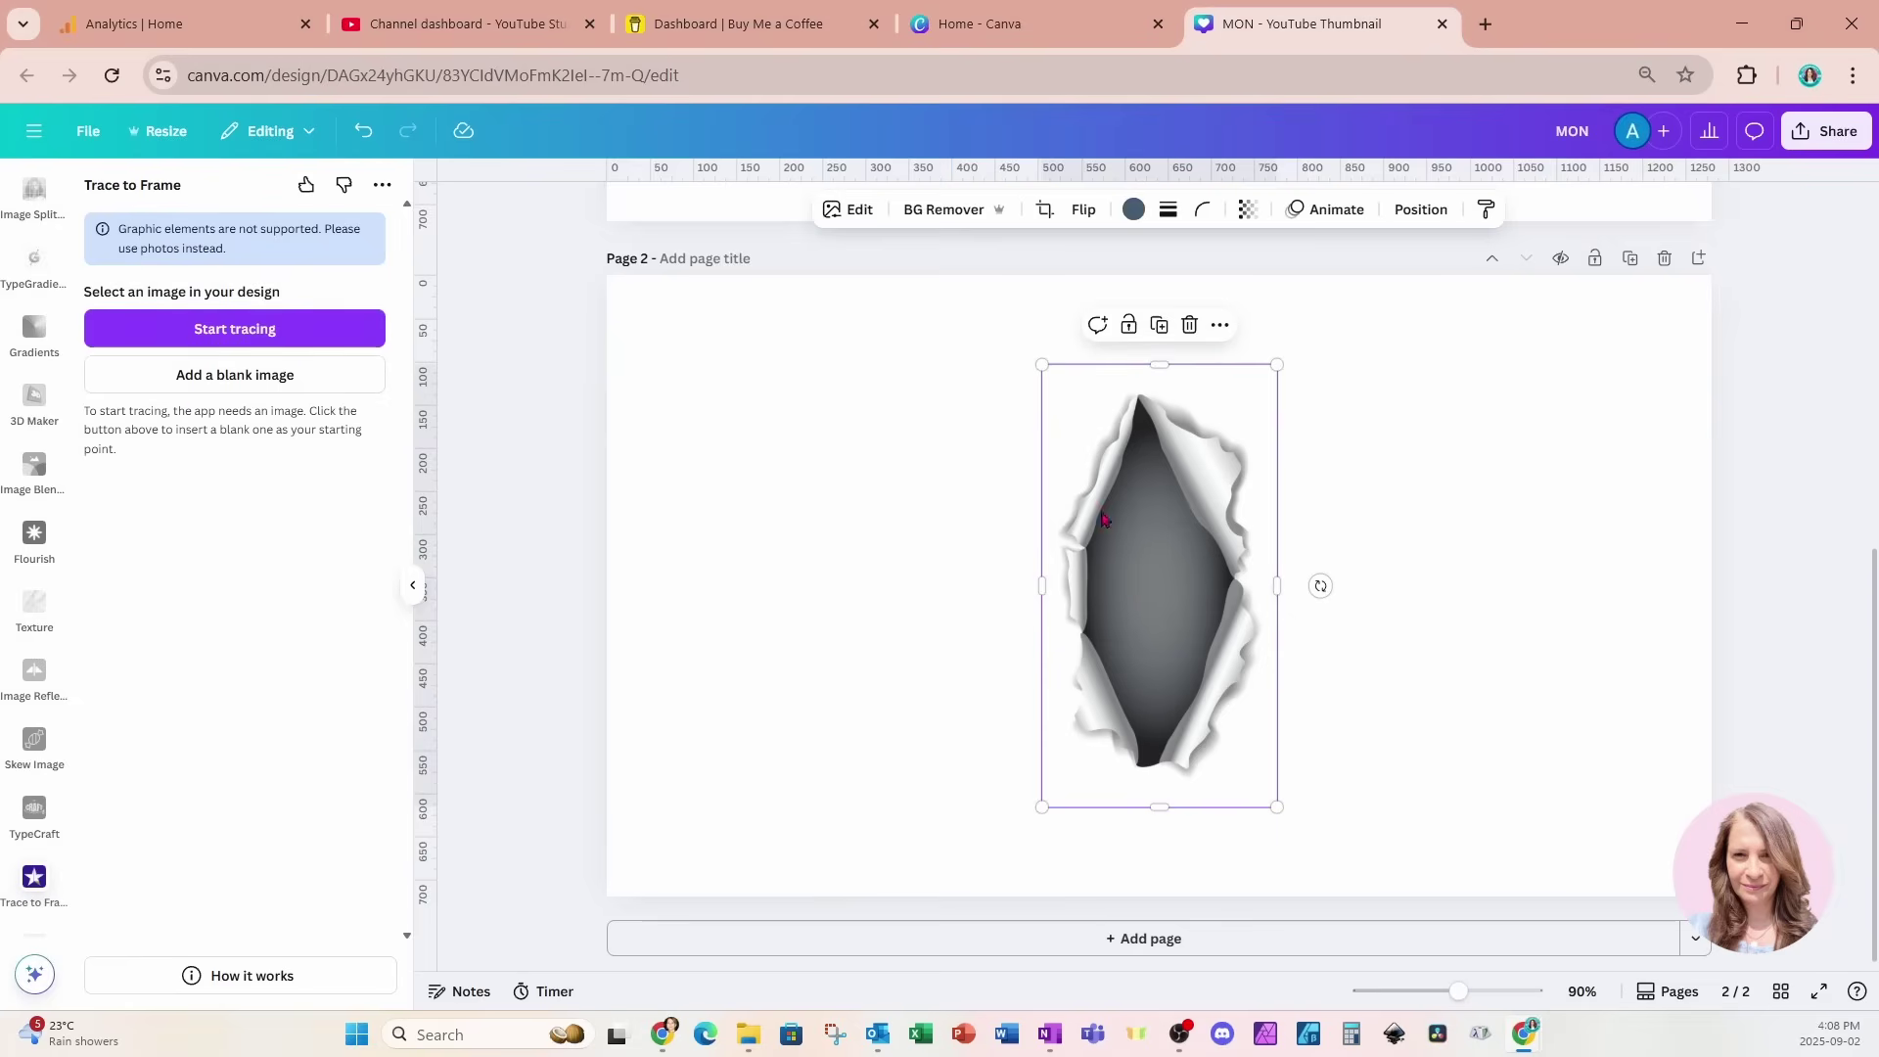
click(158, 333)
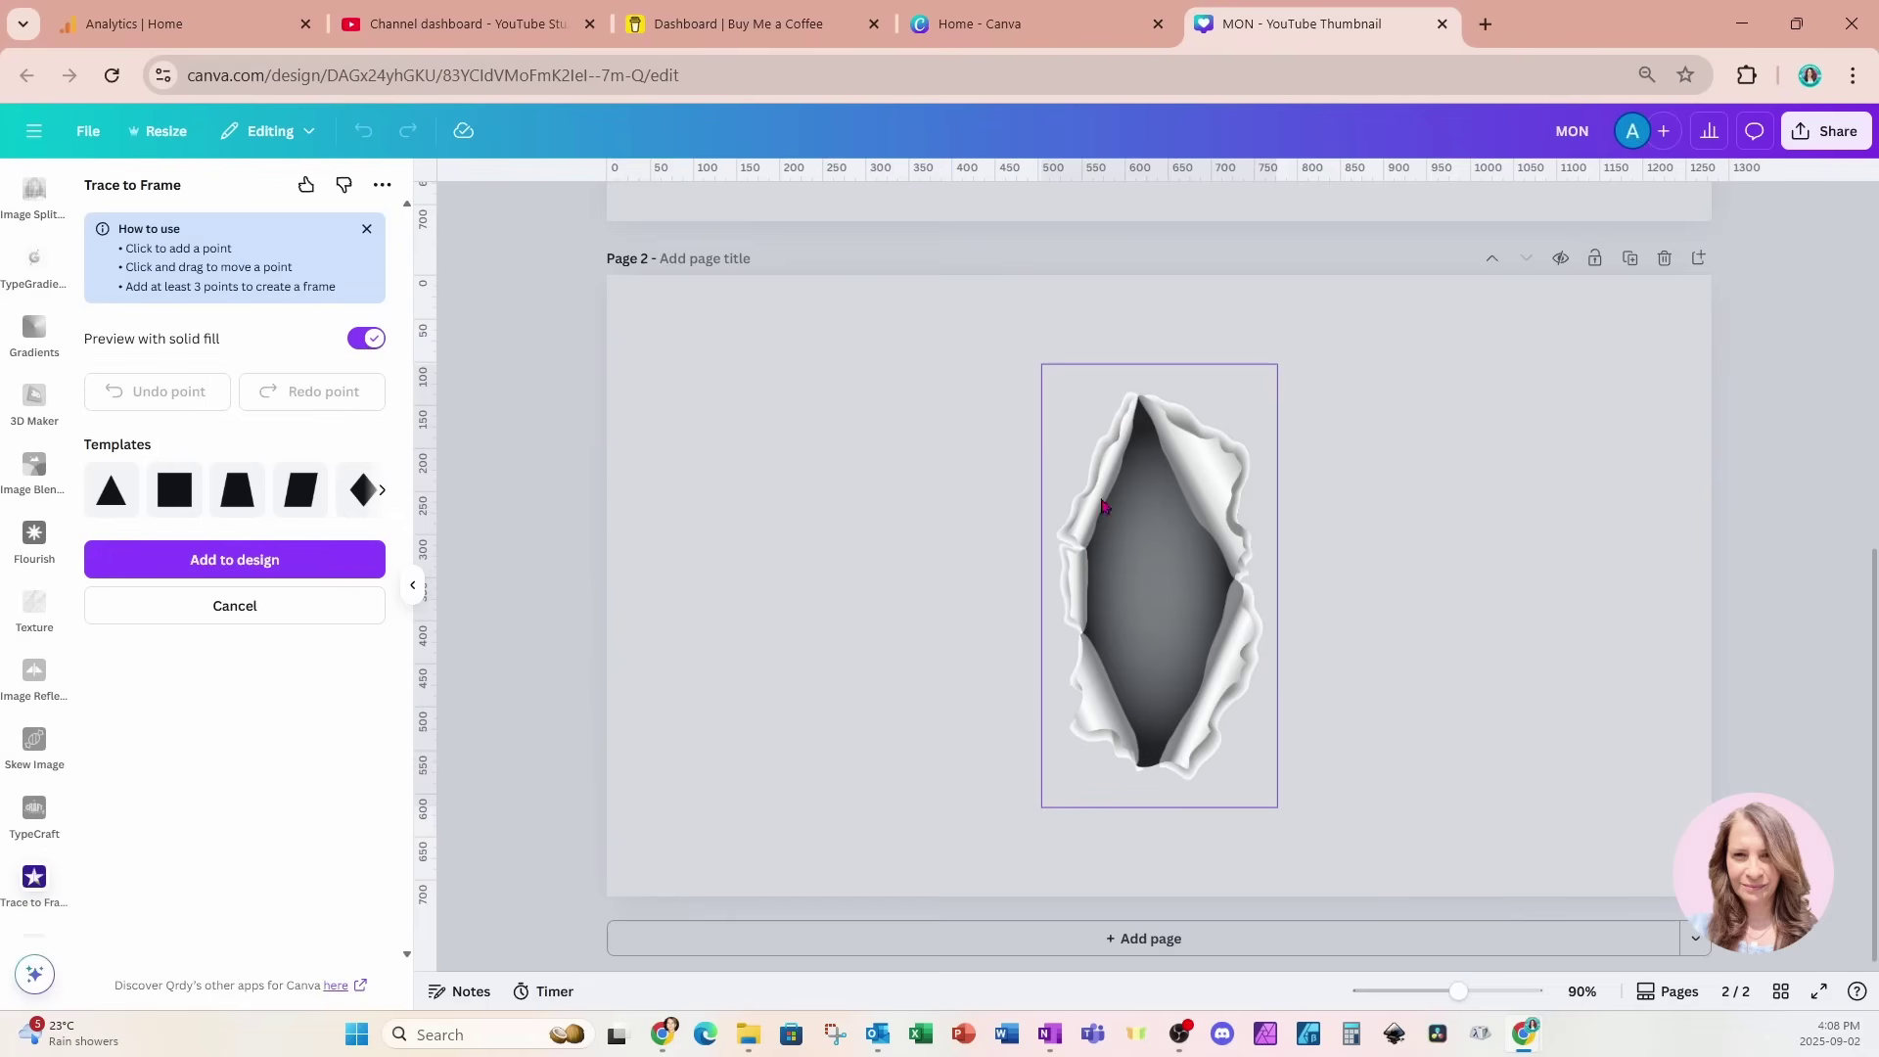
- Trace points from the tear's top down the hole's left edge to its bottom tip
click(1137, 398)
click(1126, 452)
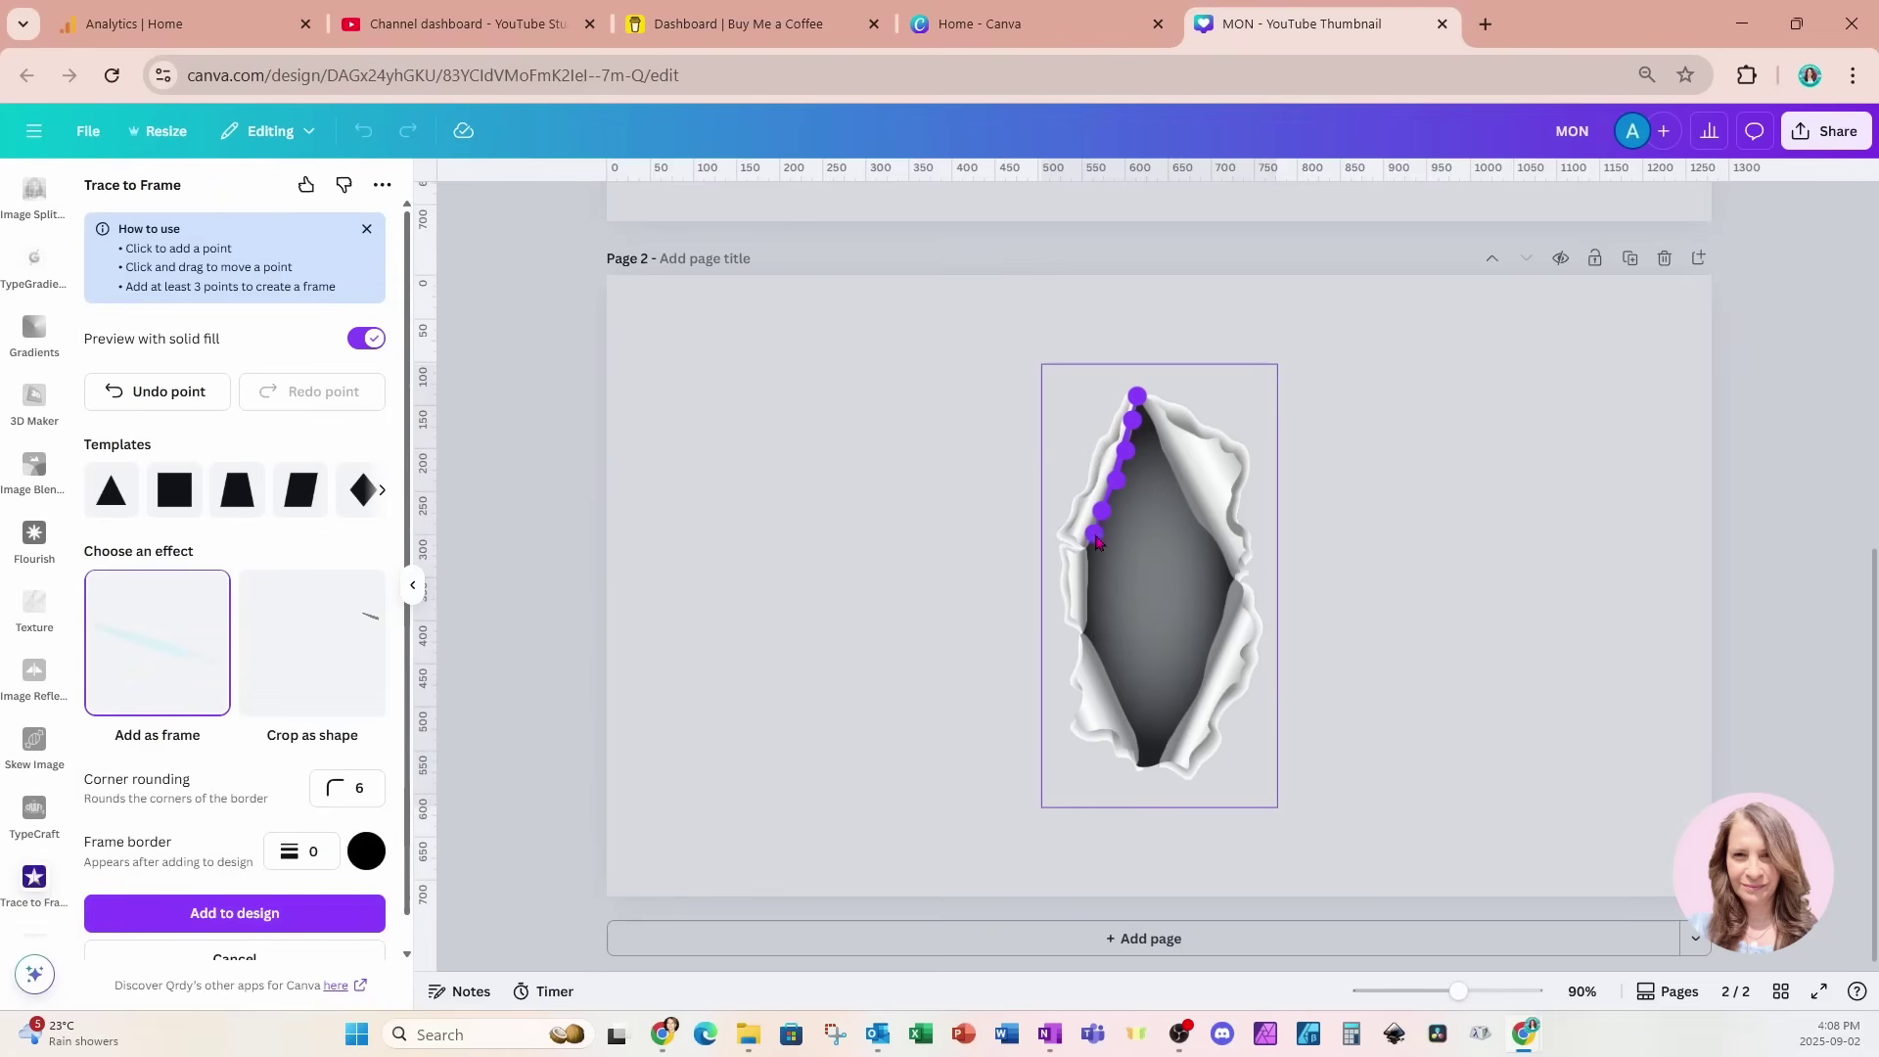
click(1094, 533)
click(1086, 572)
click(1088, 600)
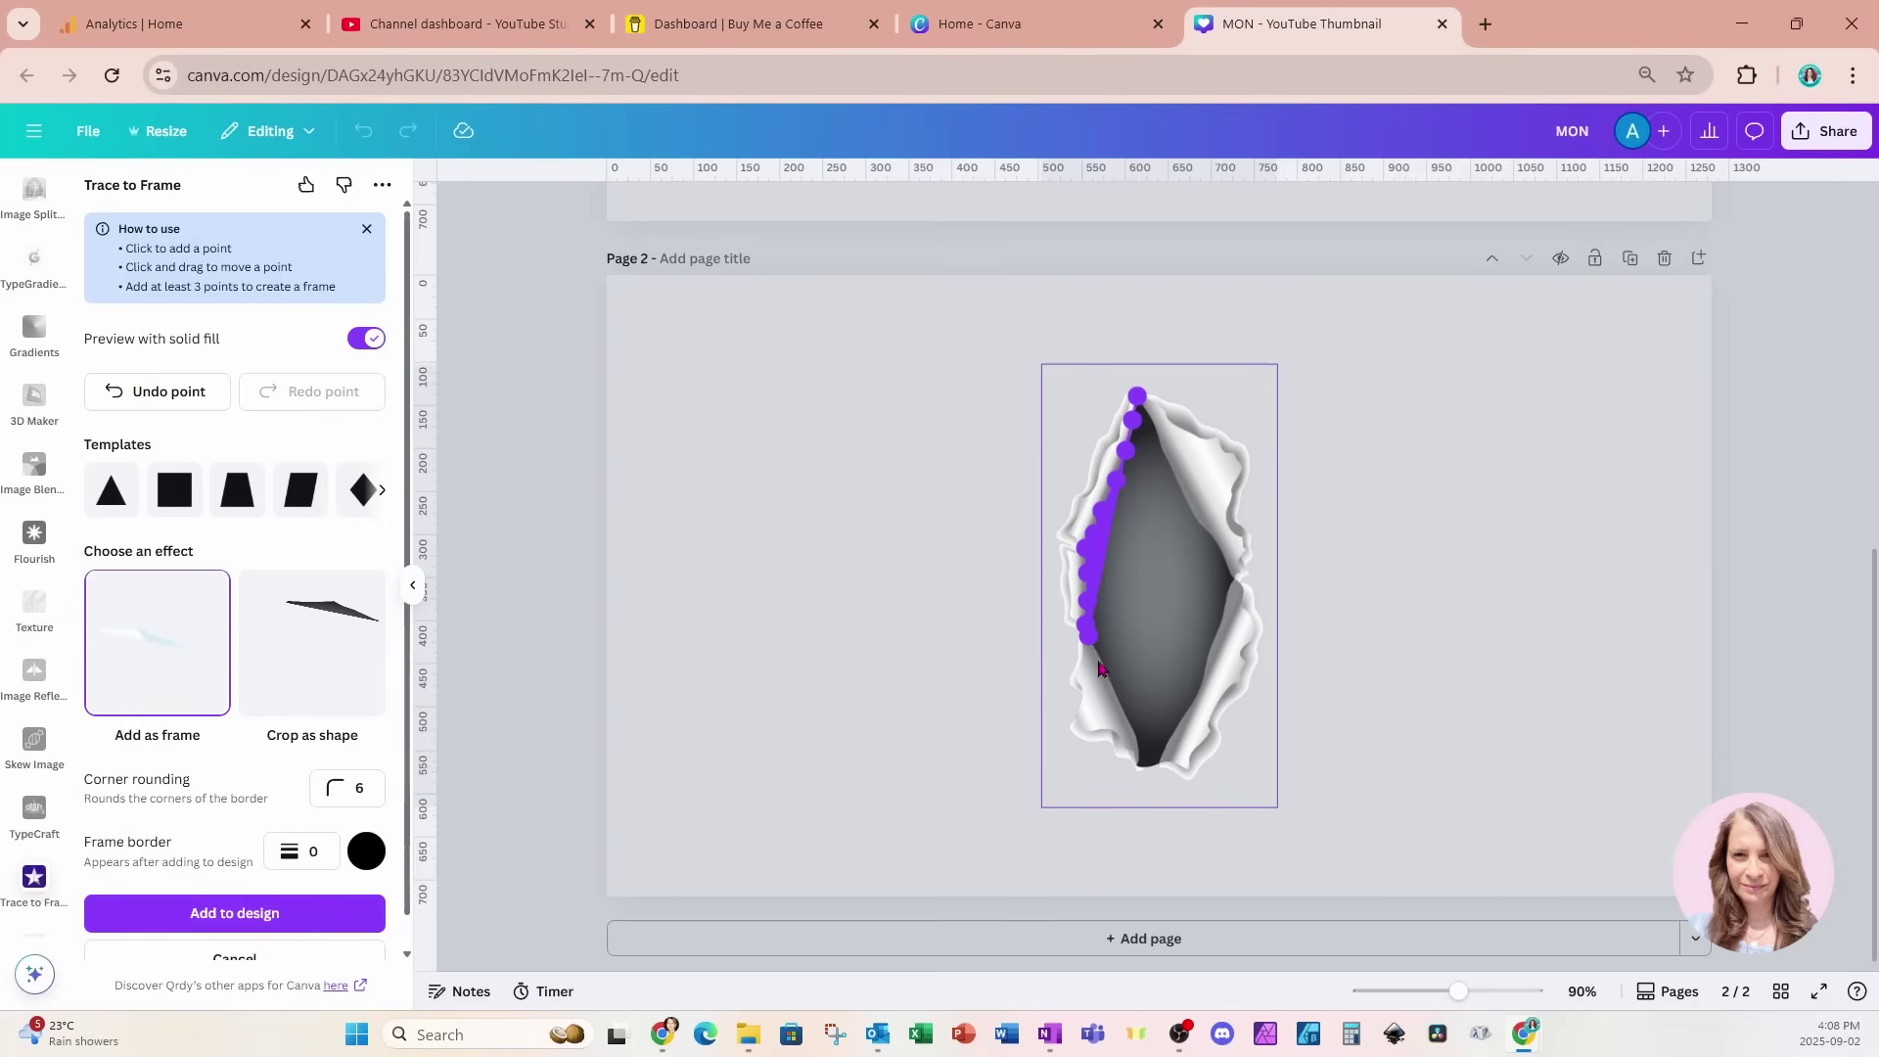
click(1102, 658)
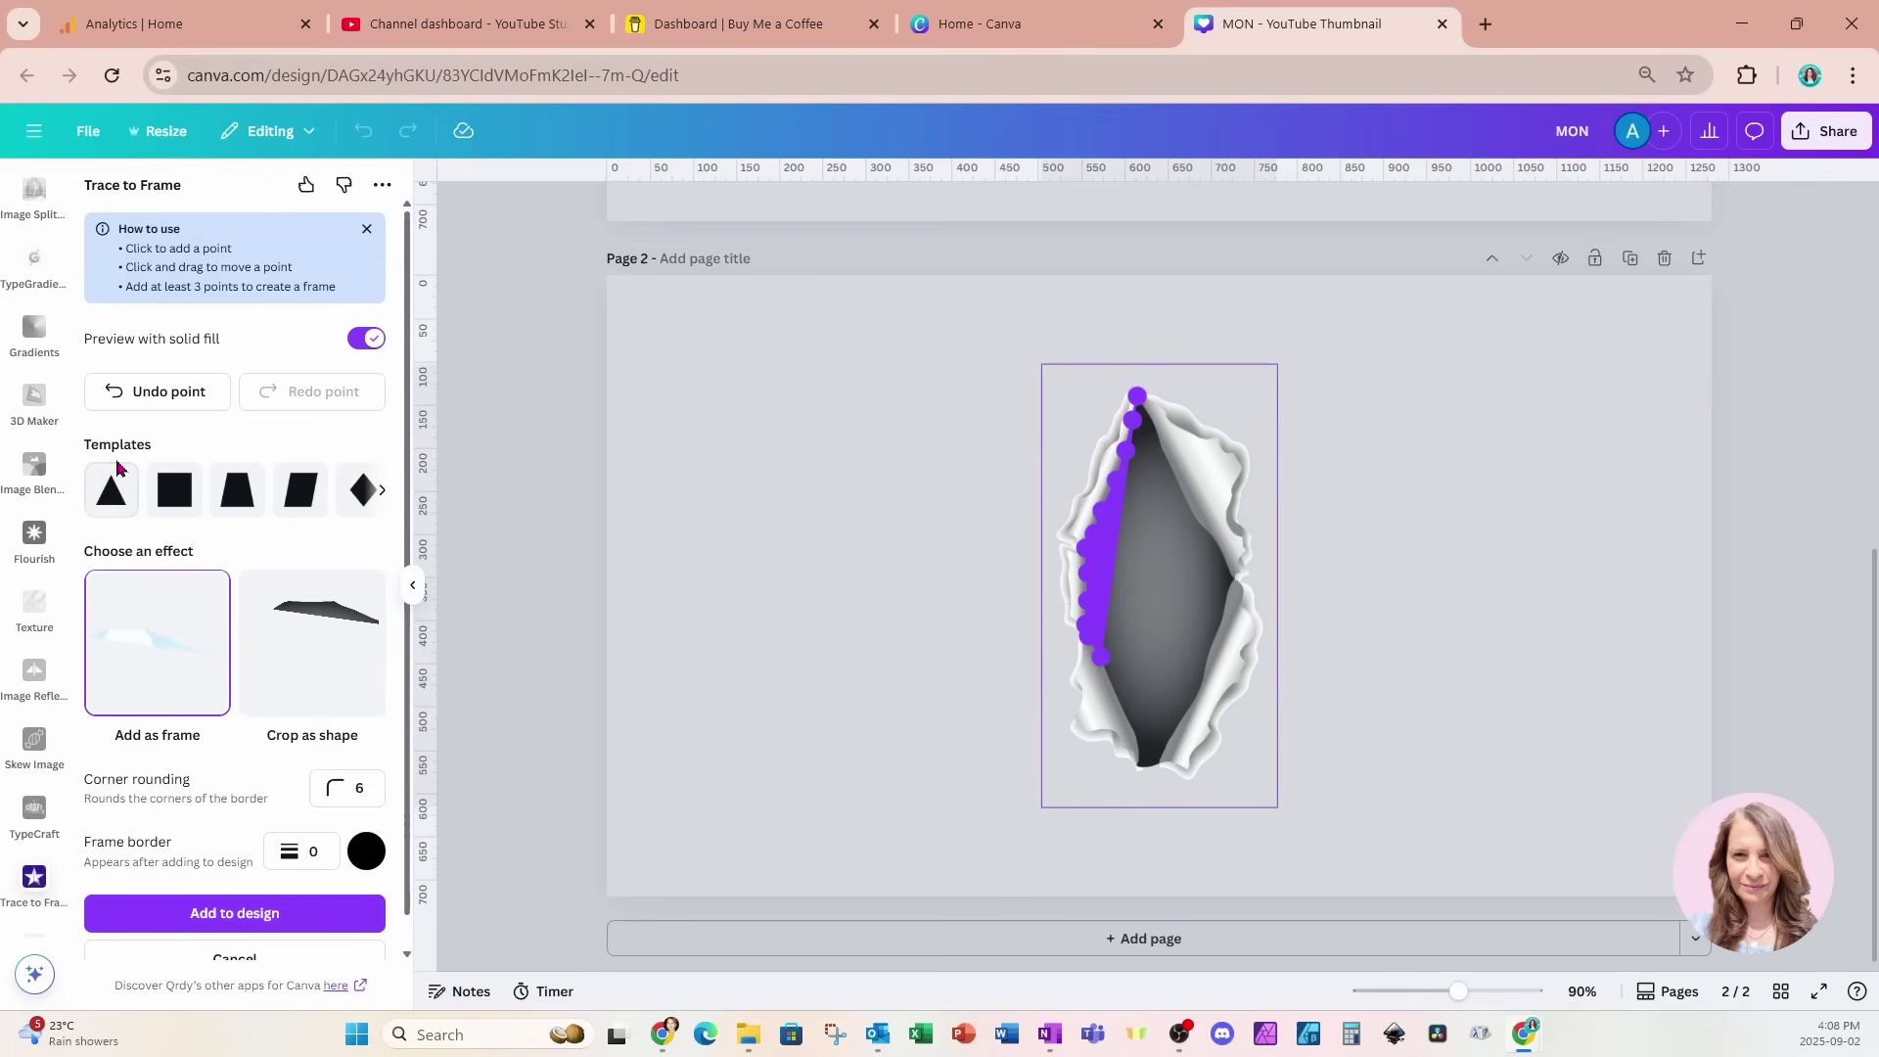
click(1112, 685)
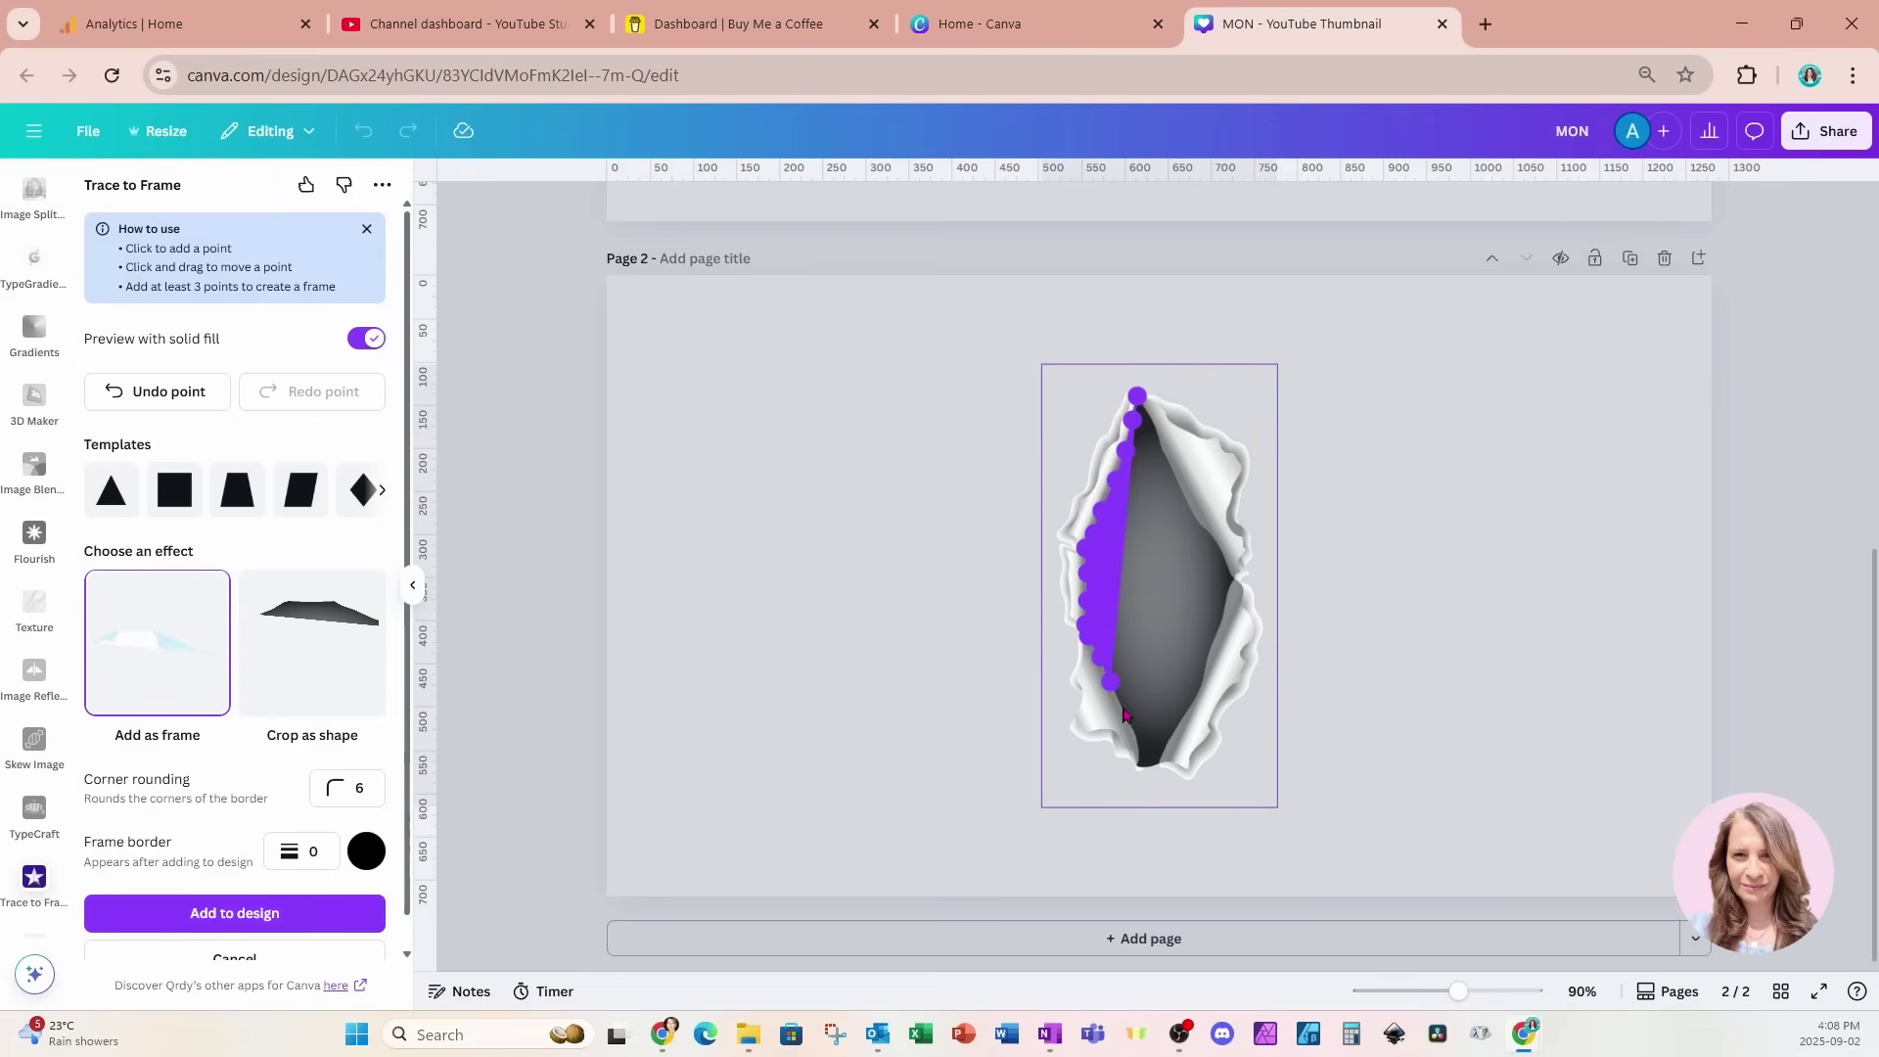
click(1123, 706)
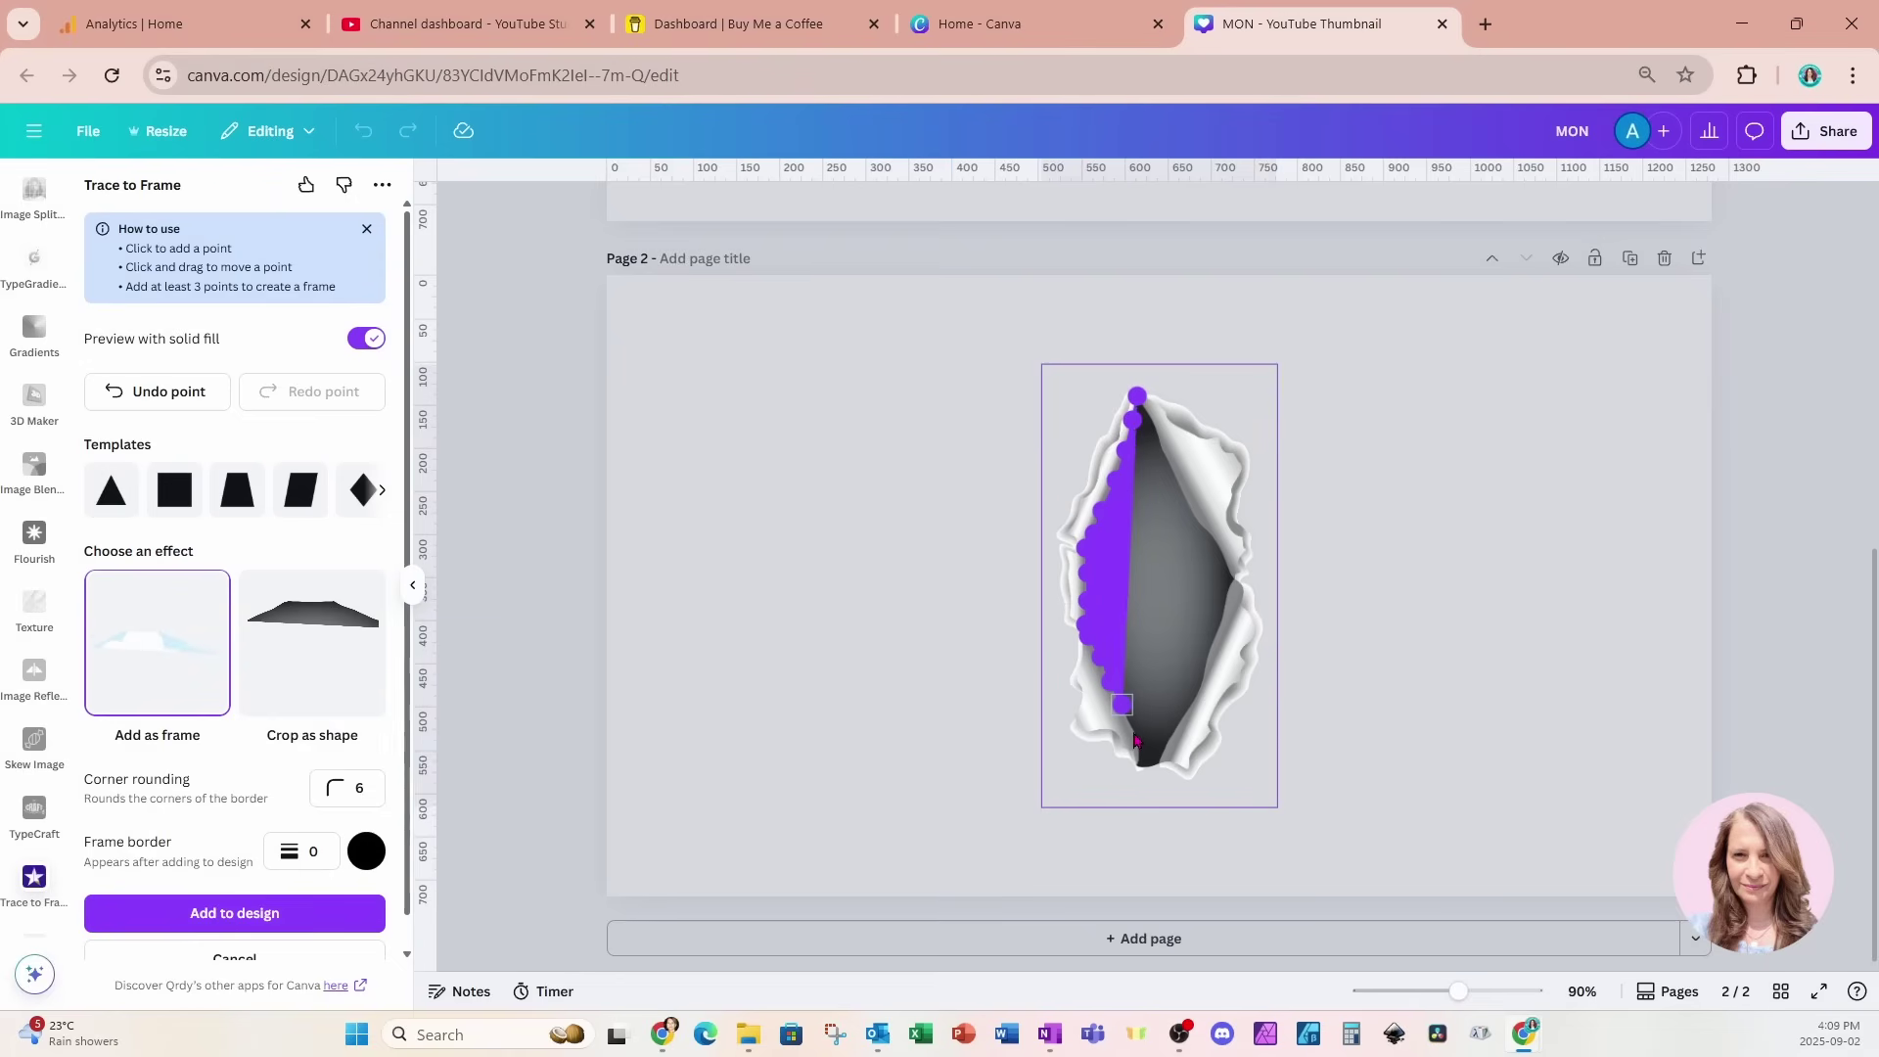
click(1128, 726)
click(1137, 748)
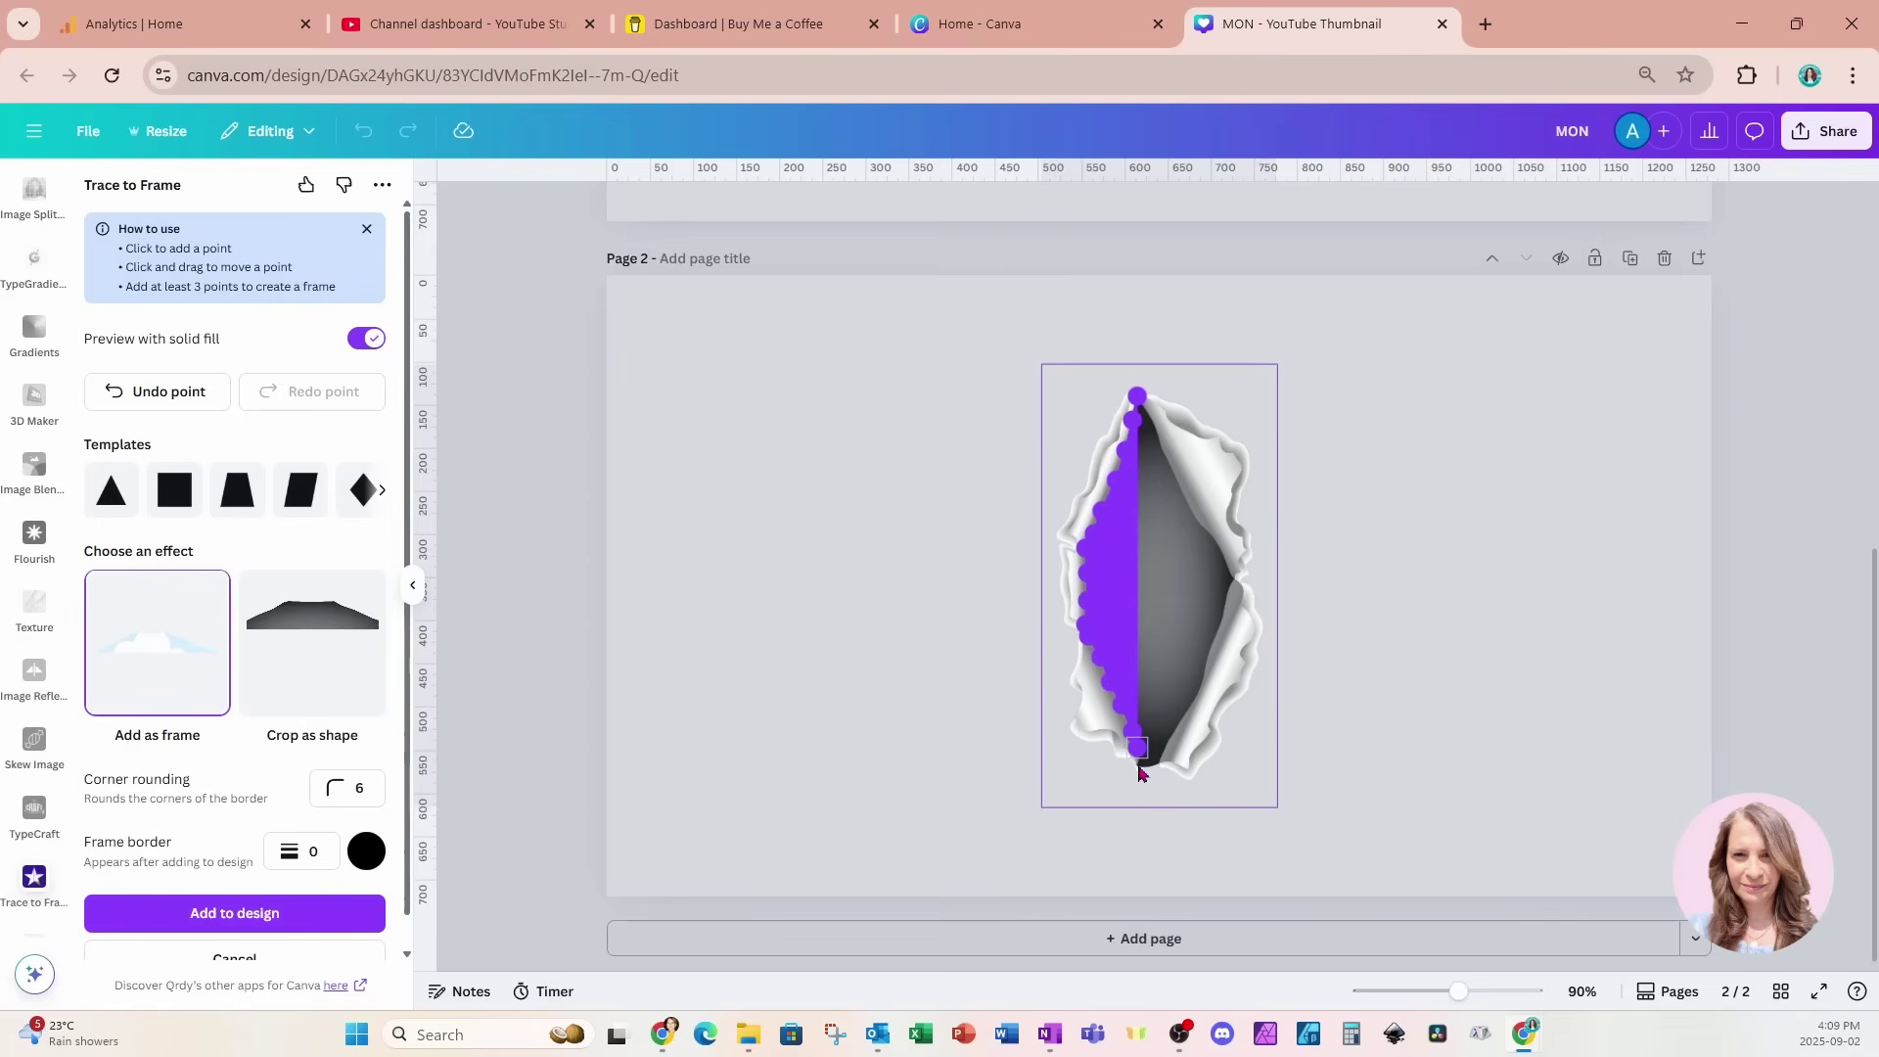
click(1138, 764)
- Carry the trace across the bottom tip and add points partway up the right edge
click(1151, 764)
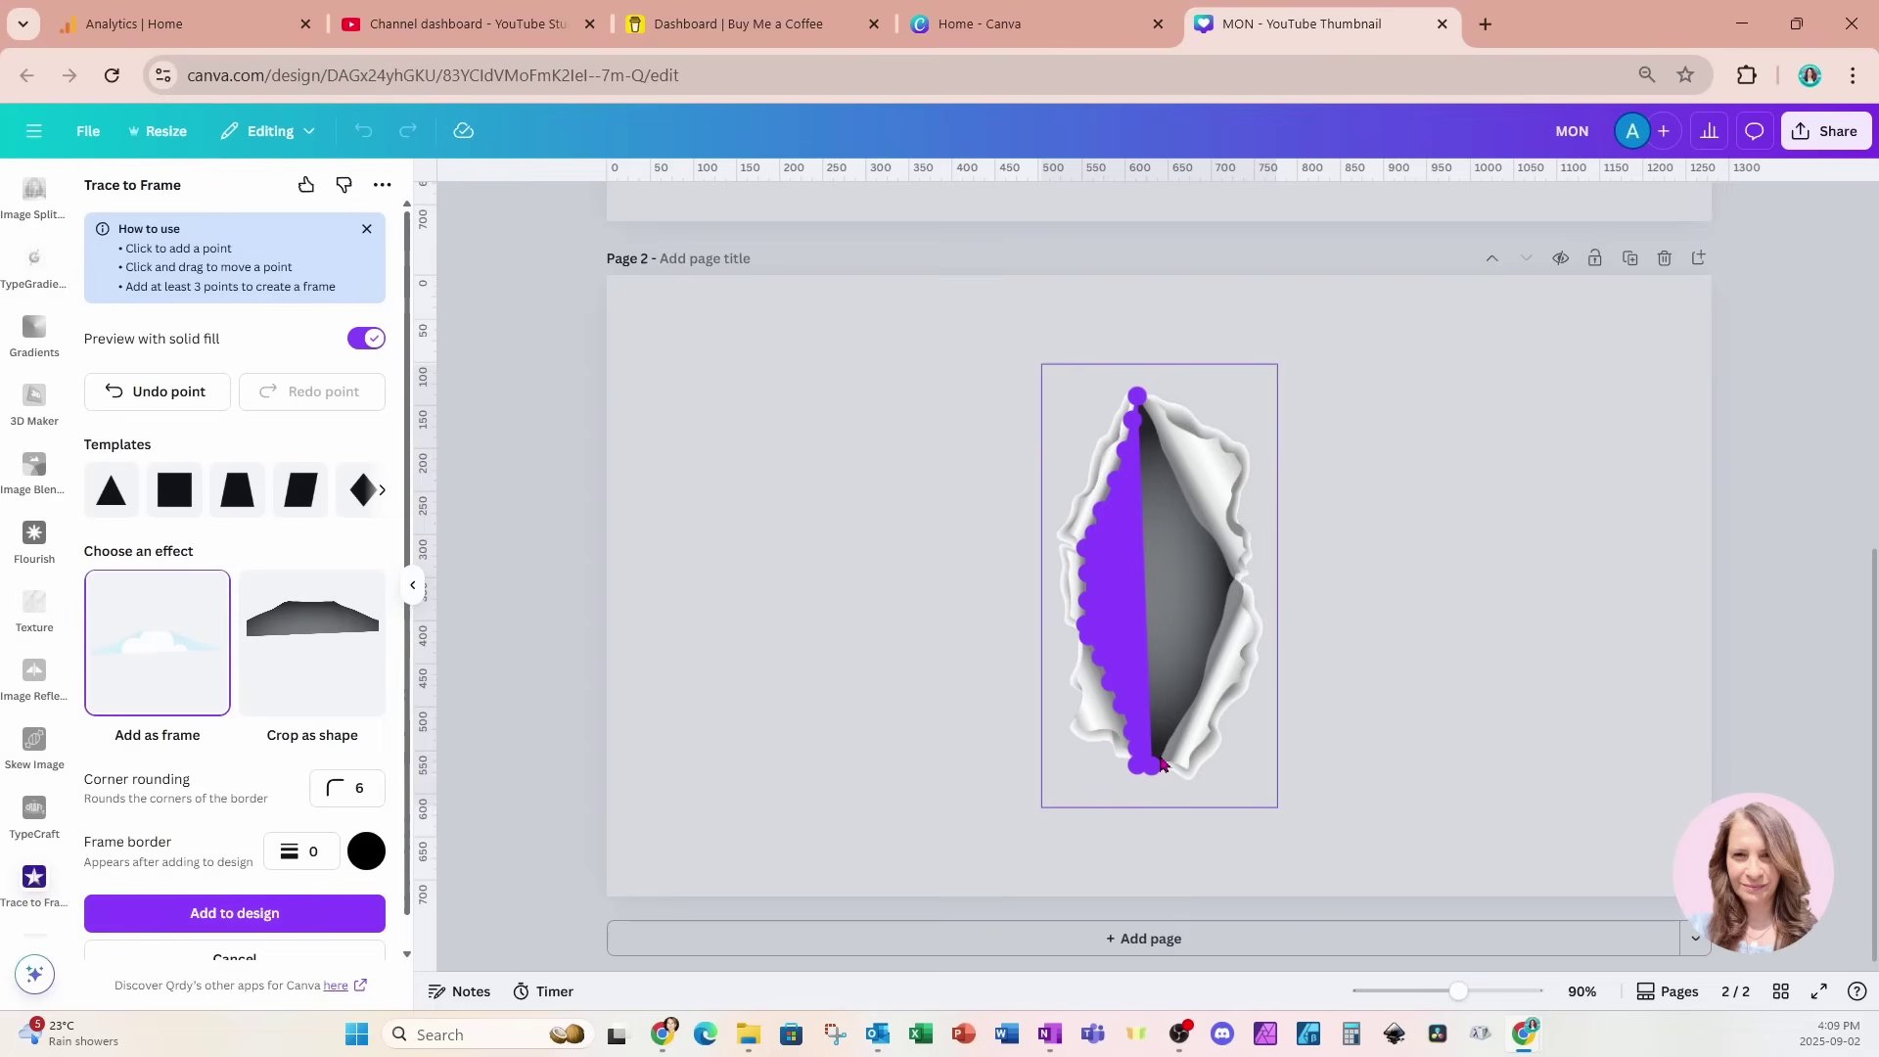
click(1162, 752)
click(1168, 740)
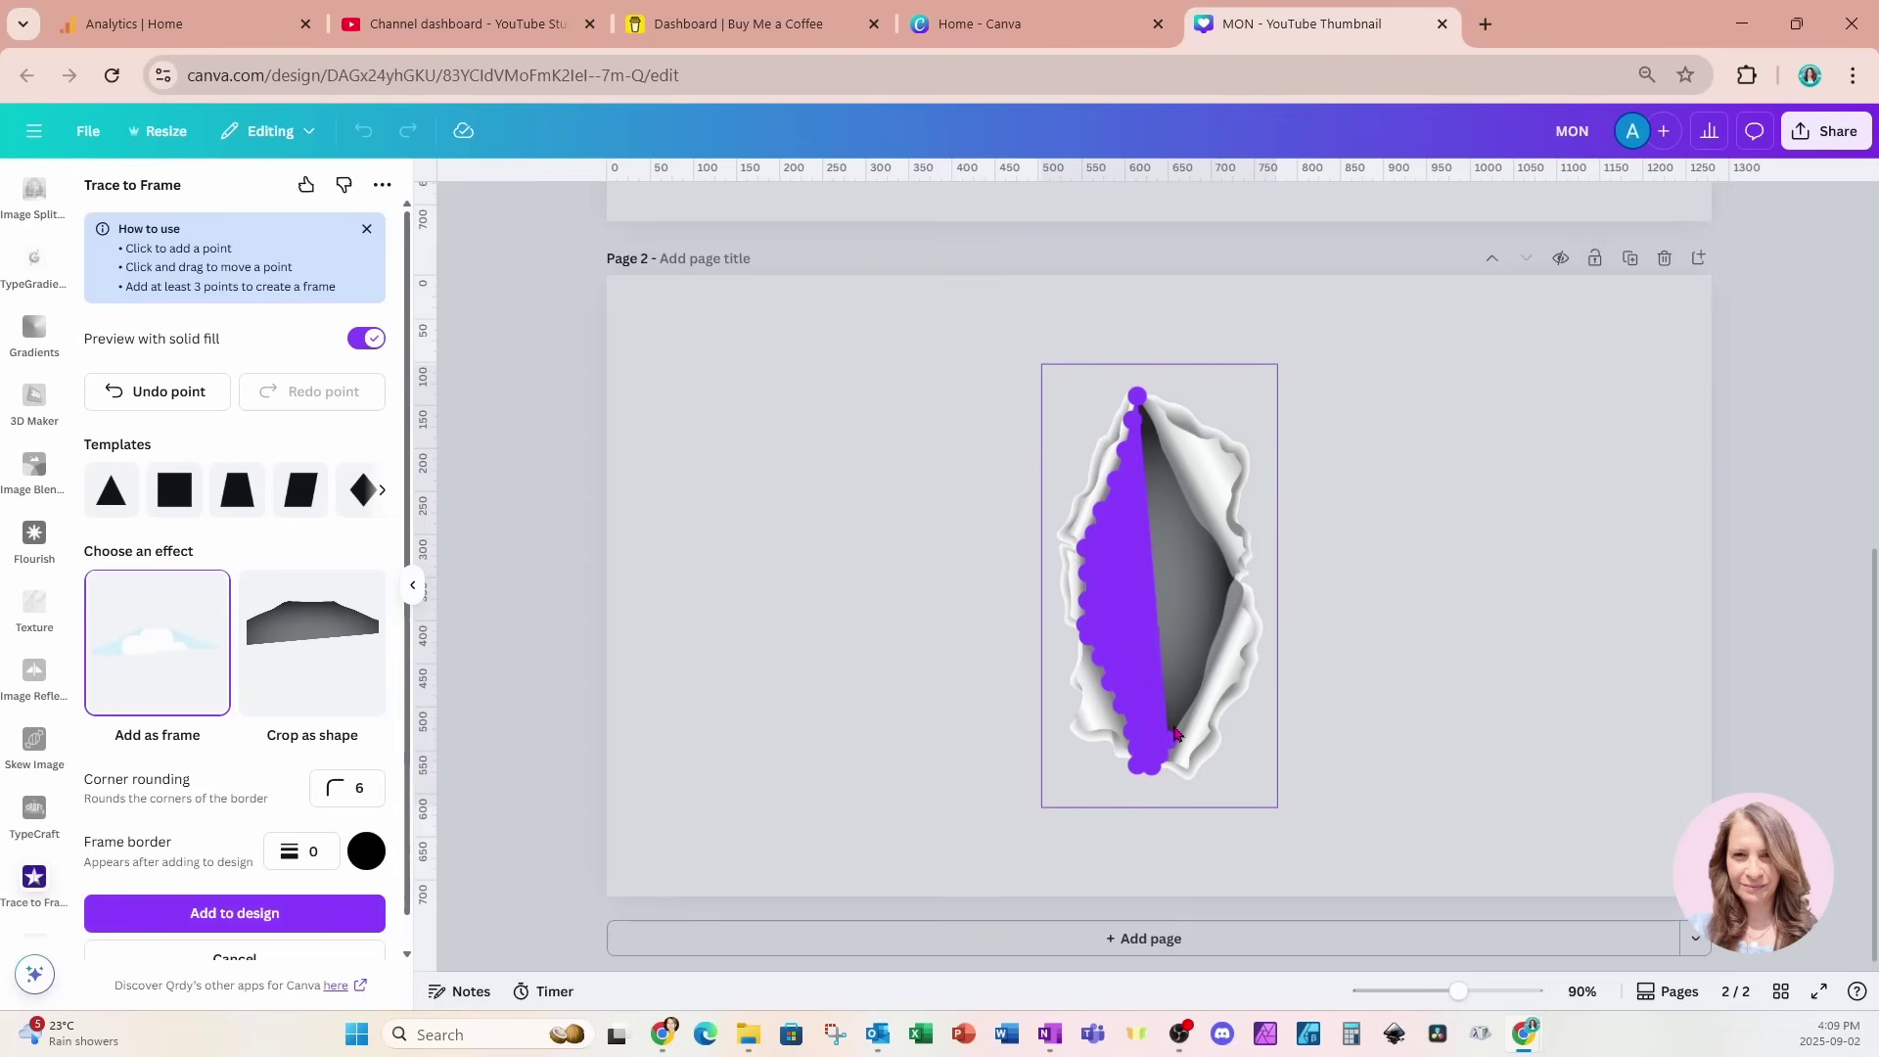
click(1175, 722)
click(1188, 697)
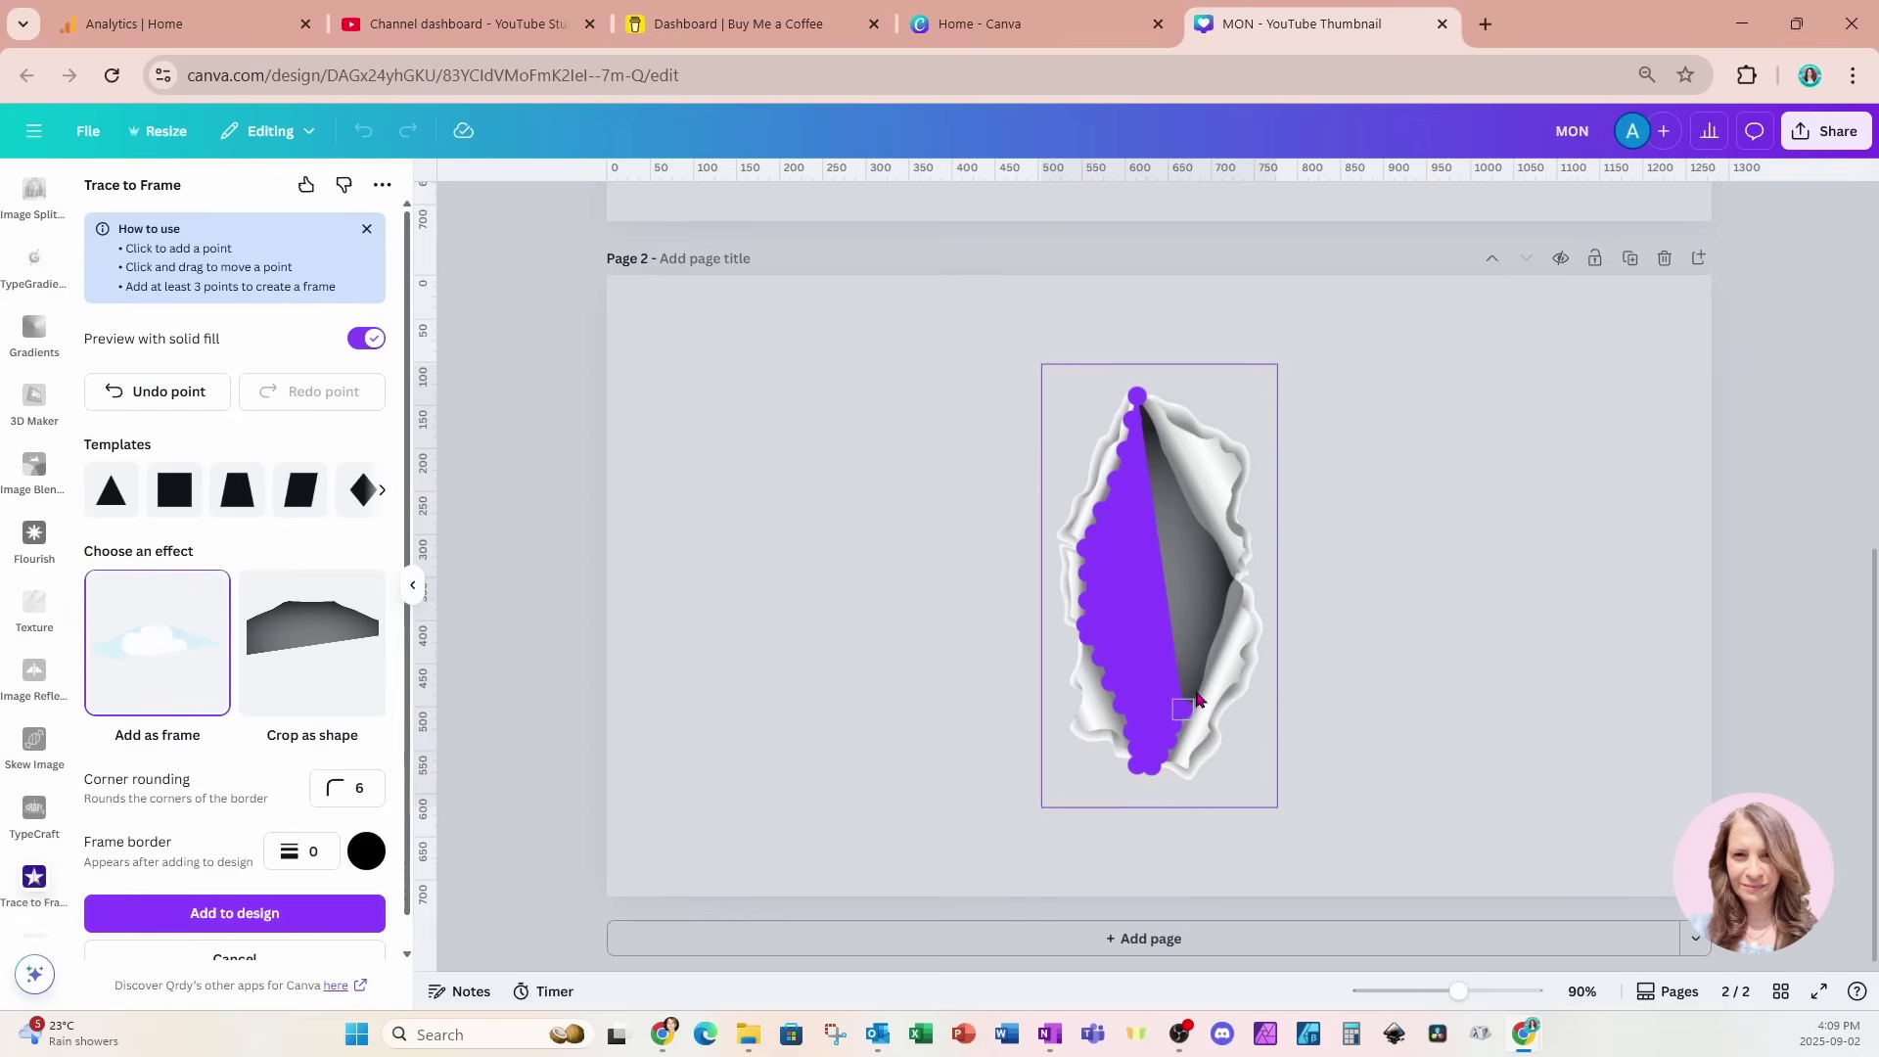
- Add points up the right edge and adjust the upper-right vertices to follow the torn outline
click(1202, 685)
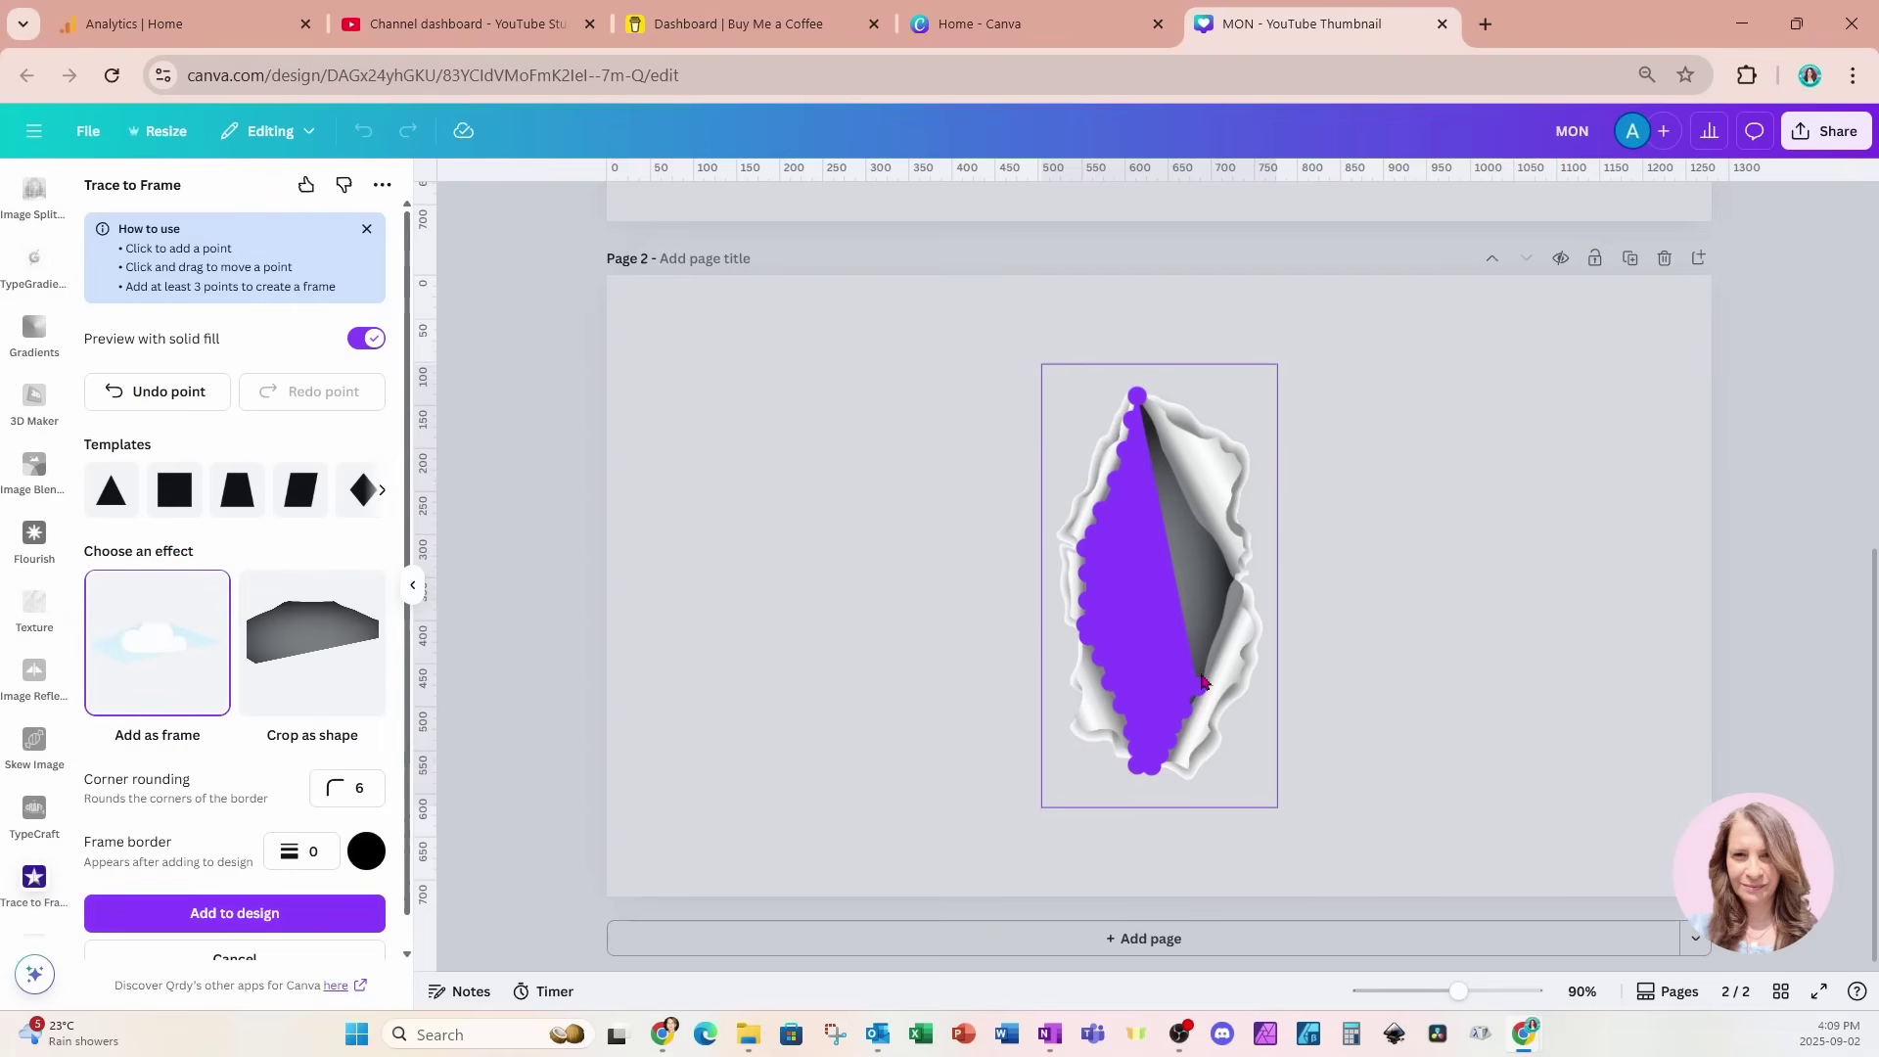
drag(1204, 682, 1232, 561)
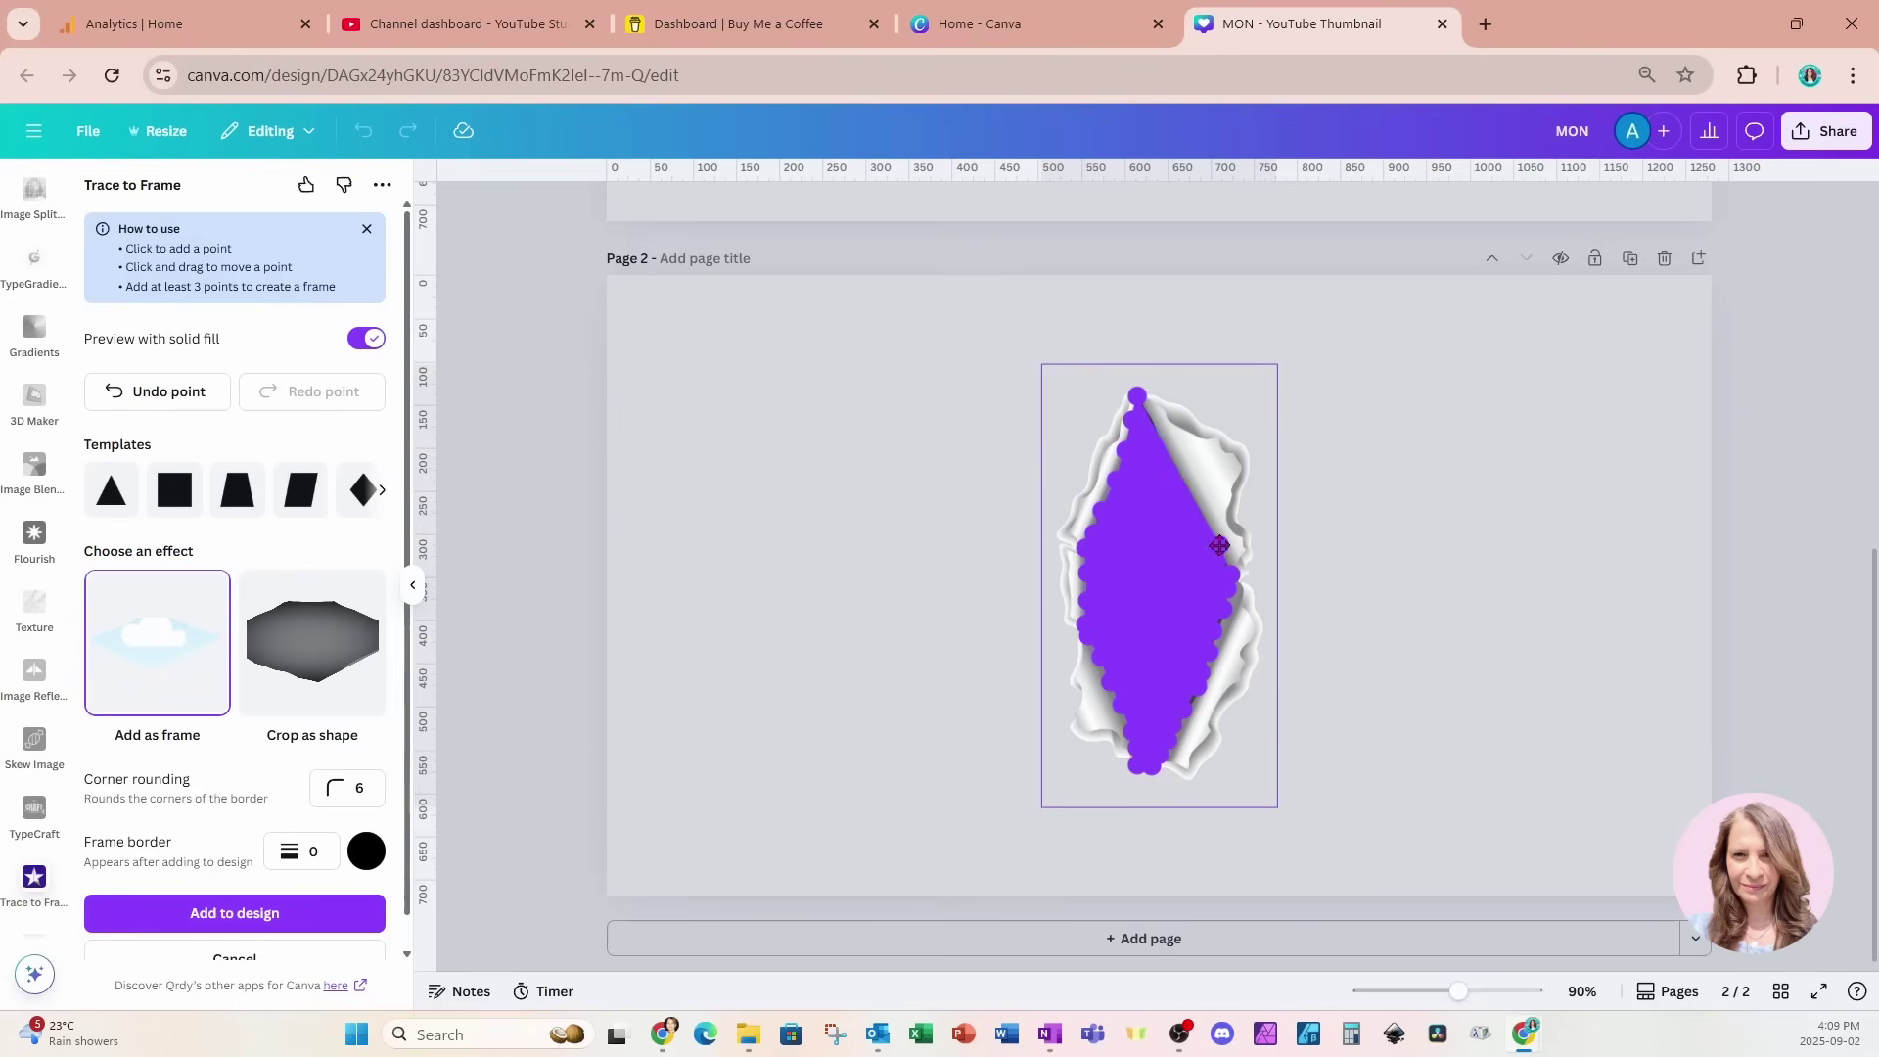
click(1194, 508)
mouse_move(1194, 508)
mouse_down()
mouse_move(1164, 517)
mouse_move(1174, 569)
mouse_move(1199, 538)
mouse_up()
drag(1181, 491, 1180, 504)
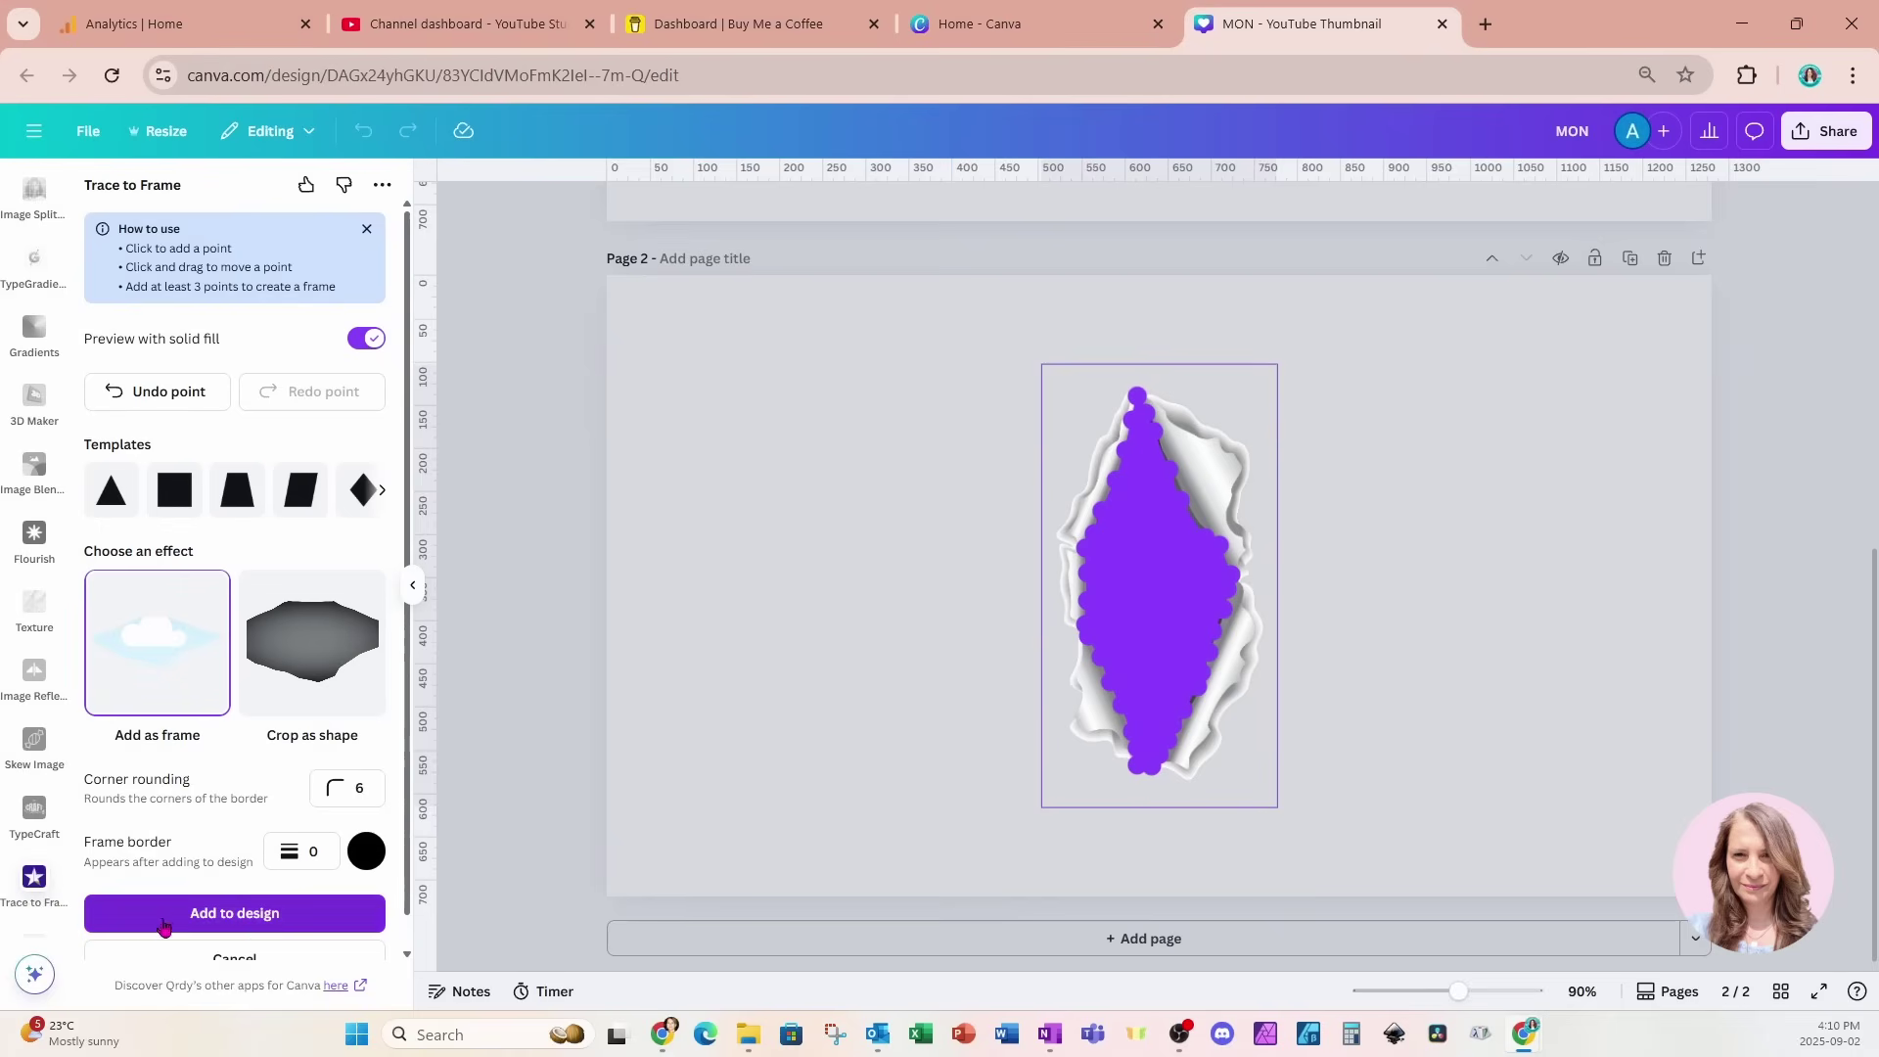
- Add the traced sky frame to the design, rotate it upright over the torn paper, and select both
click(258, 922)
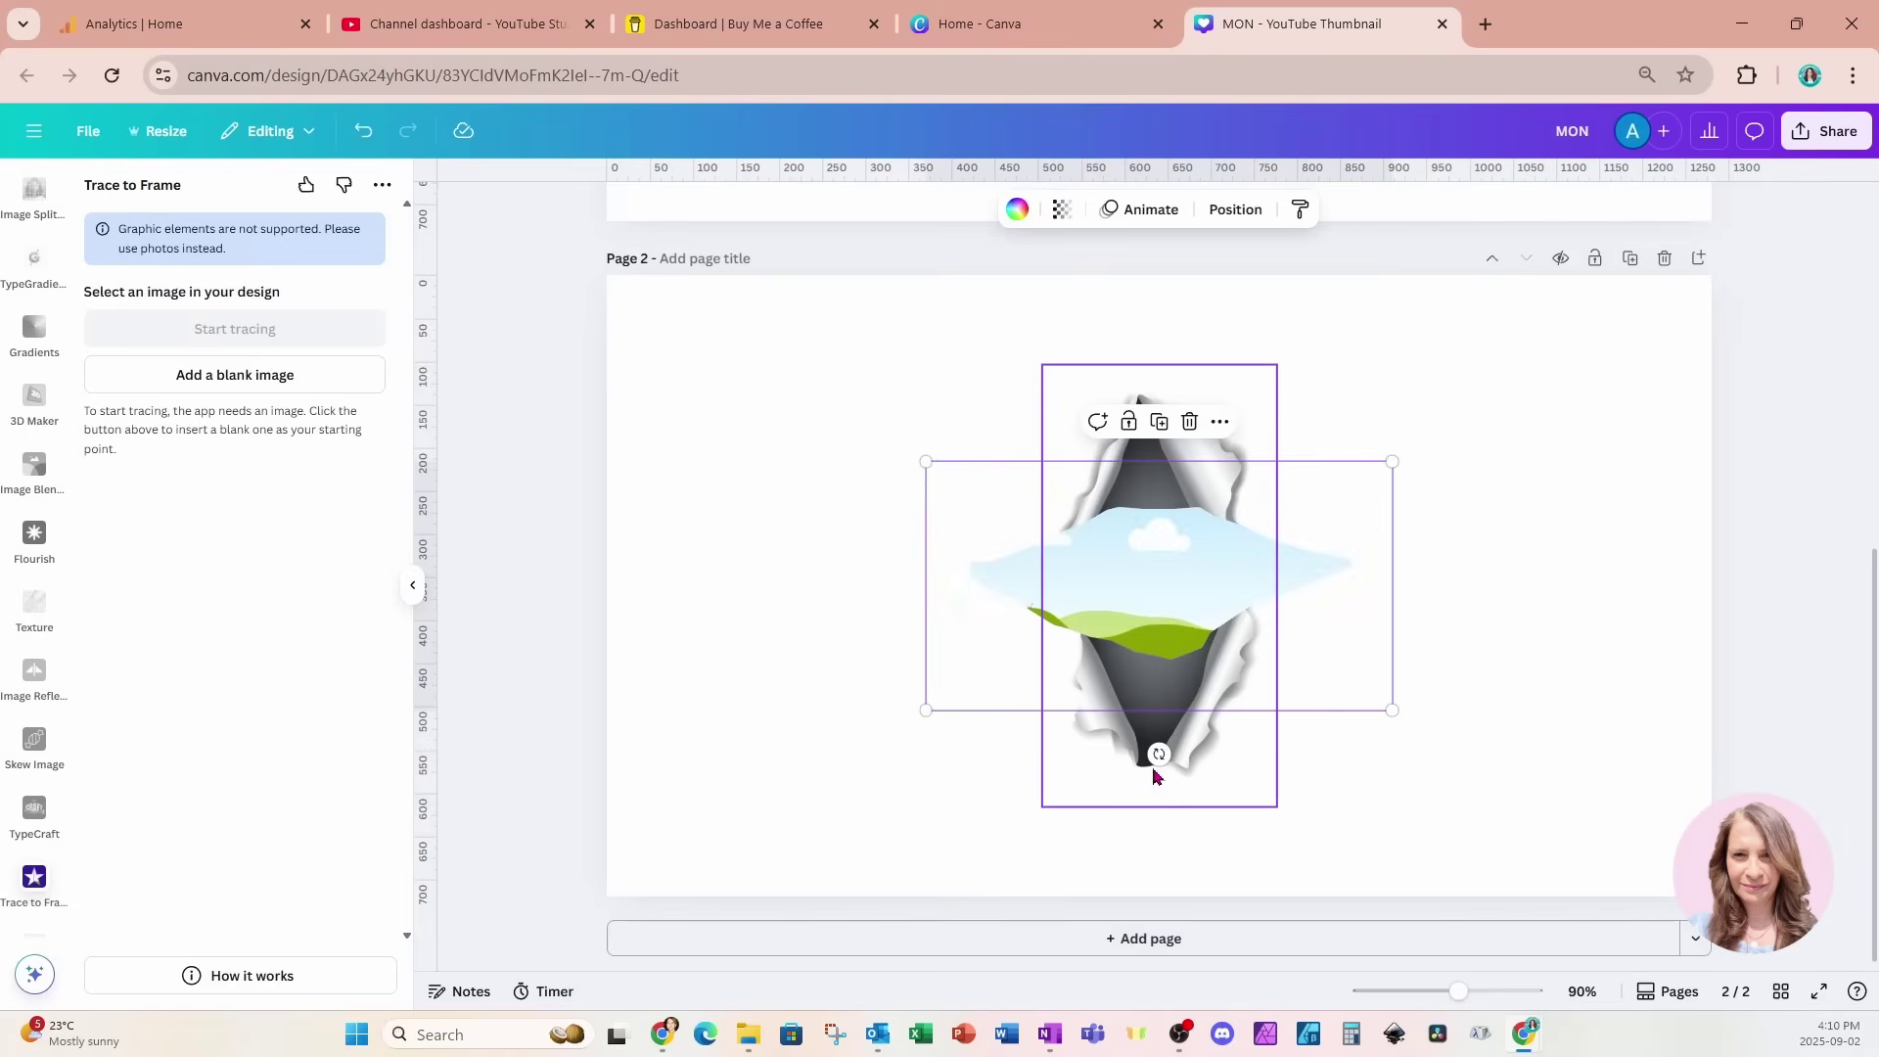
drag(1159, 754, 1286, 582)
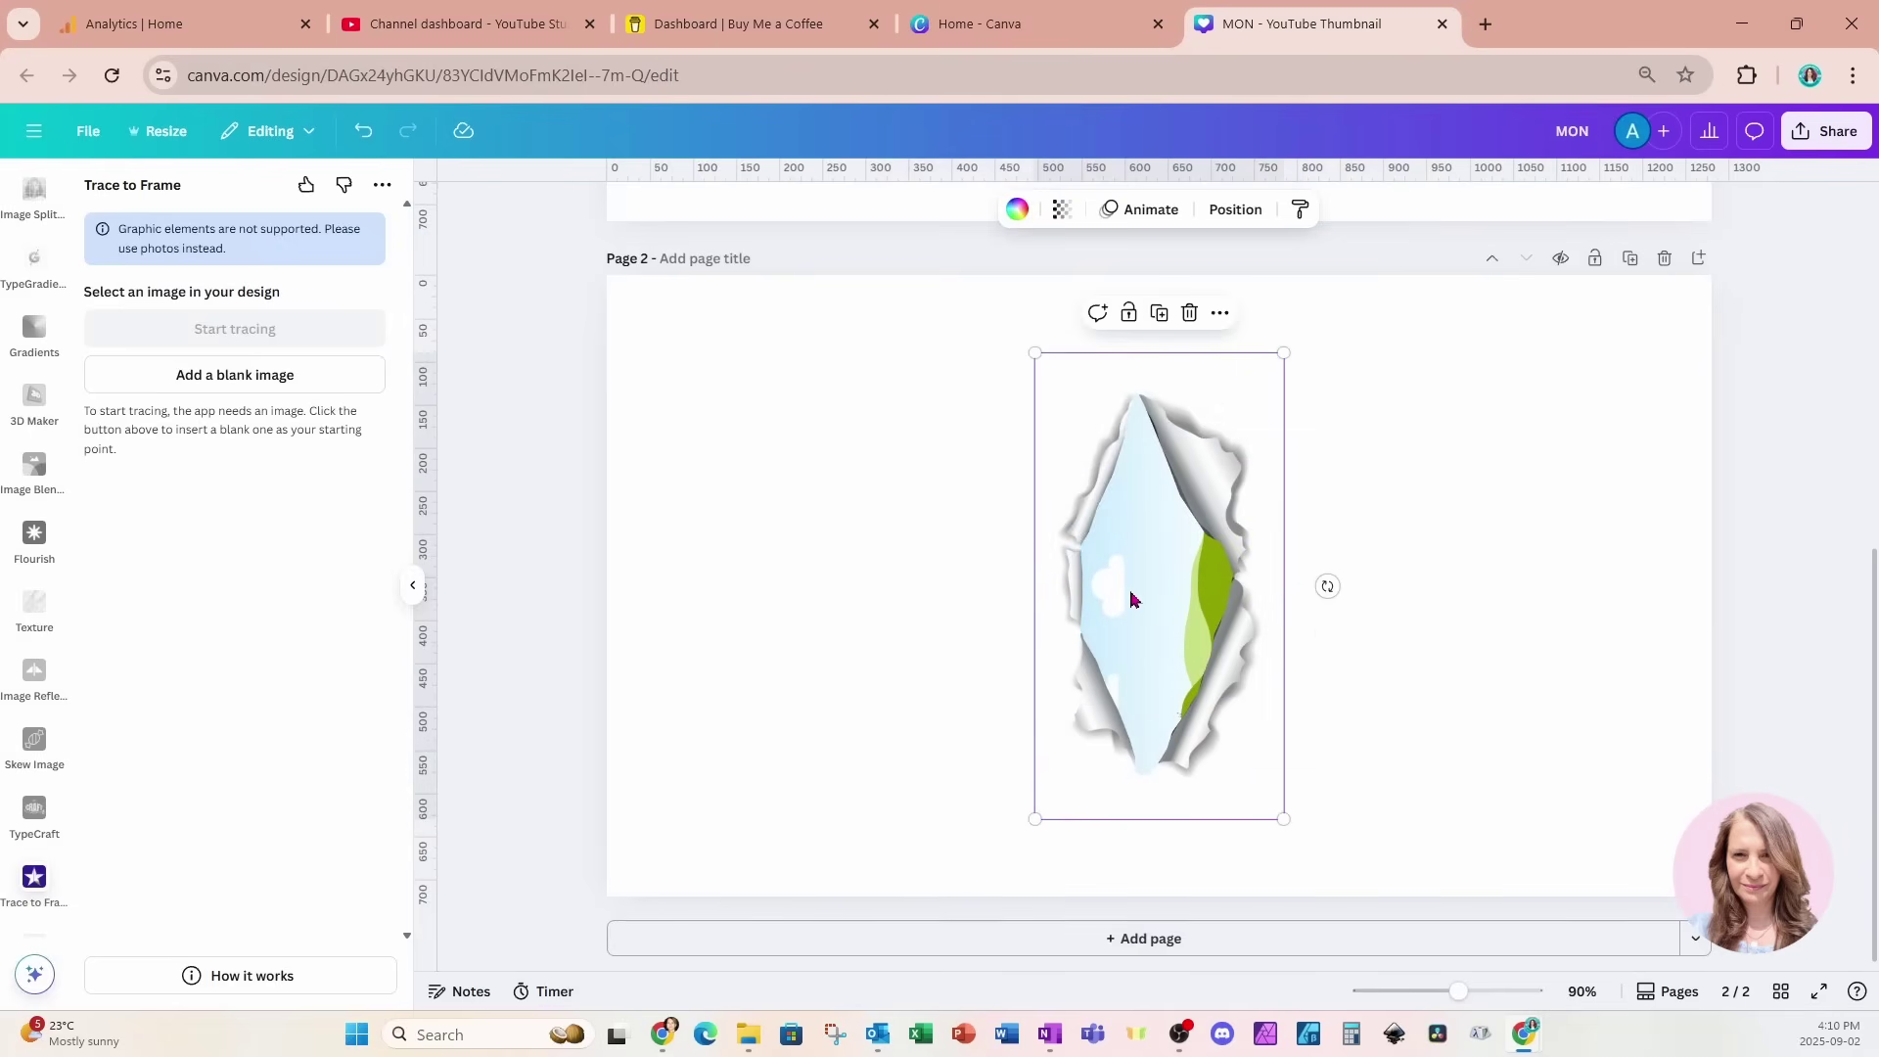
drag(1130, 599, 1133, 588)
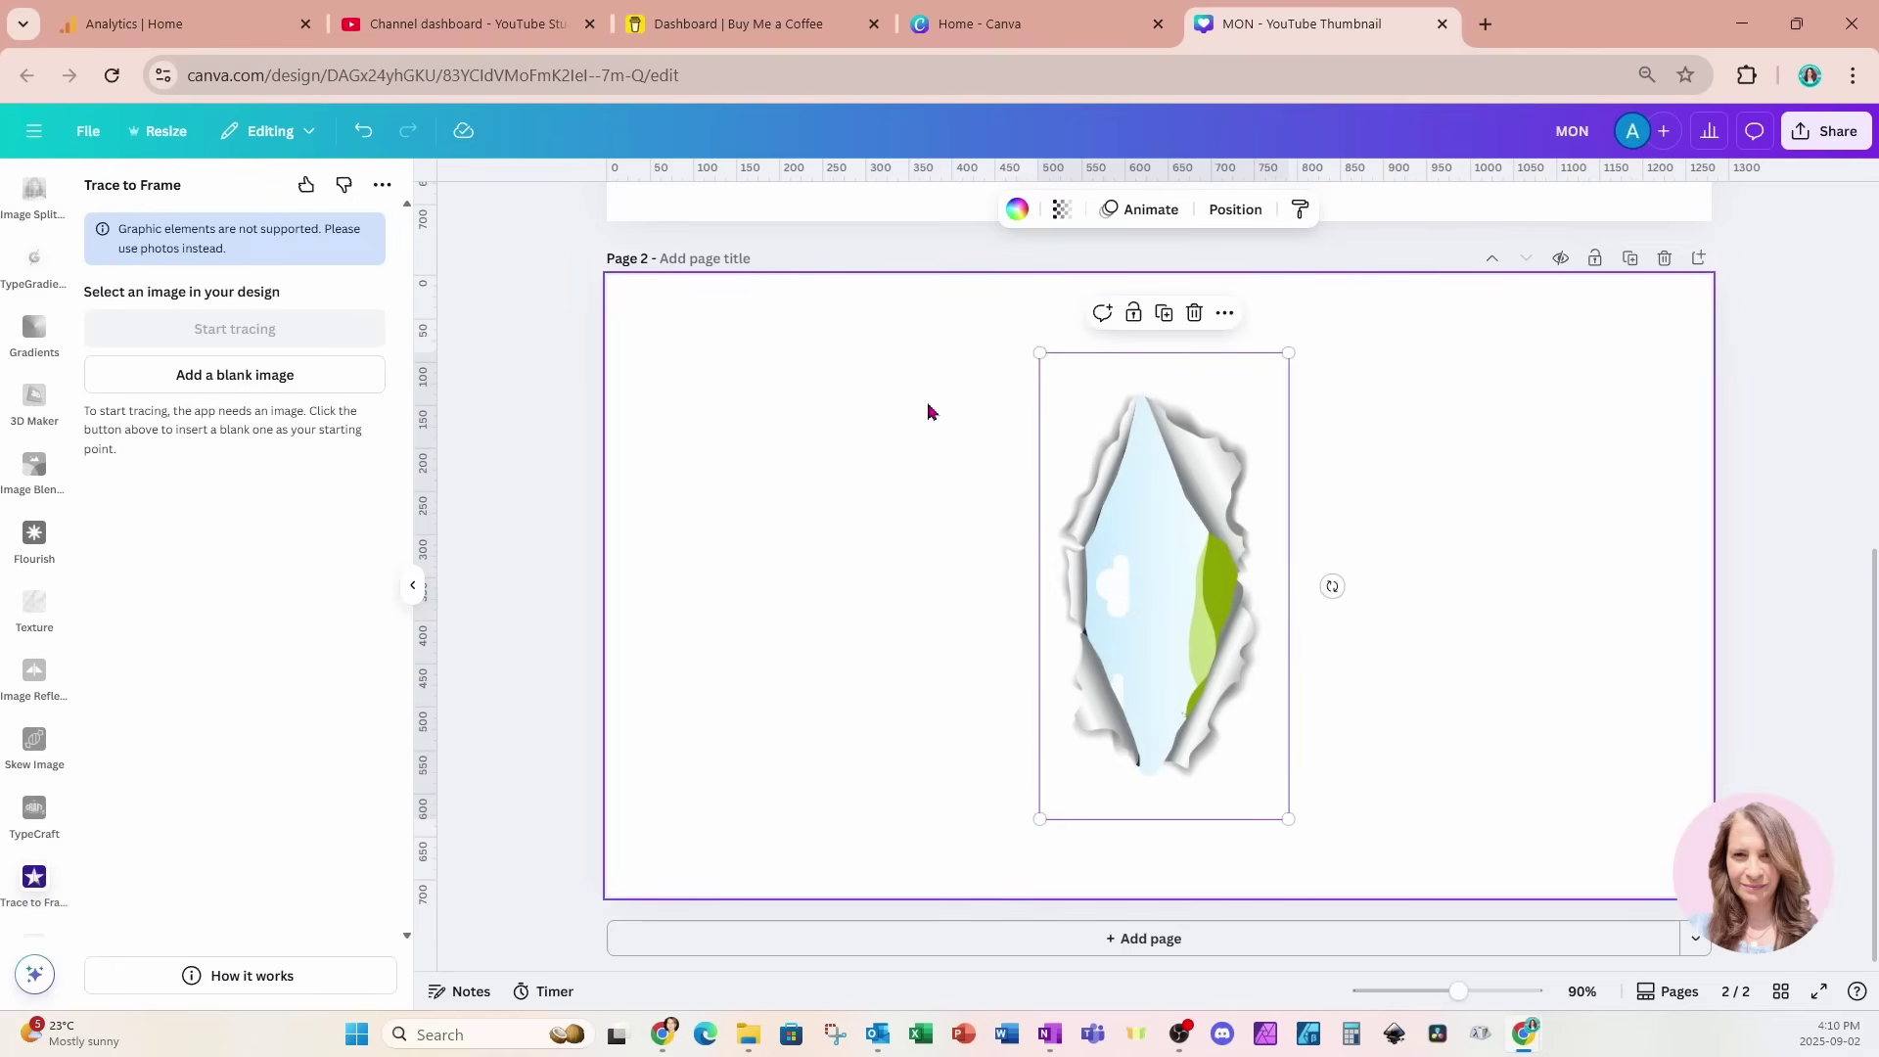
drag(928, 411, 1410, 898)
click(1227, 717)
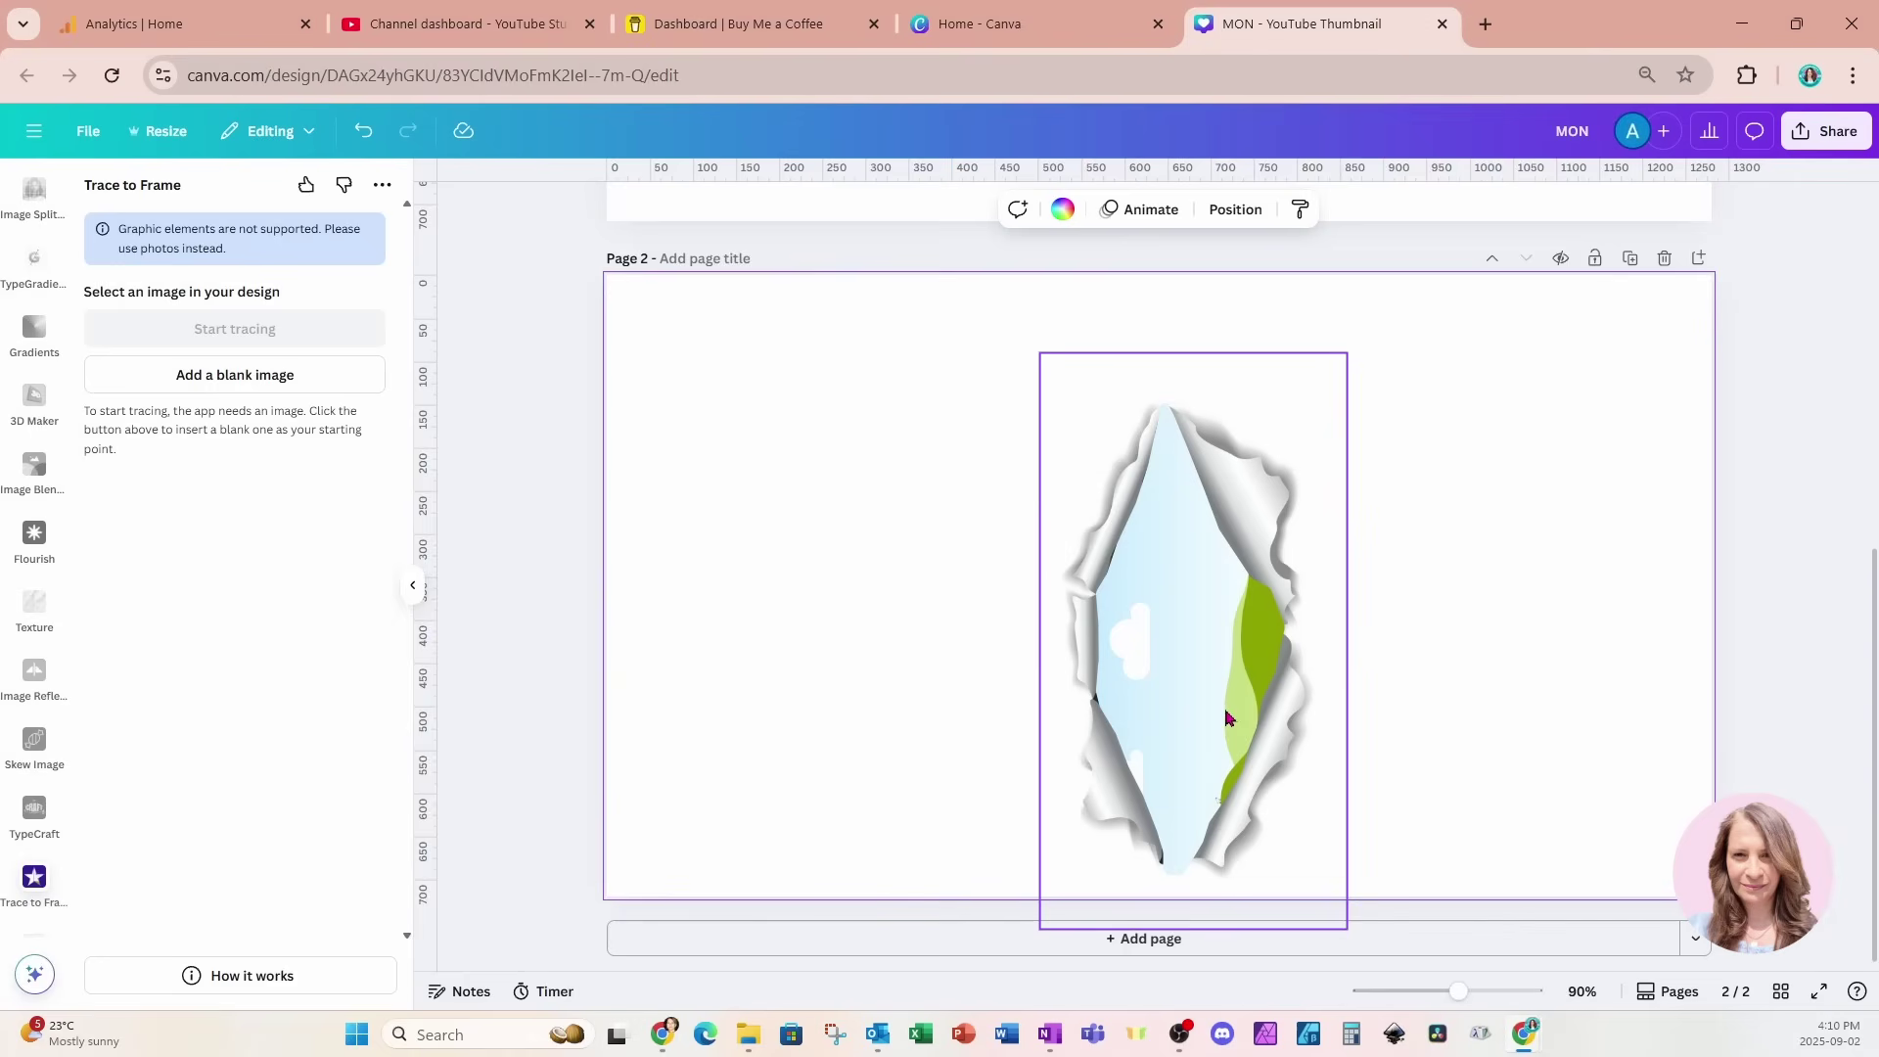
key(ctrl+z)
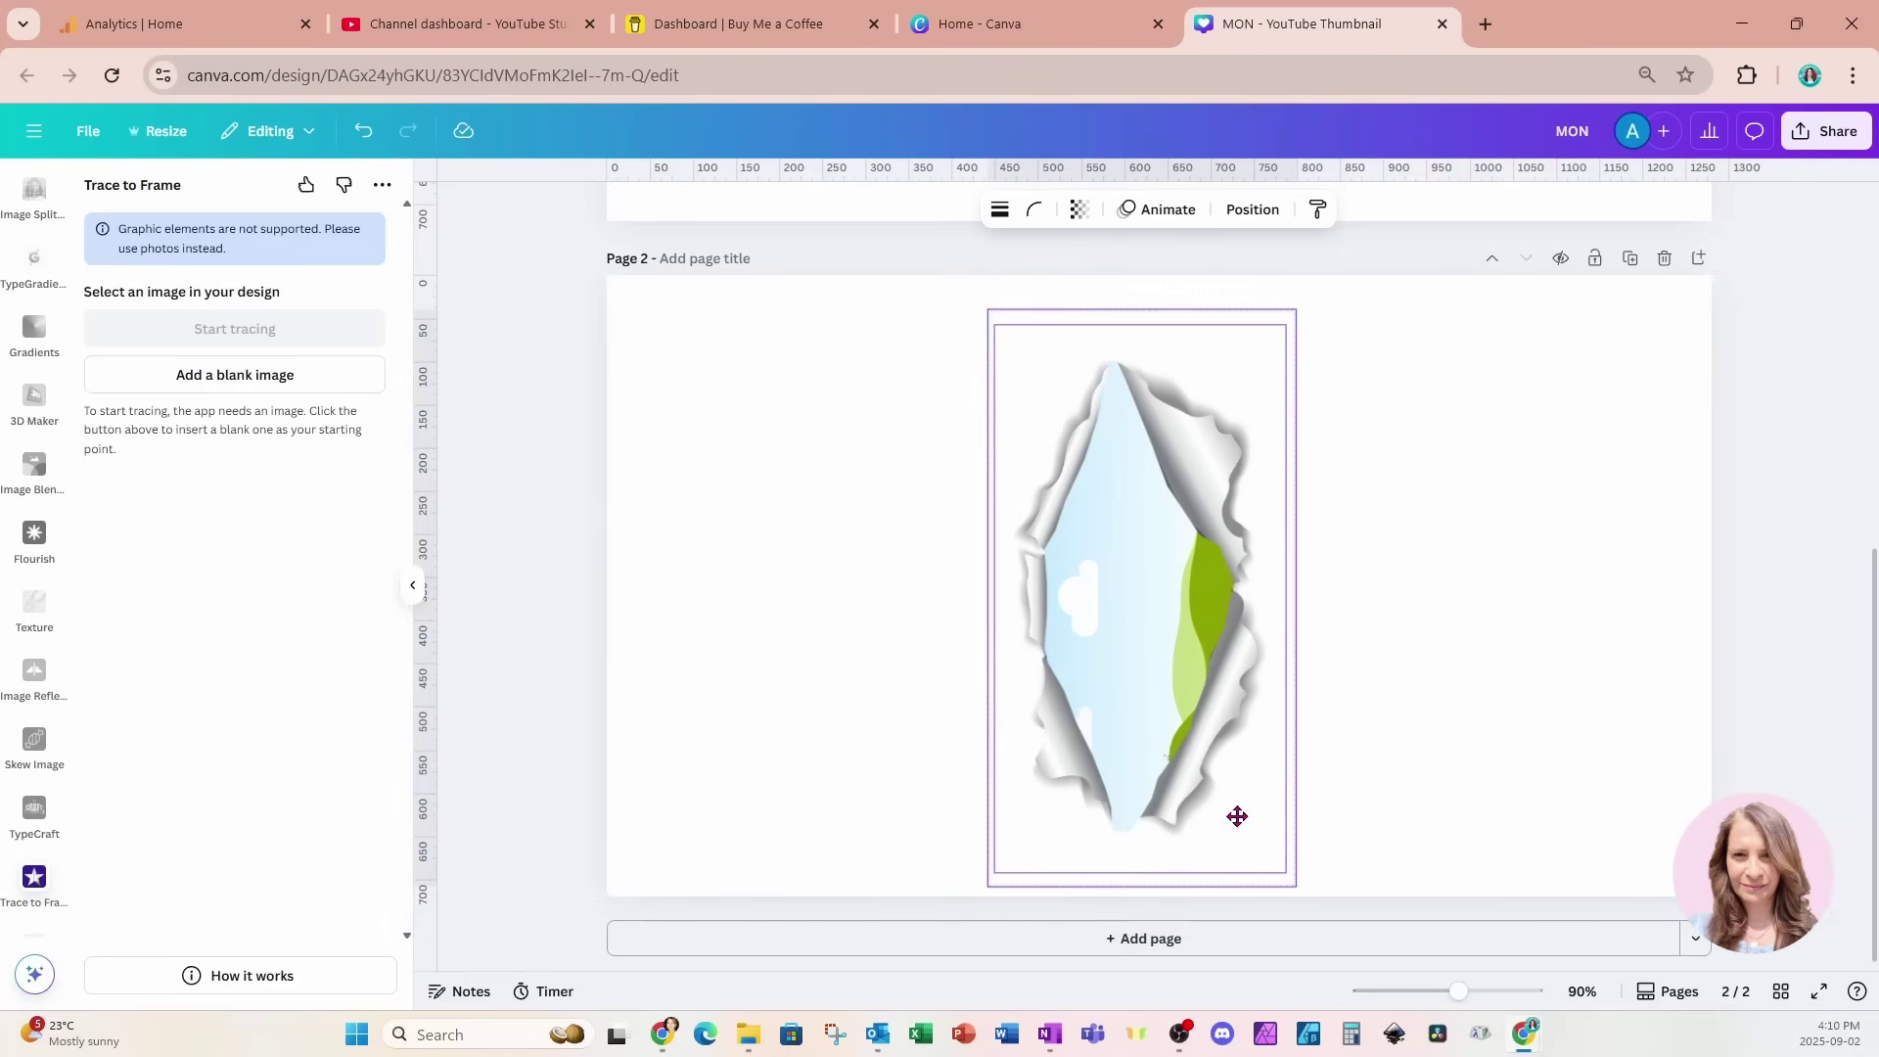
- Paste the torn-paper group onto the calendar page, shrink it and tilt it about -20°
scroll(1239, 825, up, 6)
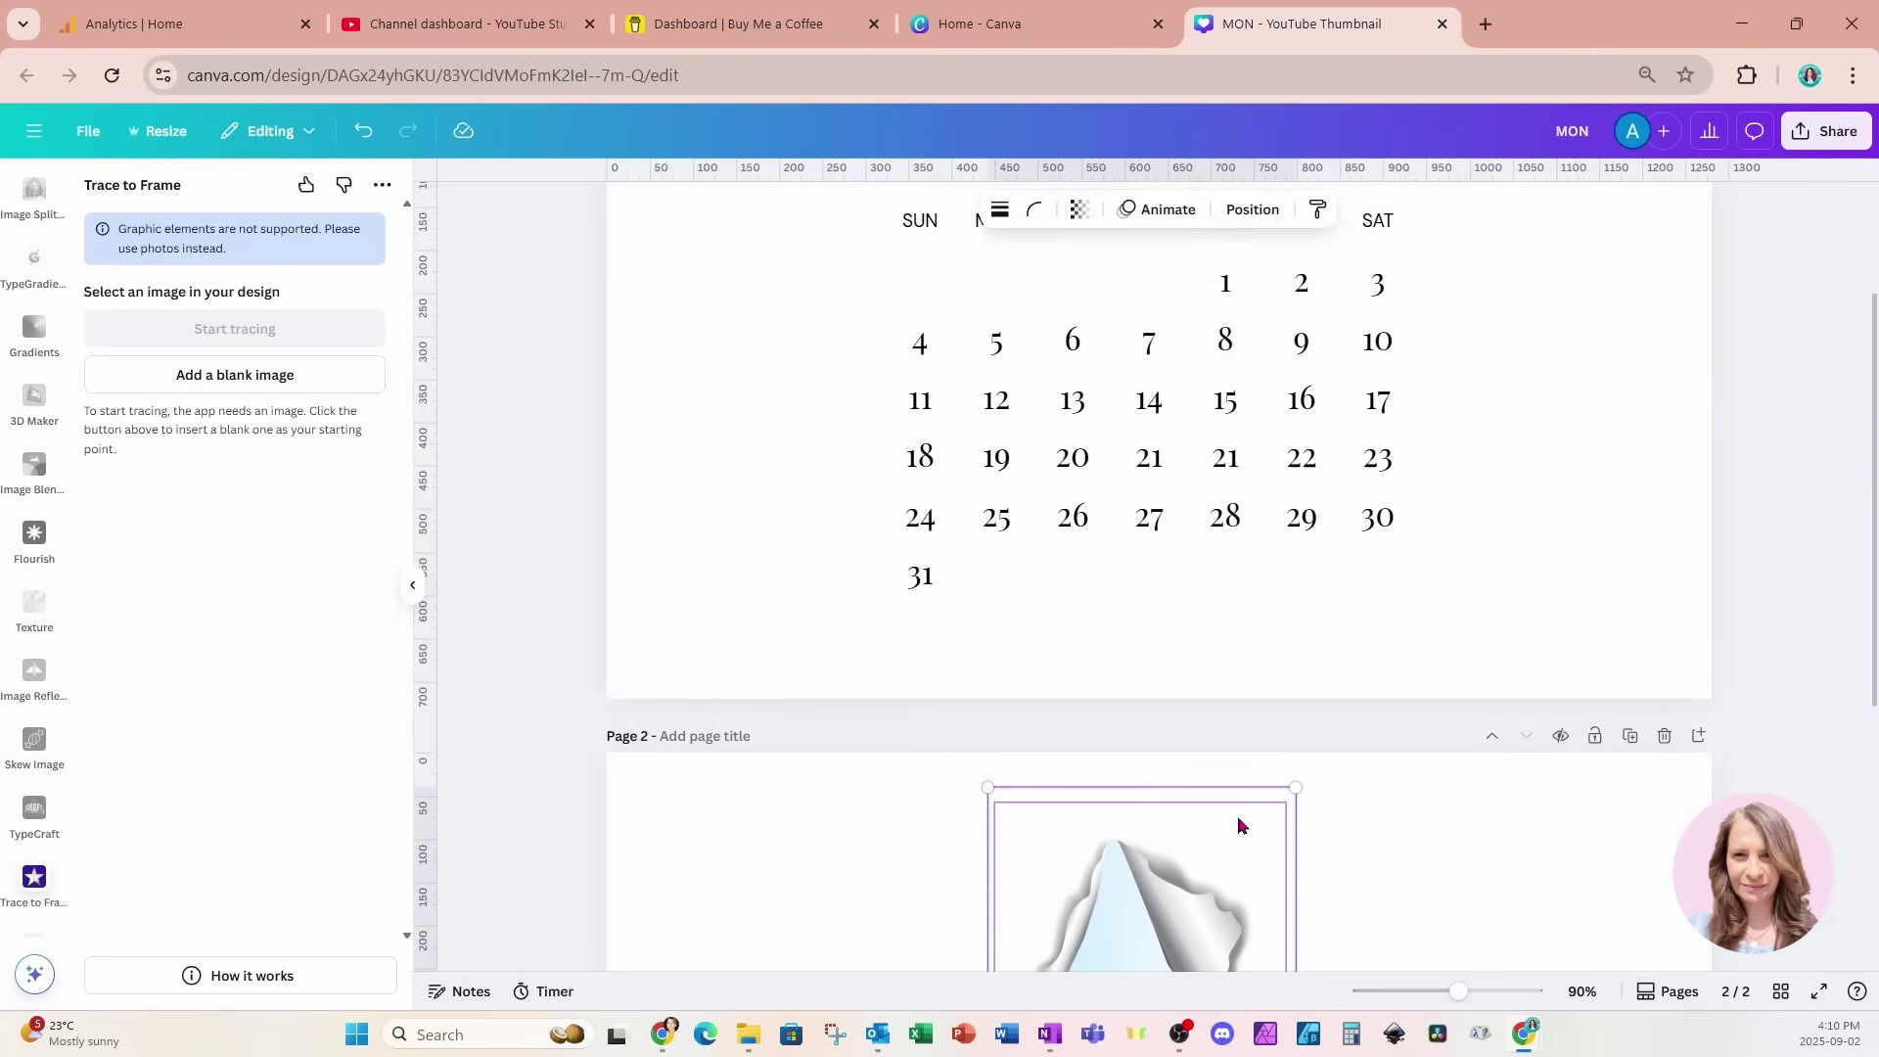
click(1642, 597)
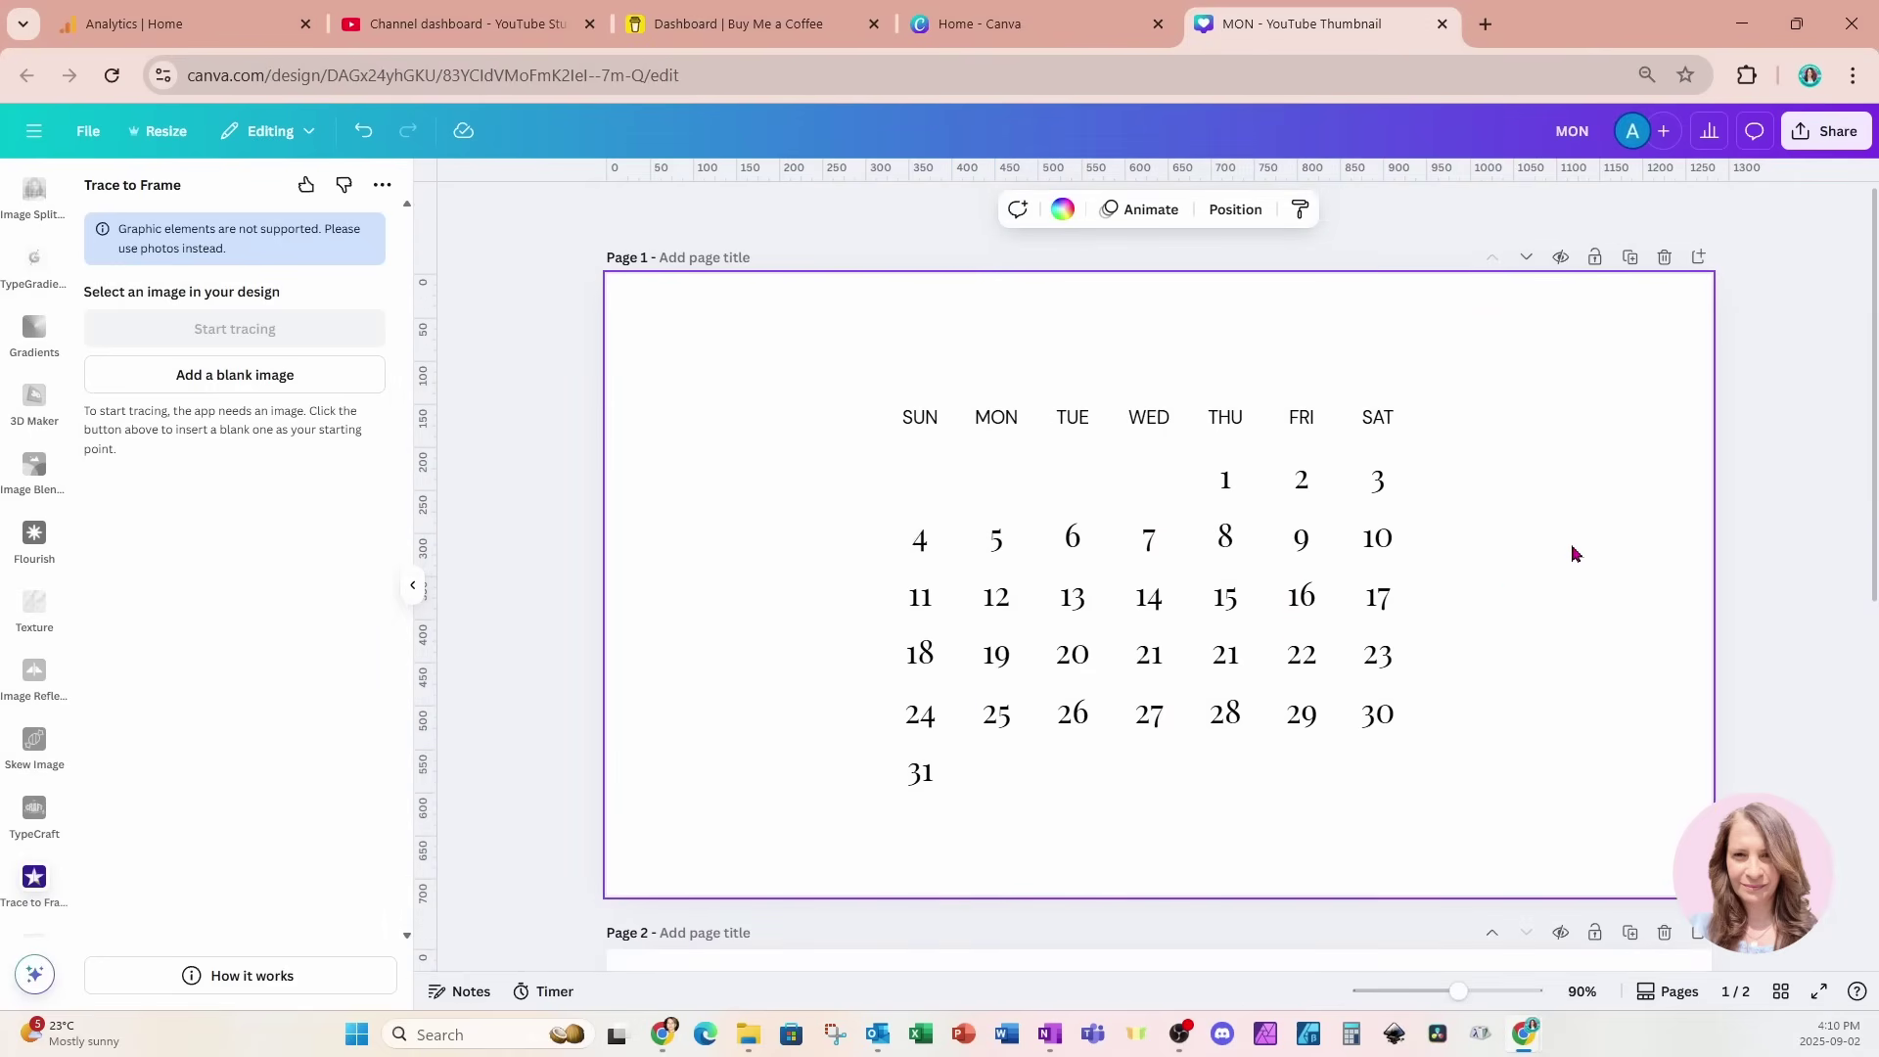
key(ctrl+v)
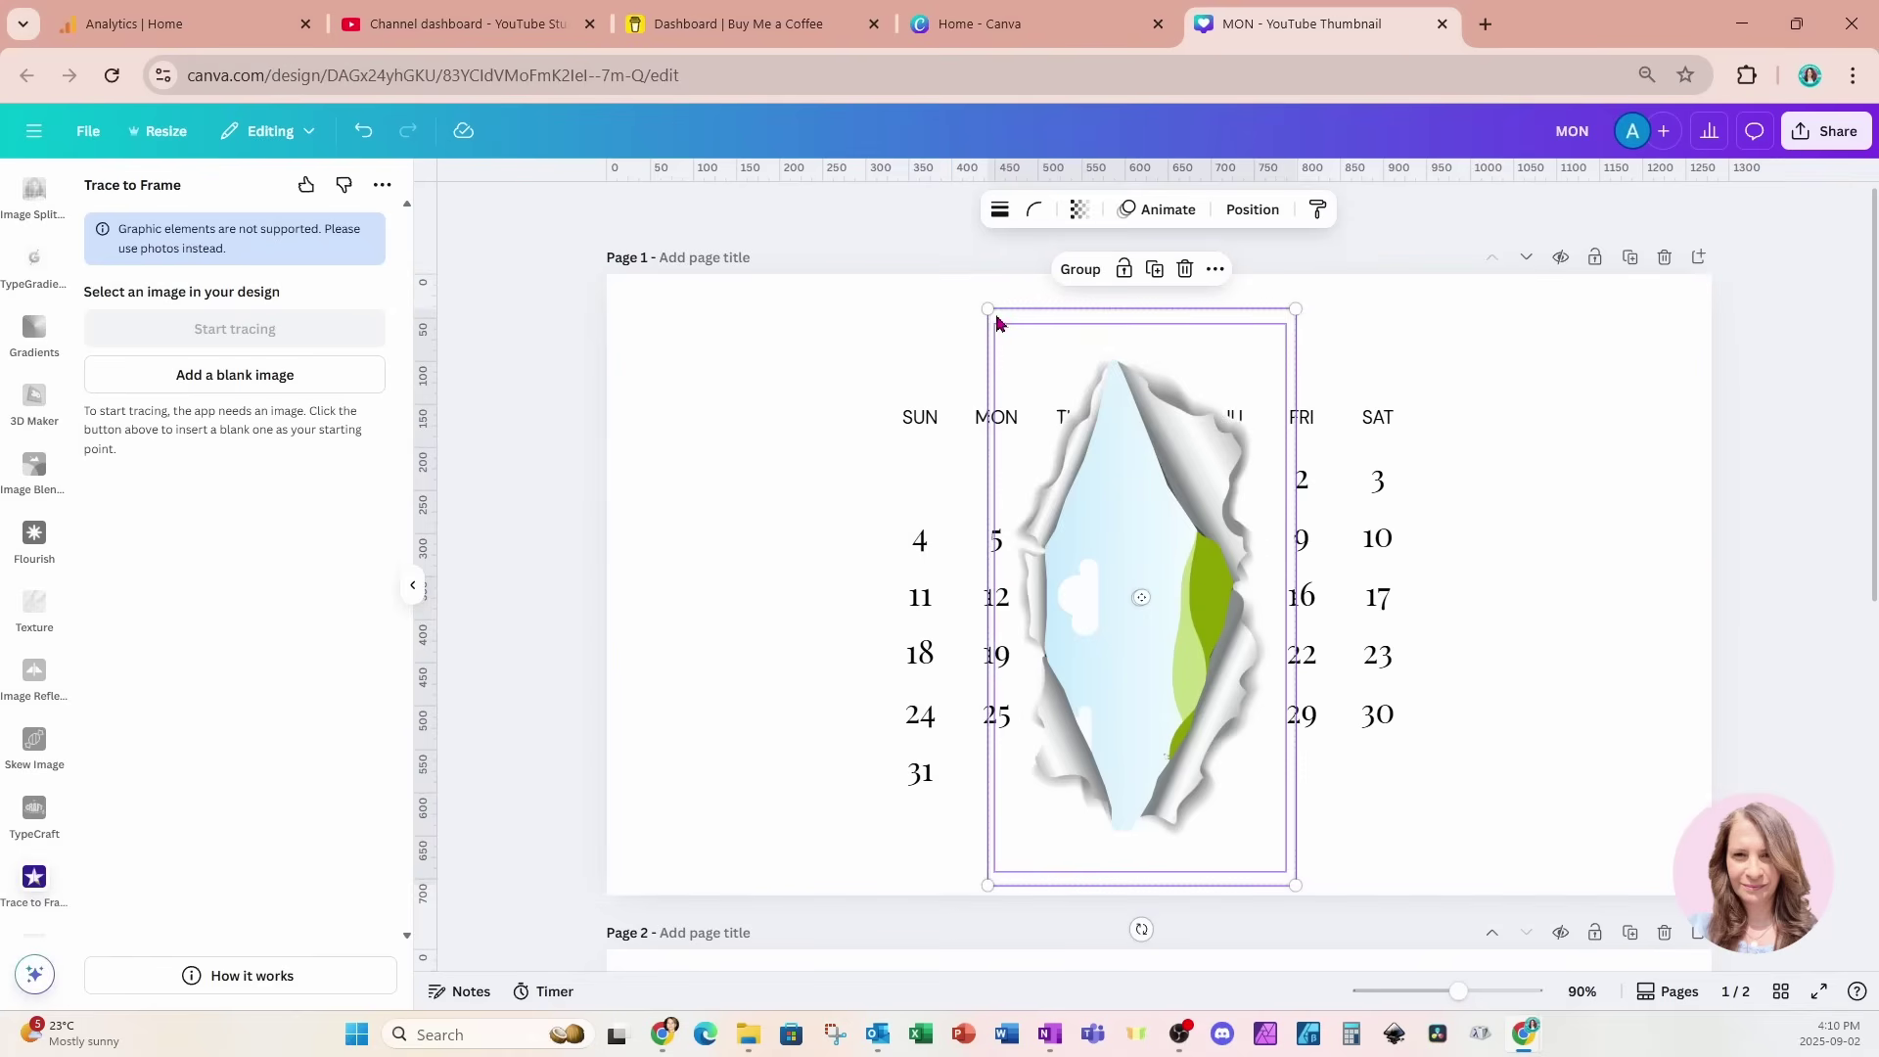
drag(988, 312, 1029, 390)
drag(1295, 885, 1271, 856)
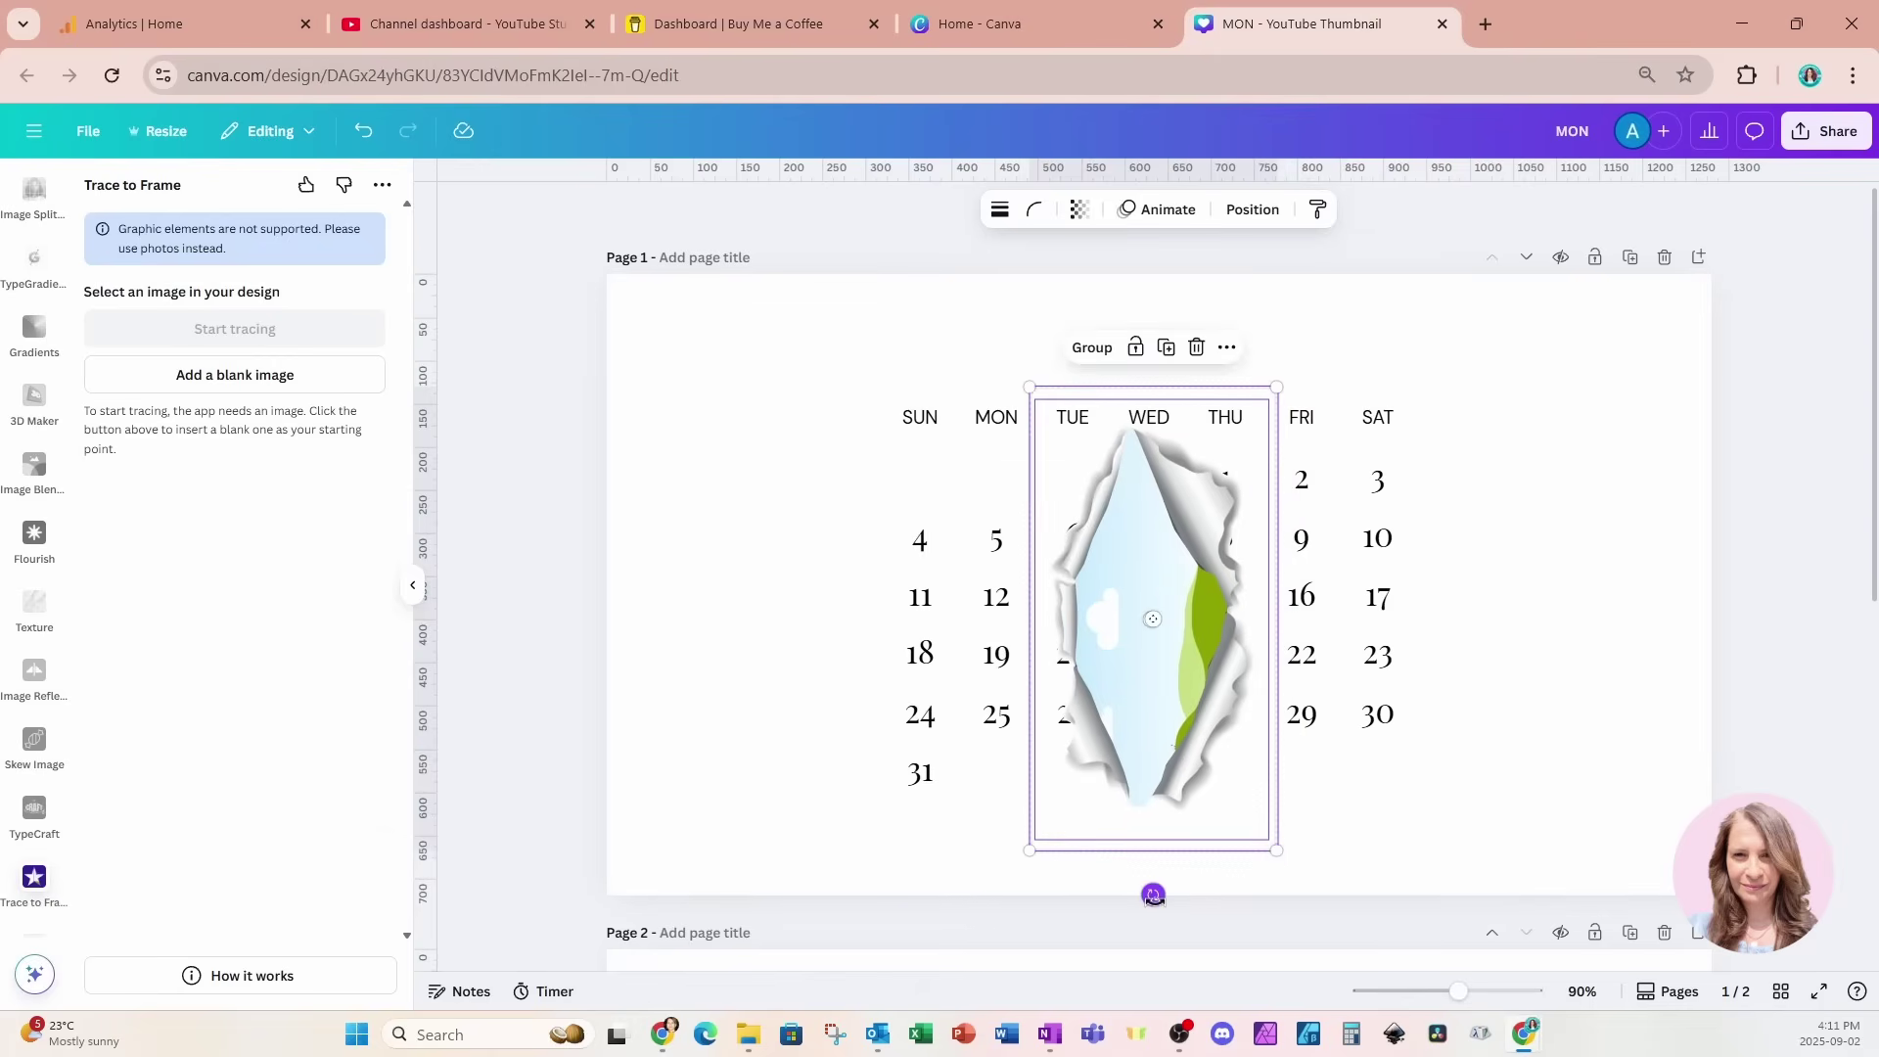
drag(1153, 896, 1256, 895)
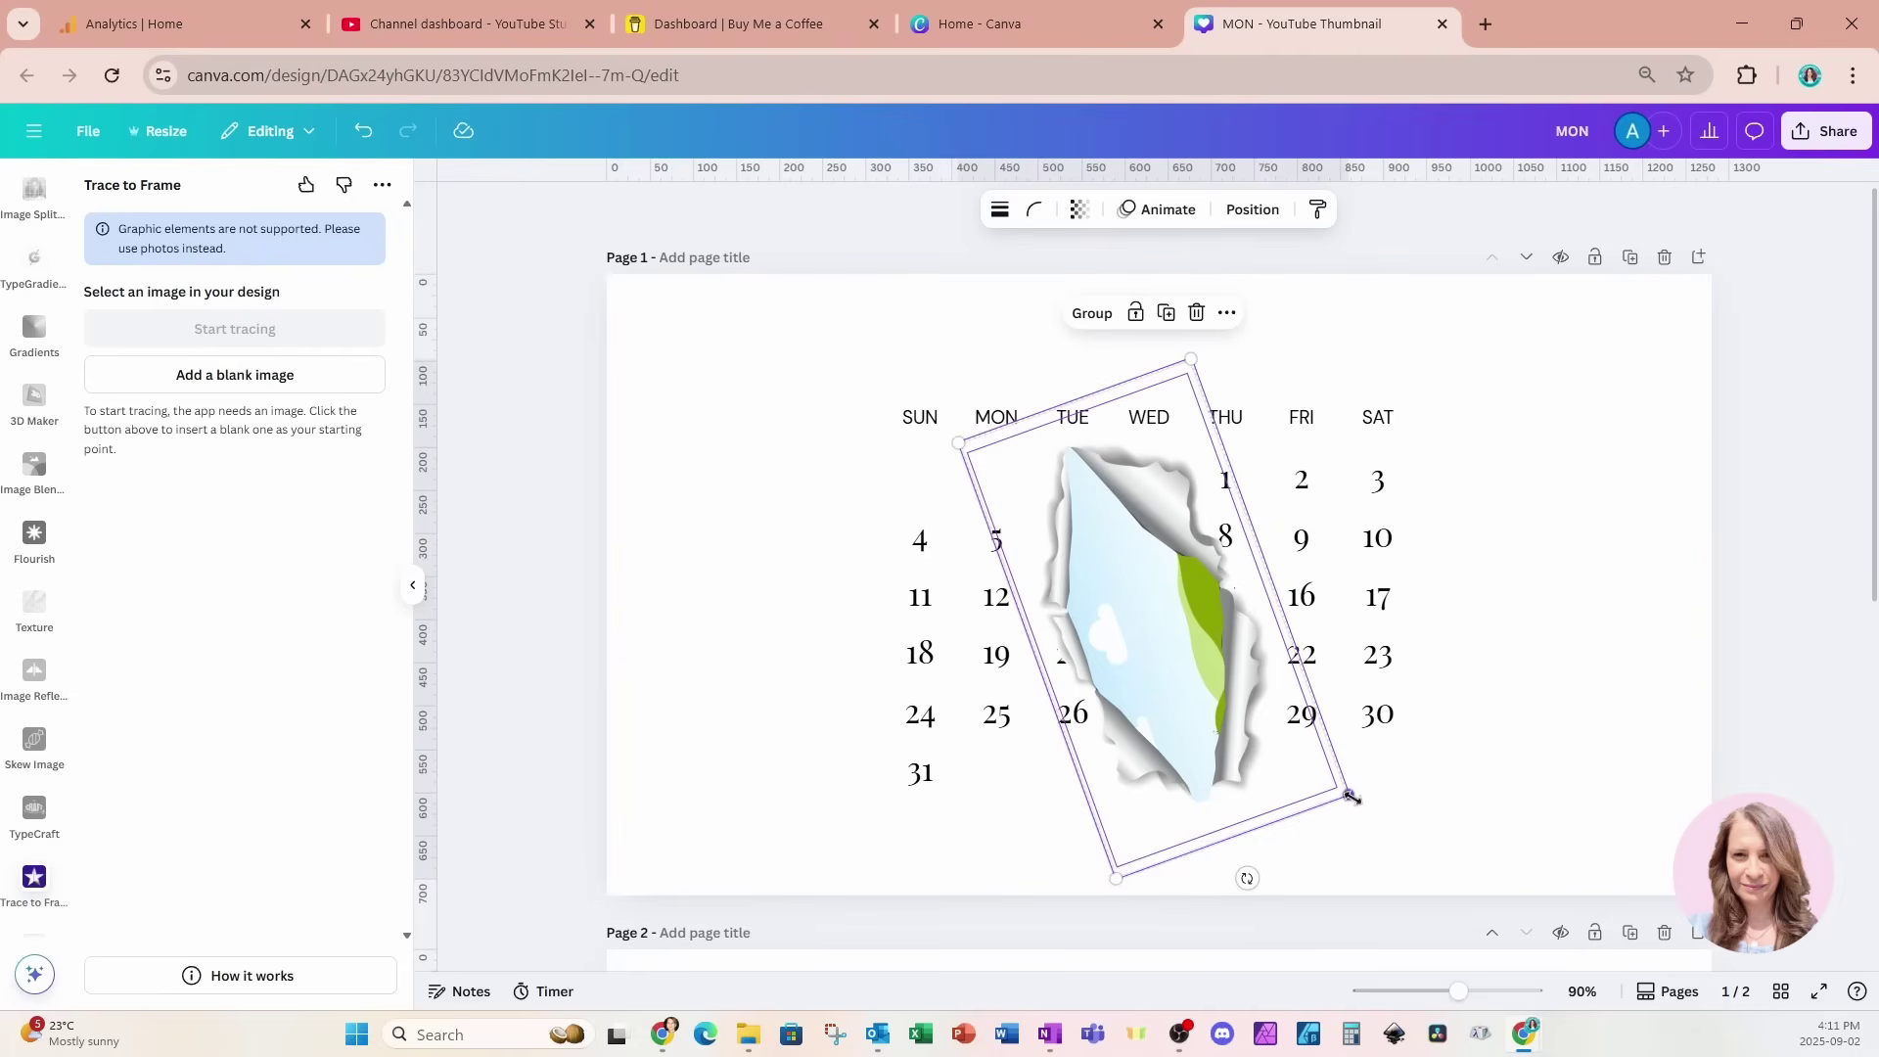
drag(1352, 798, 1328, 779)
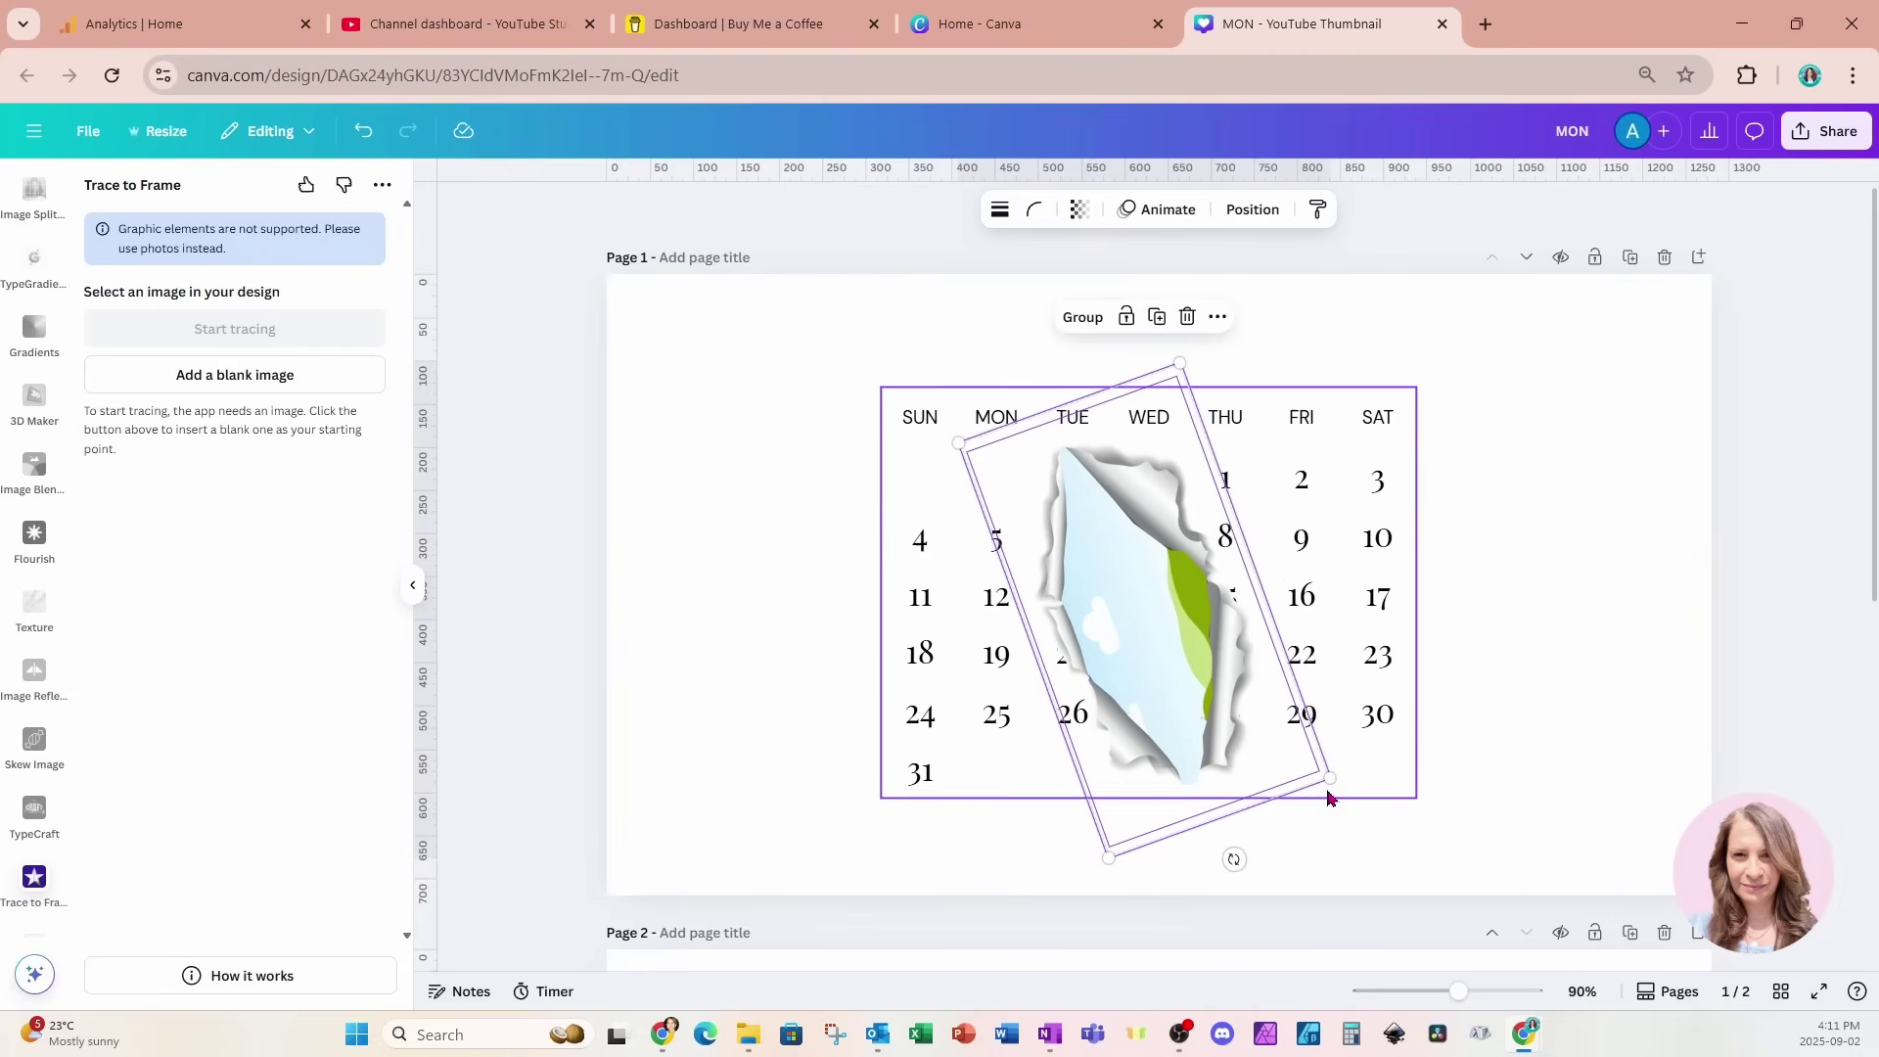
click(1516, 646)
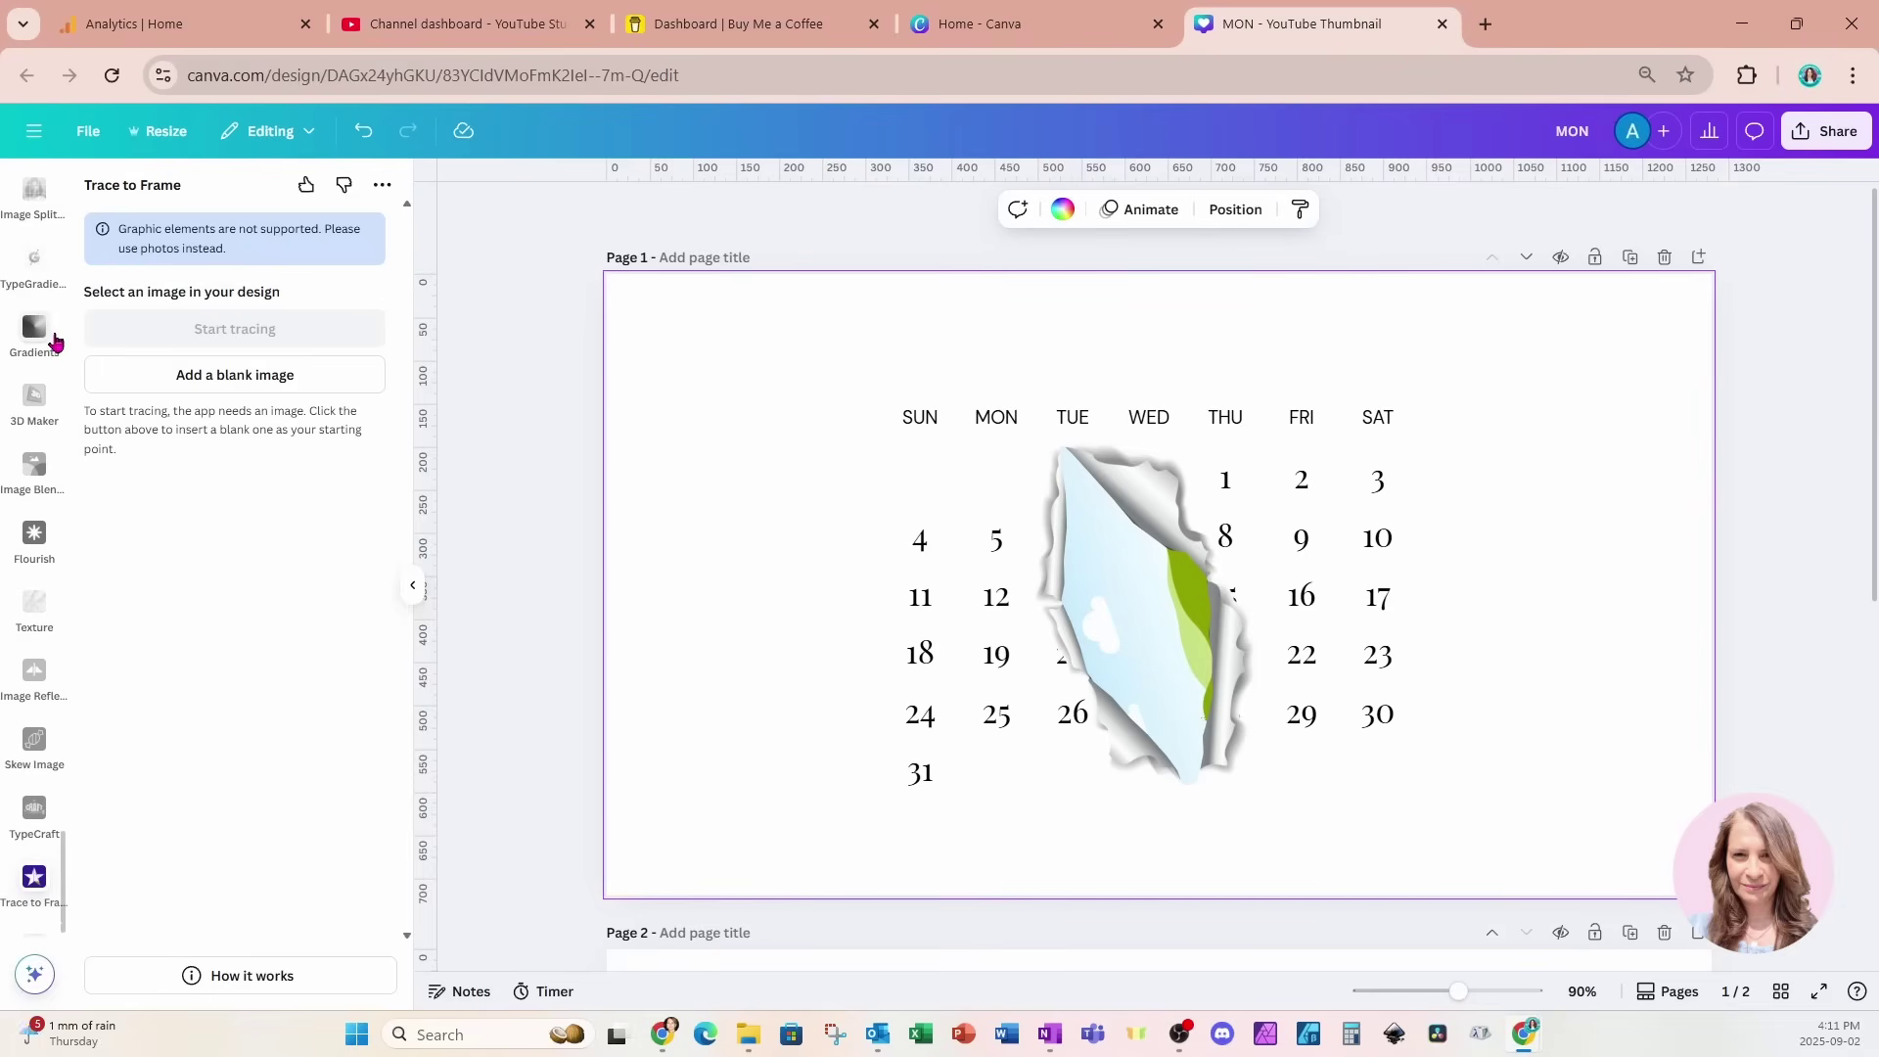
- Add the purple-suit woman photo from Elements at the right edge and a duplicate at the left
scroll(55, 341, up, 5)
scroll(56, 341, up, 10)
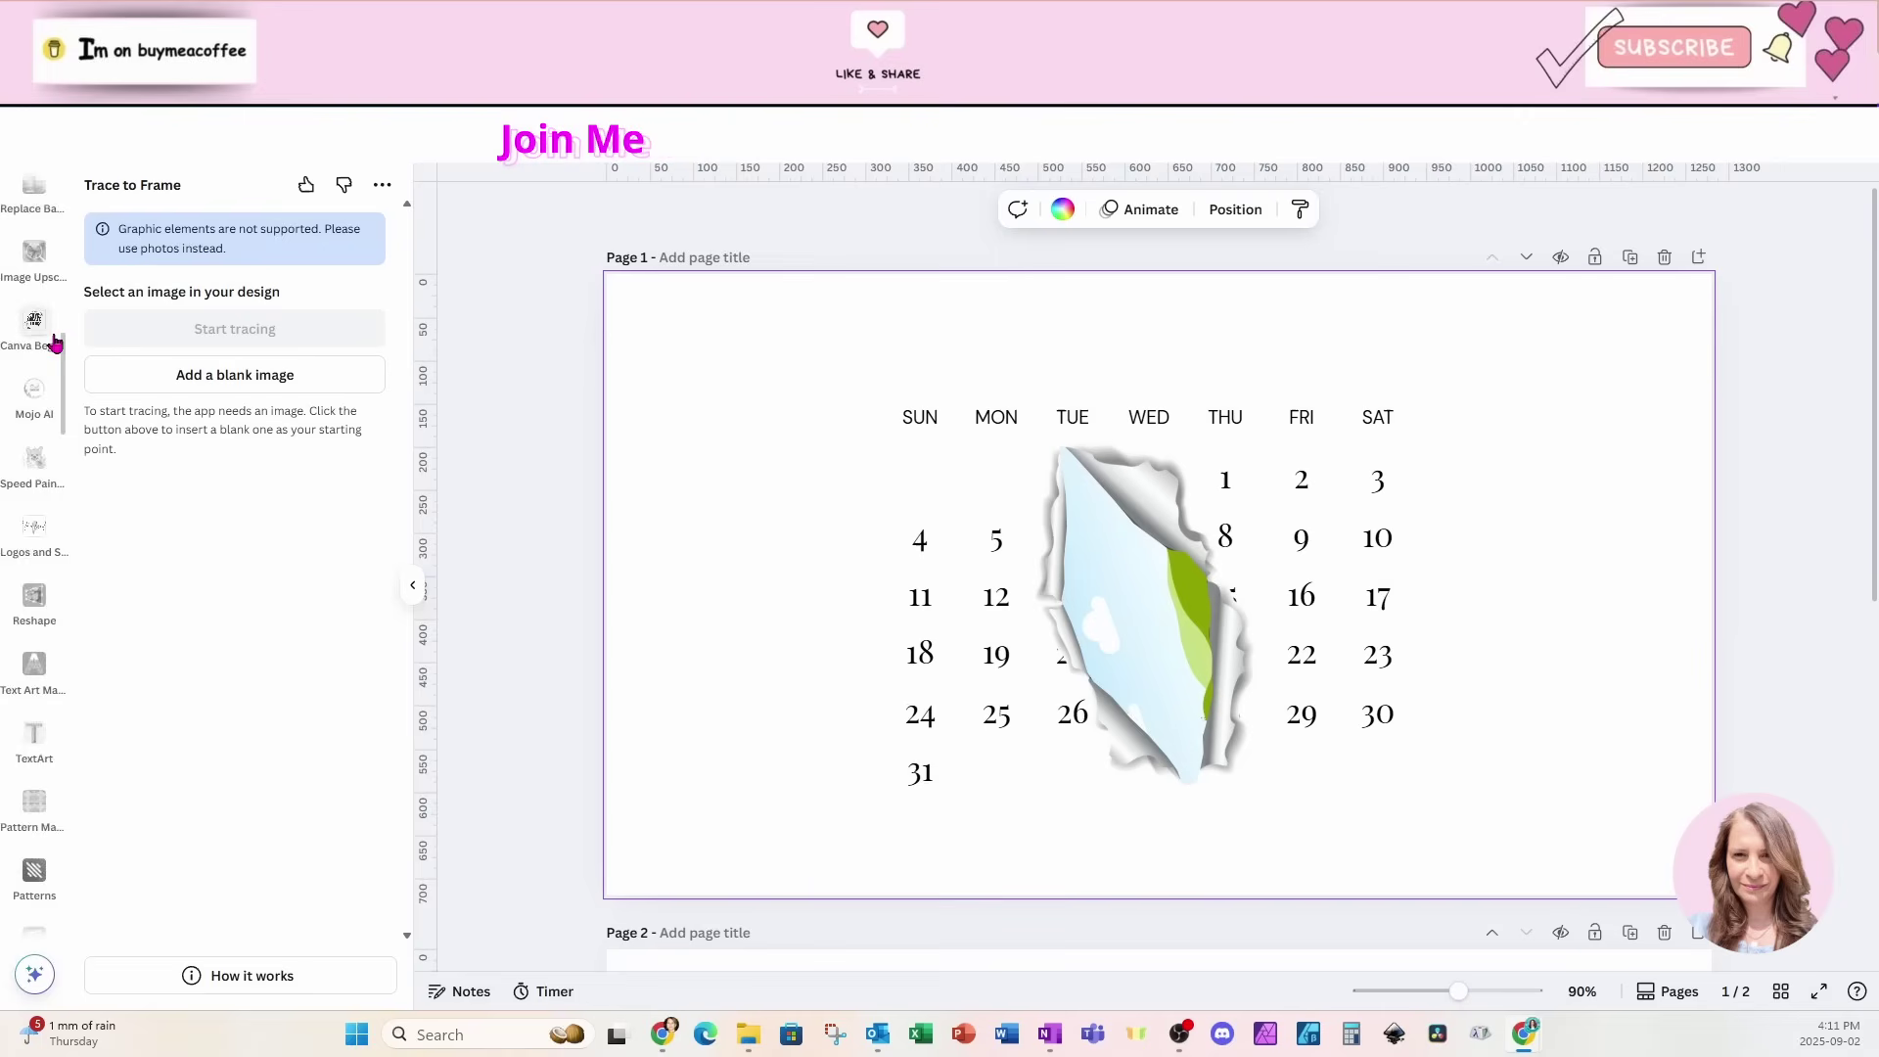
scroll(56, 342, up, 3)
click(36, 276)
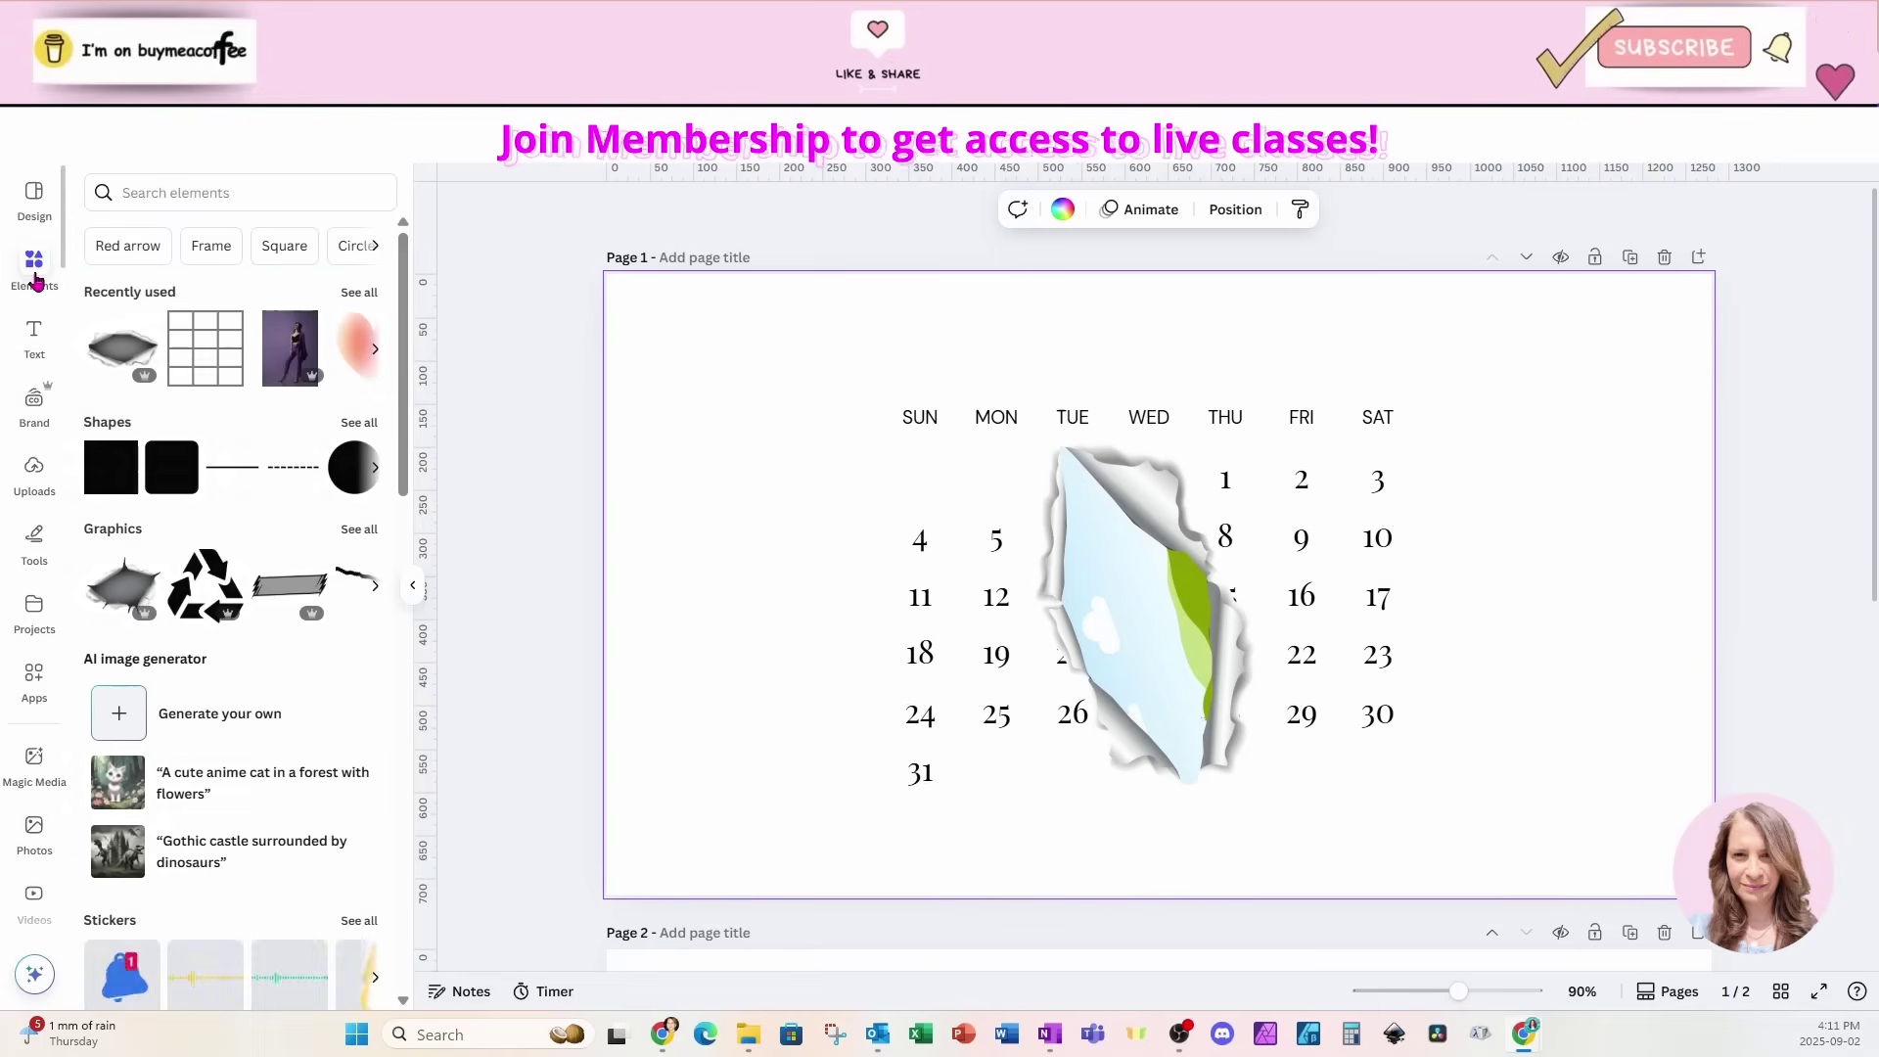
click(290, 348)
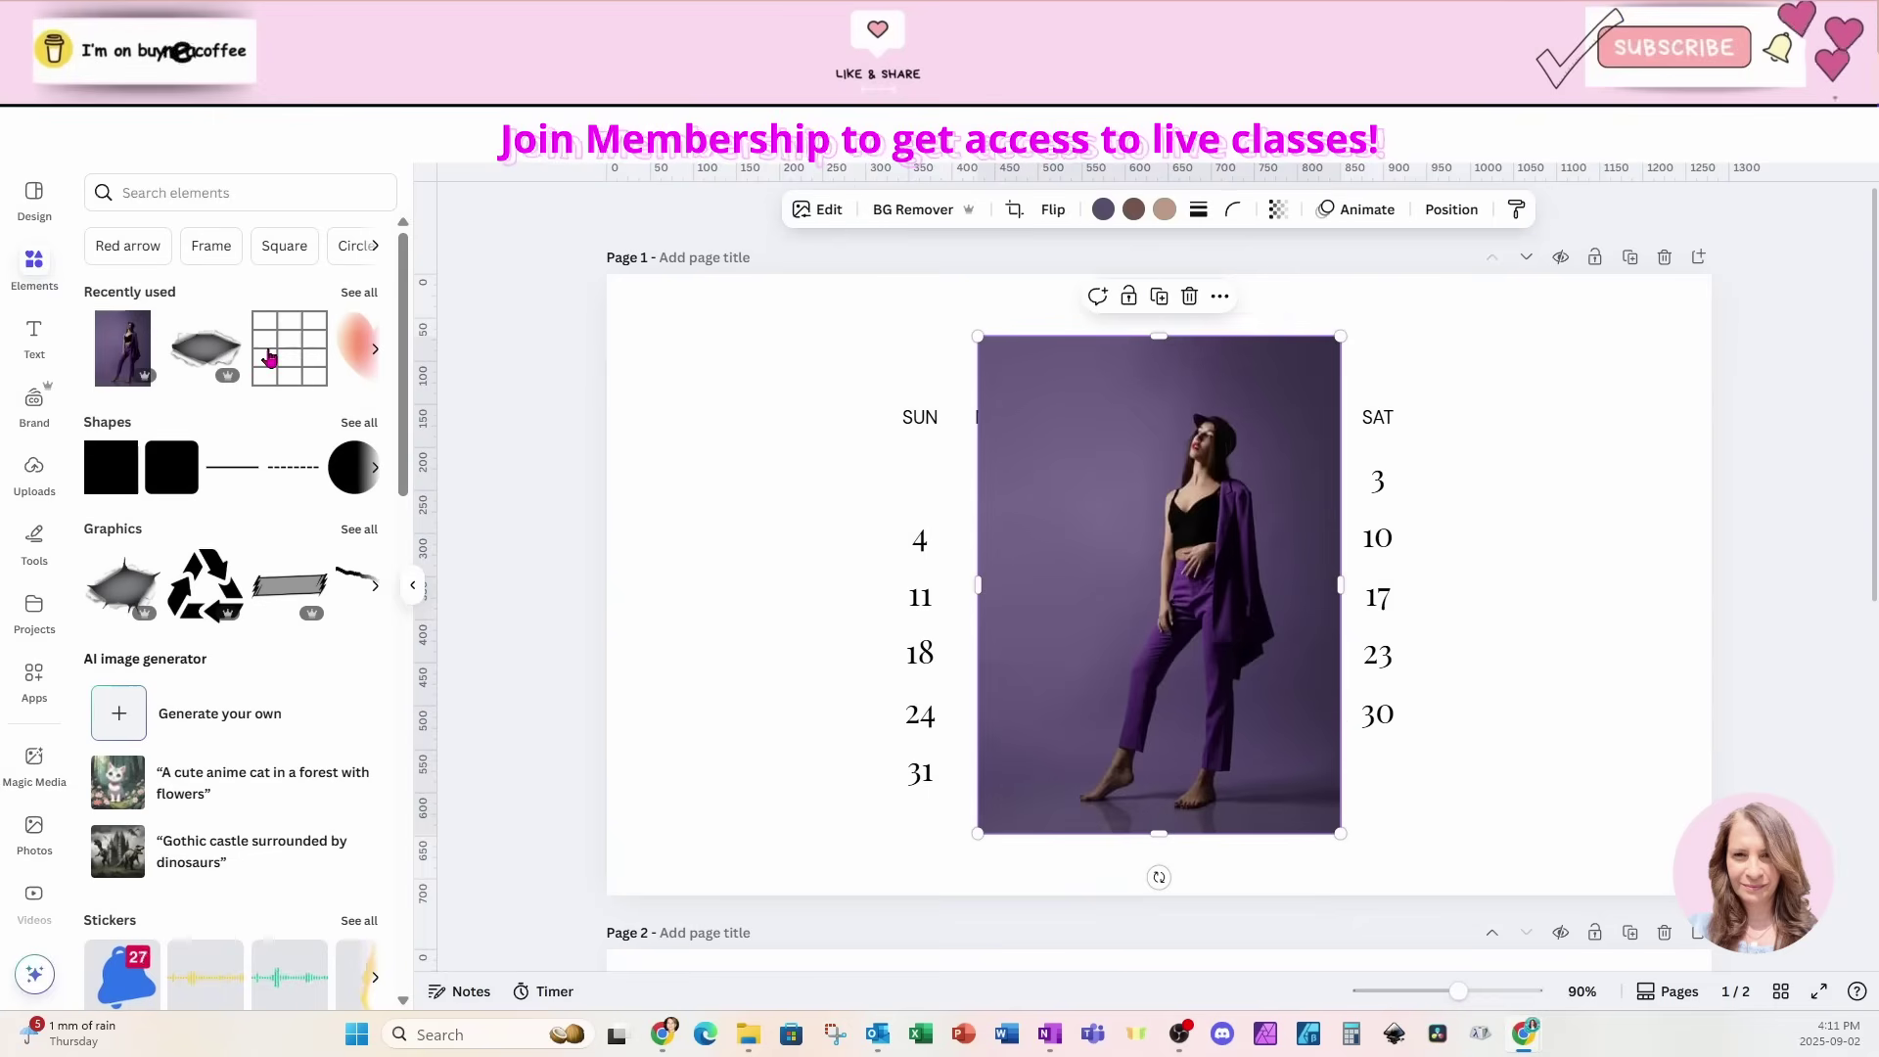
drag(1211, 818, 1624, 819)
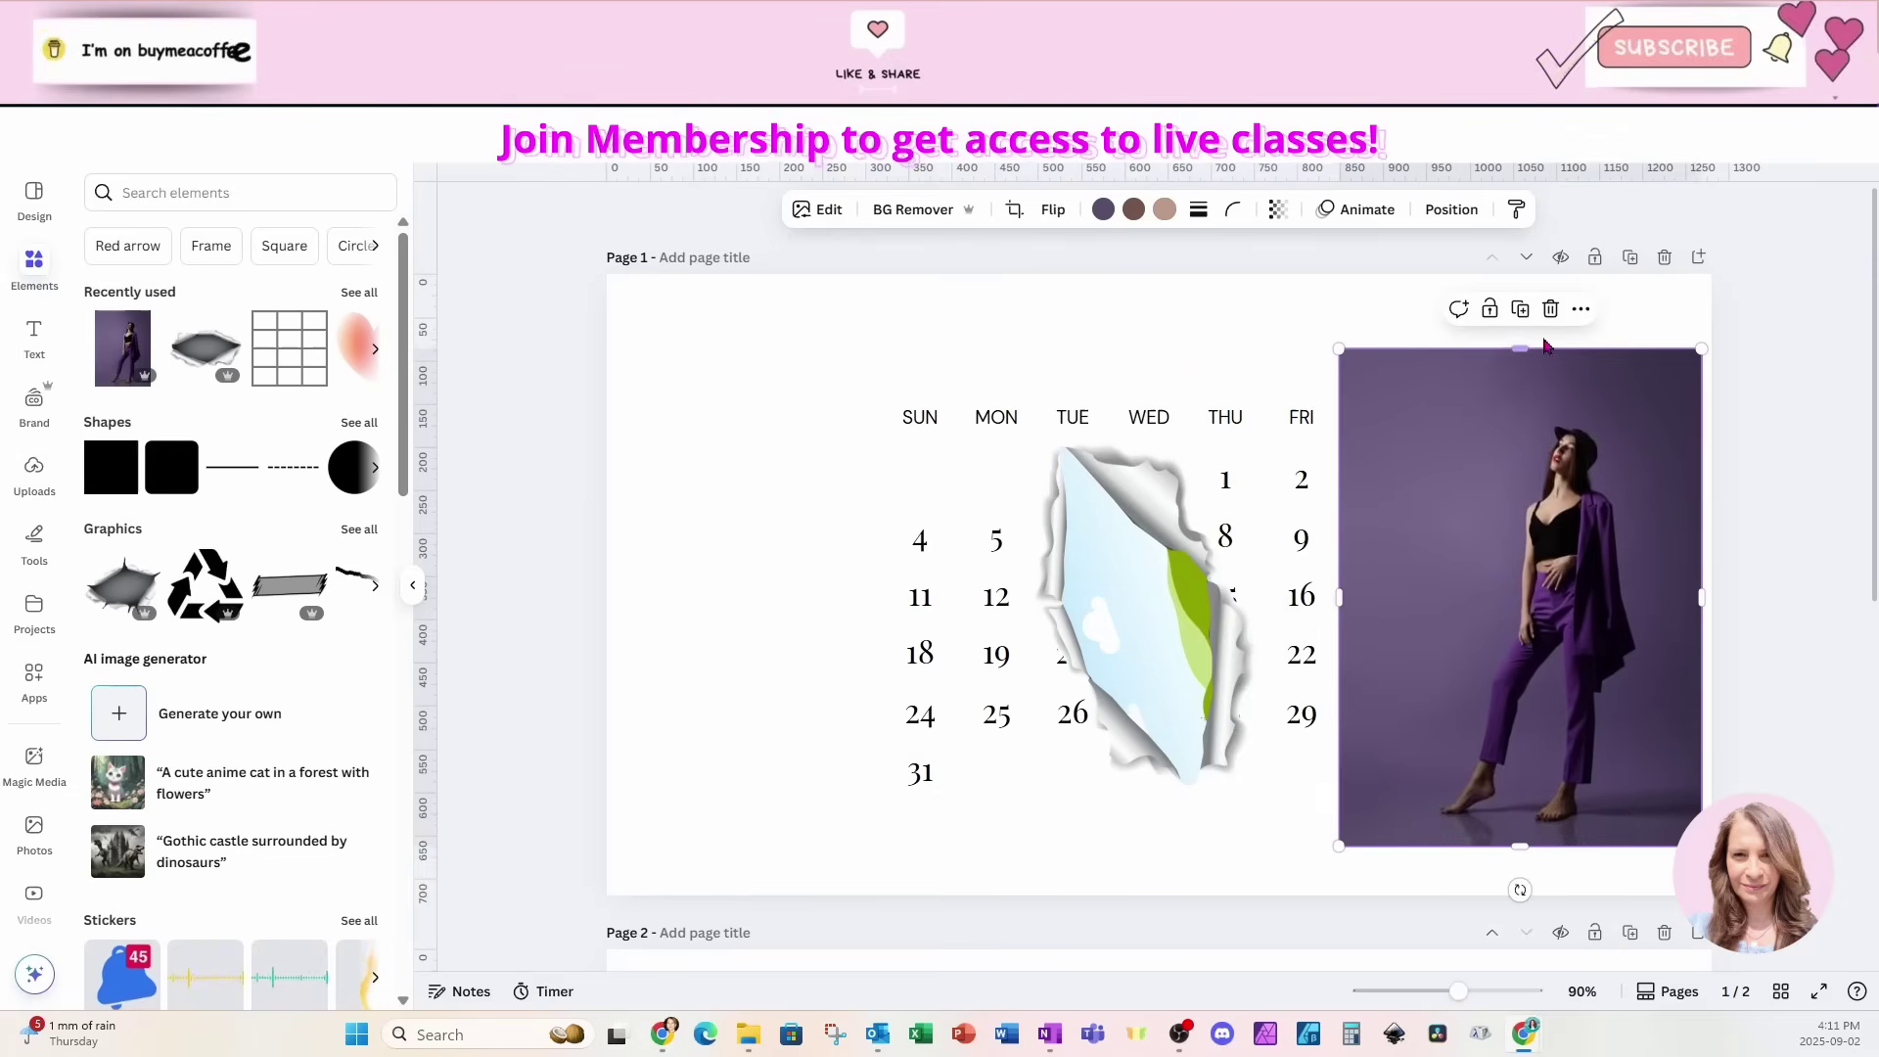
click(1521, 312)
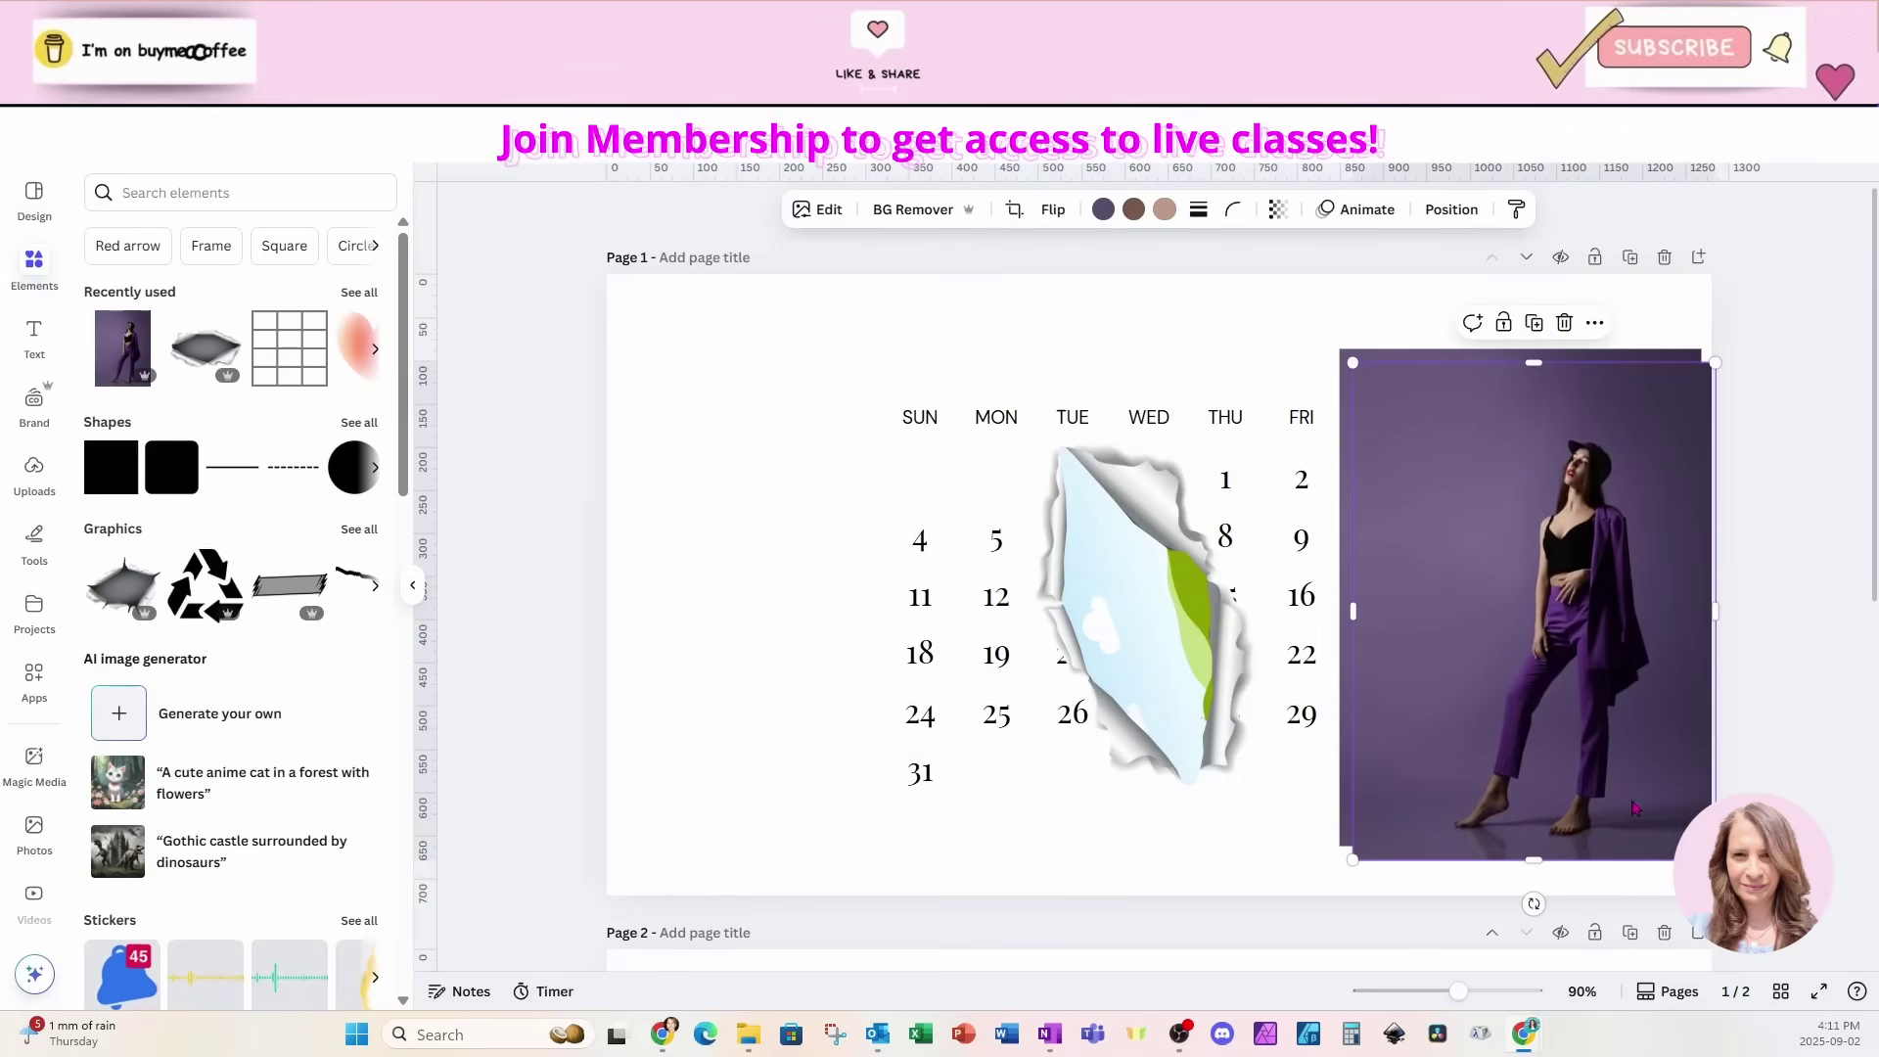
drag(1638, 807, 887, 791)
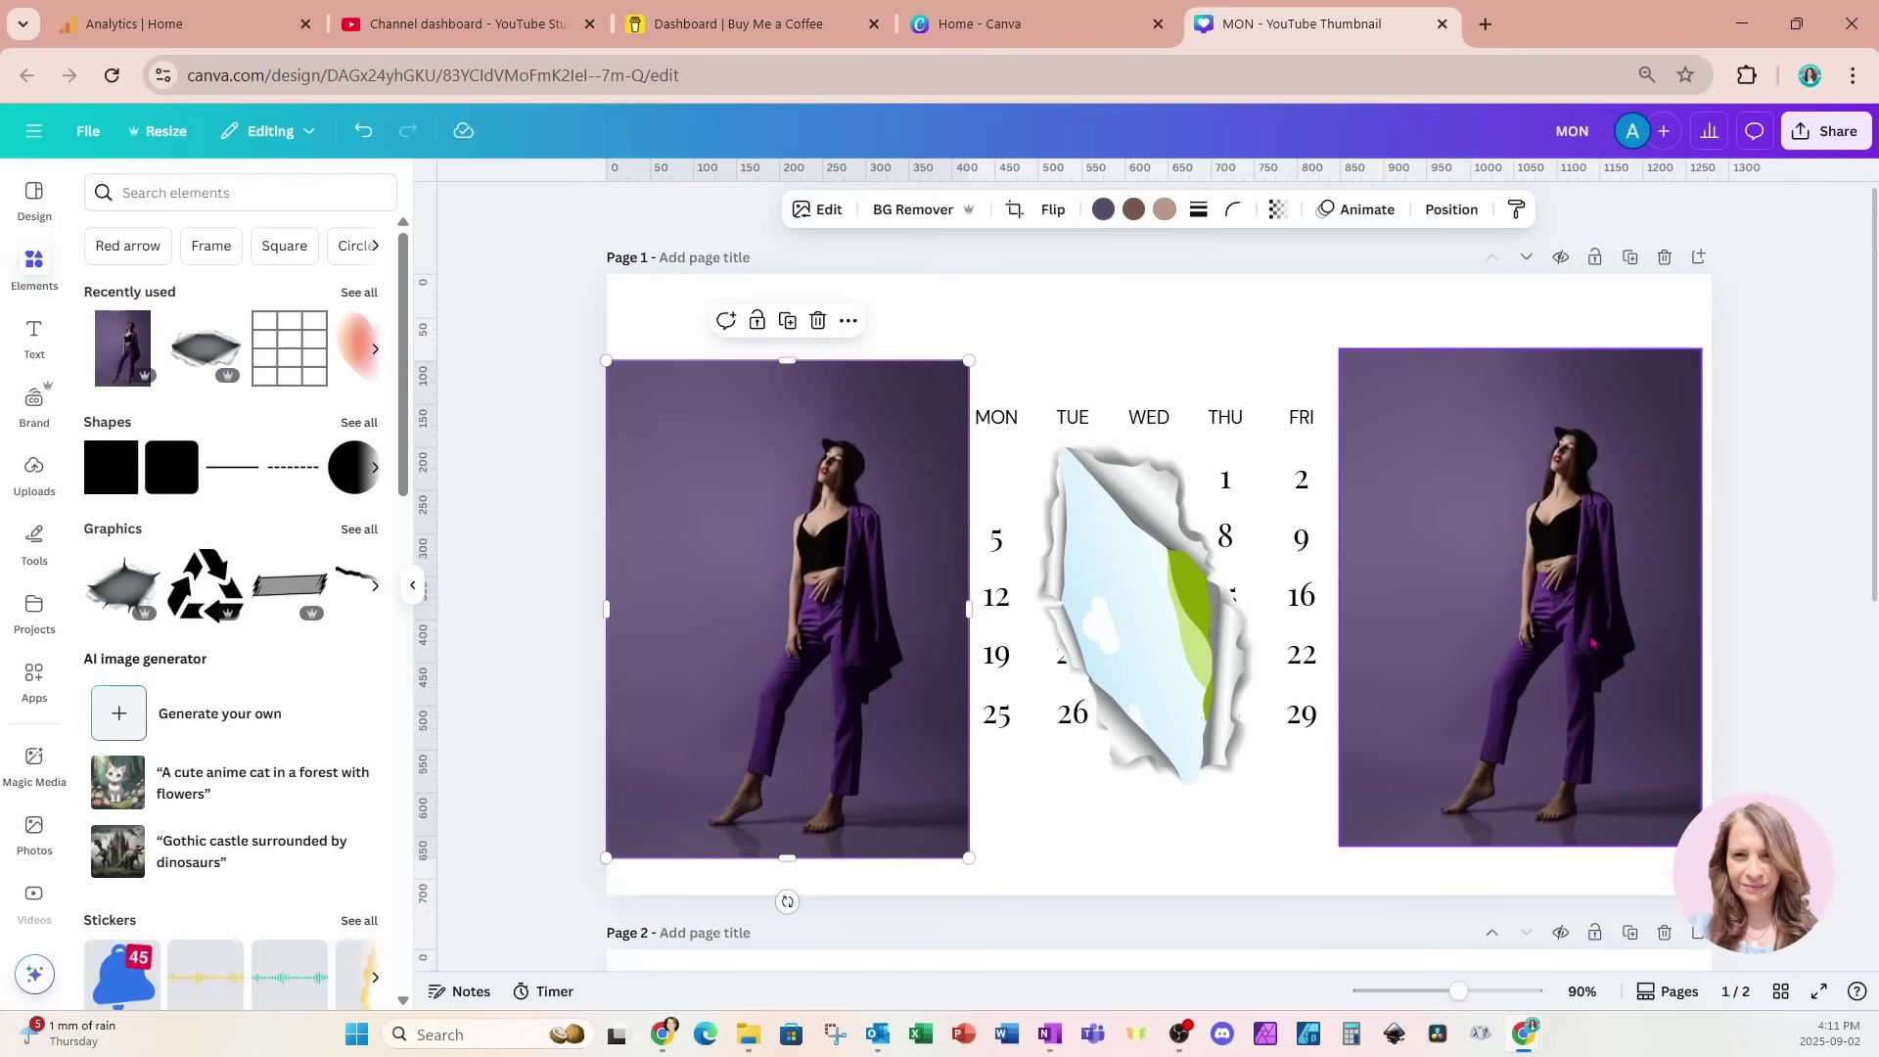
click(1564, 613)
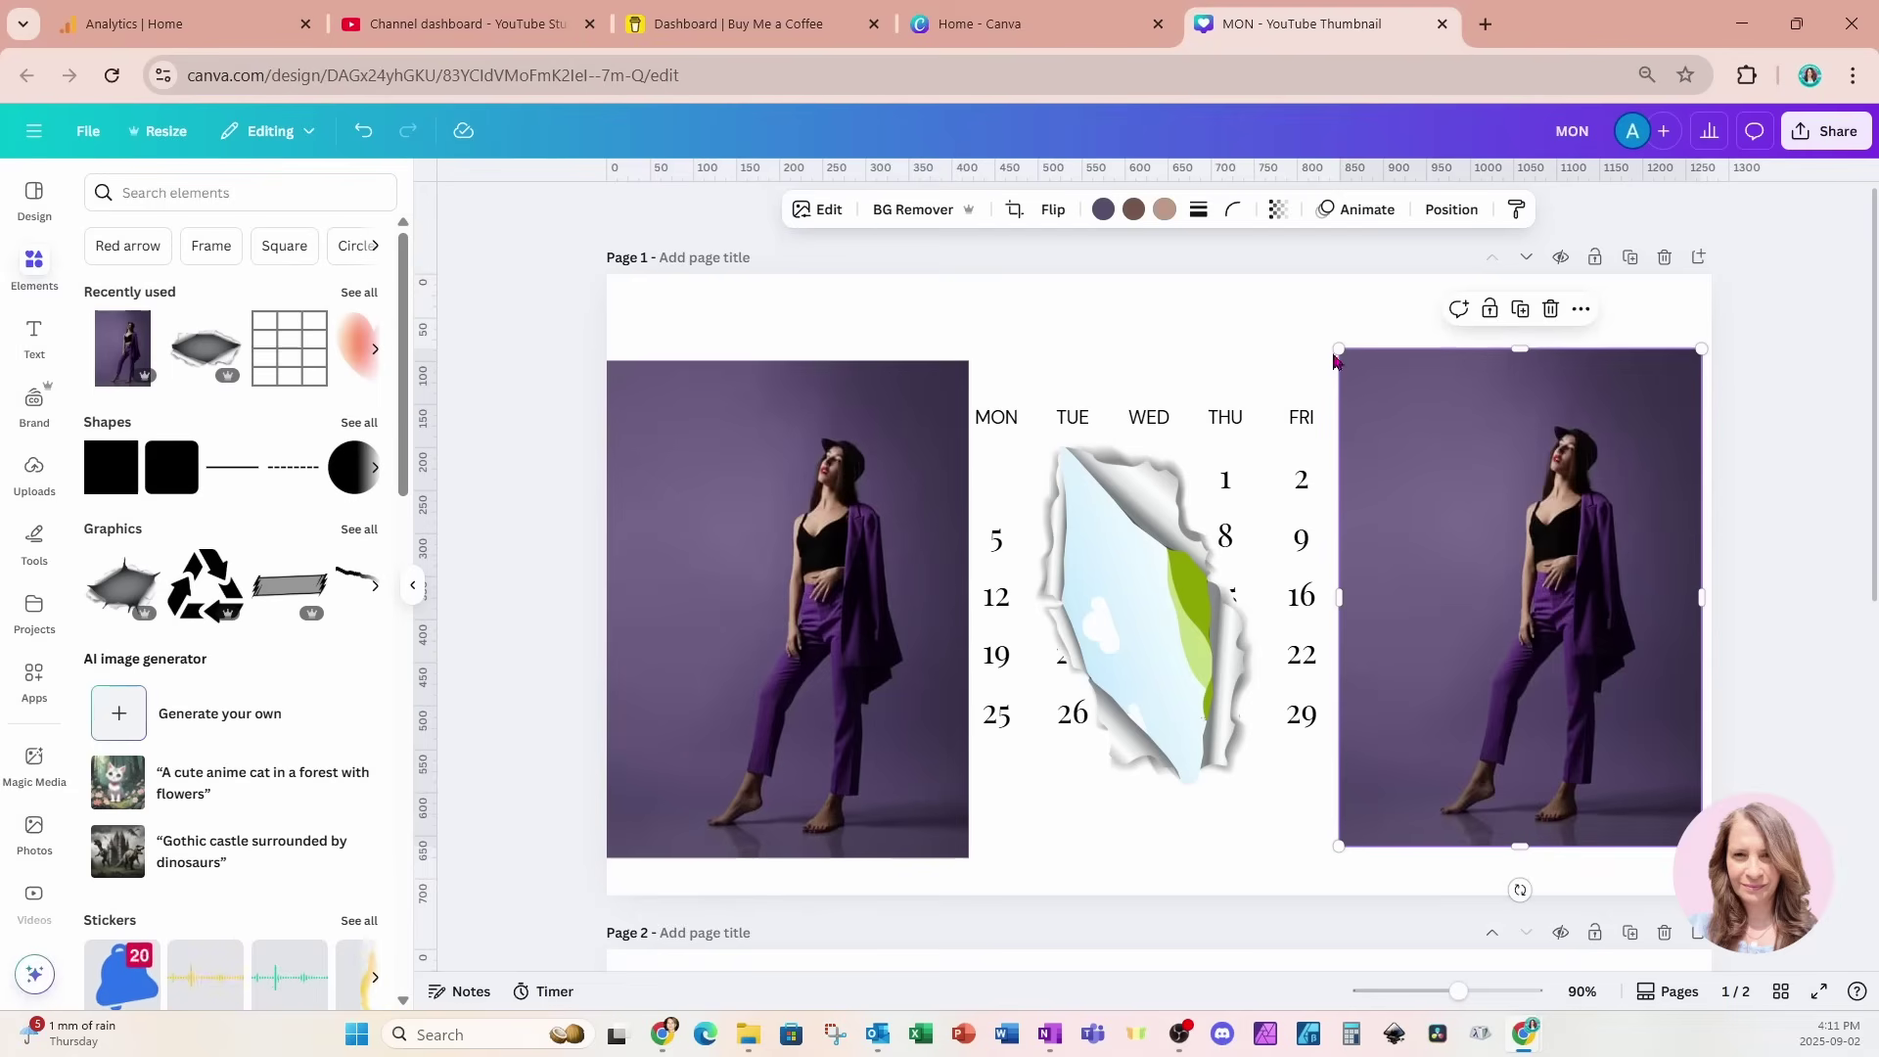
- Use Magic Grab on the right-hand photo to lift the woman out as a separate cut-out
click(828, 211)
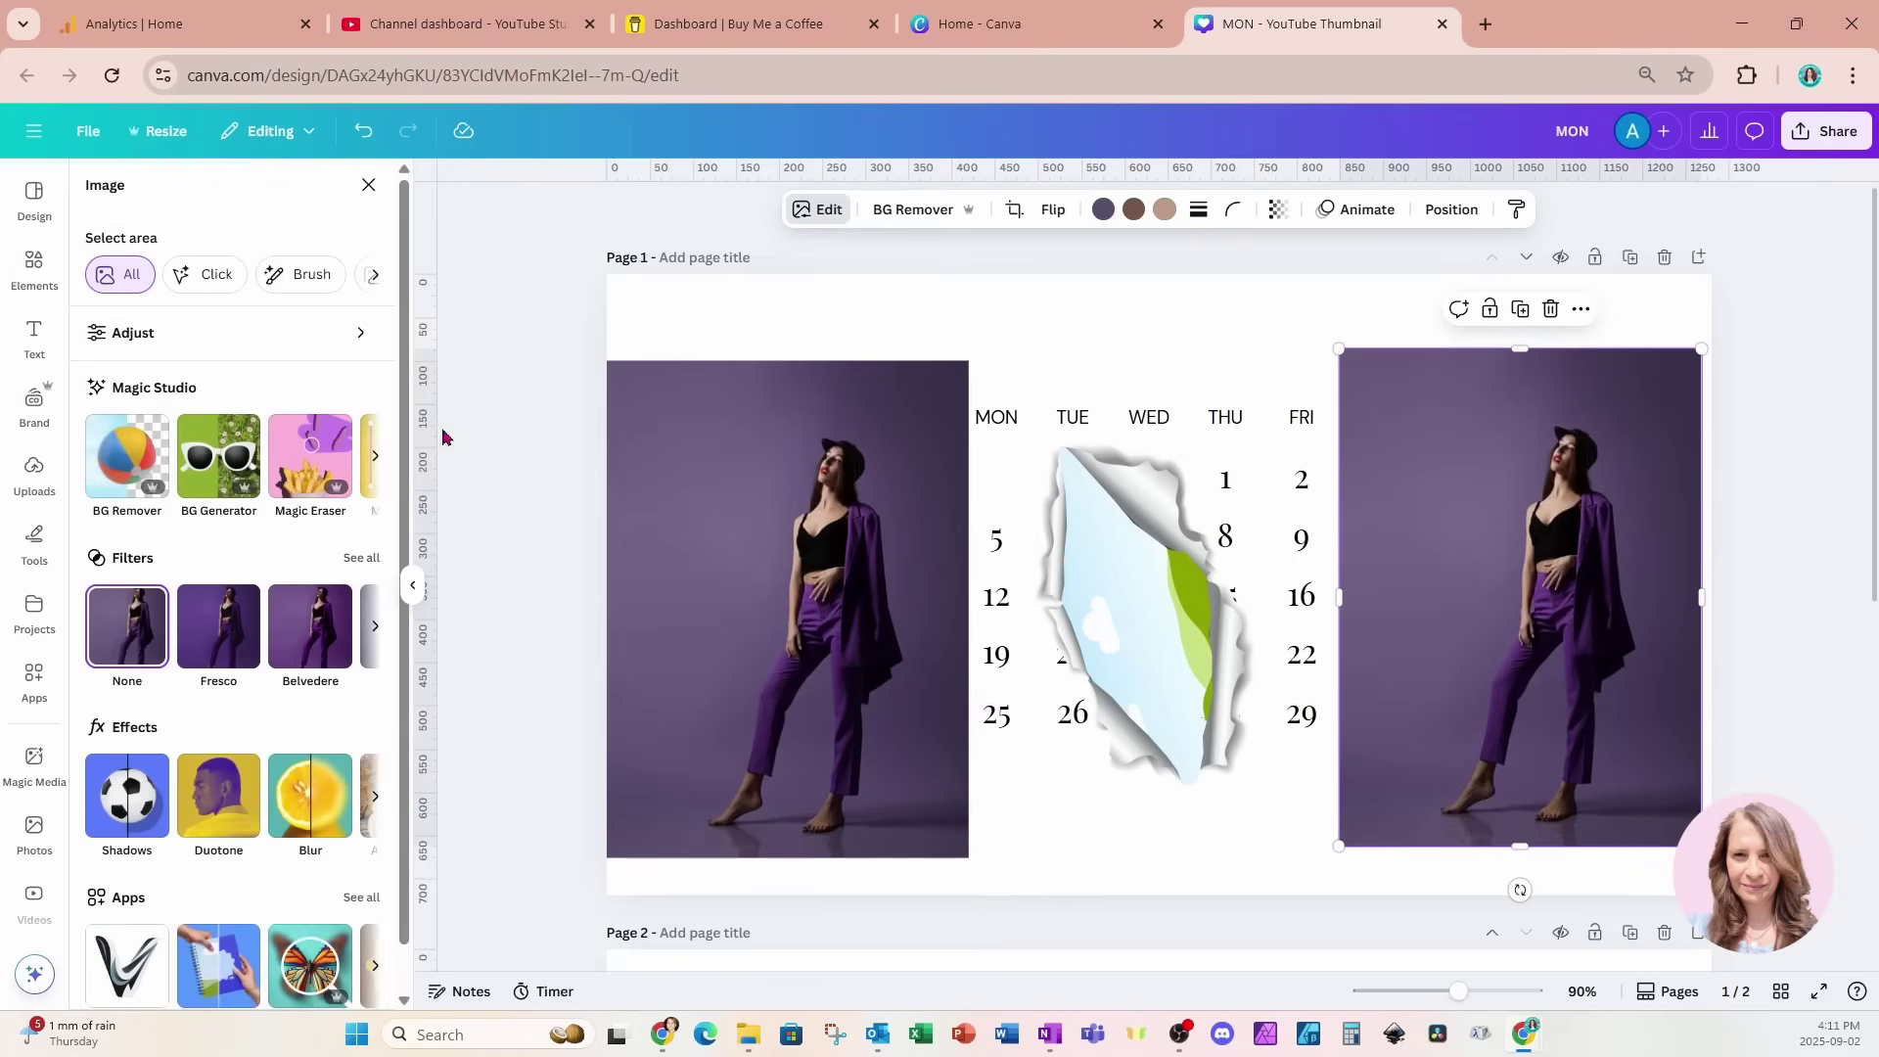
click(376, 457)
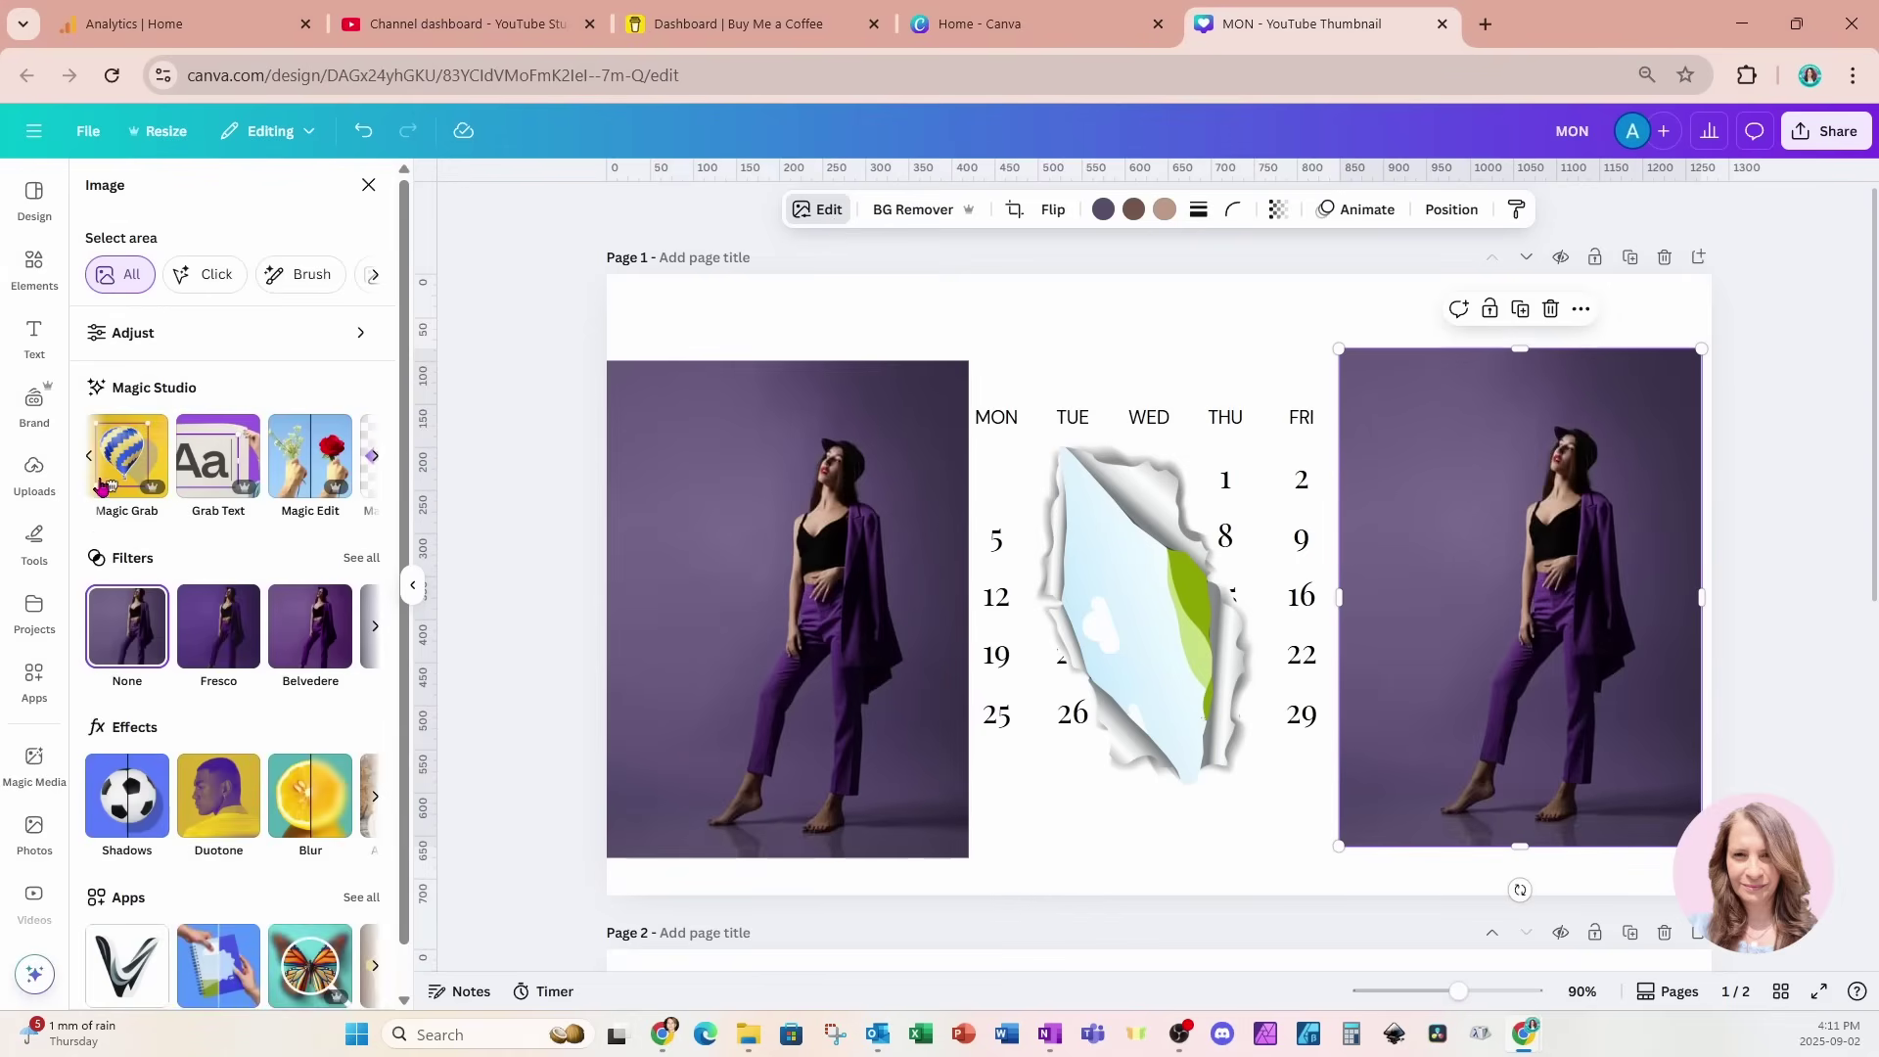
click(91, 458)
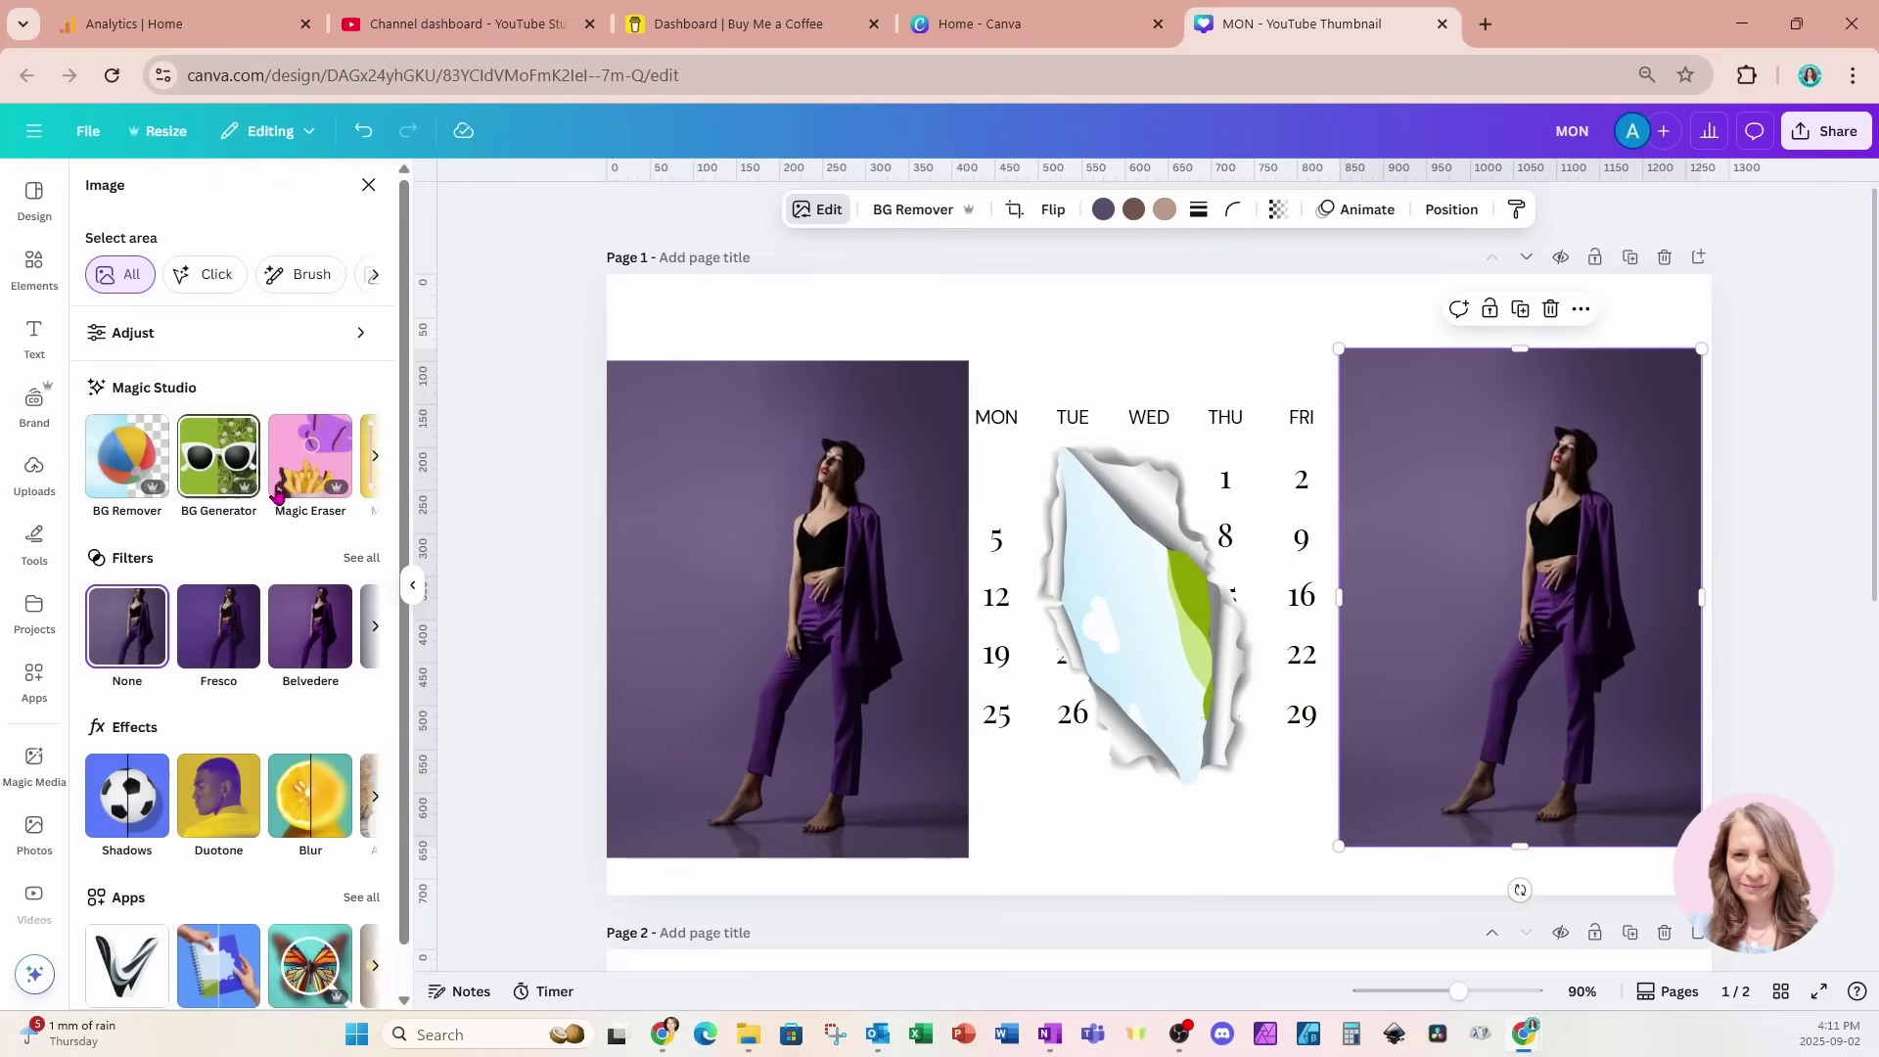
click(378, 461)
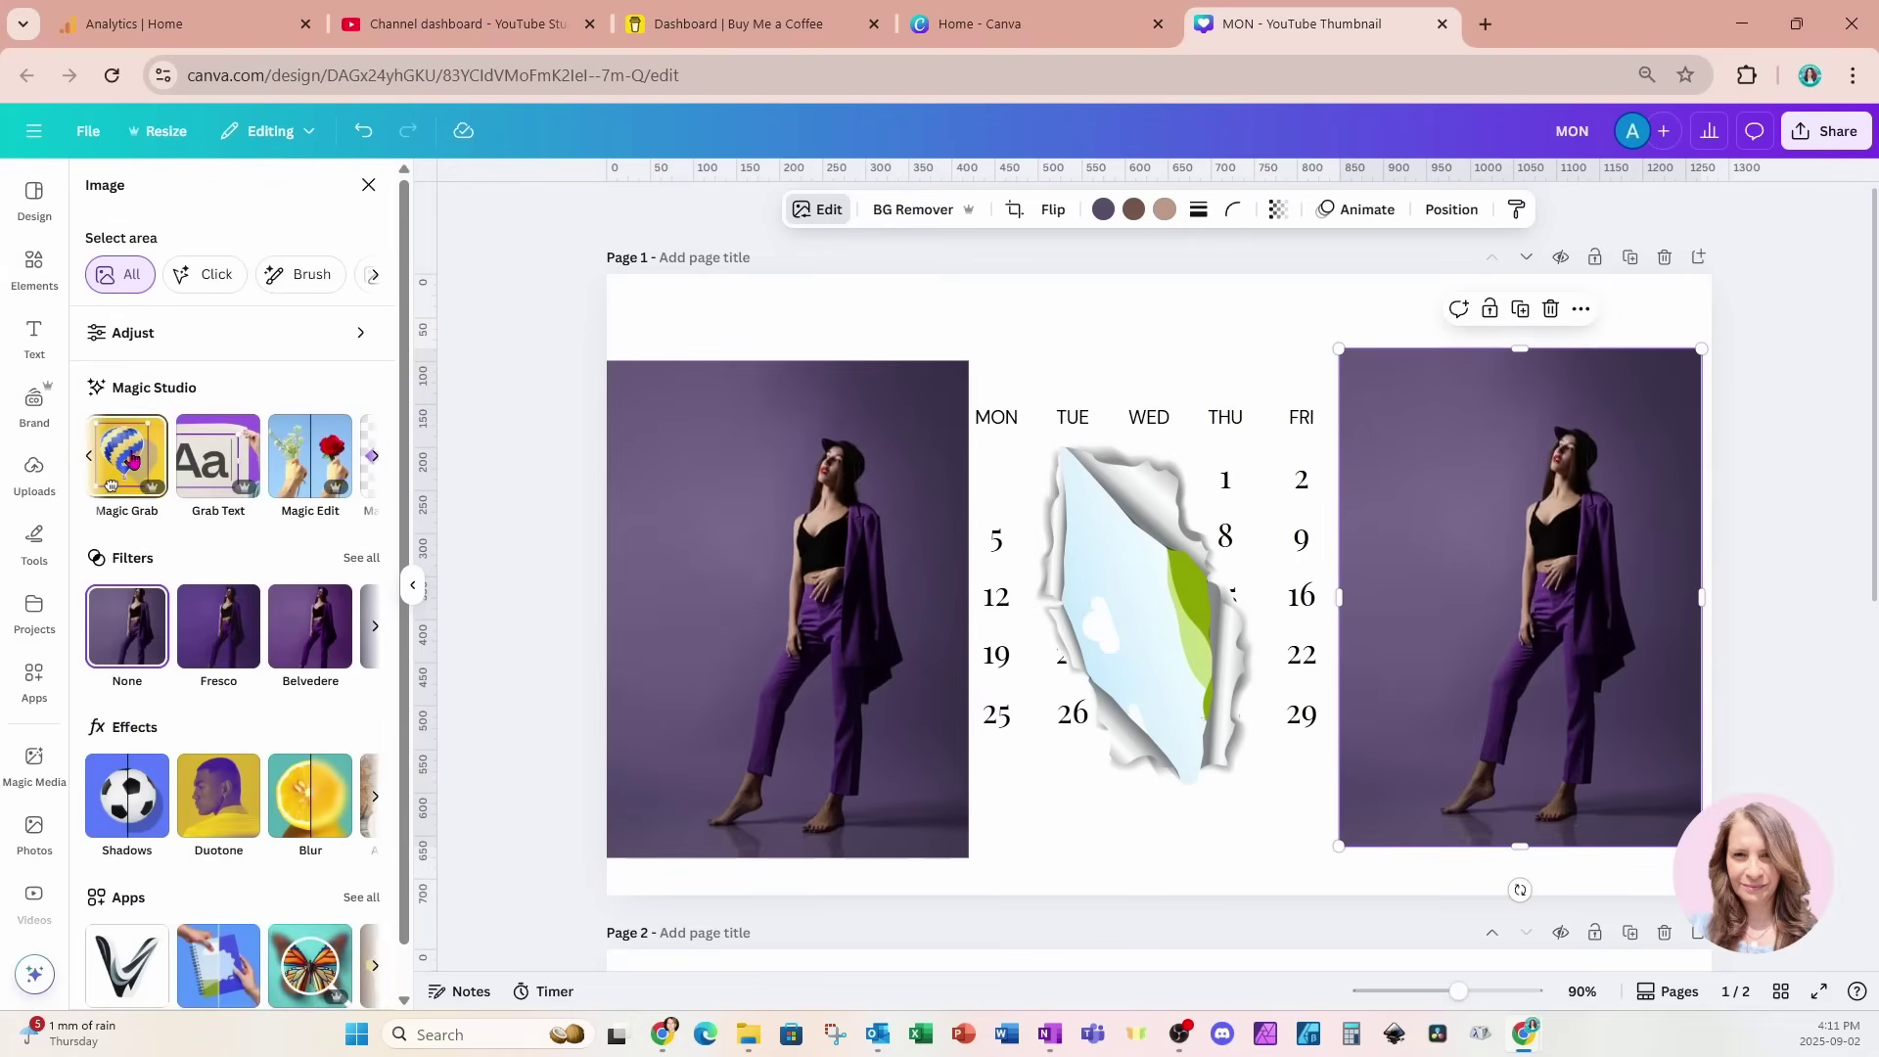
click(135, 458)
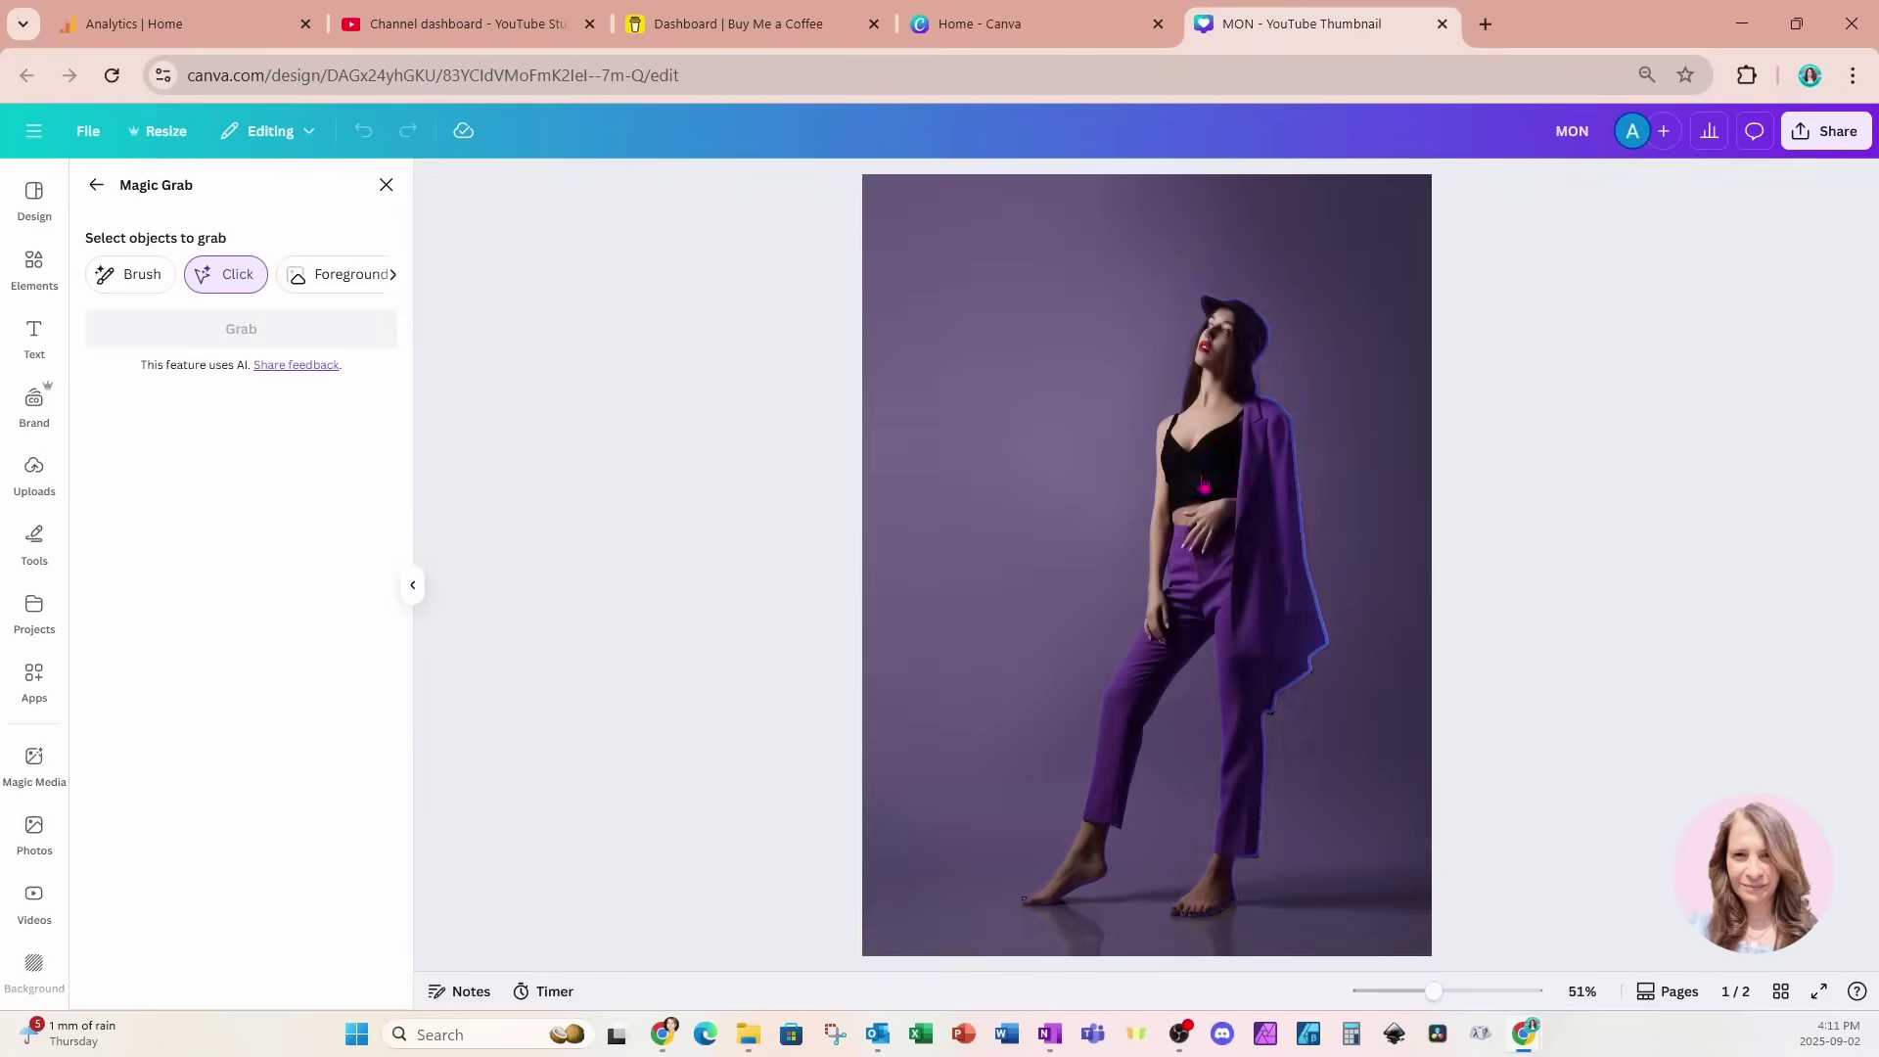
click(1186, 541)
click(371, 333)
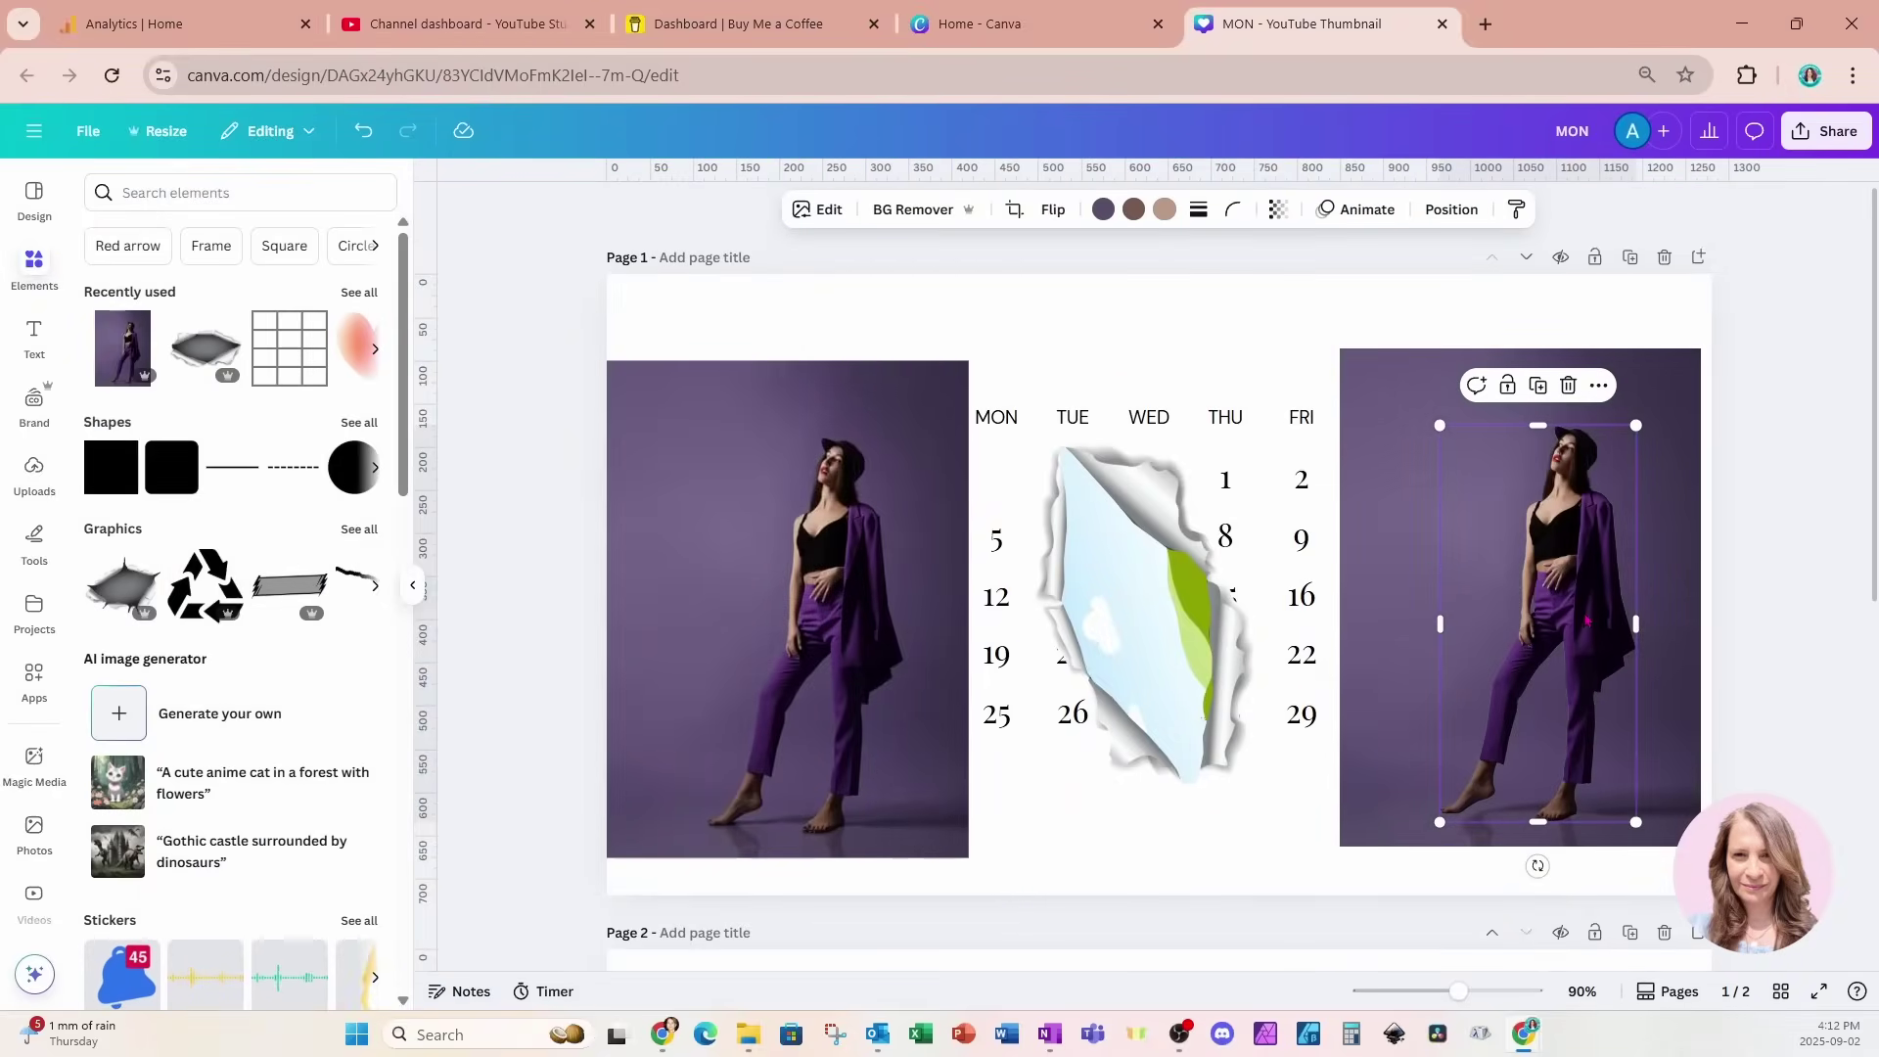
- Drop the leftover purple backdrop into the torn-paper frame and stack a duplicate frame over it
mouse_move(1586, 619)
mouse_down()
mouse_move(1498, 607)
mouse_move(1551, 607)
mouse_move(1527, 605)
mouse_move(1516, 778)
mouse_move(1561, 599)
mouse_move(1589, 605)
mouse_up()
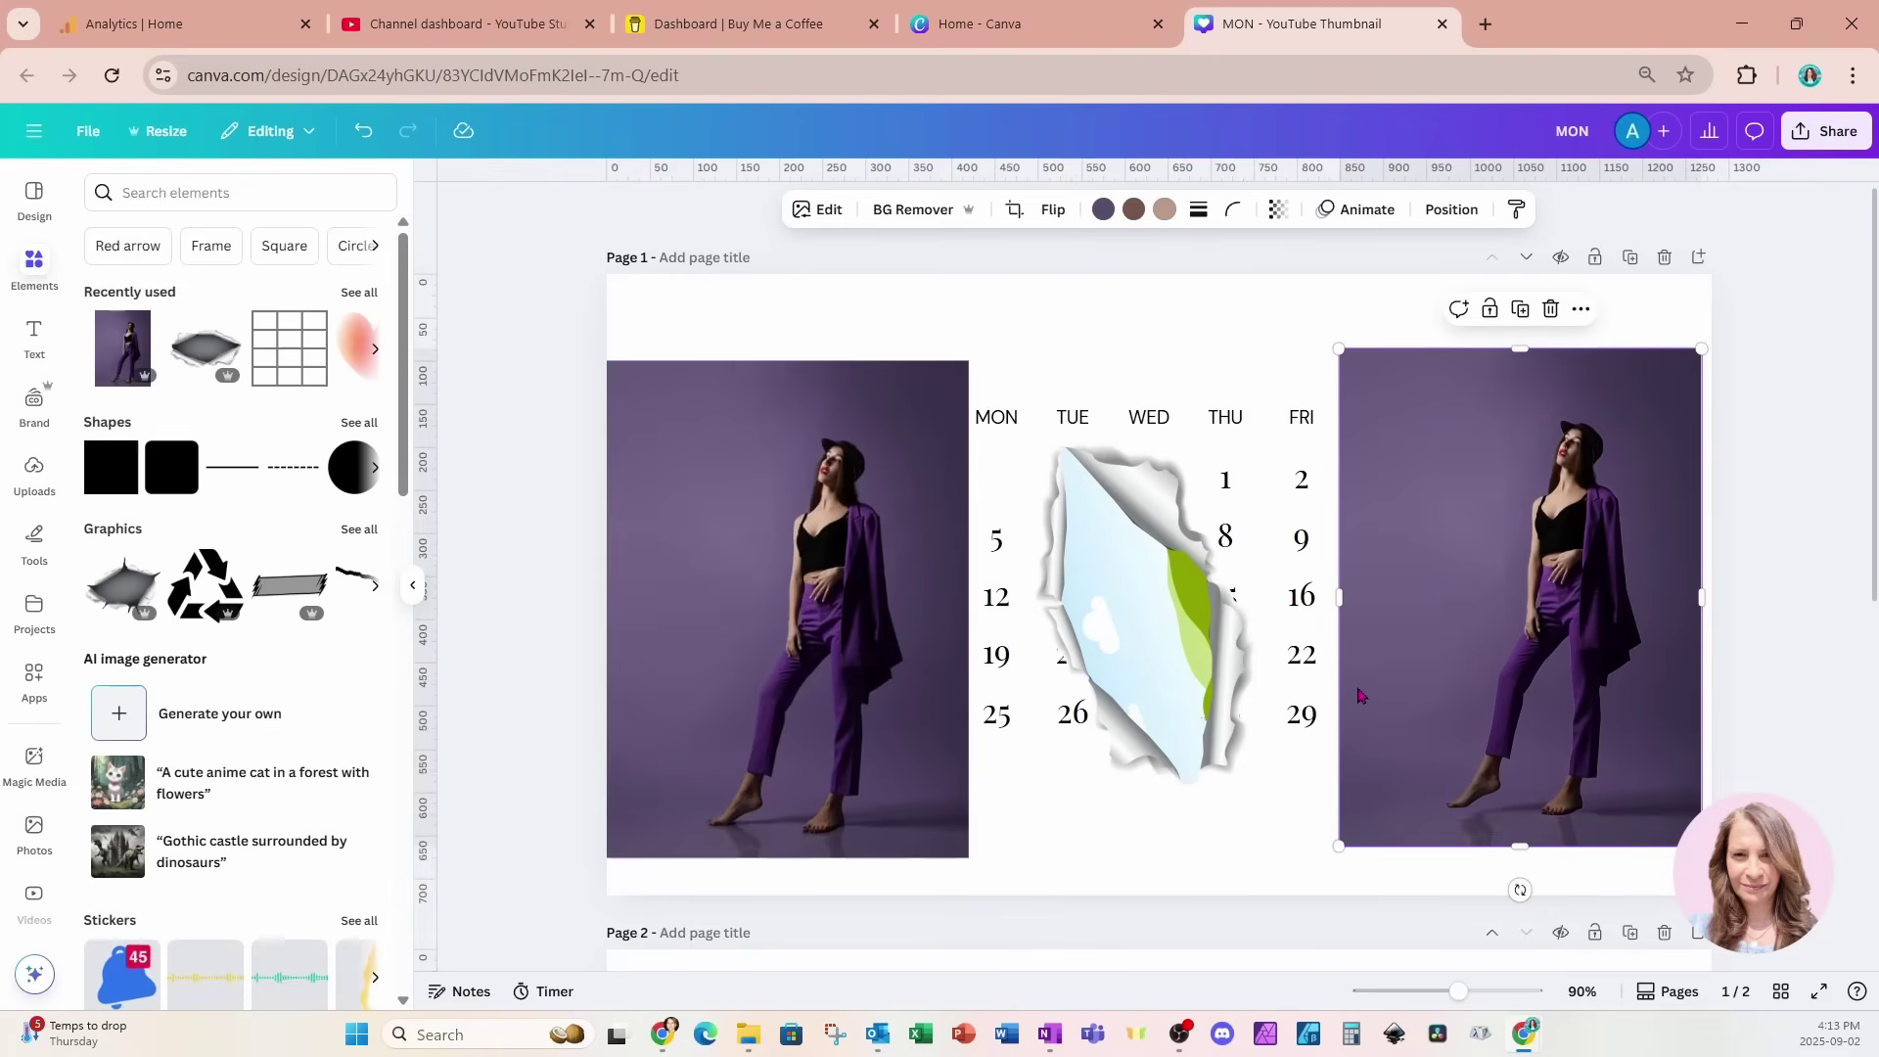
drag(1360, 697, 1164, 700)
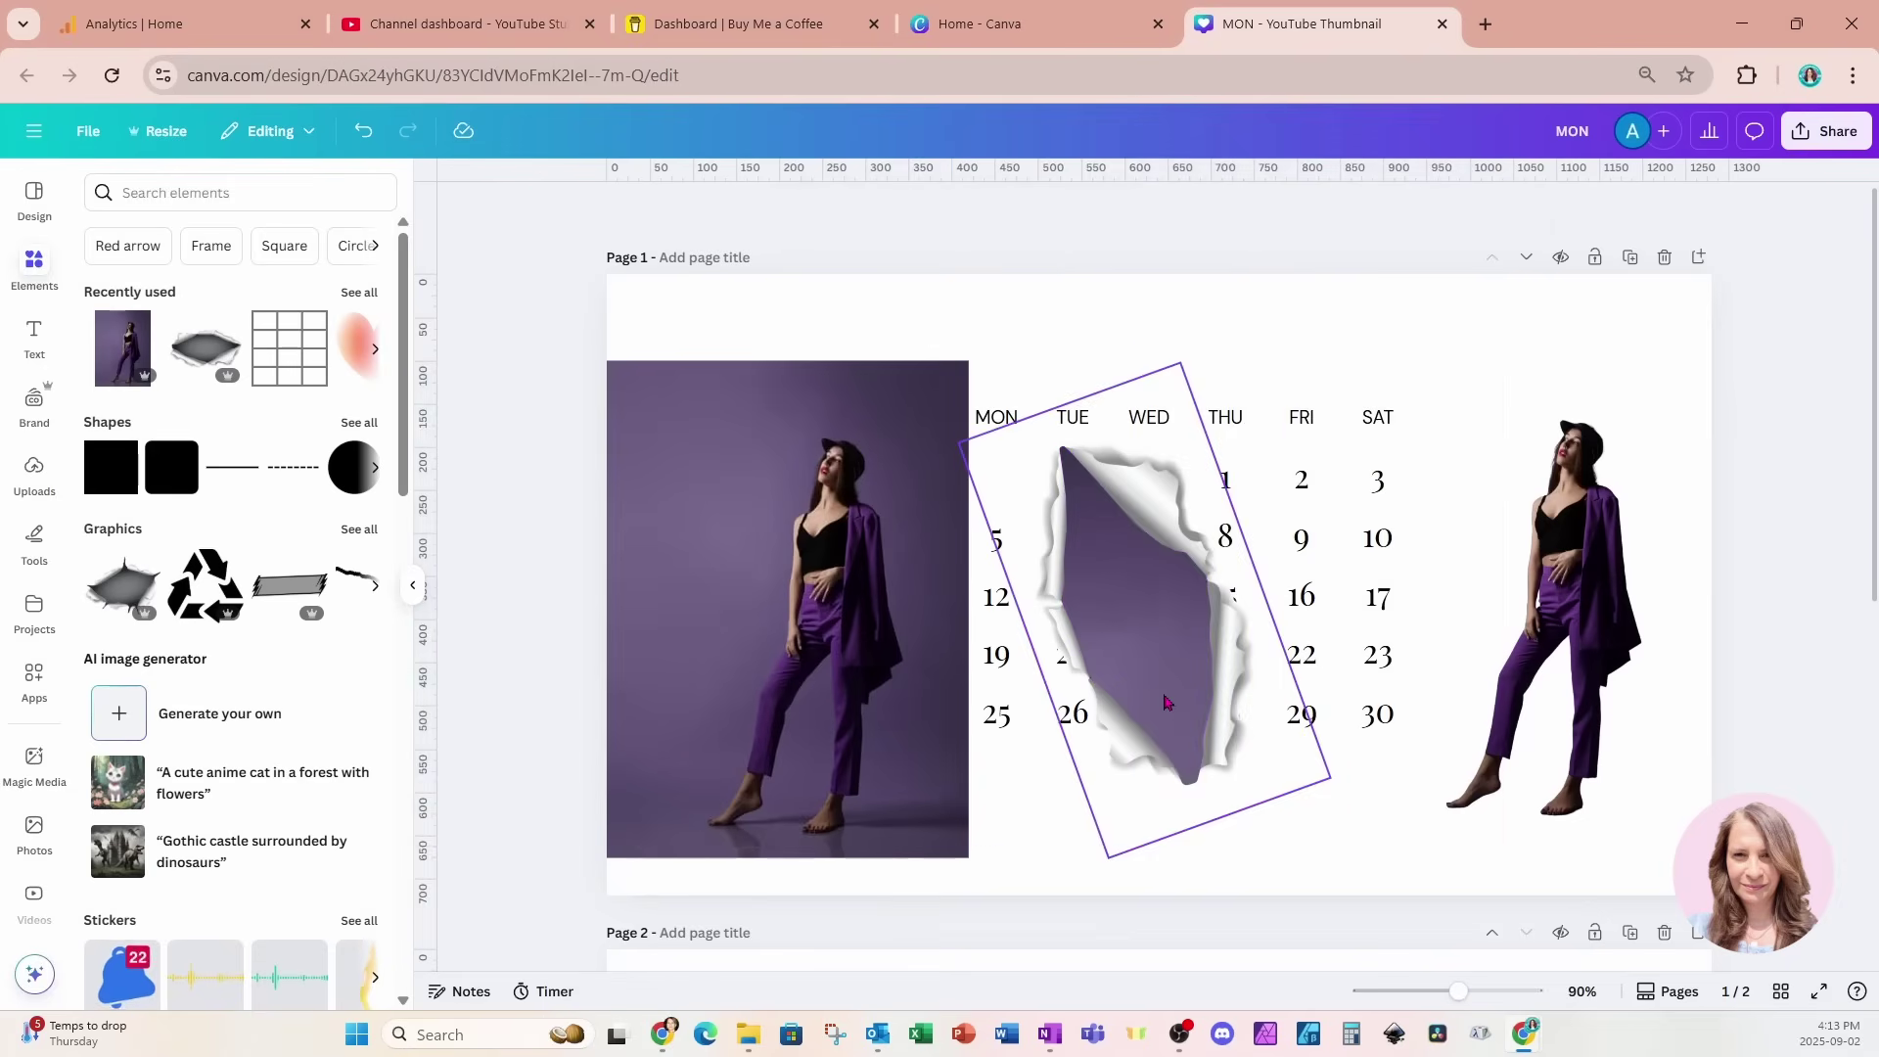
click(1123, 621)
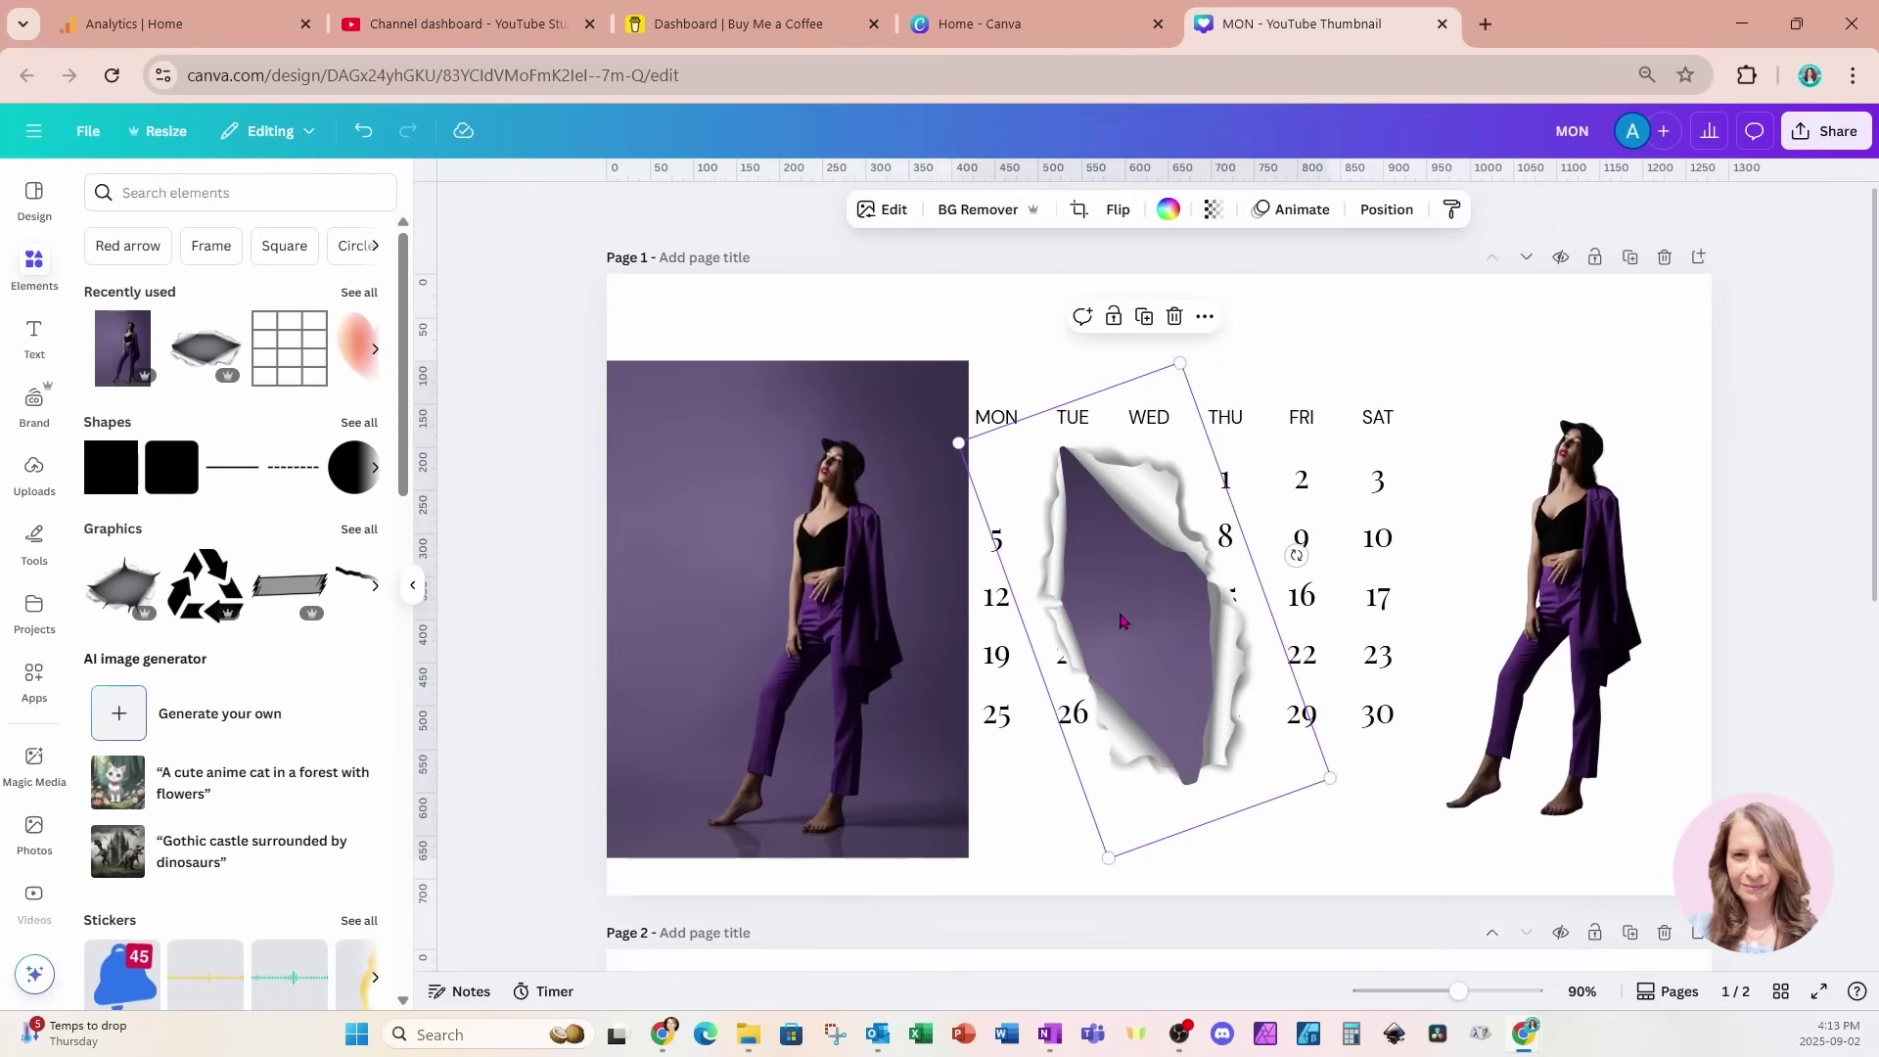
click(1145, 323)
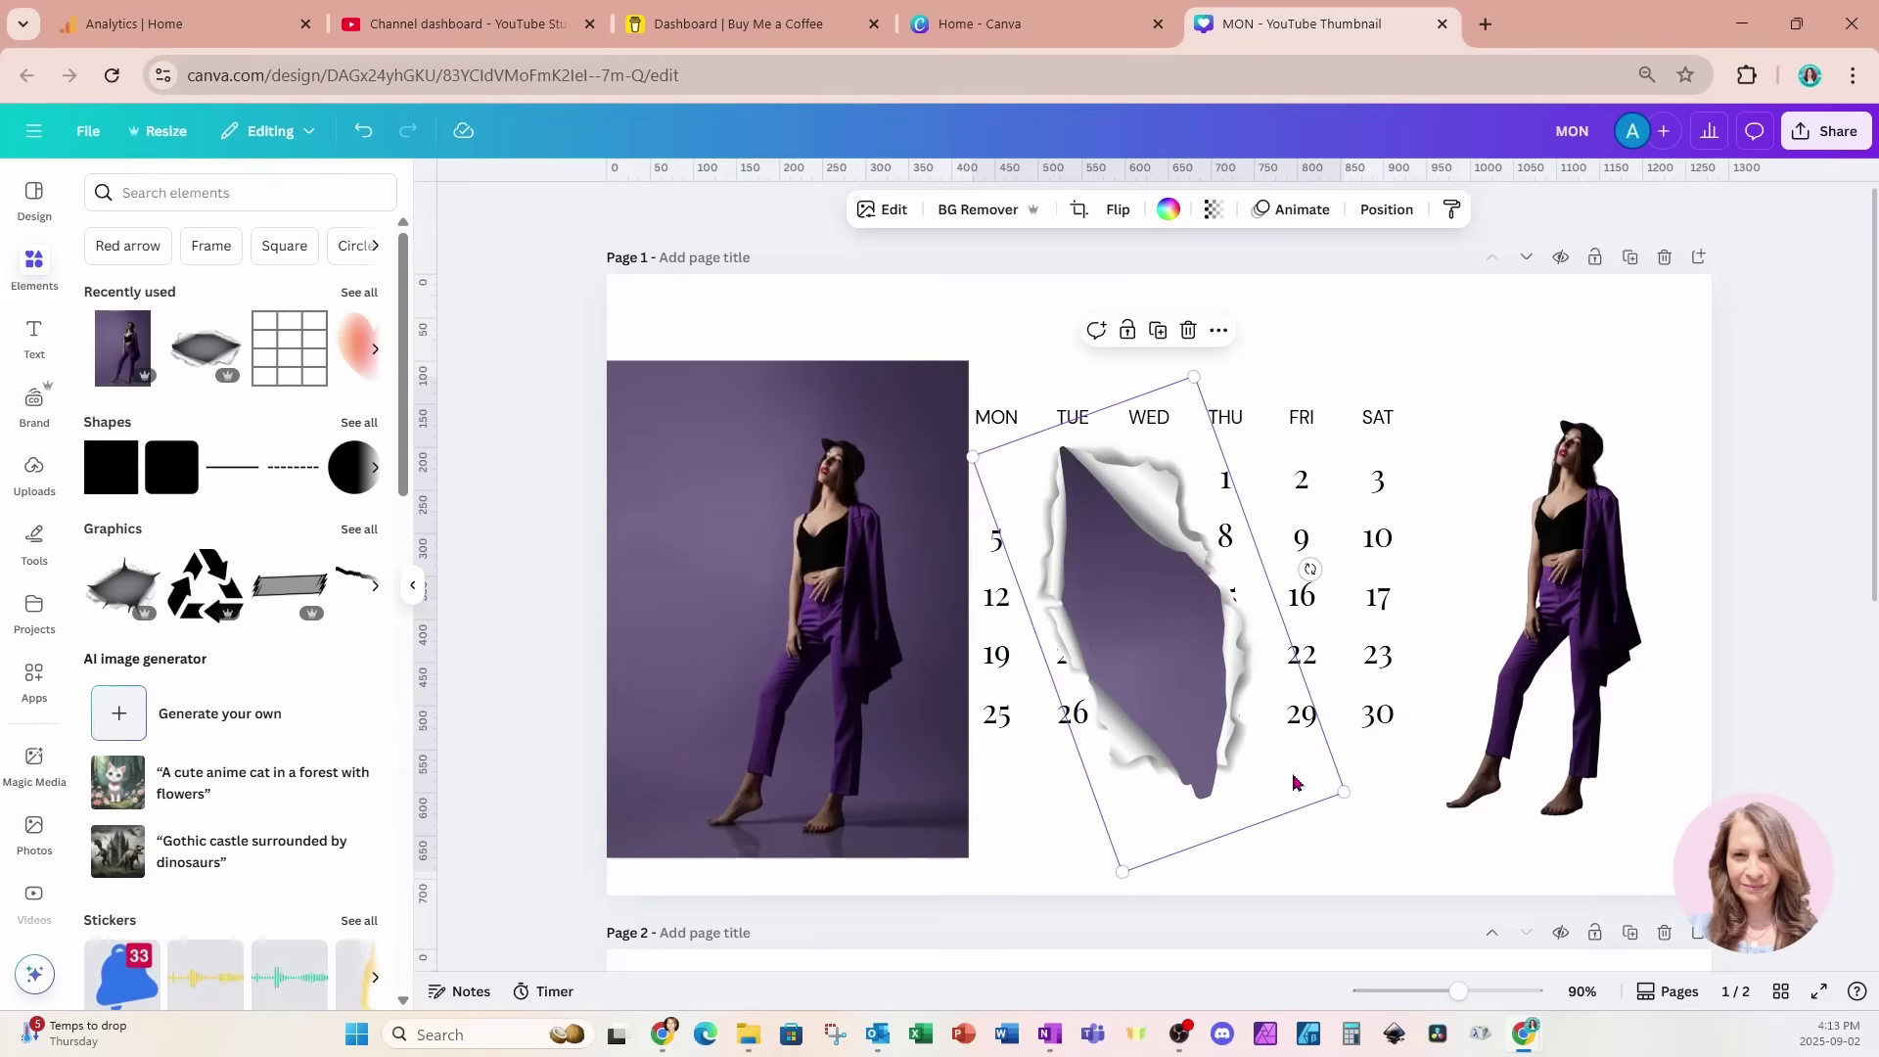
drag(1293, 781, 1278, 758)
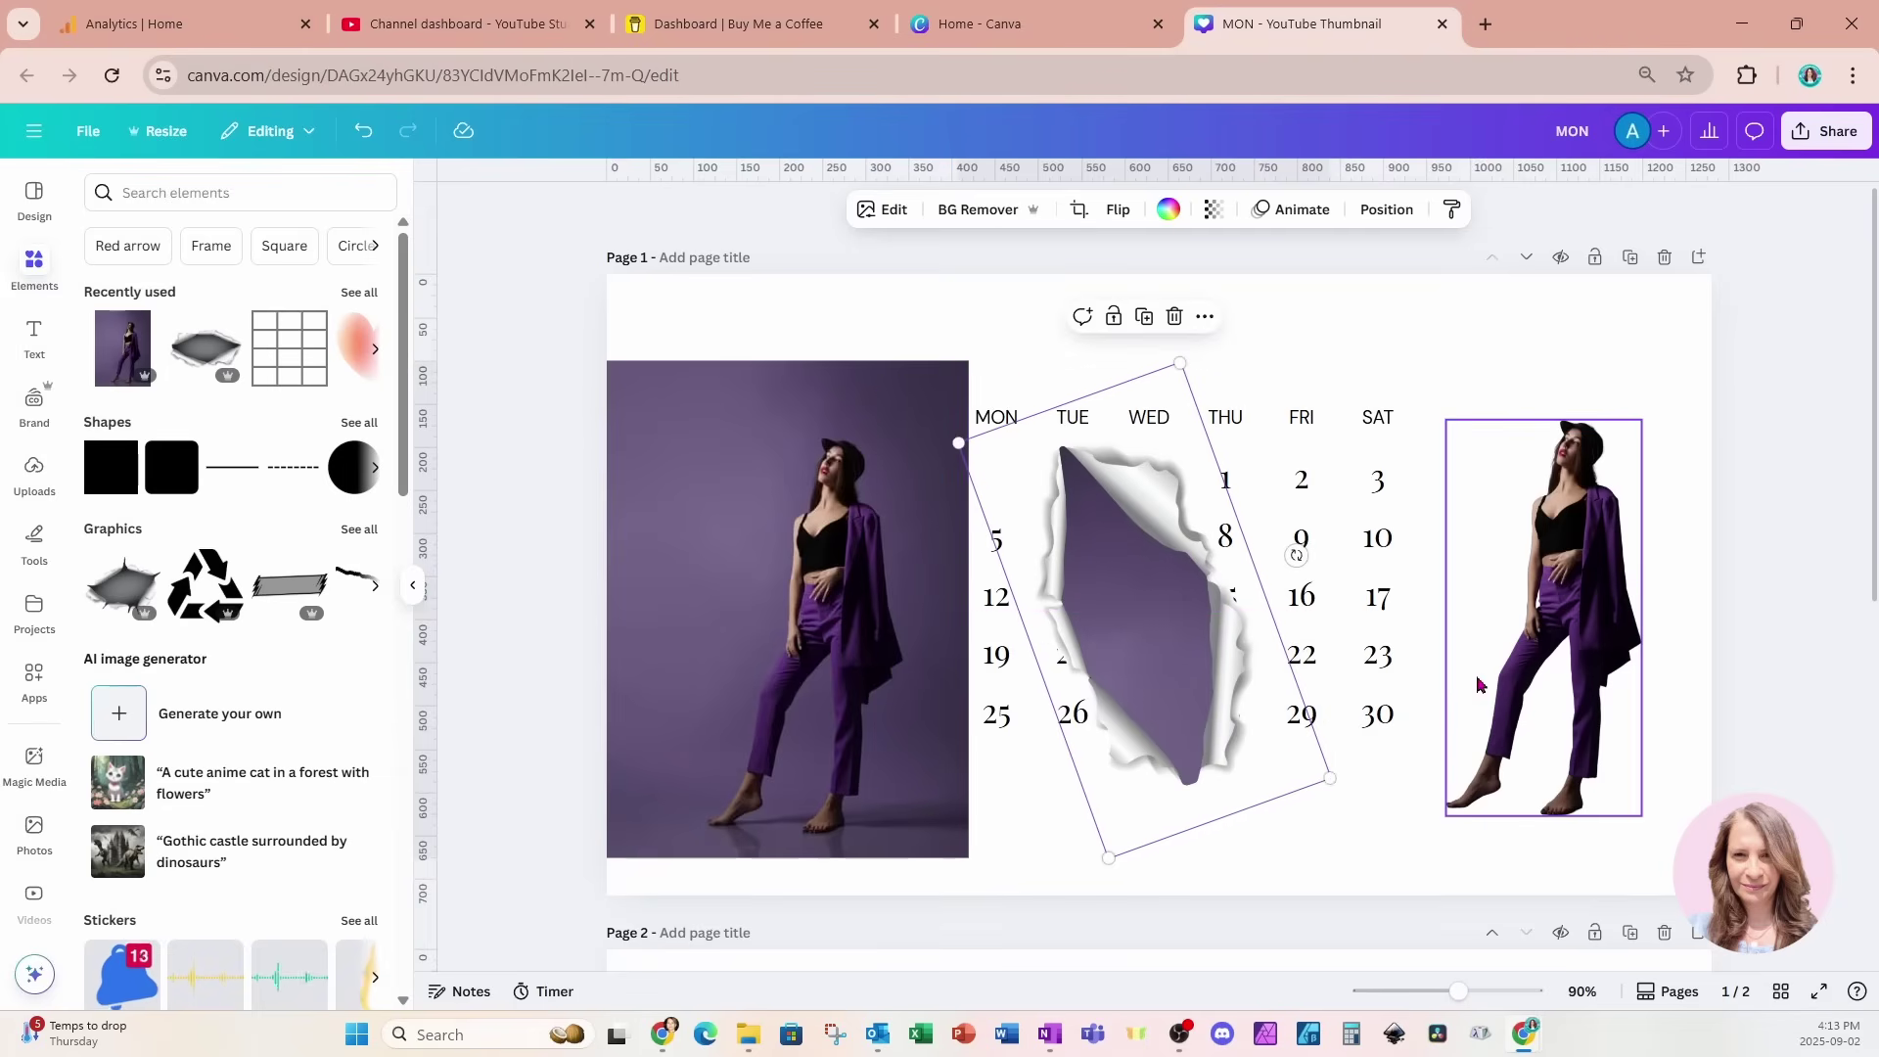
click(1588, 617)
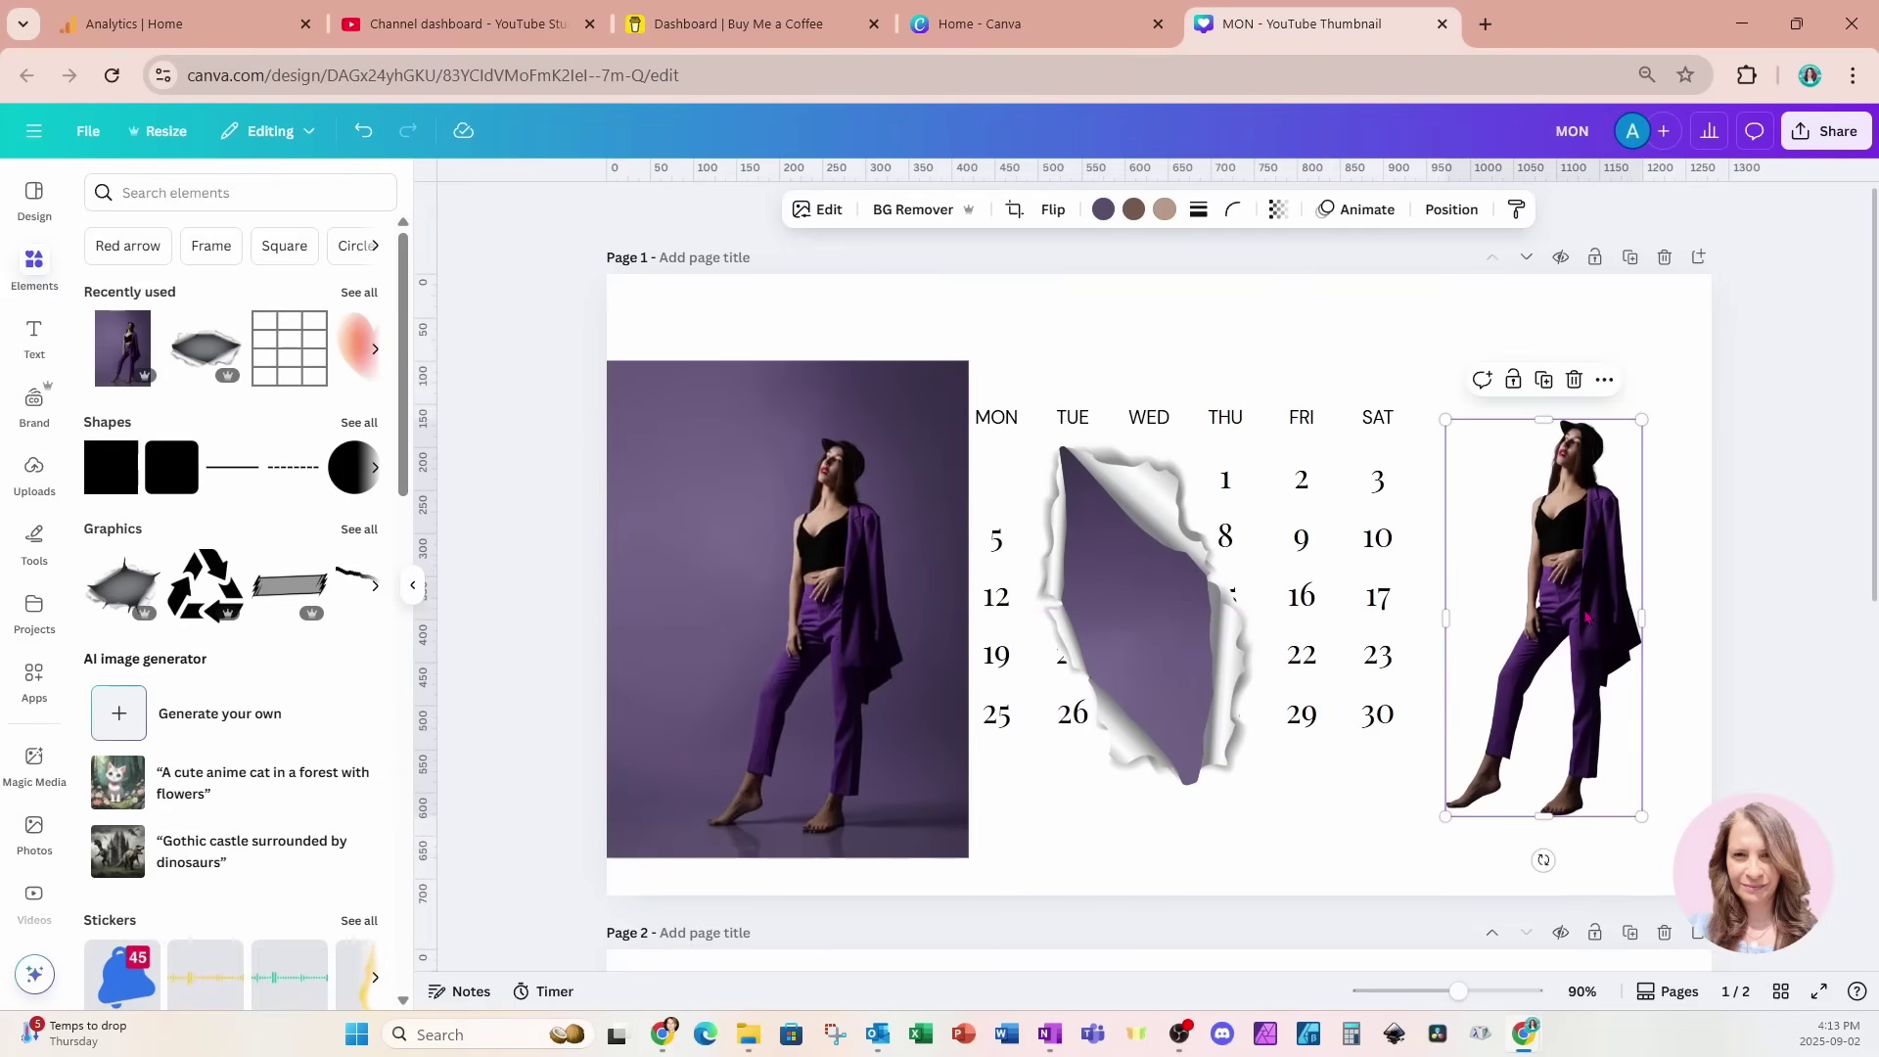
- Give the woman cut-out a Glow shadow (intensity 61, size 23) and drop her into the frame
click(814, 217)
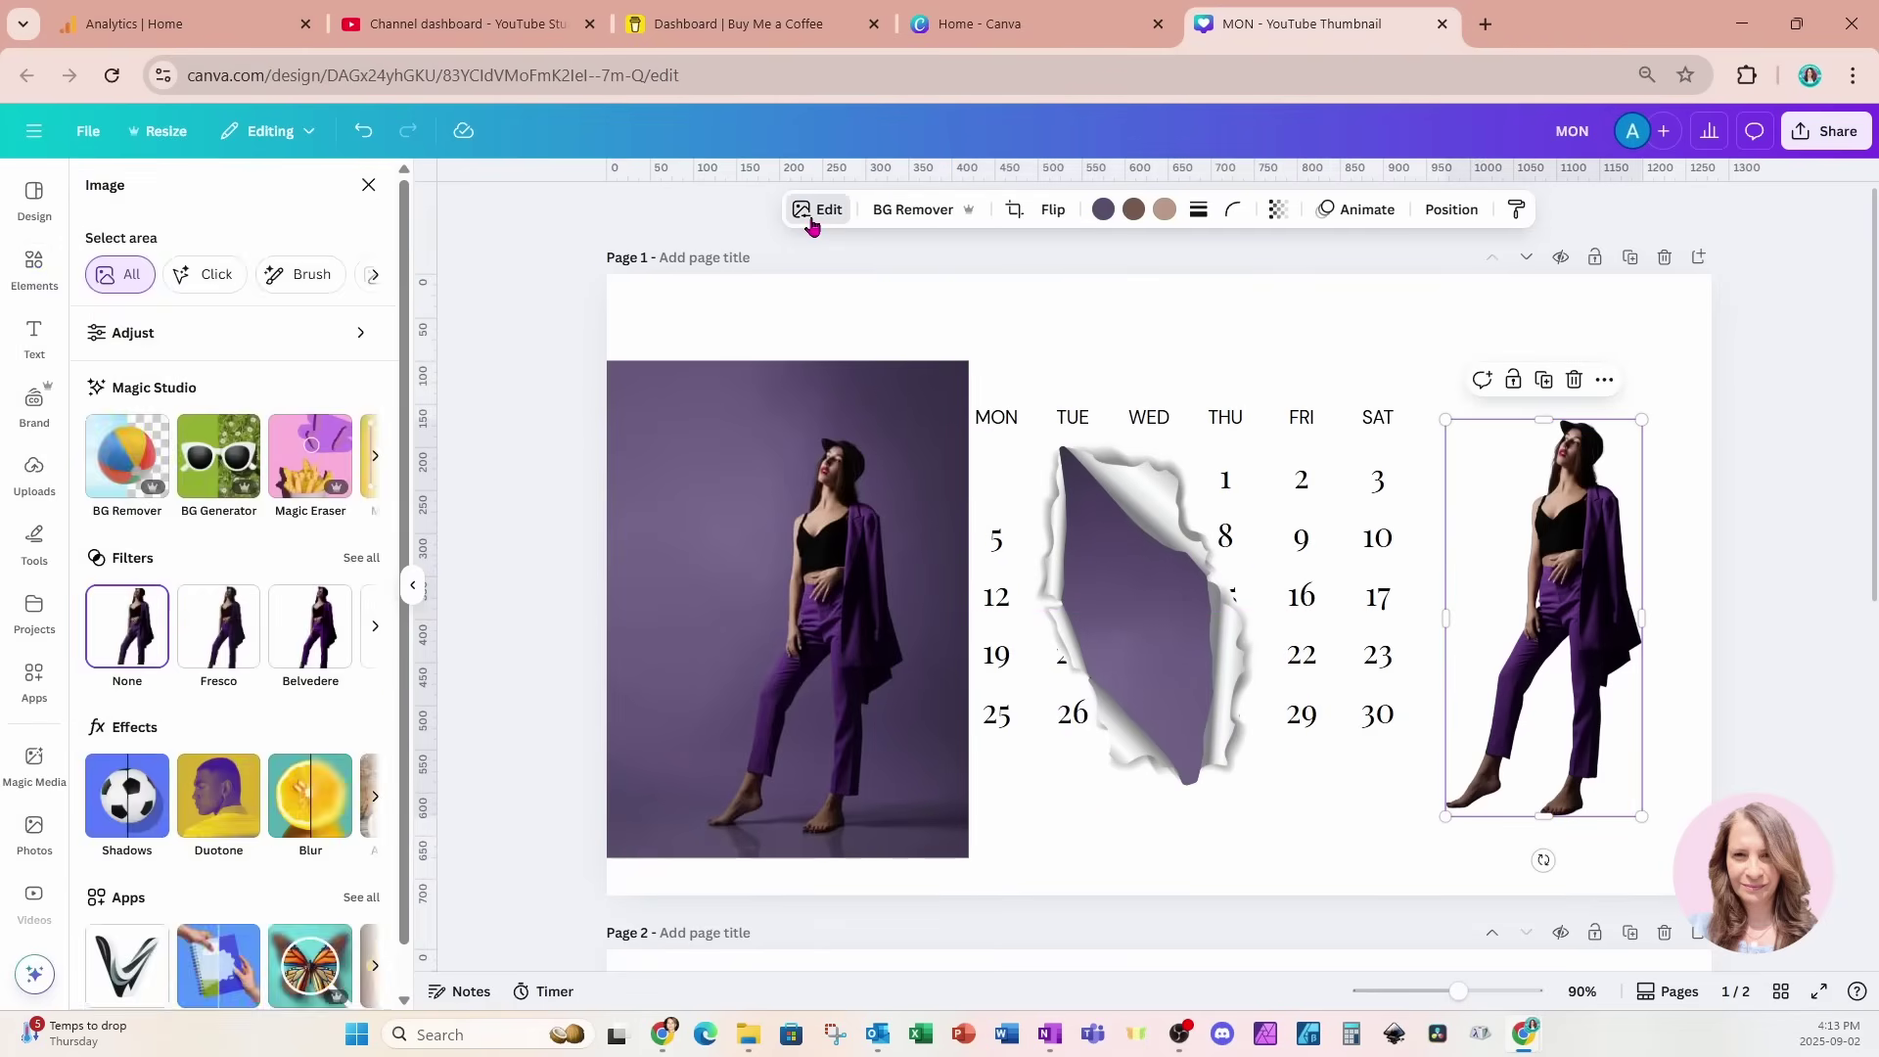
click(130, 794)
click(140, 421)
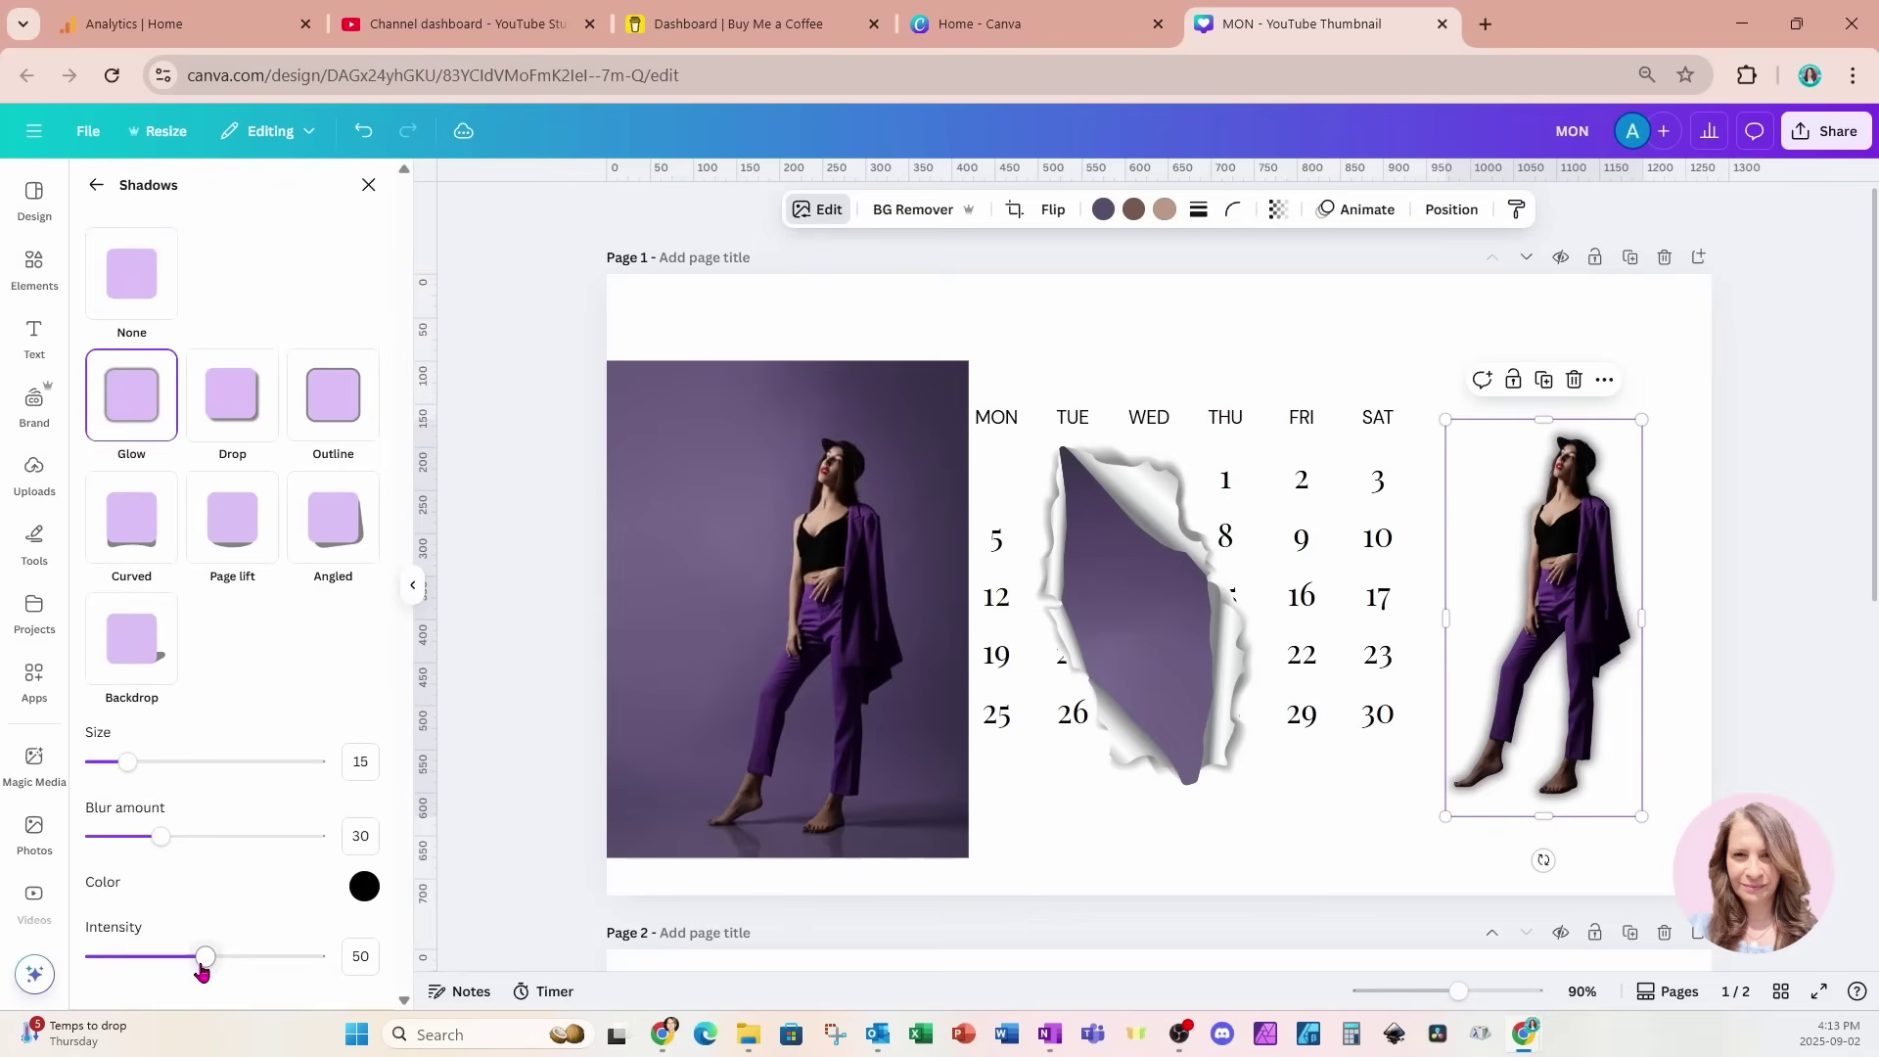
drag(203, 969, 232, 967)
drag(129, 761, 145, 763)
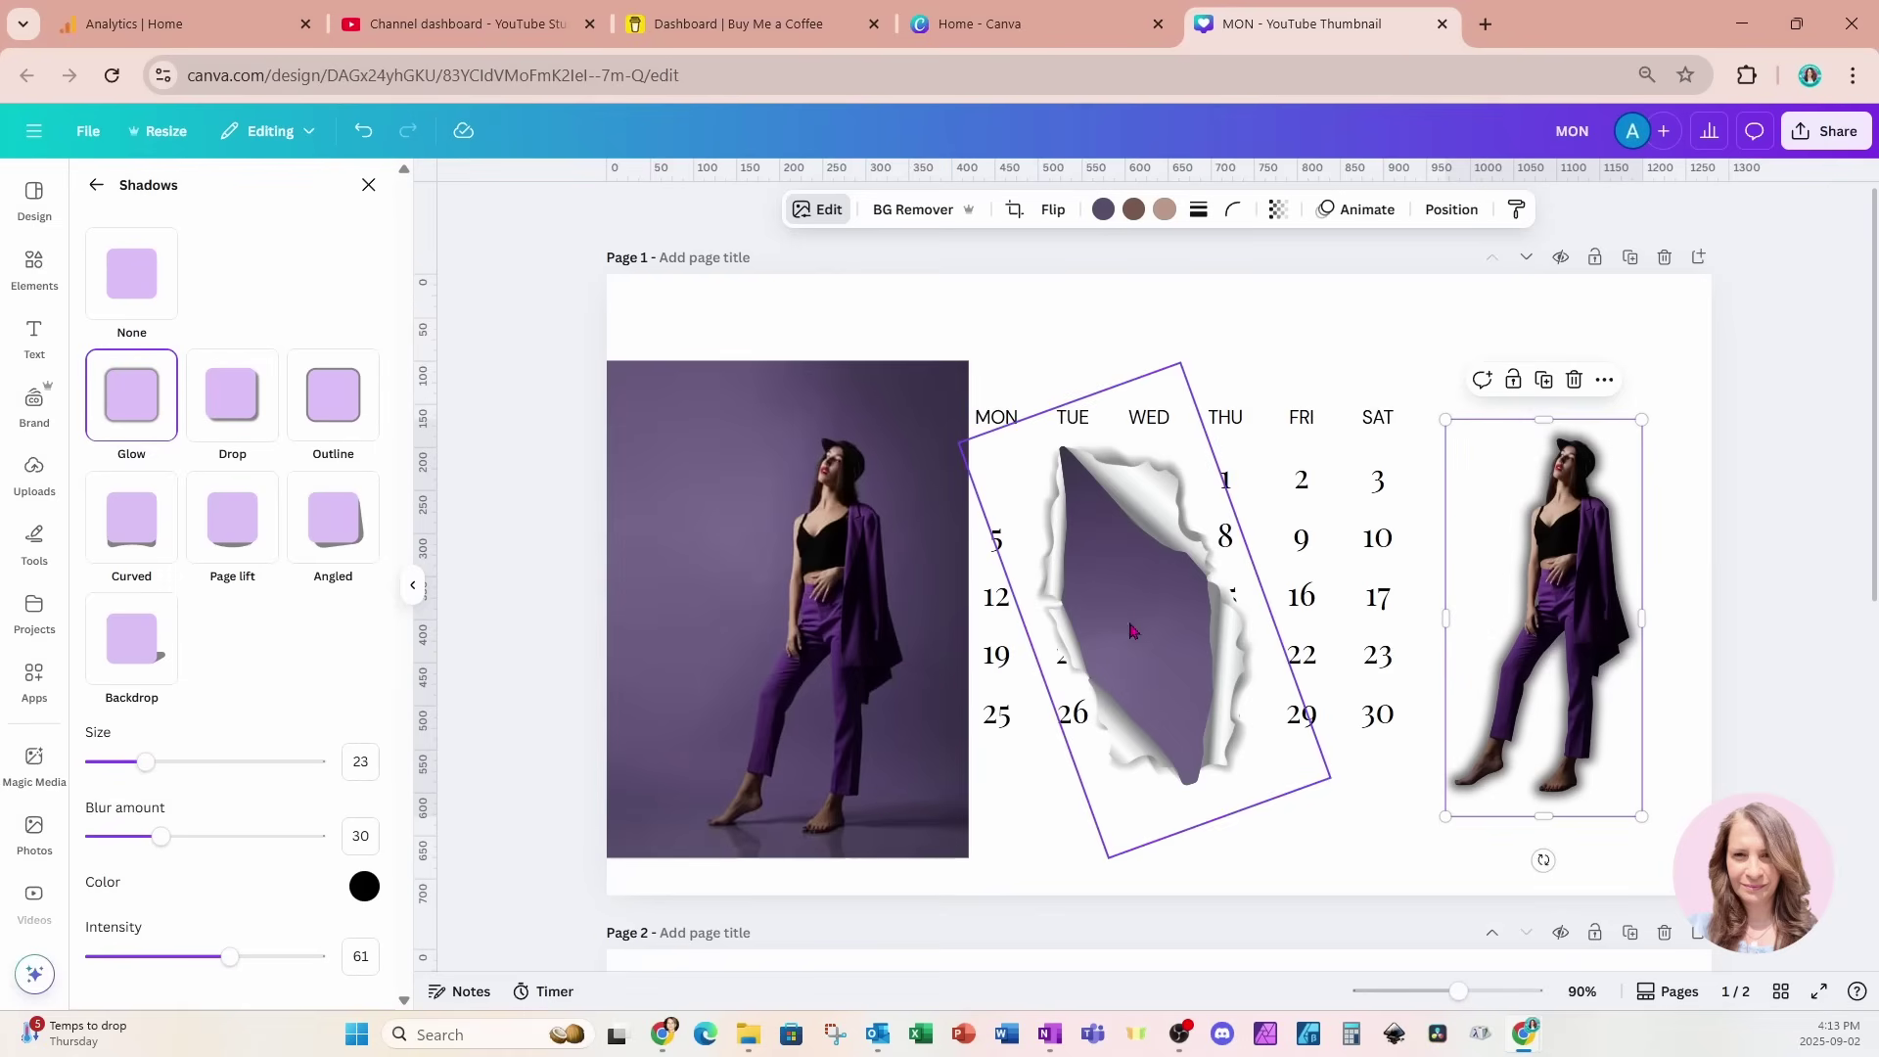
drag(1598, 619, 1165, 633)
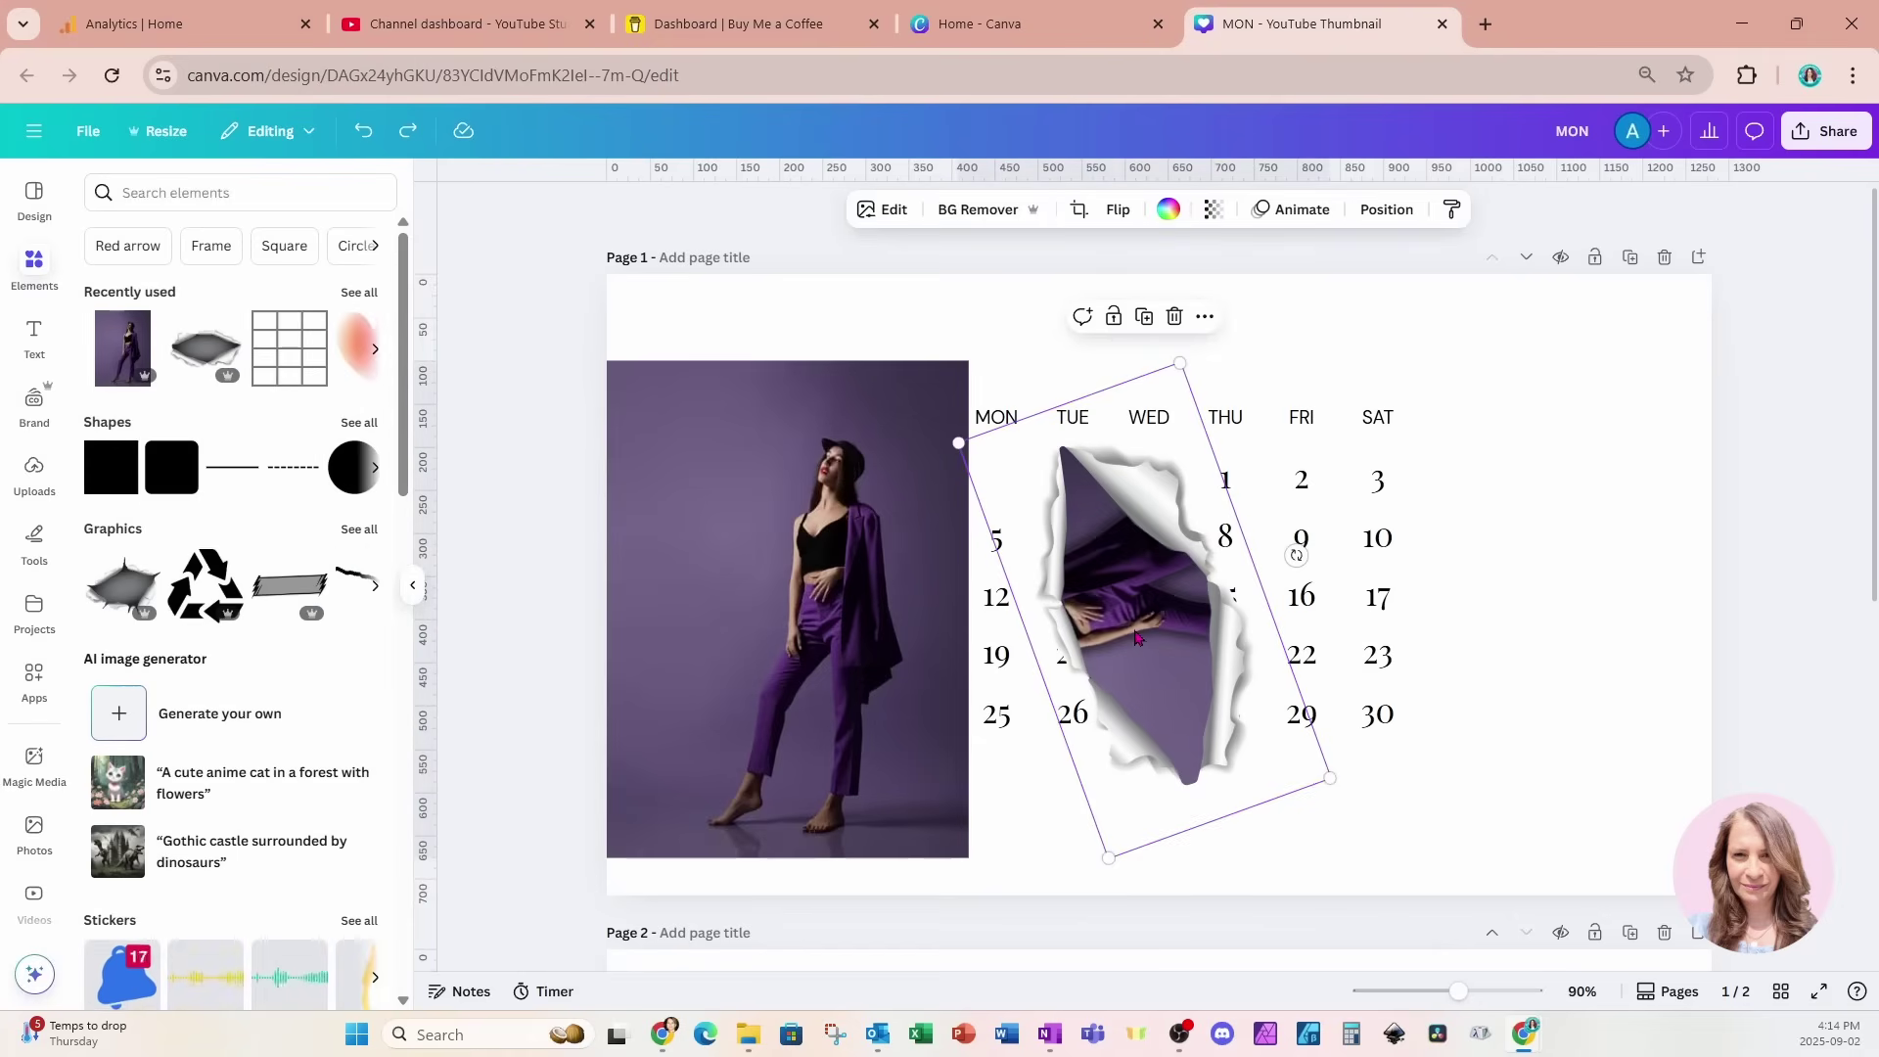
double_click(1132, 628)
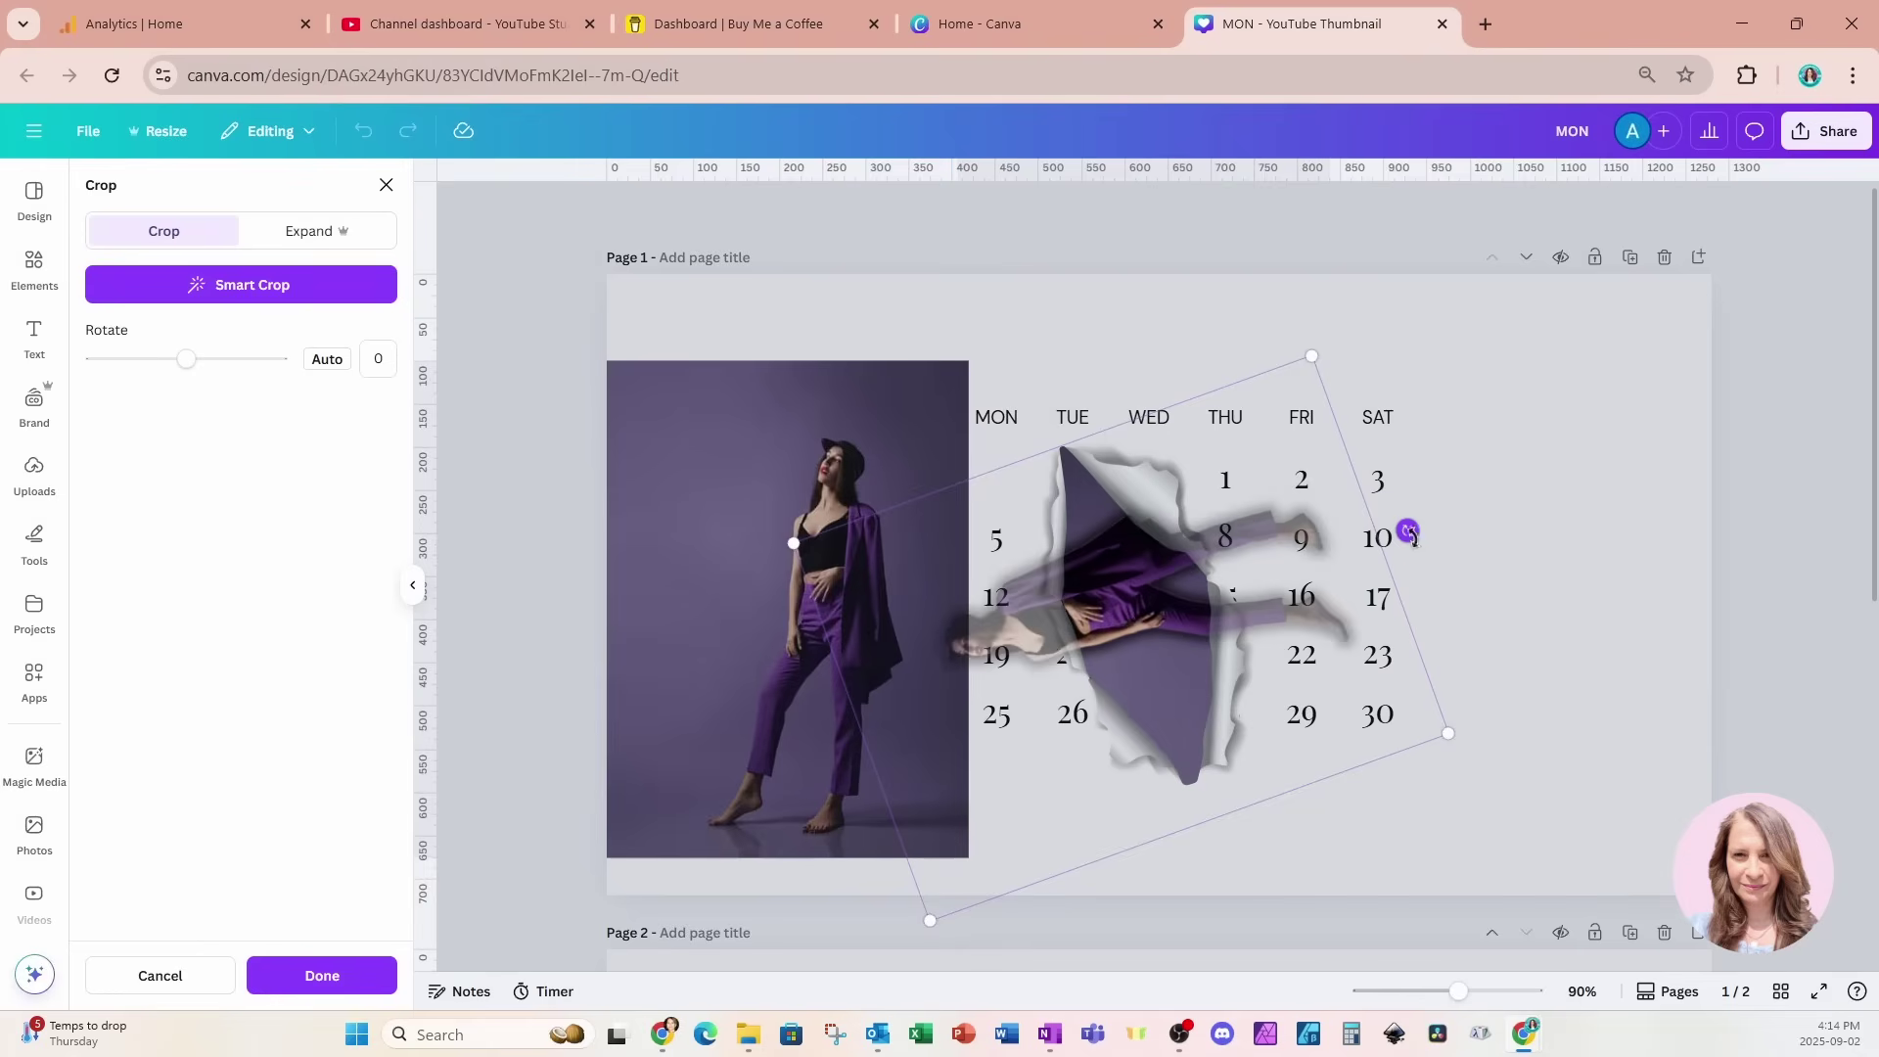
- Rotate the woman to 109.6° inside the frame and shift her into place through the hole
drag(1409, 531, 1120, 890)
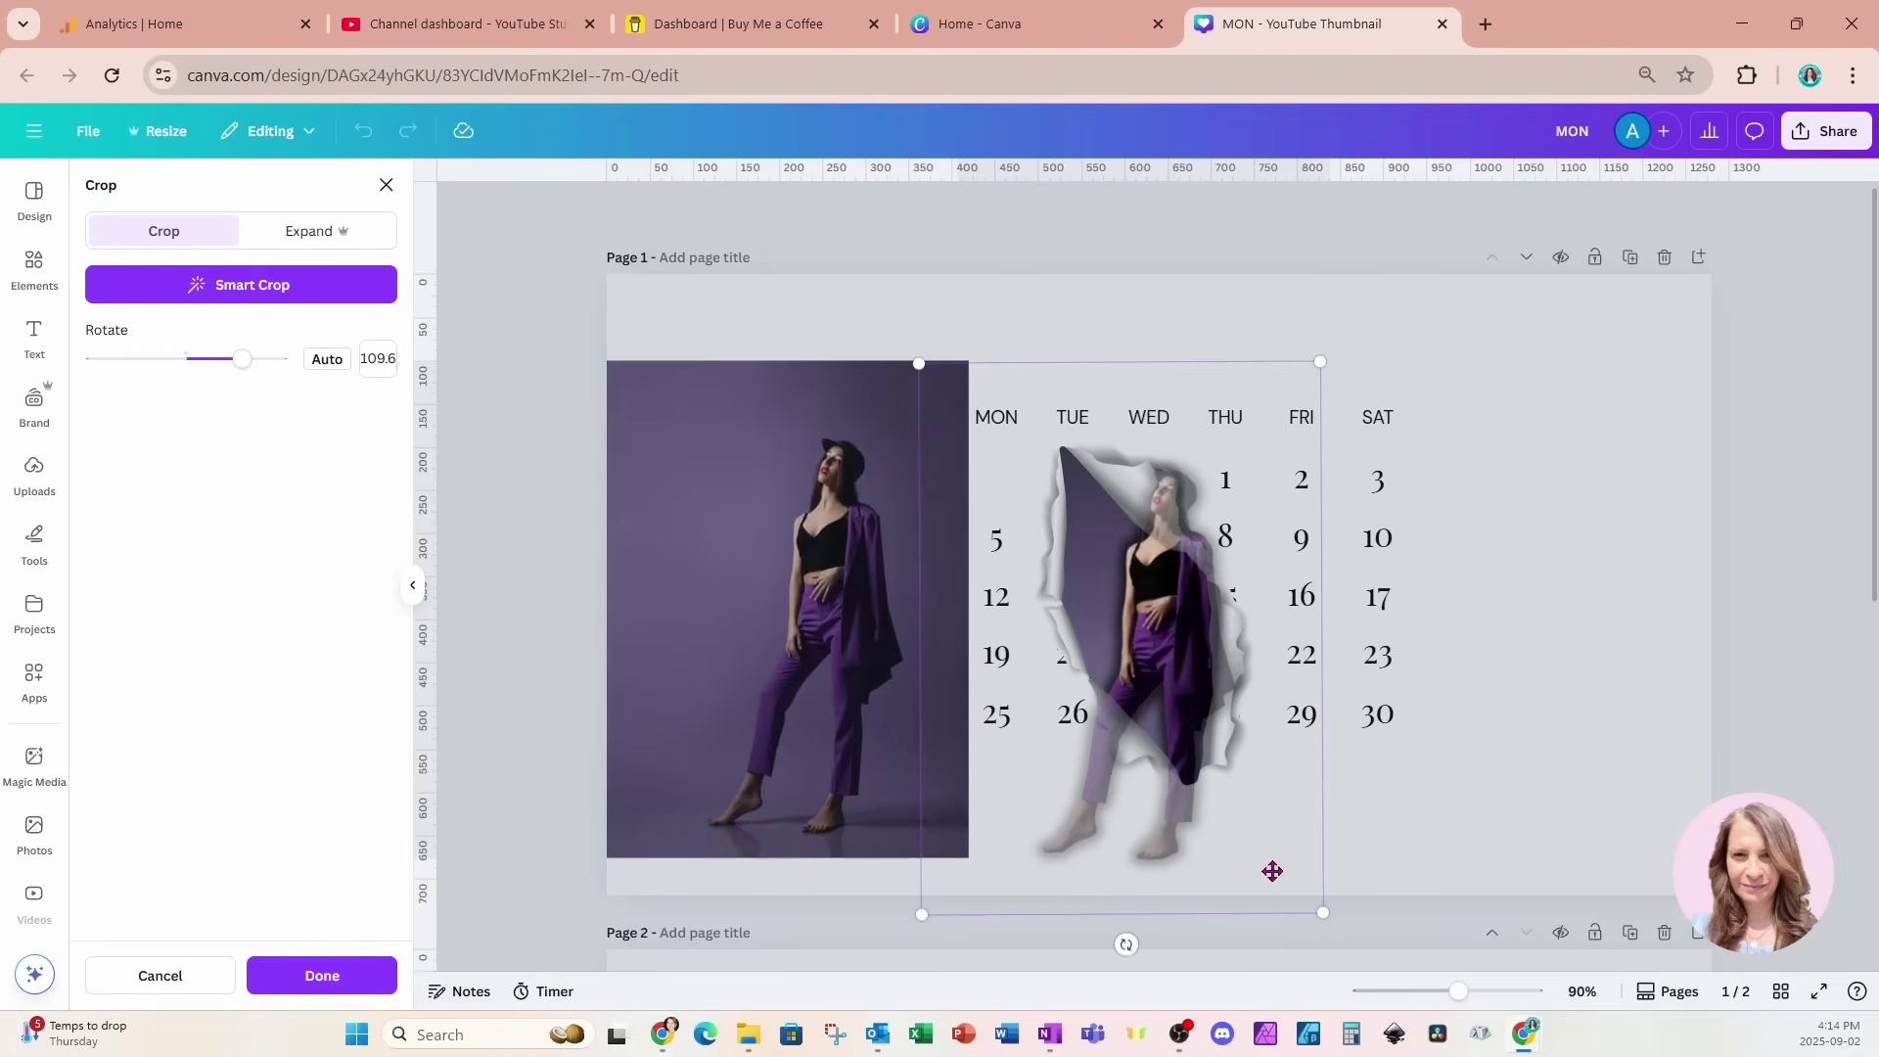
drag(1271, 872, 1279, 803)
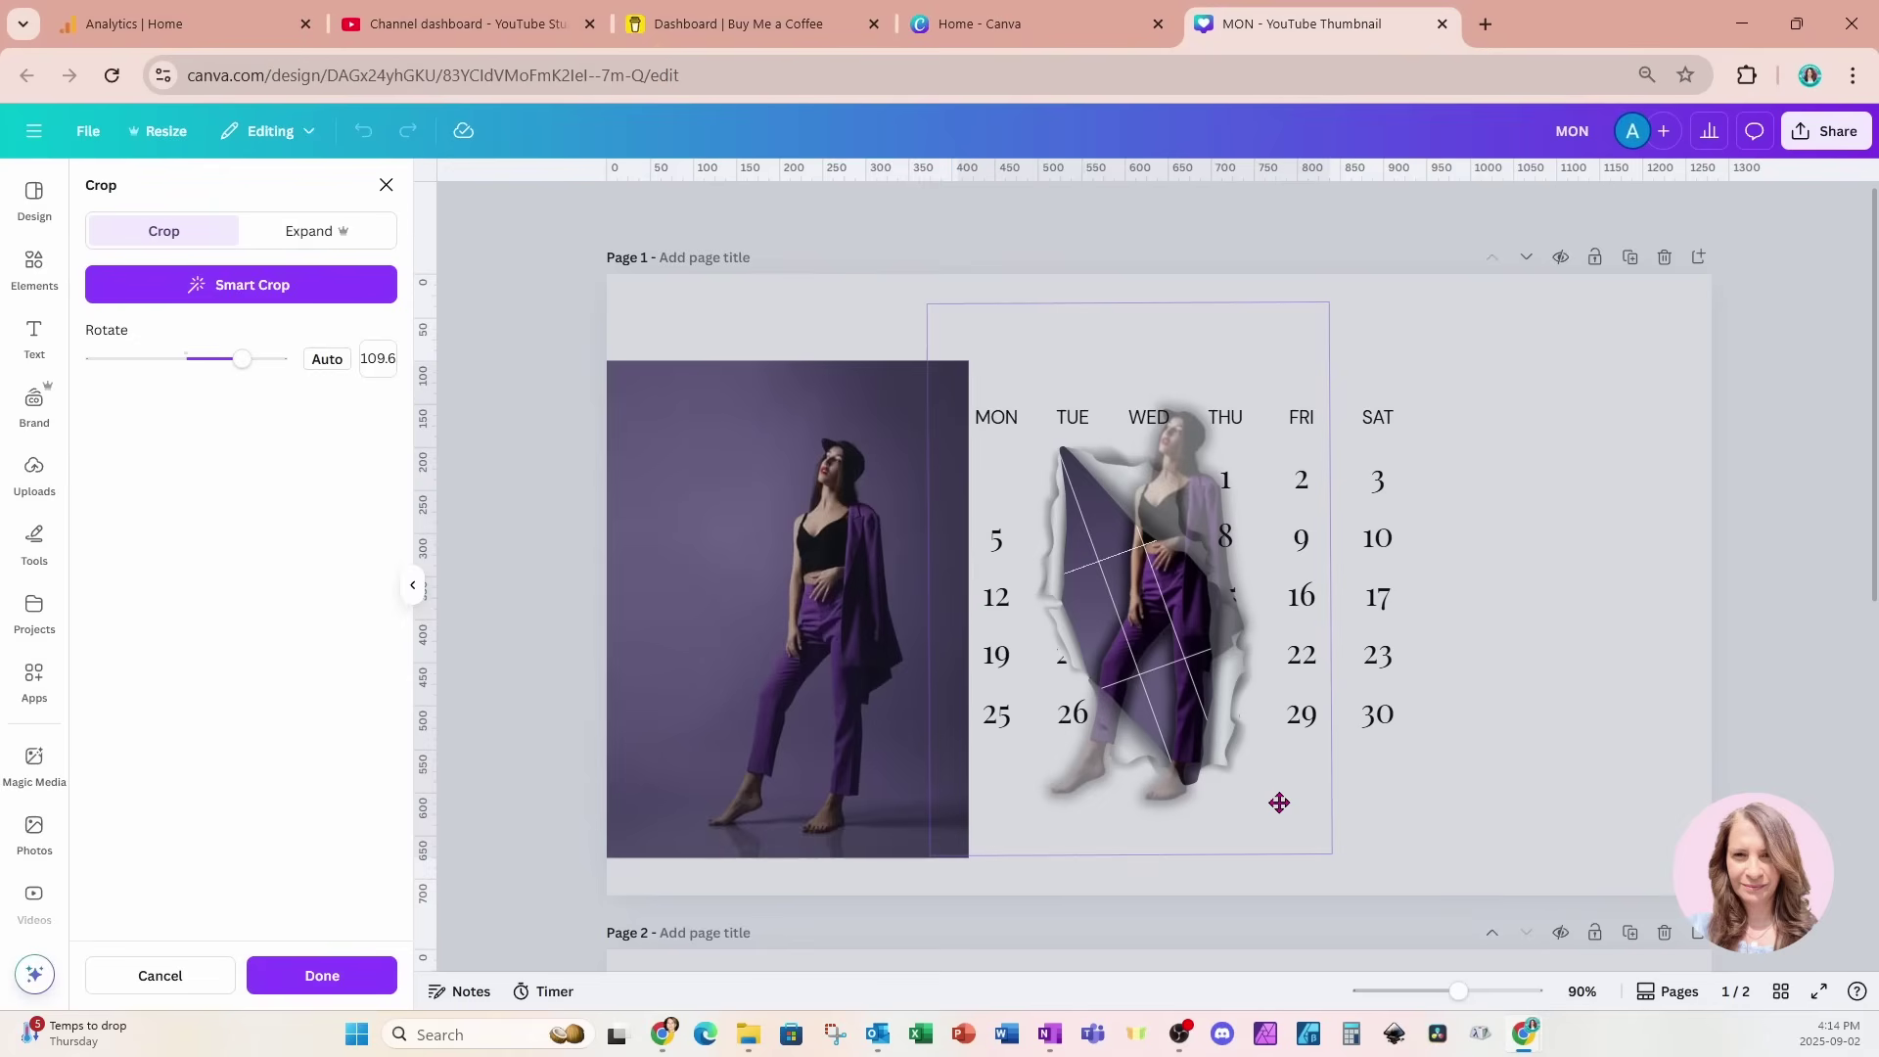
drag(1279, 803, 1265, 812)
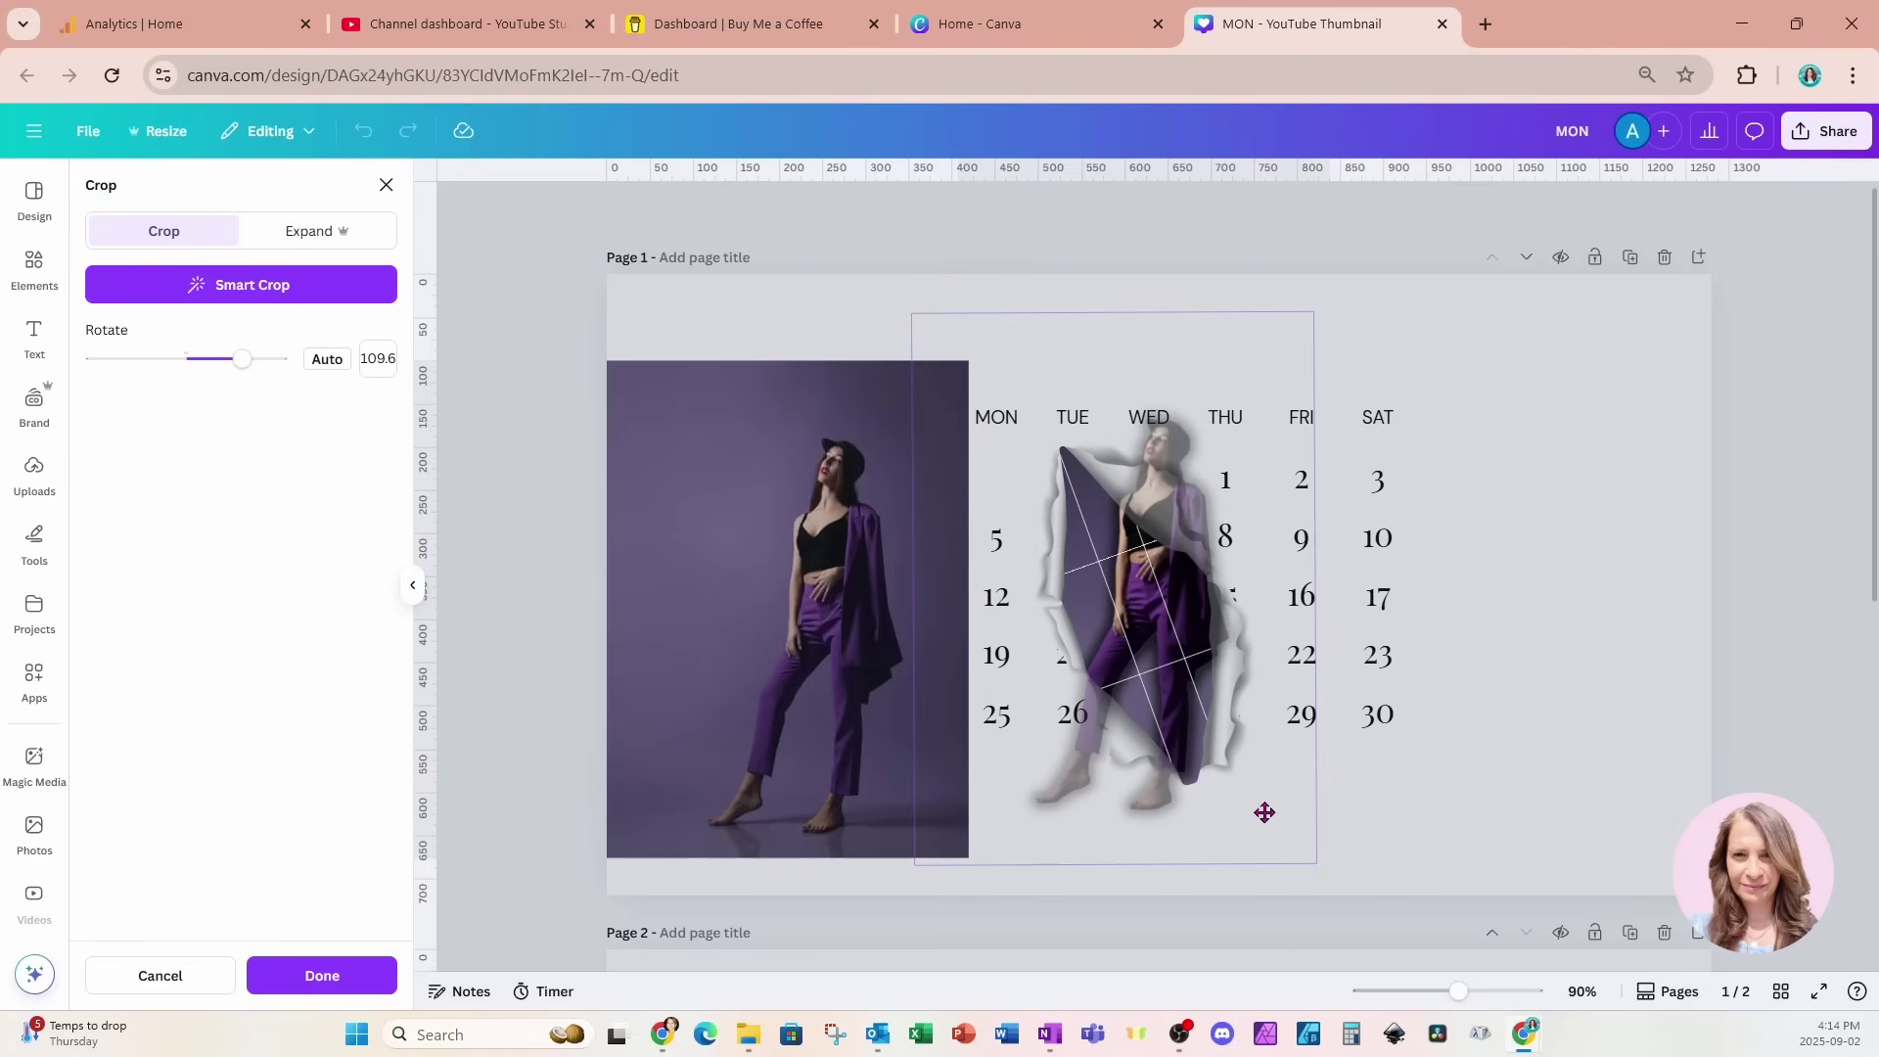
drag(1264, 812, 1264, 813)
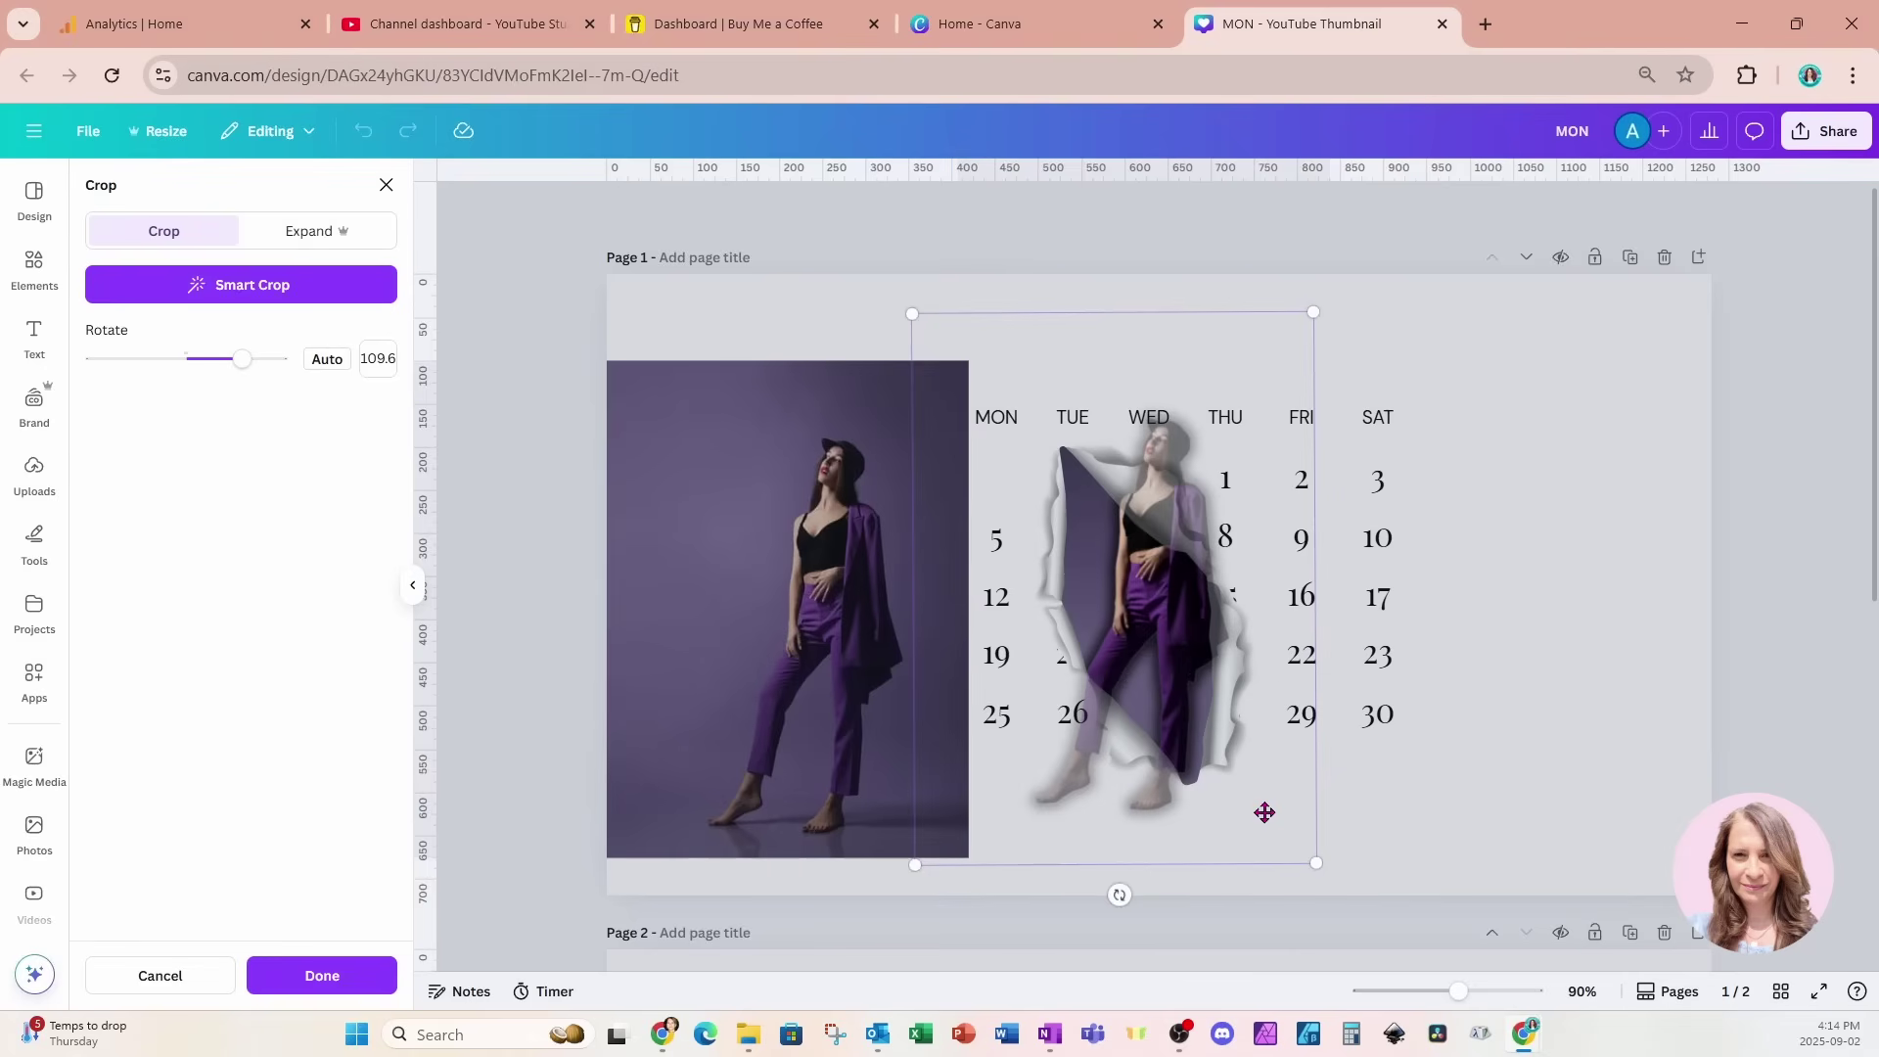
click(323, 977)
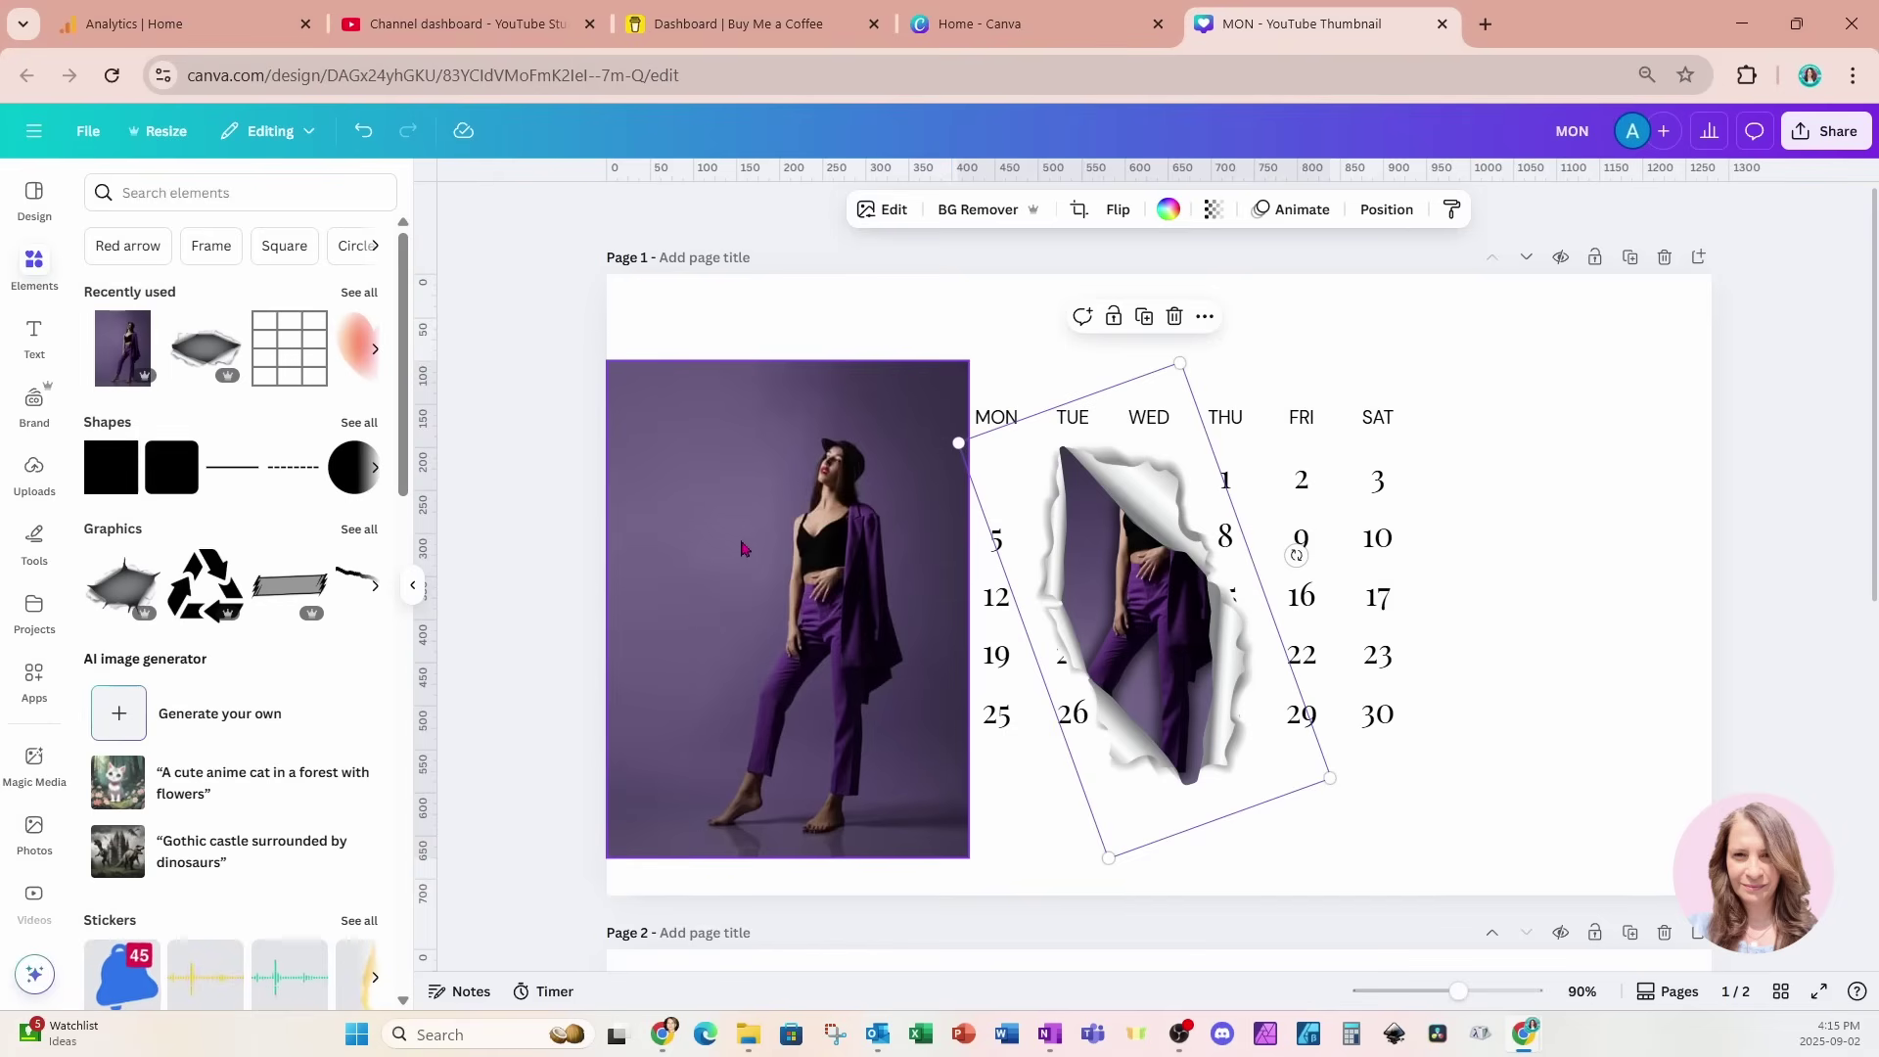
- Remove the left photo's purple background and drag the cut-out woman to the calendar's right side
click(798, 618)
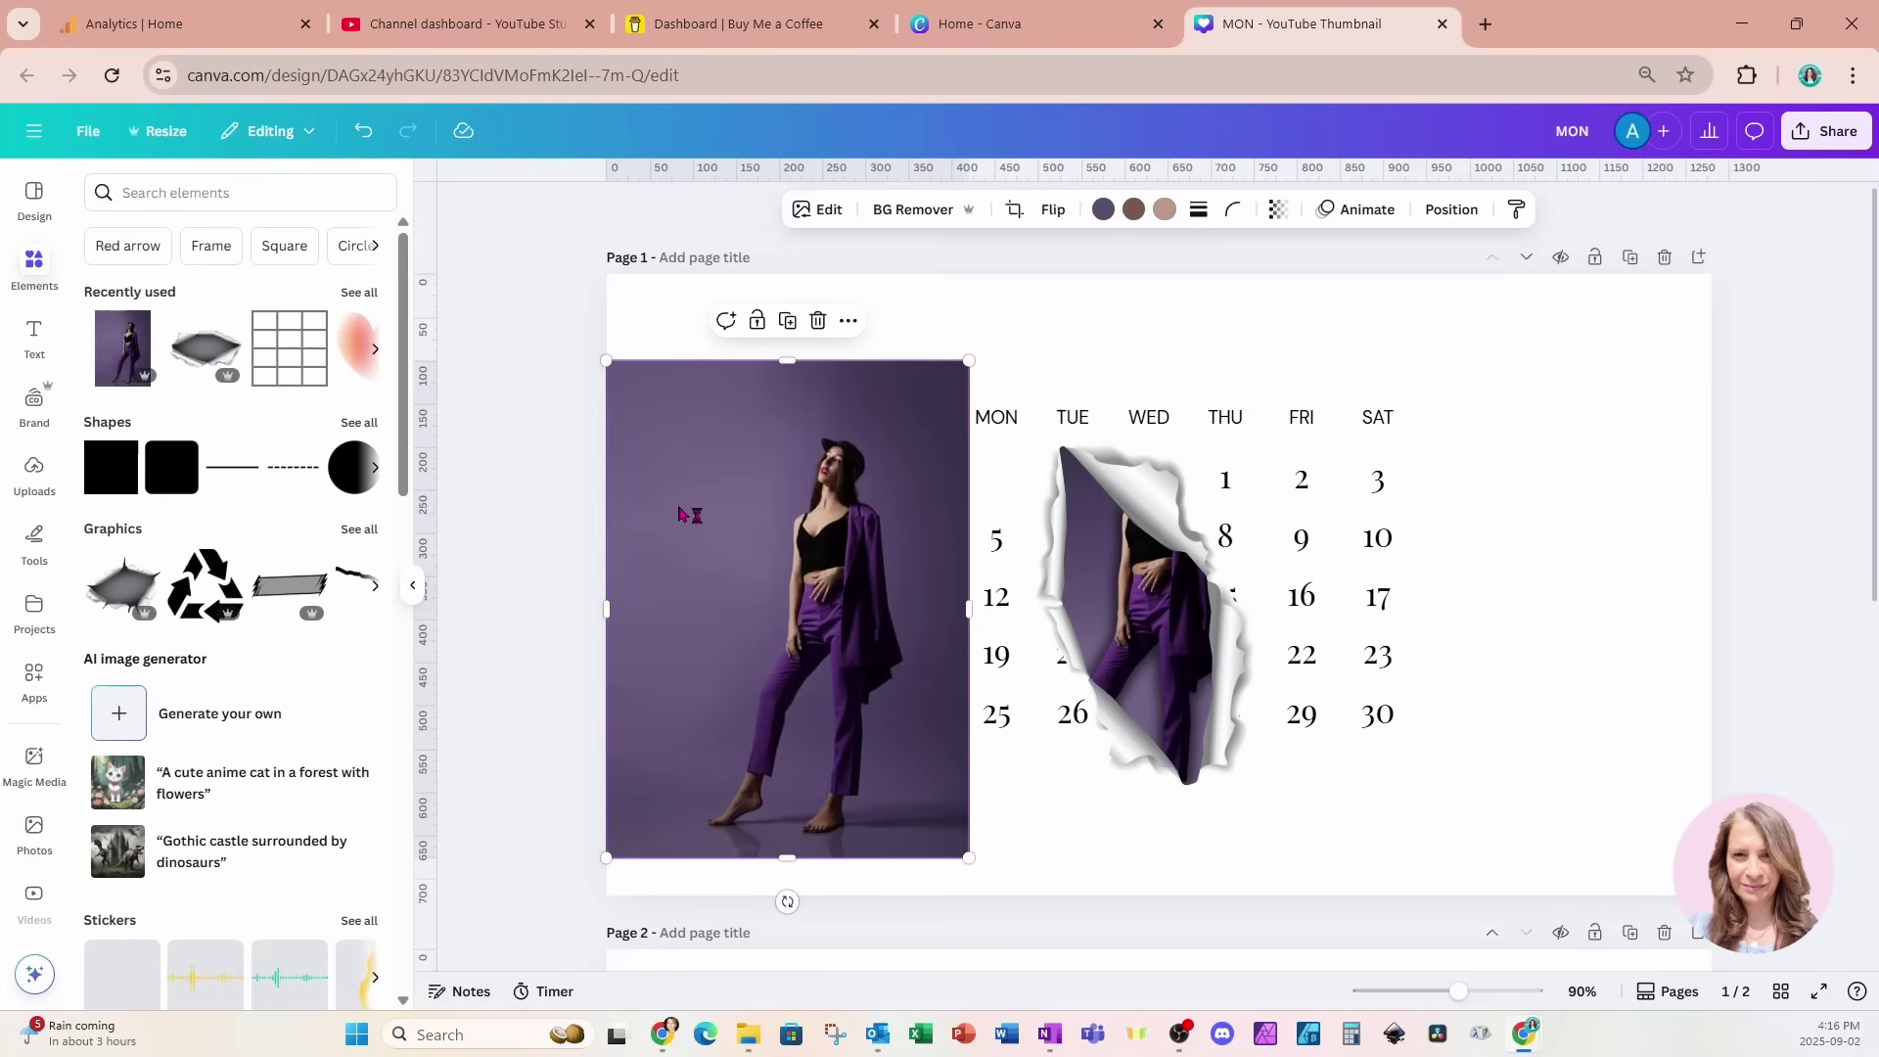
click(910, 209)
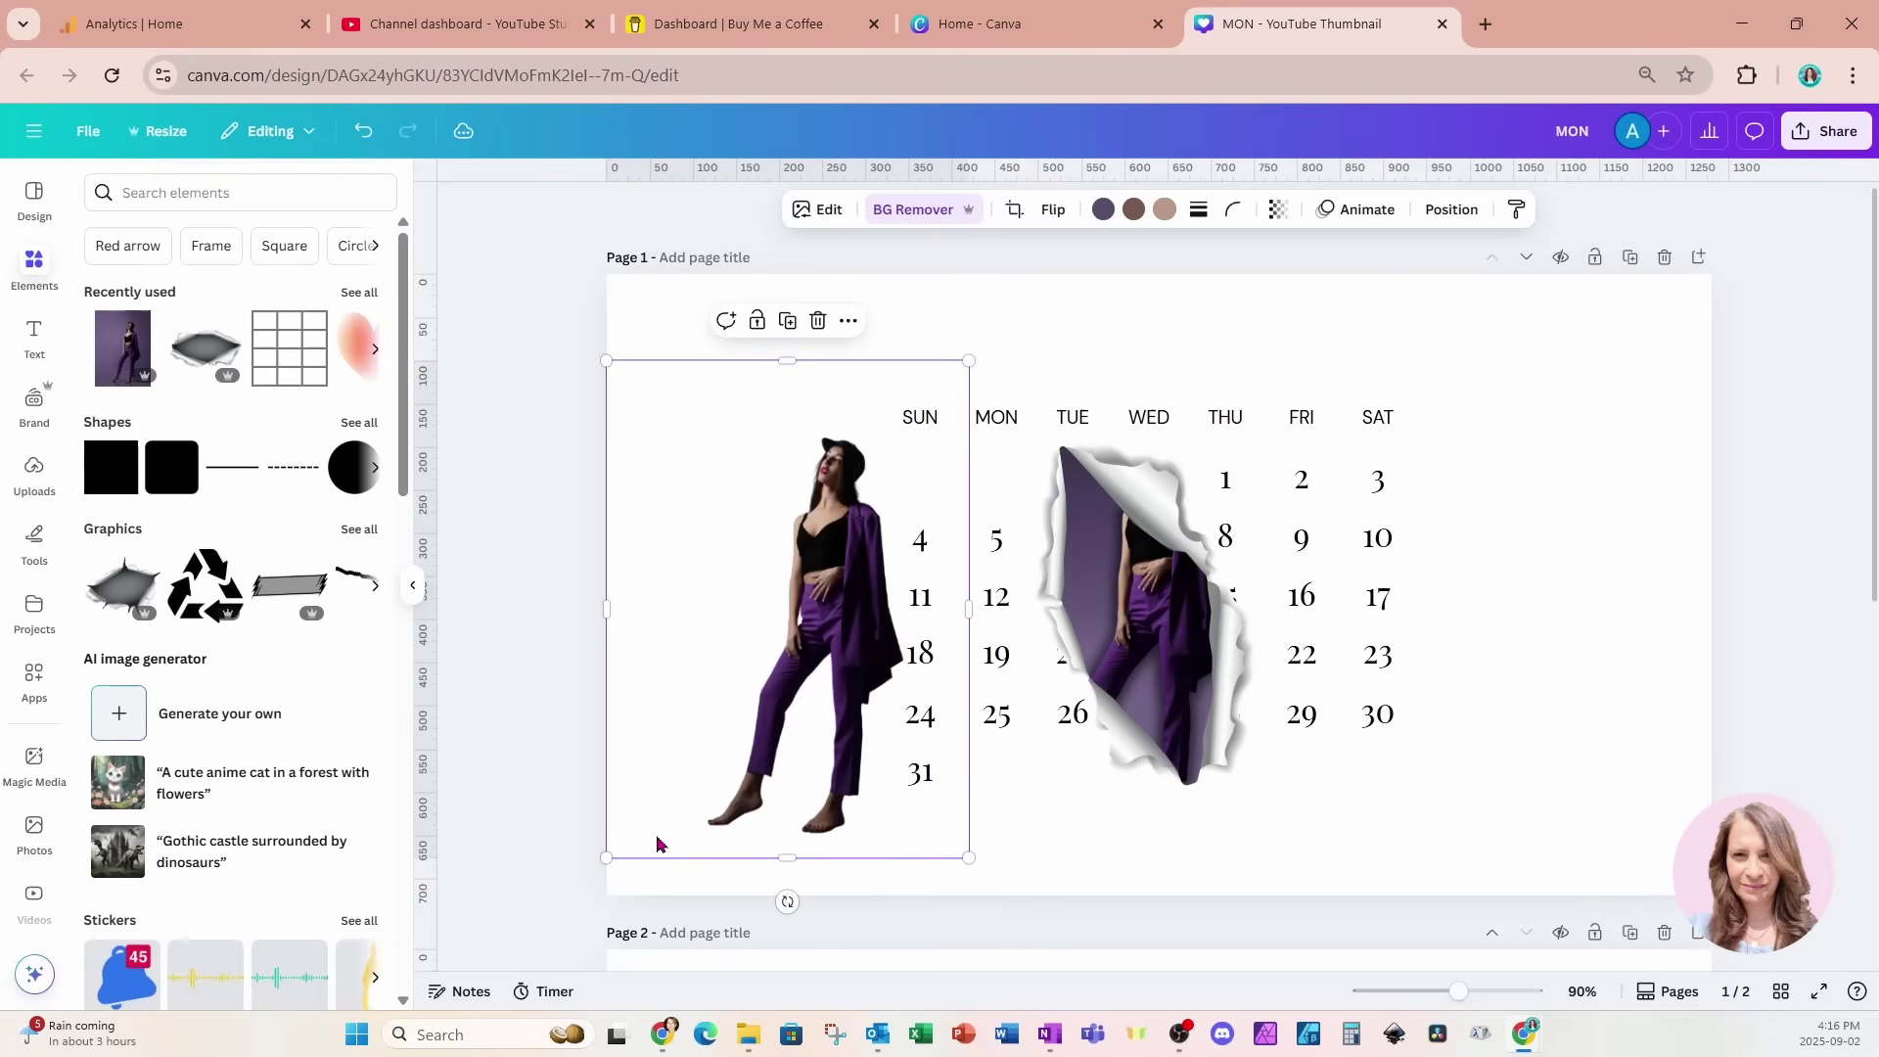
drag(654, 838, 1352, 798)
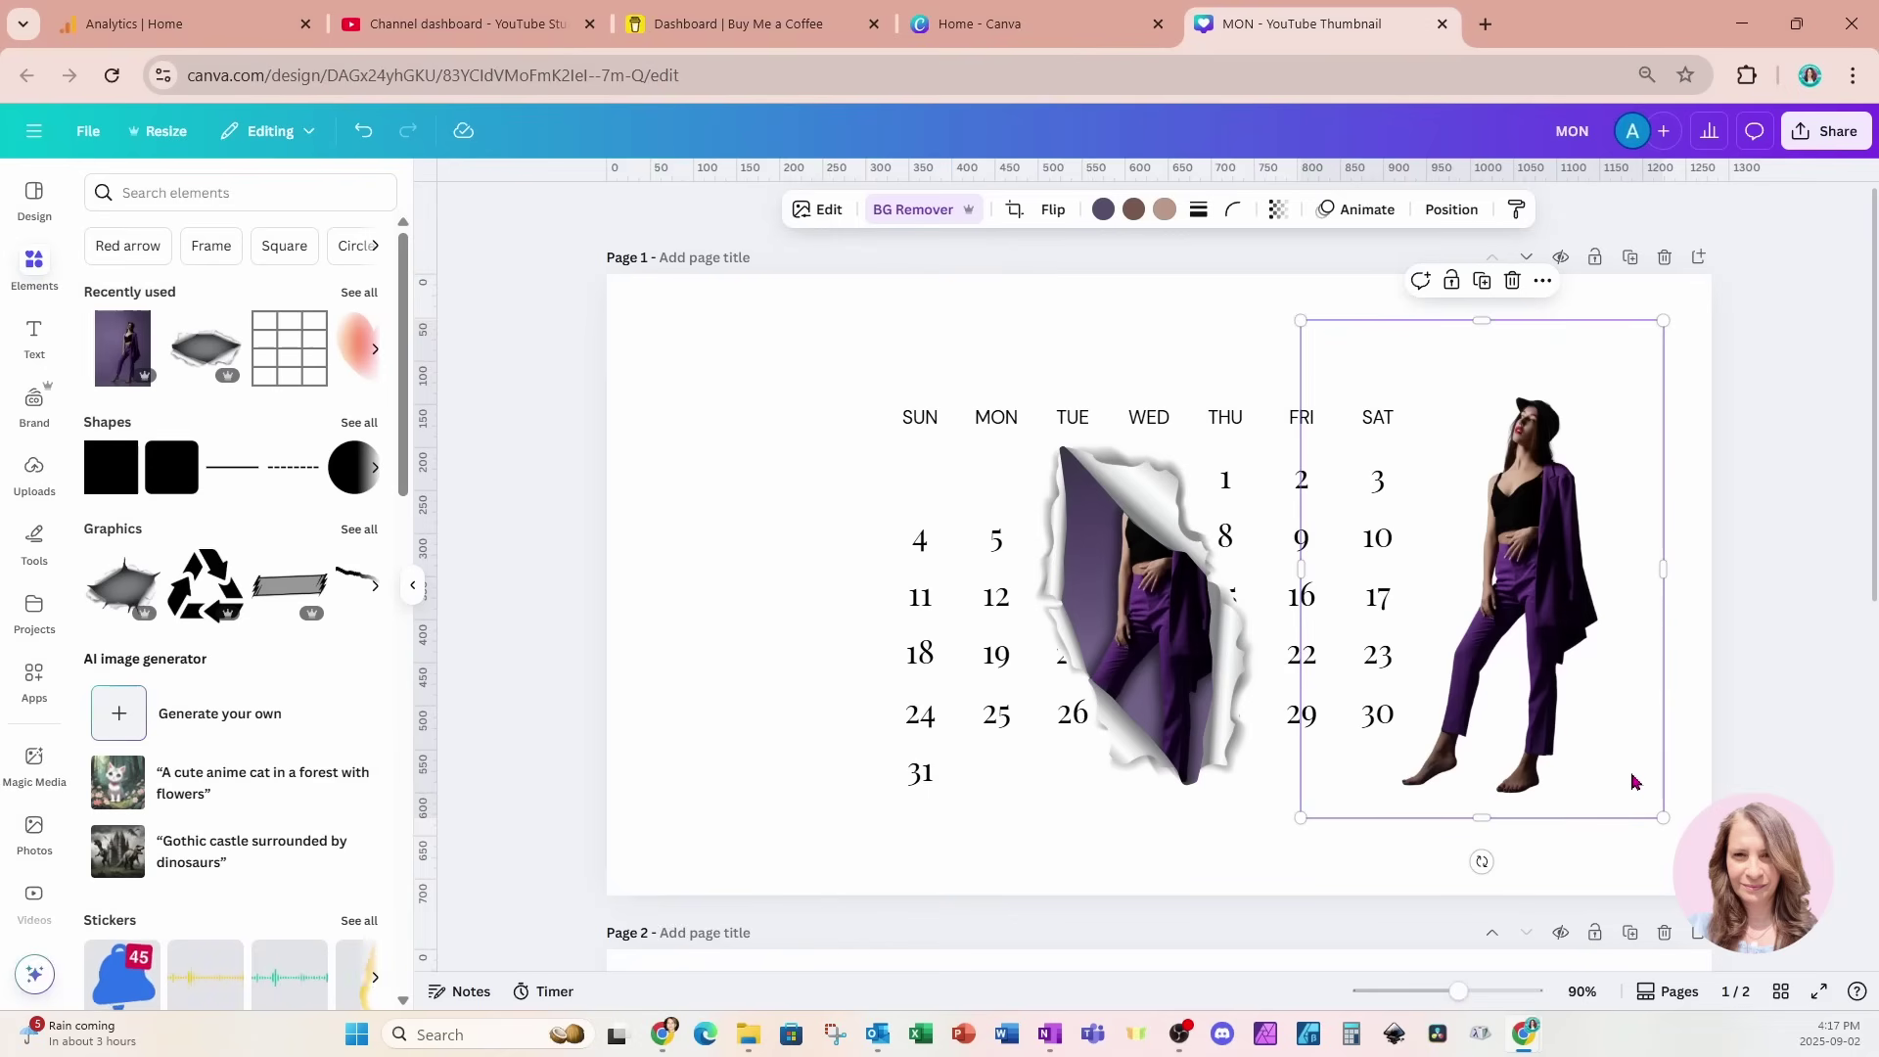
- Move the standing woman over the torn-paper frame, raise her to the top layer, and nudge her left
drag(1633, 781, 1451, 812)
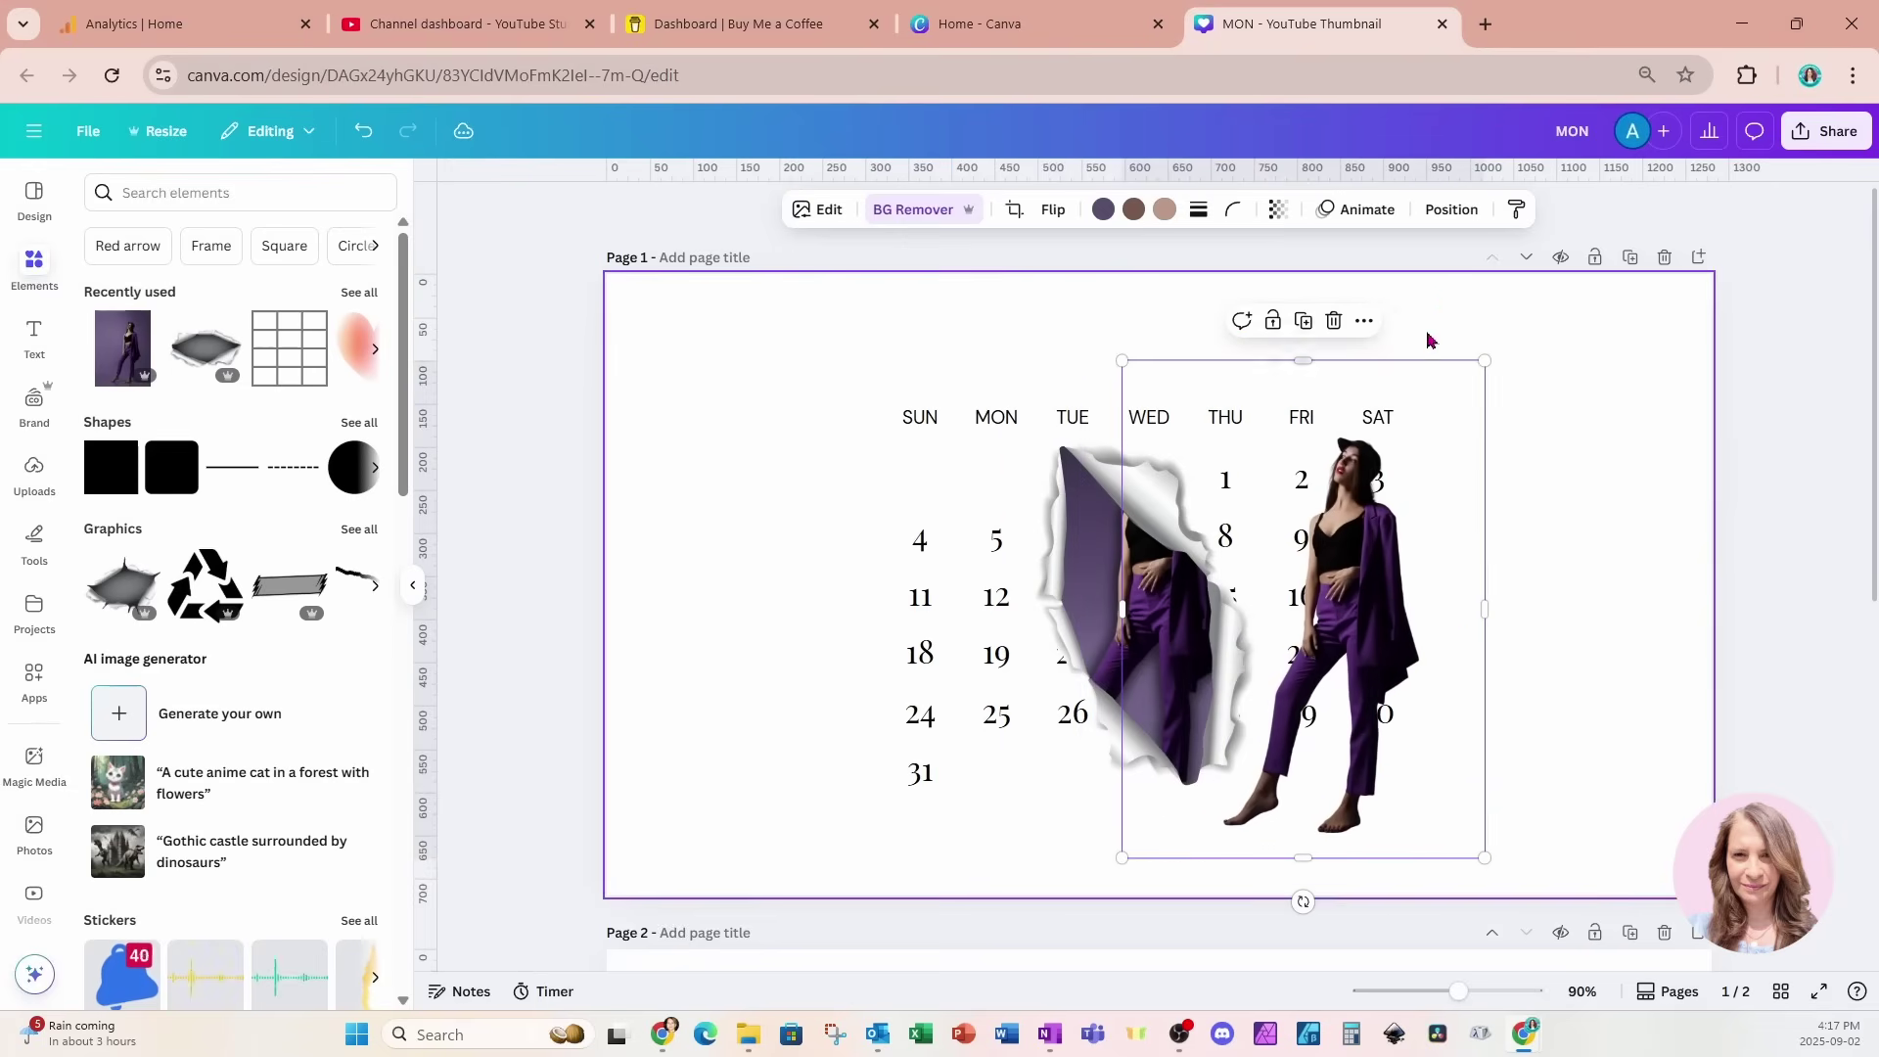
click(1449, 210)
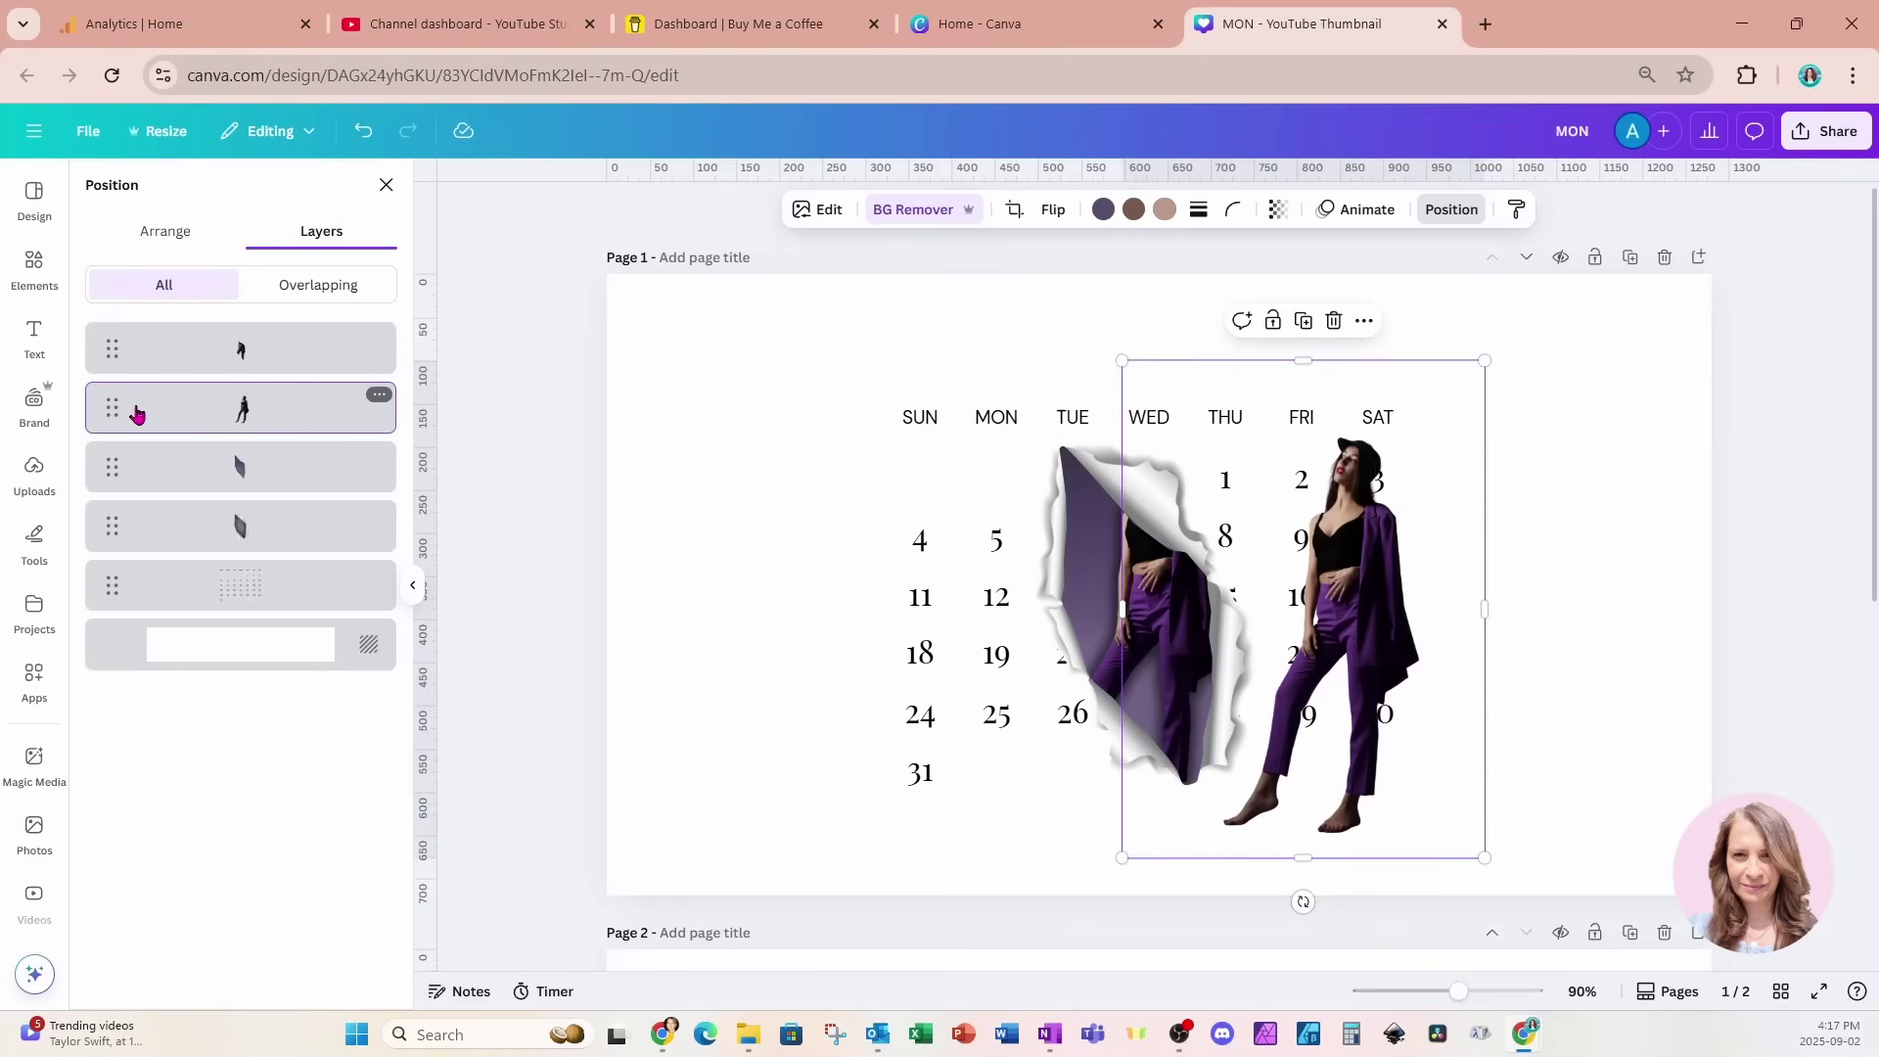
drag(138, 414, 145, 338)
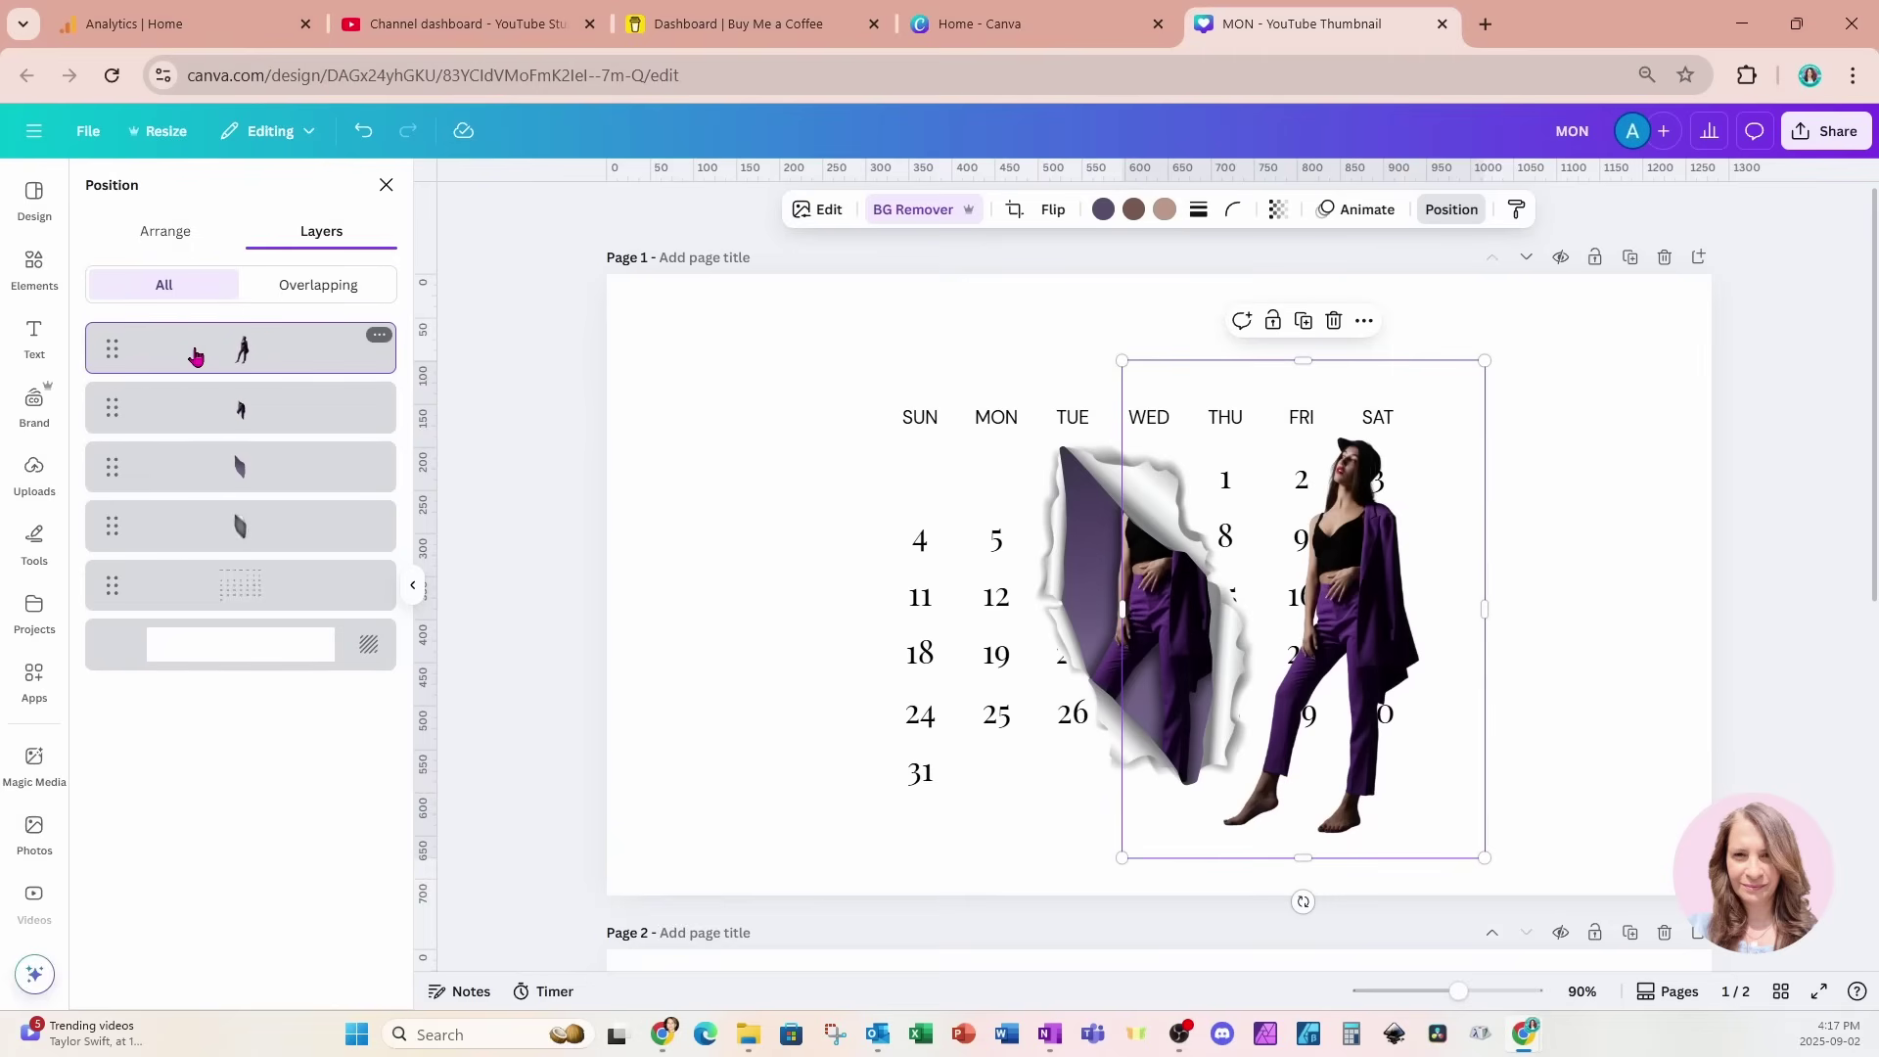
drag(1443, 828, 1252, 817)
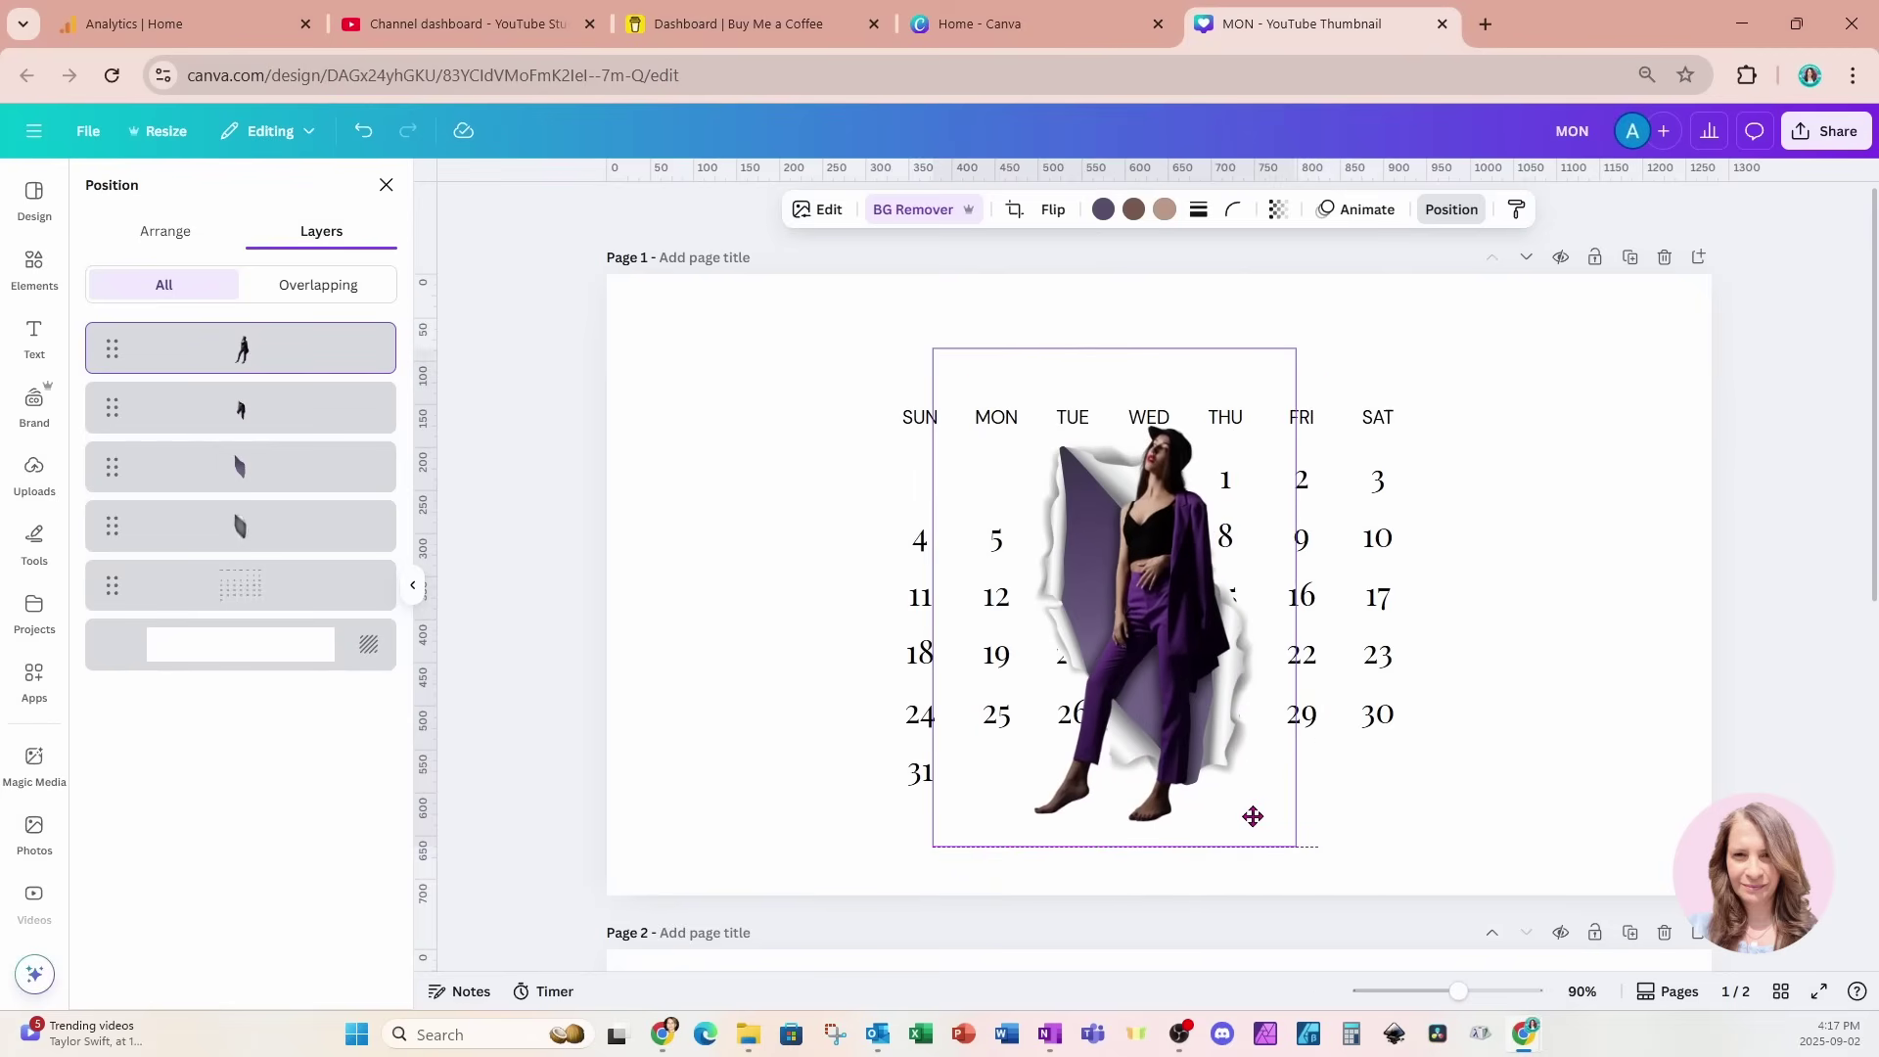
- Trim the woman image, duplicate it over the original, and crop the copy's bottom to 374 × 303
drag(1253, 817, 1254, 820)
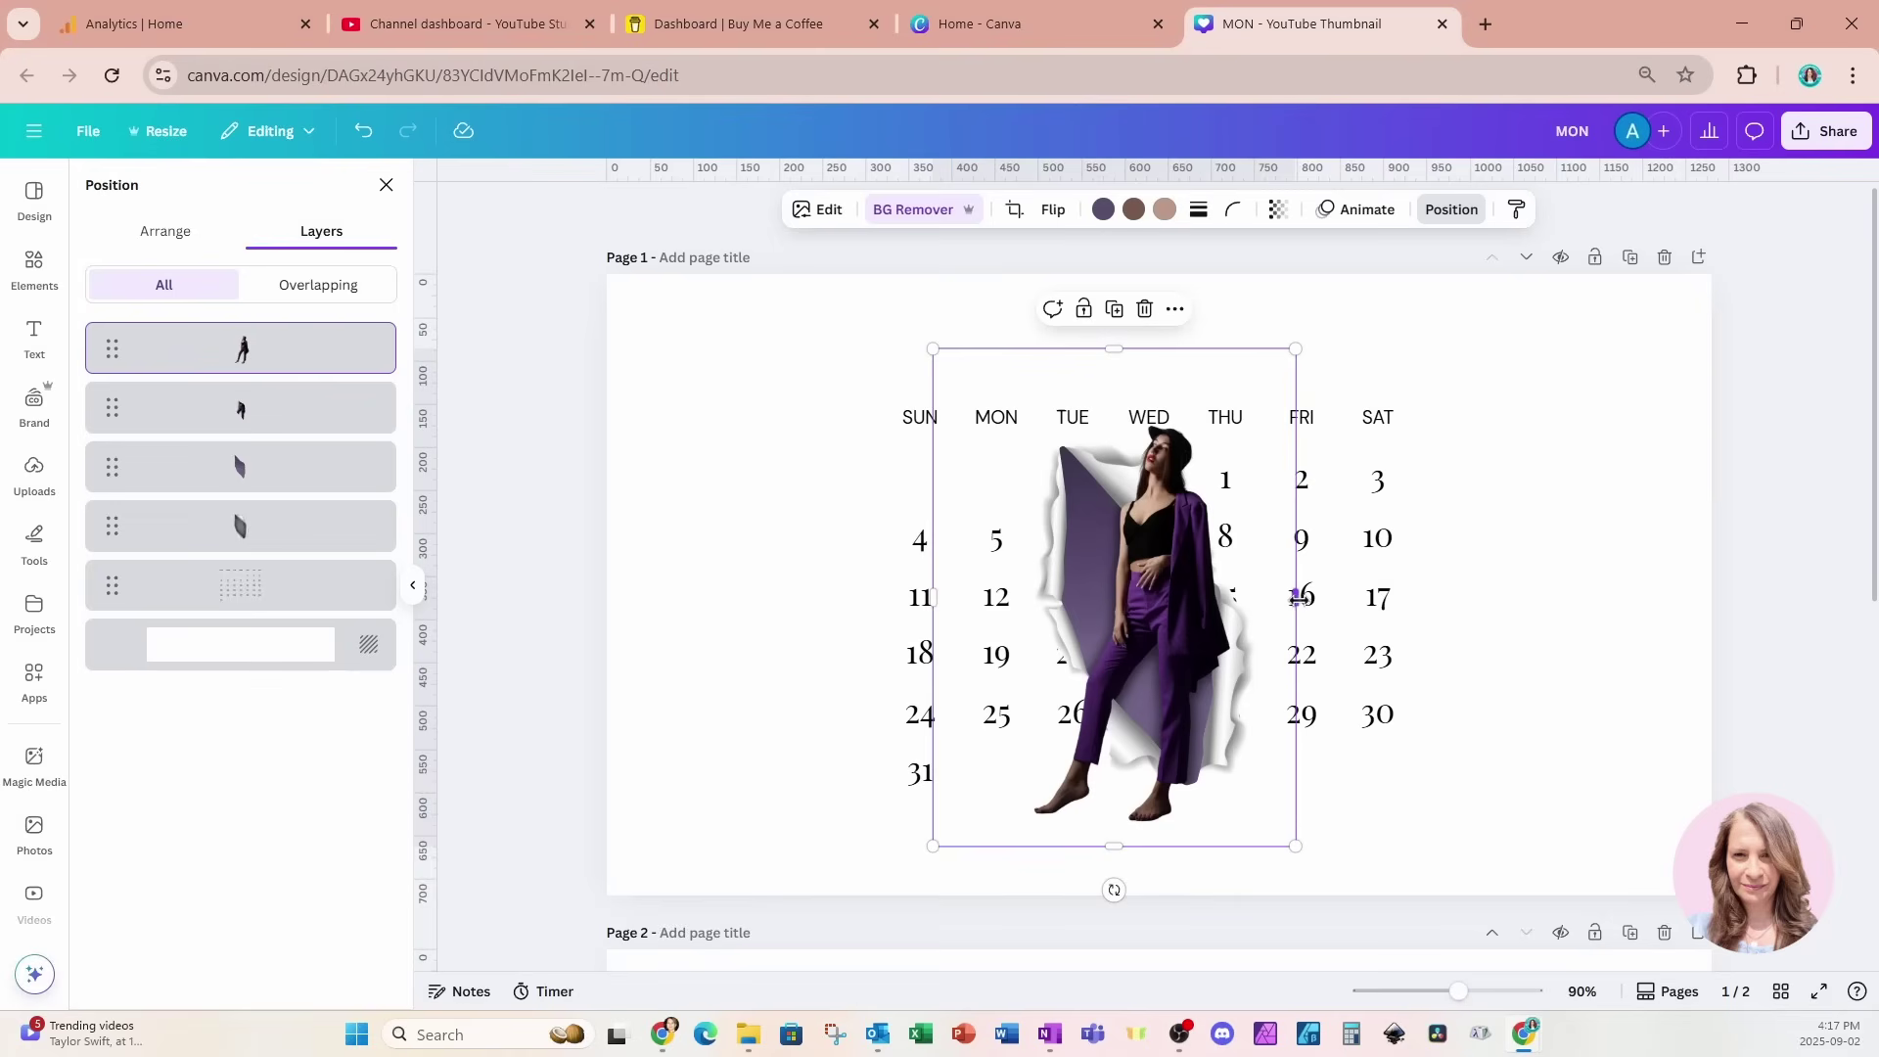
drag(1297, 597, 1129, 610)
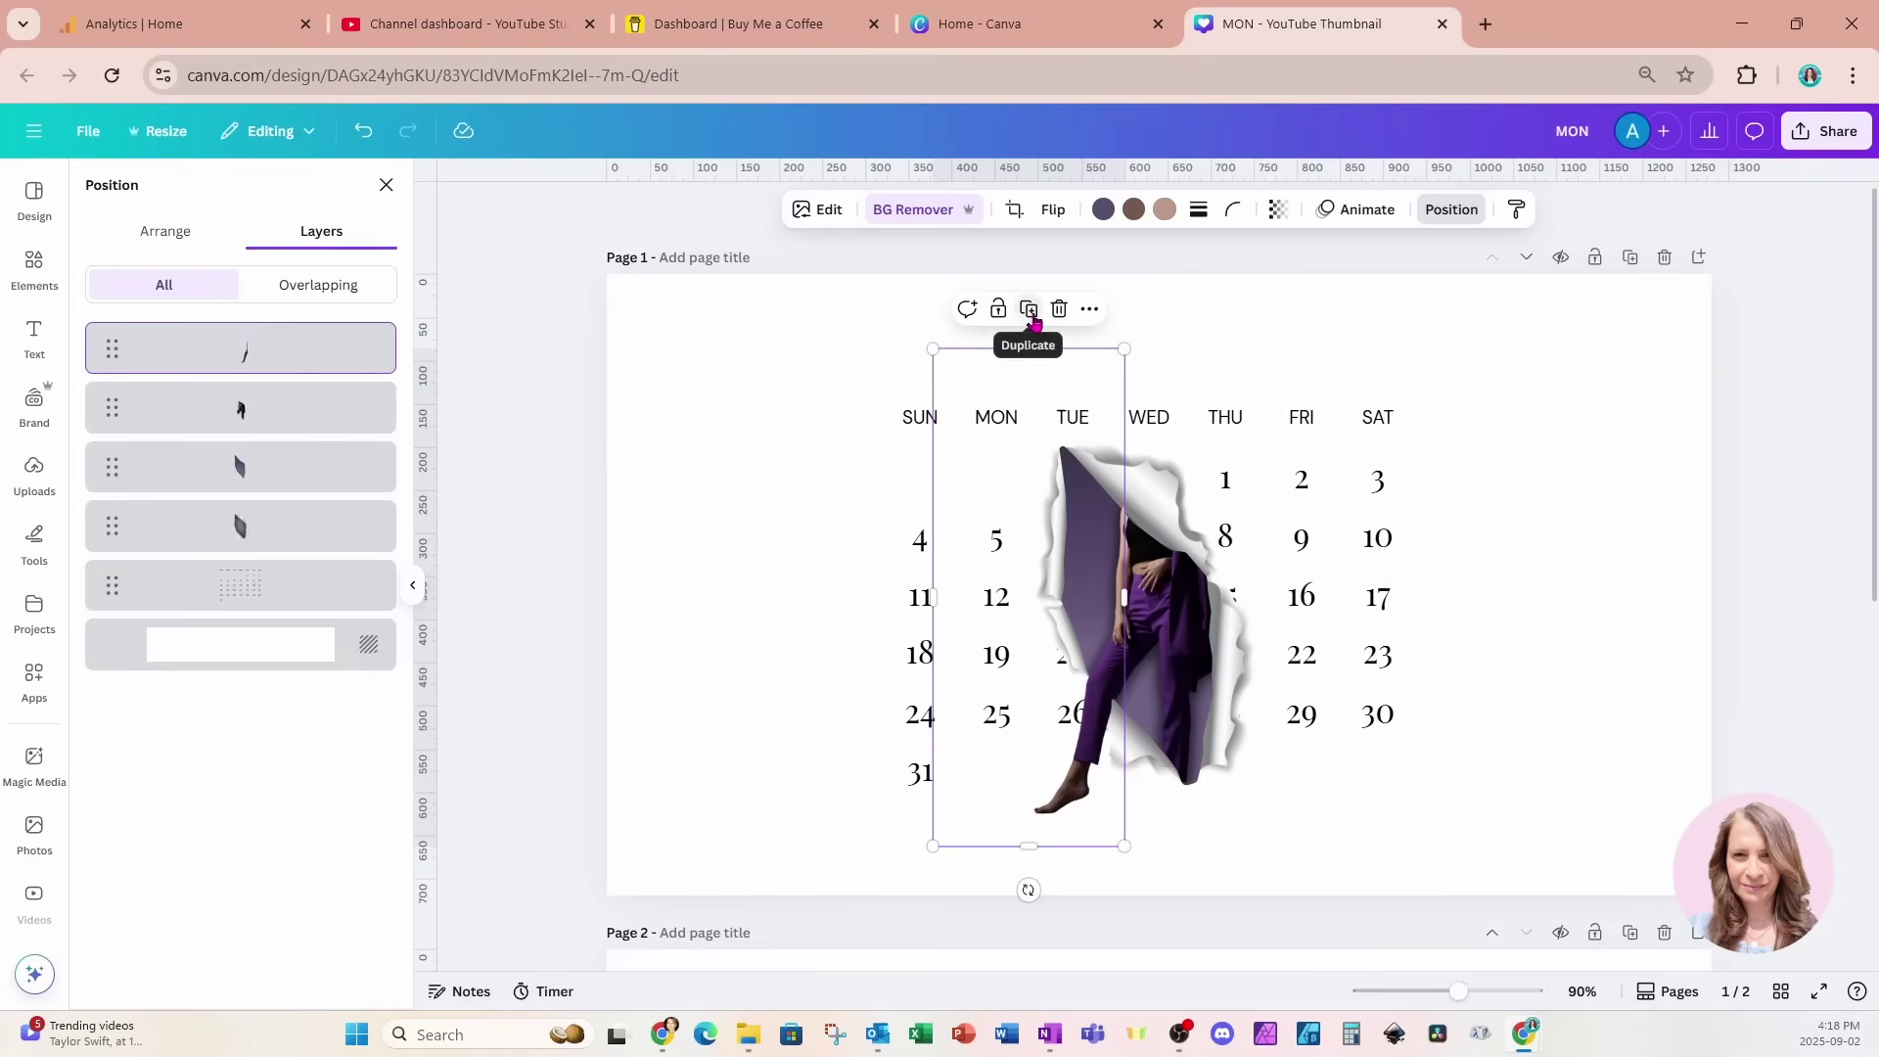
click(1032, 313)
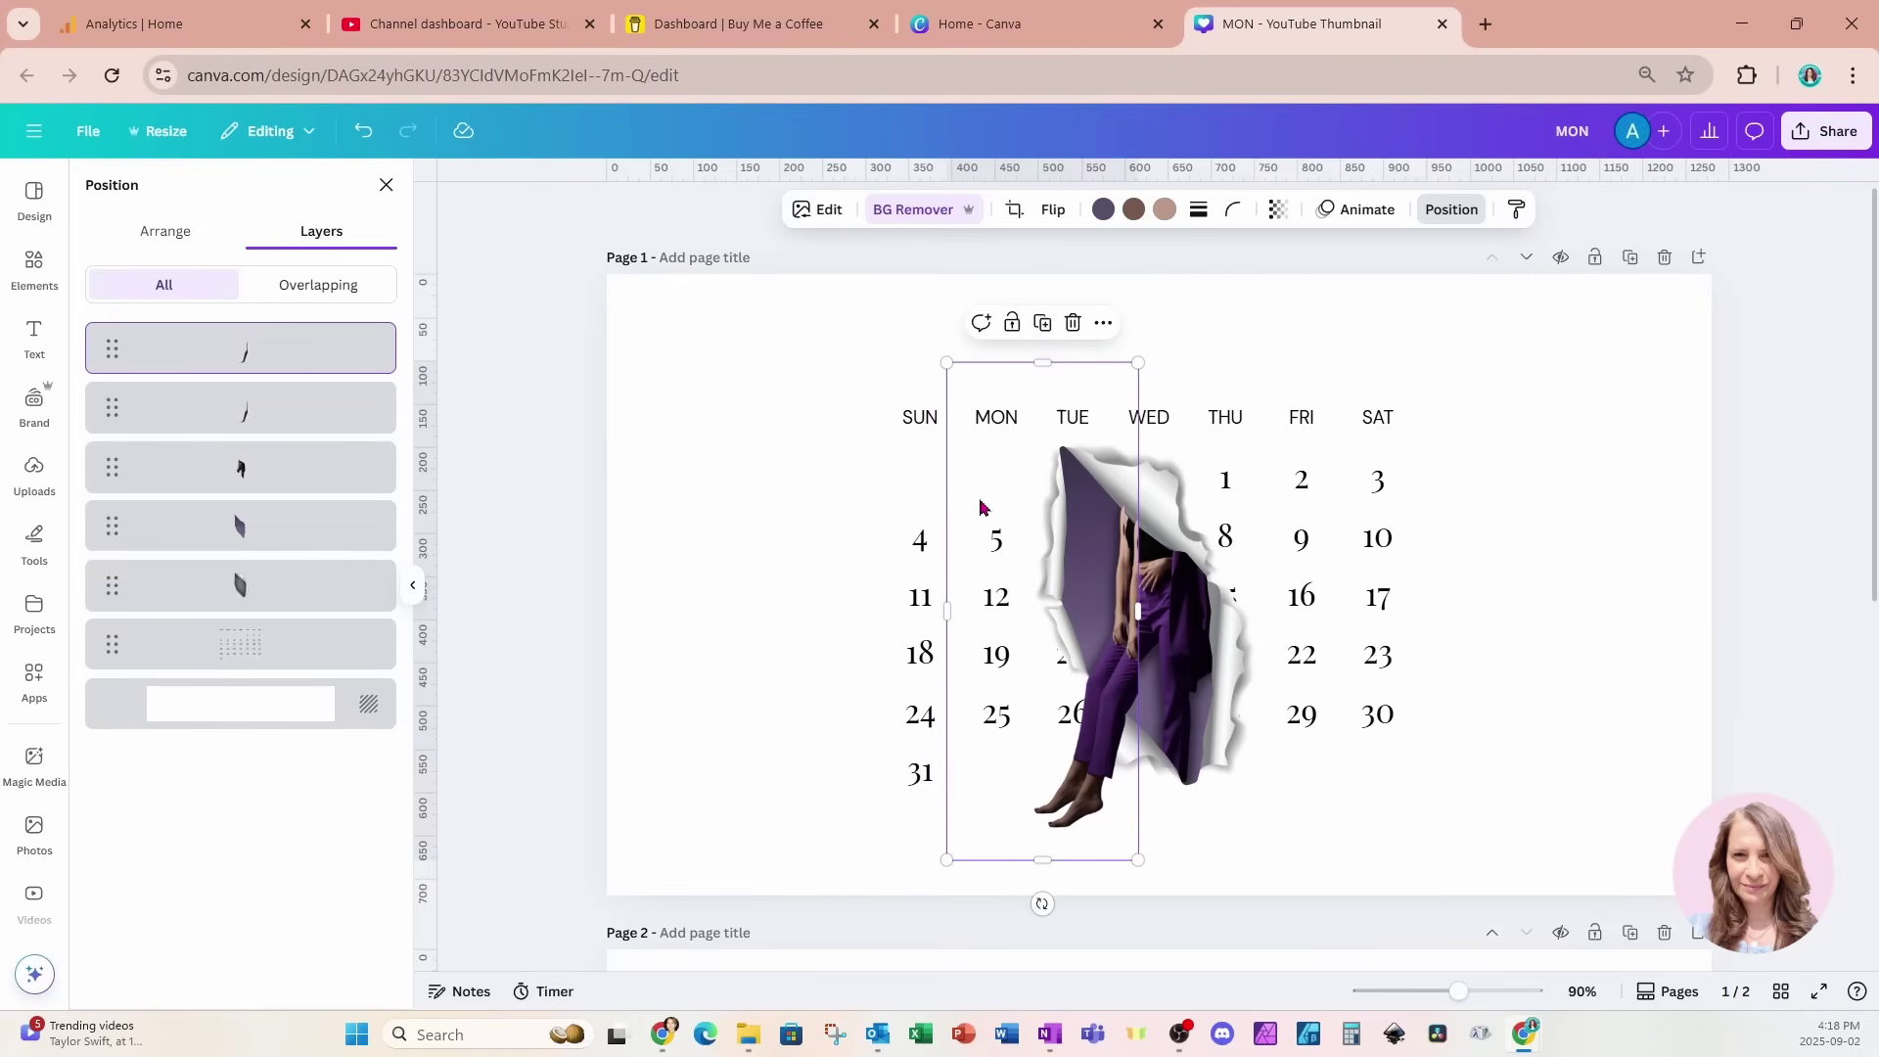
drag(983, 507, 971, 495)
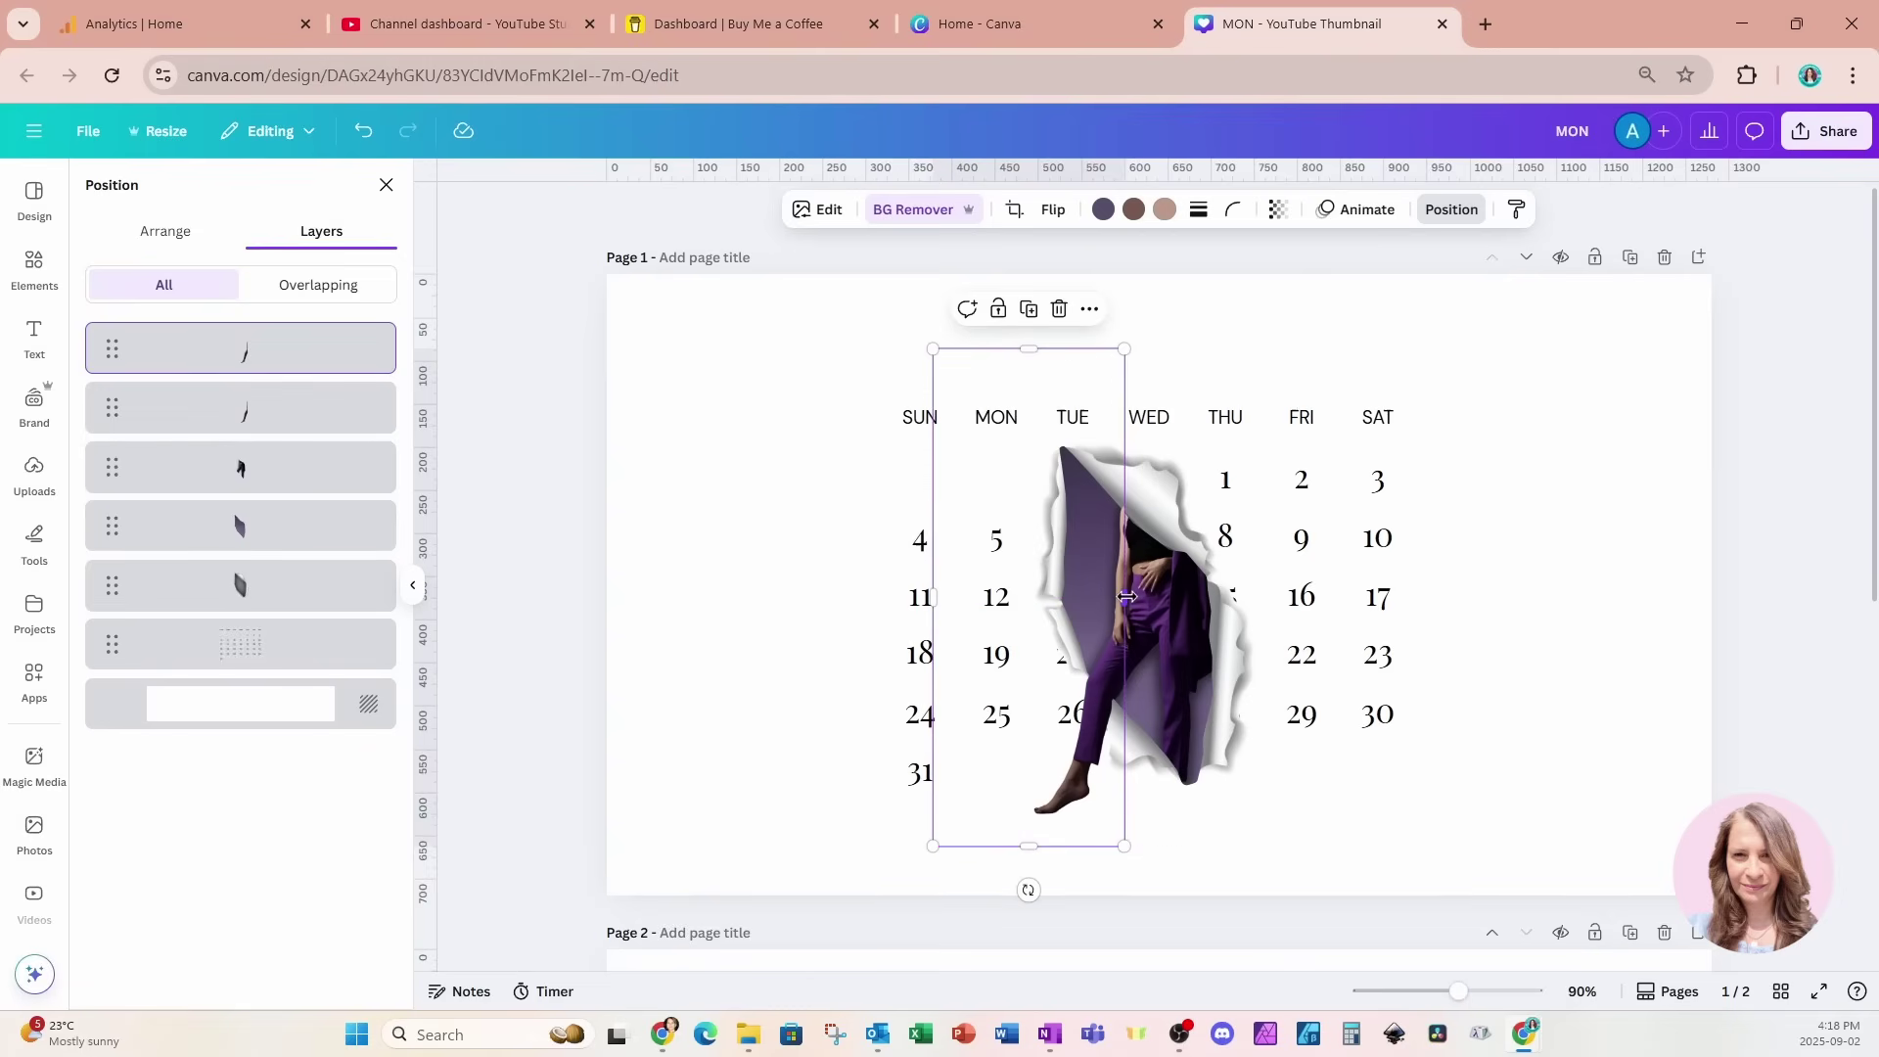
drag(1130, 596, 1259, 602)
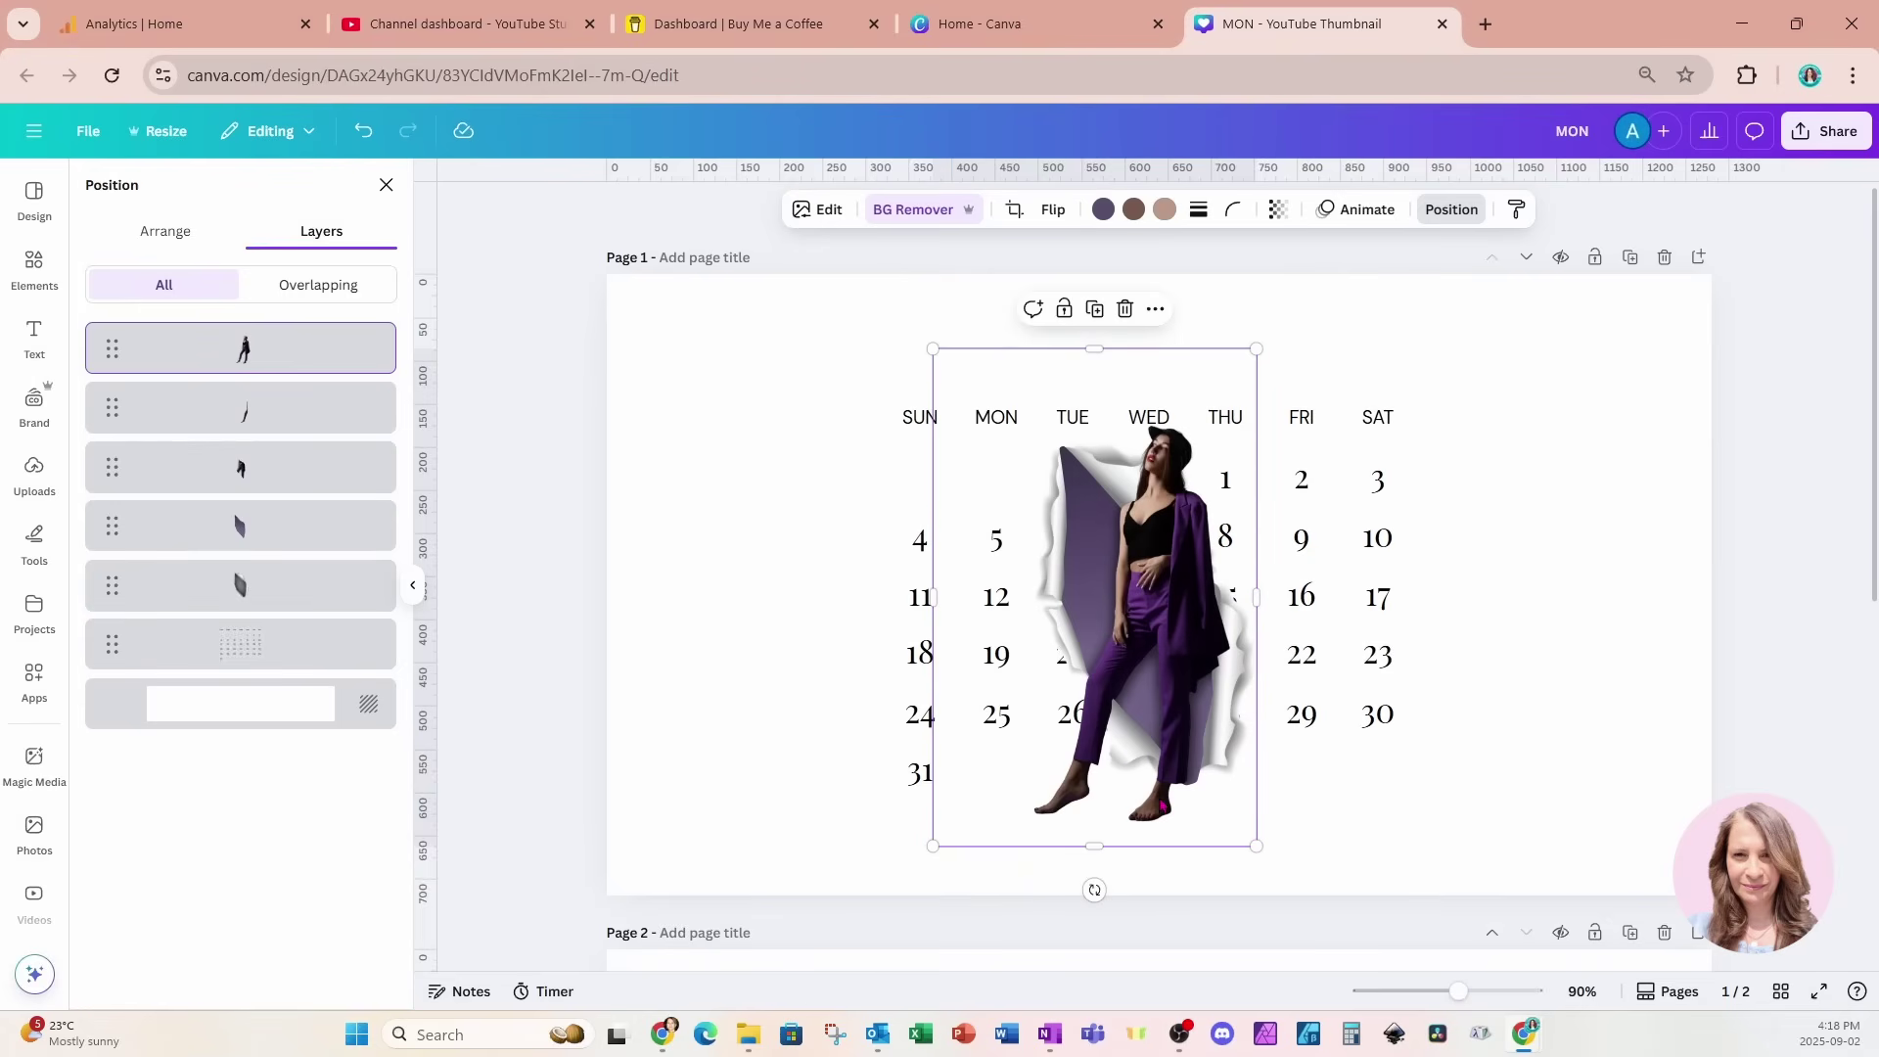
drag(1094, 842, 1106, 610)
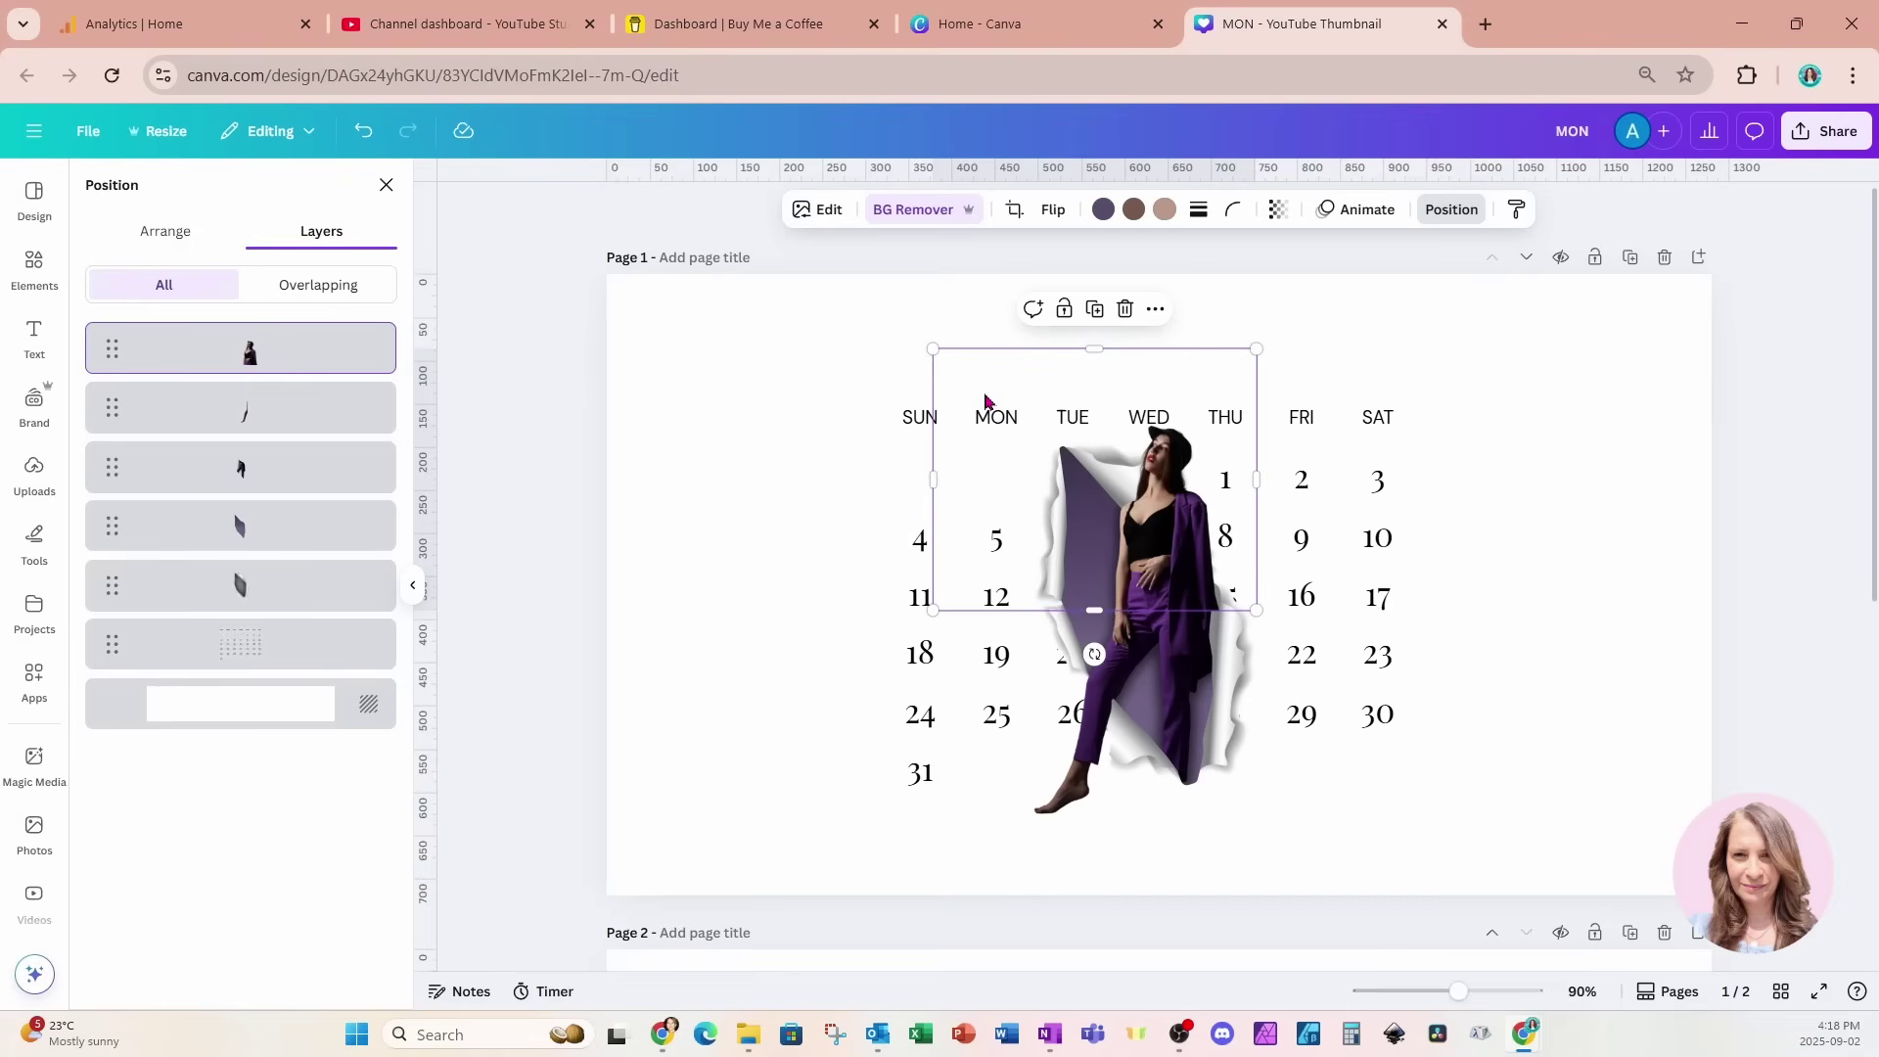
- Select the woman layer and torn-paper pieces in Layers and resize them together to 436 × 560
click(1514, 425)
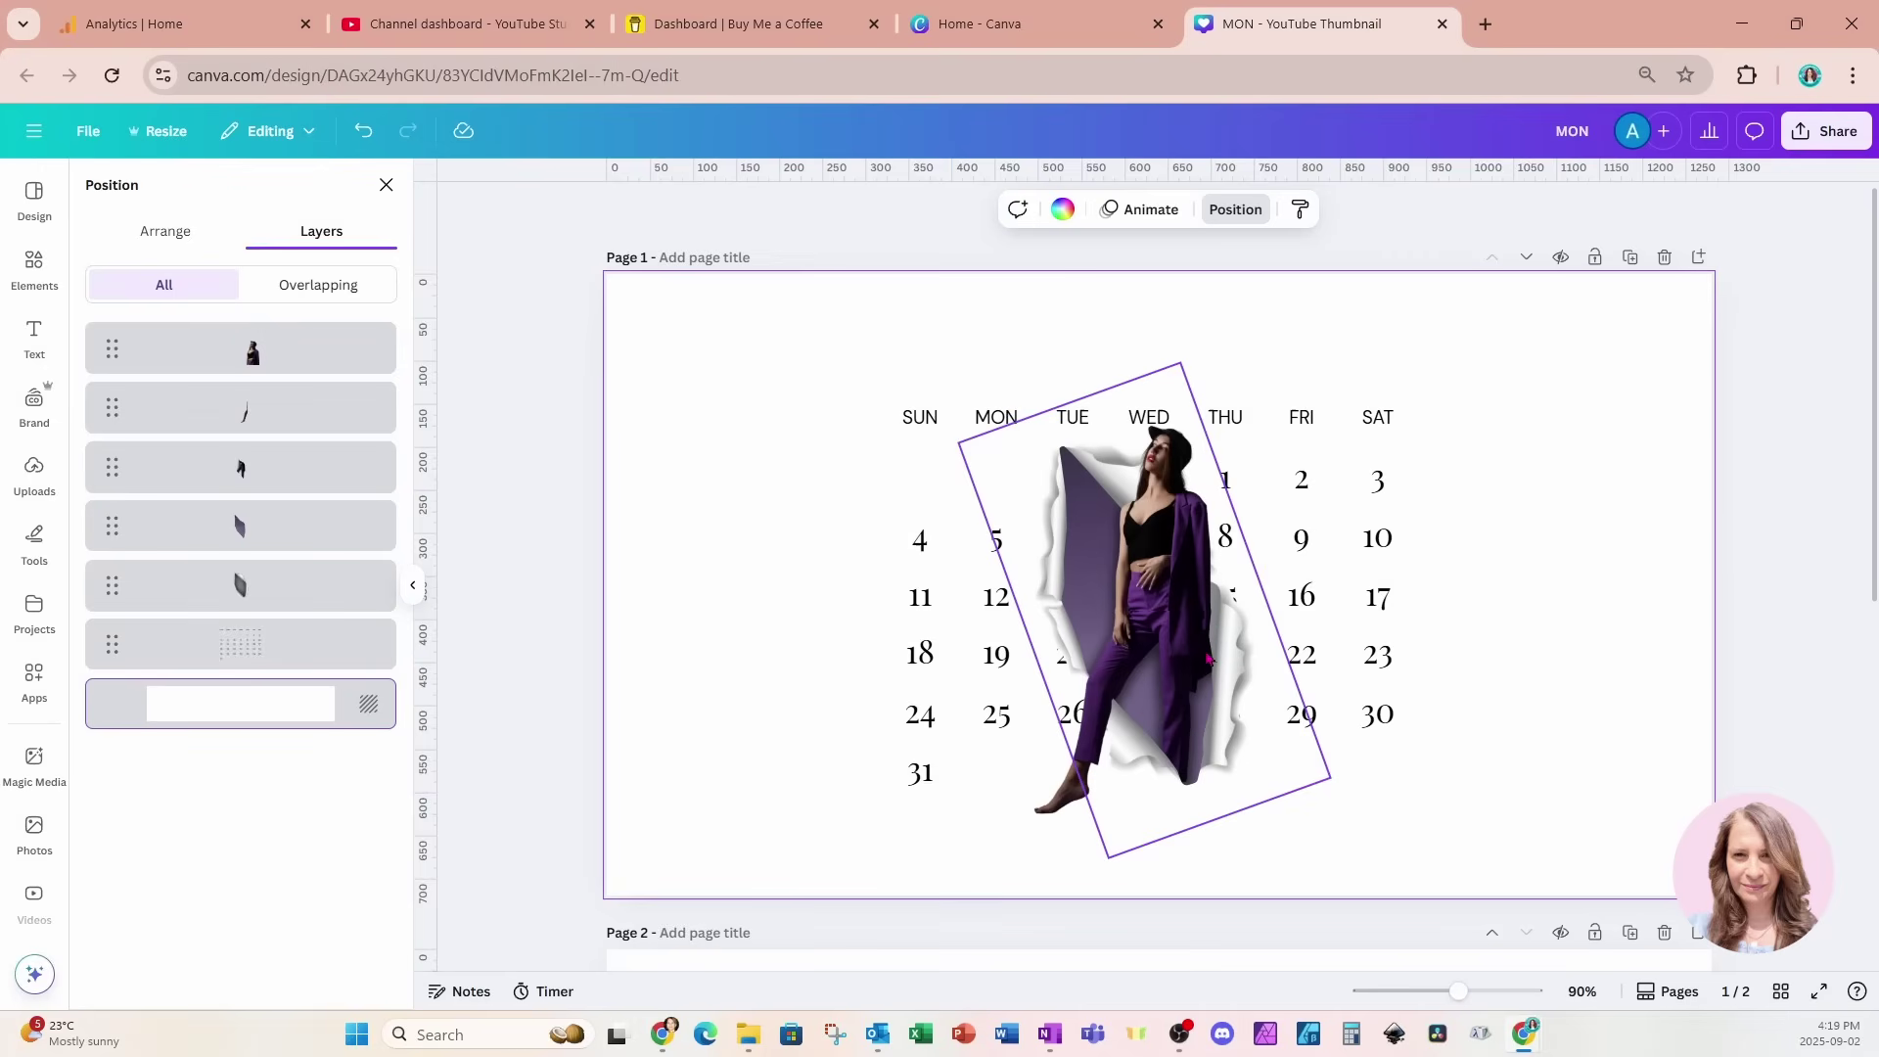
mouse_move(357, 366)
click(260, 350)
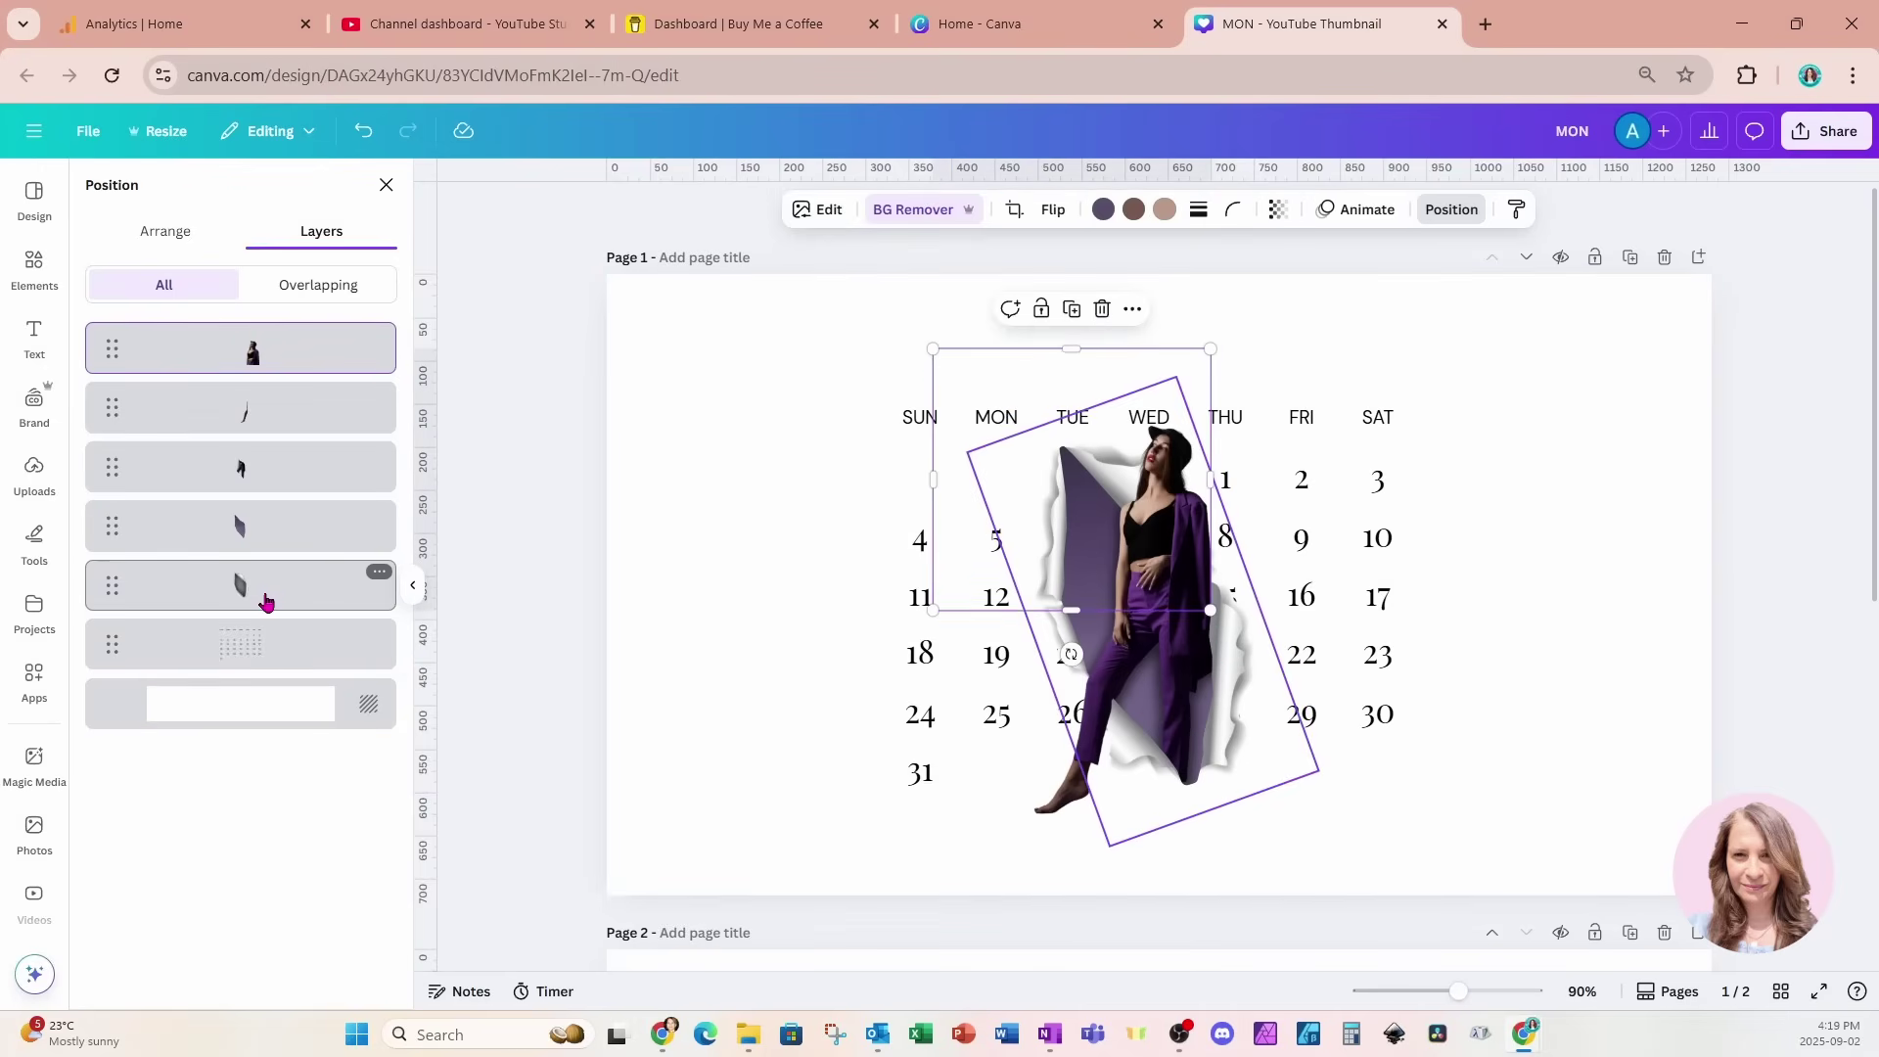
shift+click(266, 599)
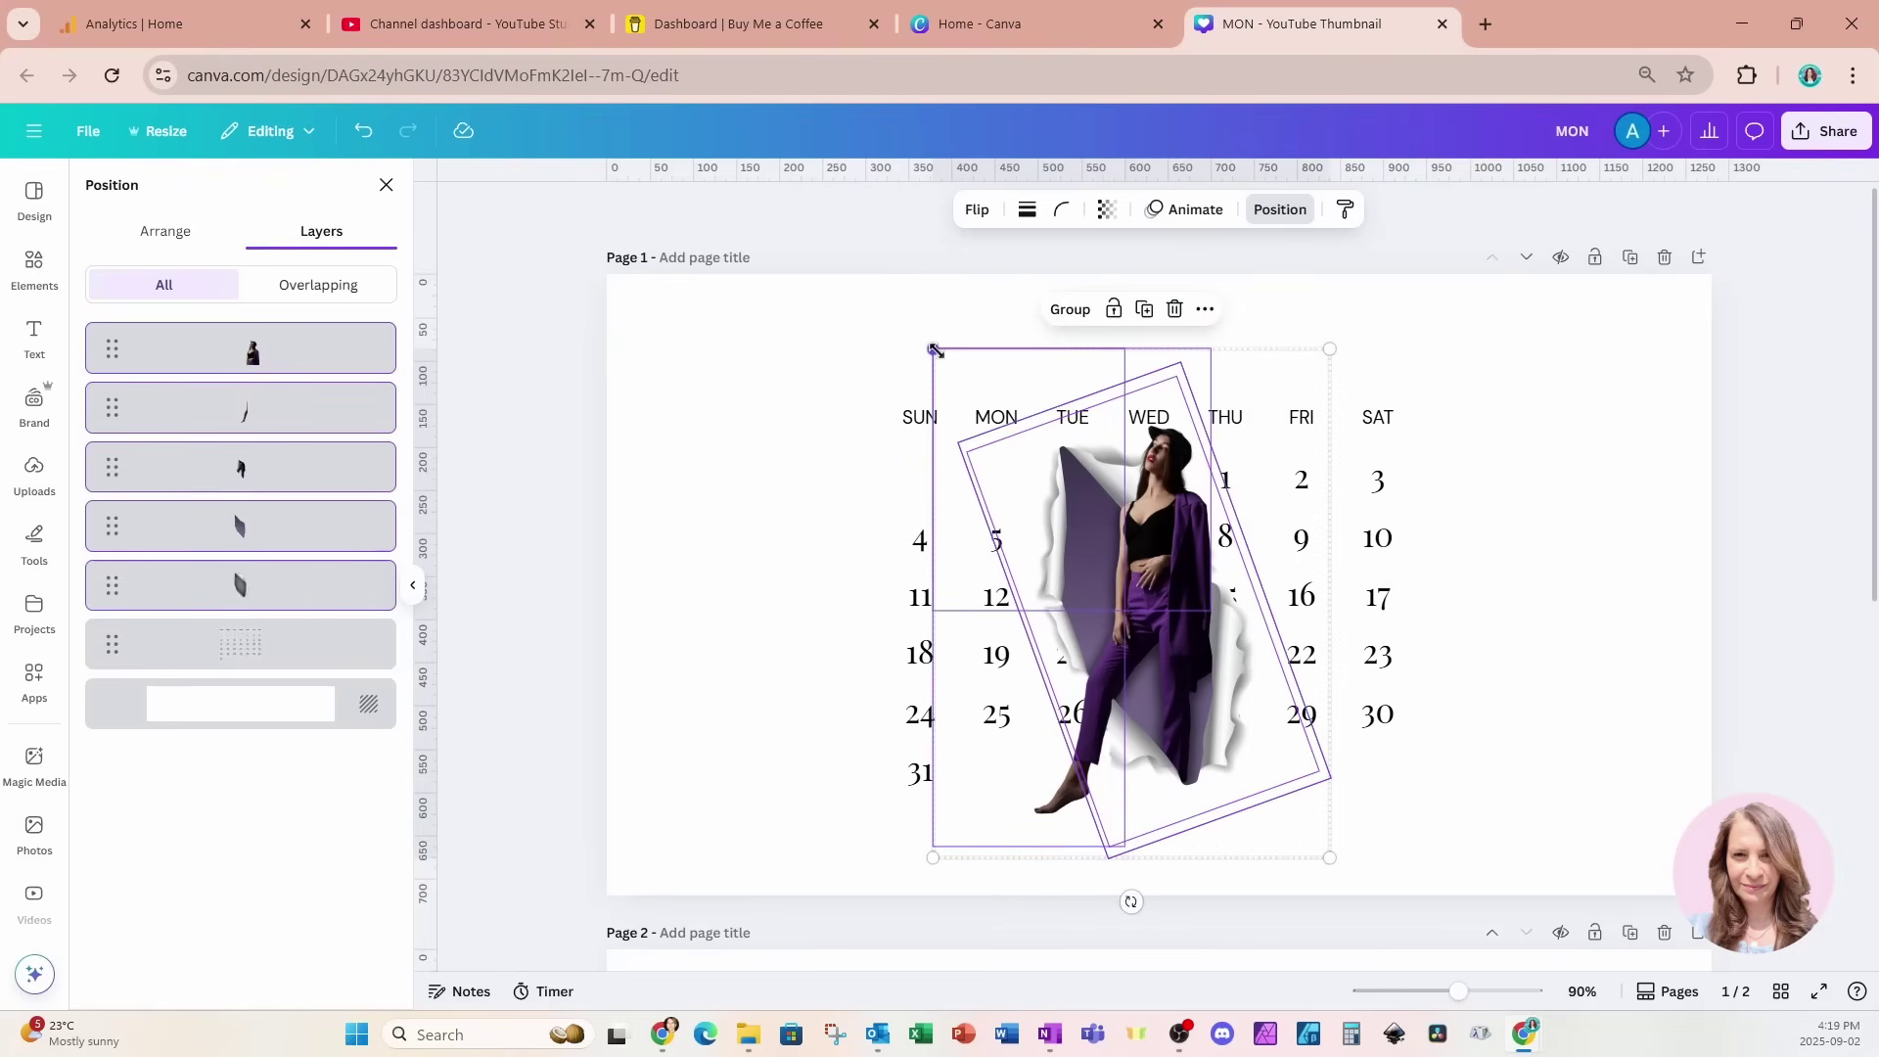
drag(935, 349, 1077, 520)
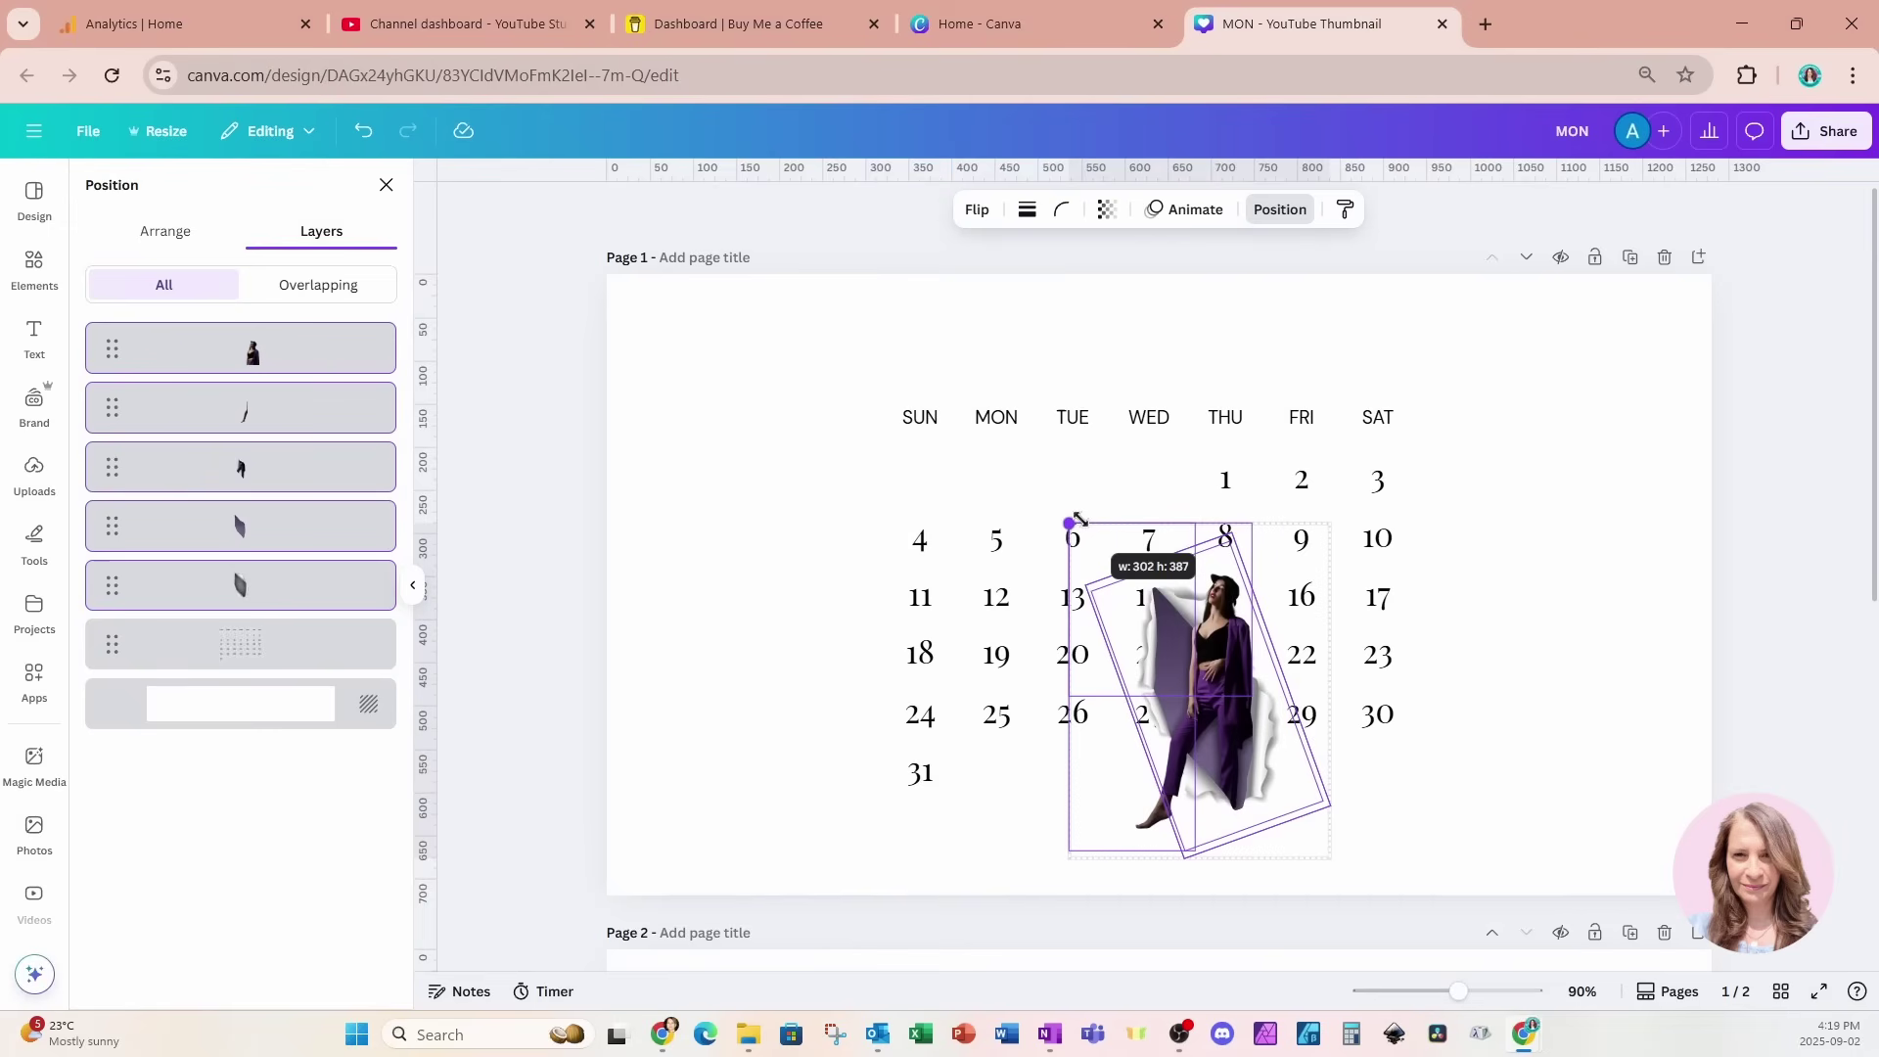
drag(1077, 518, 969, 367)
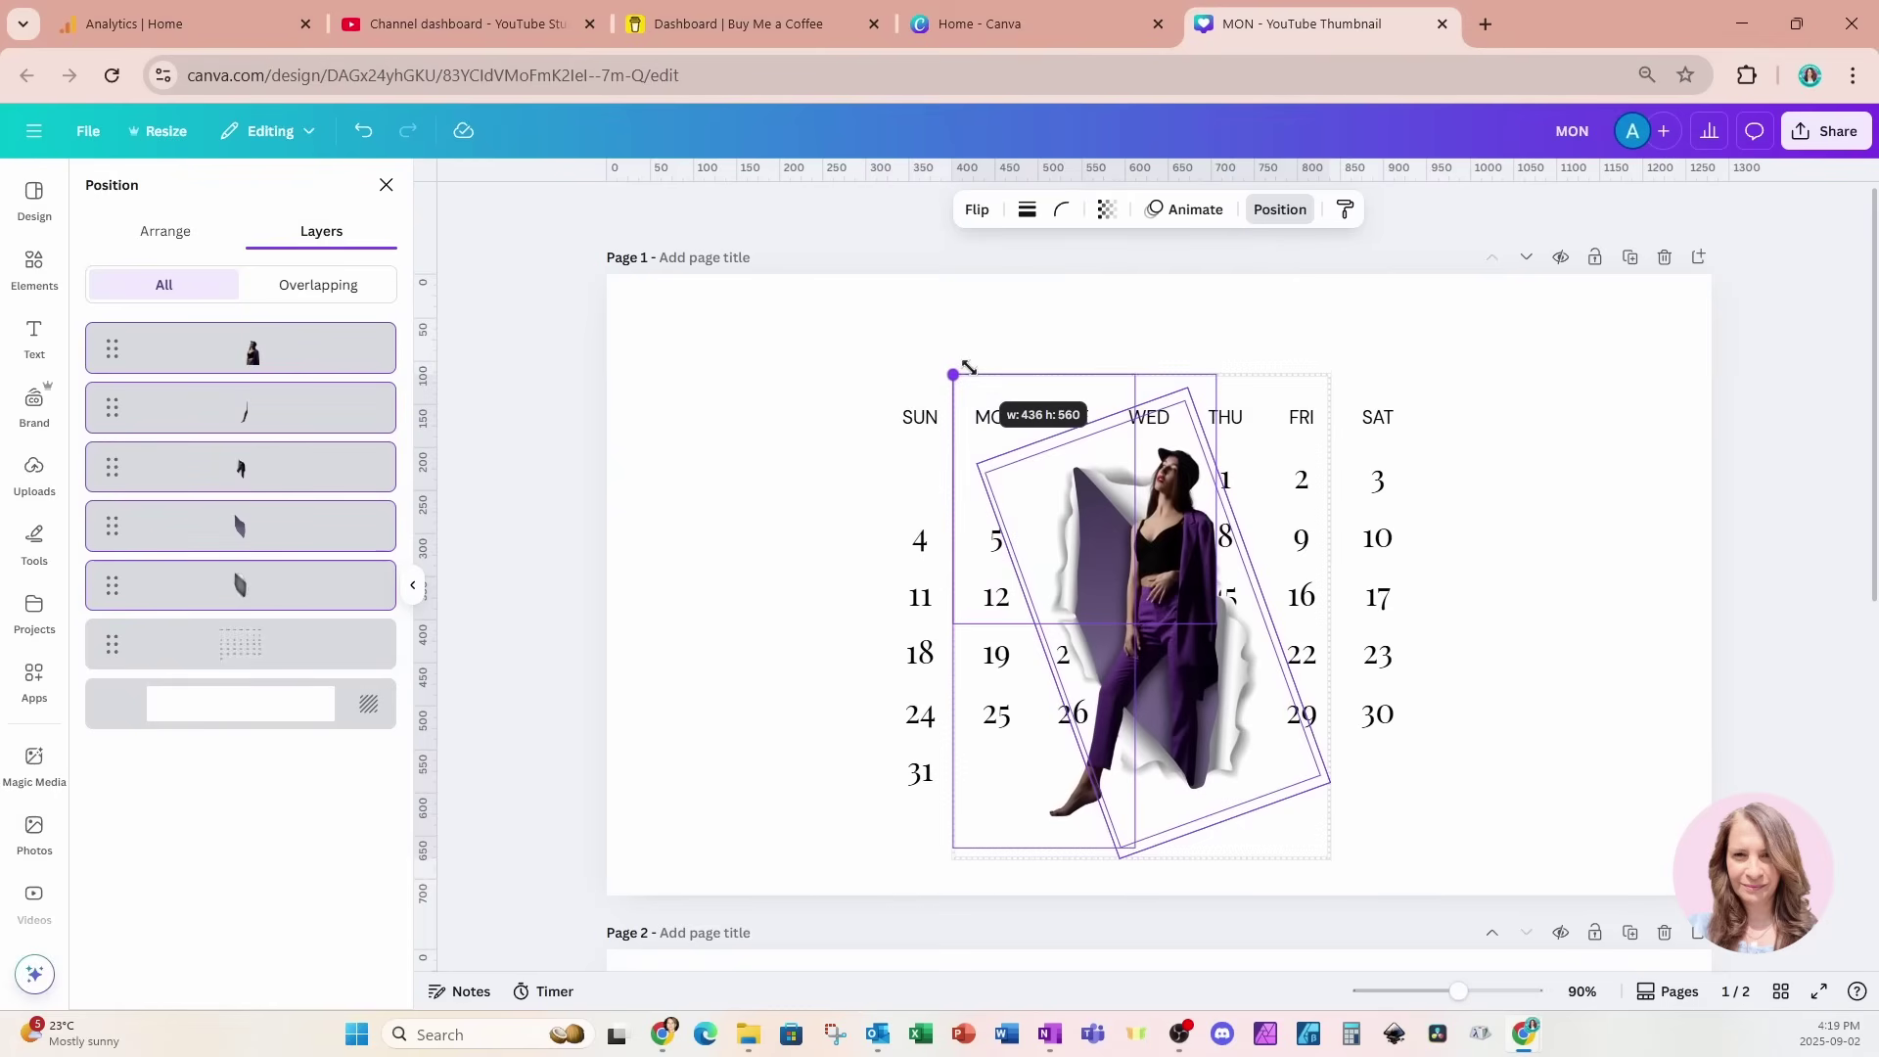
drag(969, 367, 964, 371)
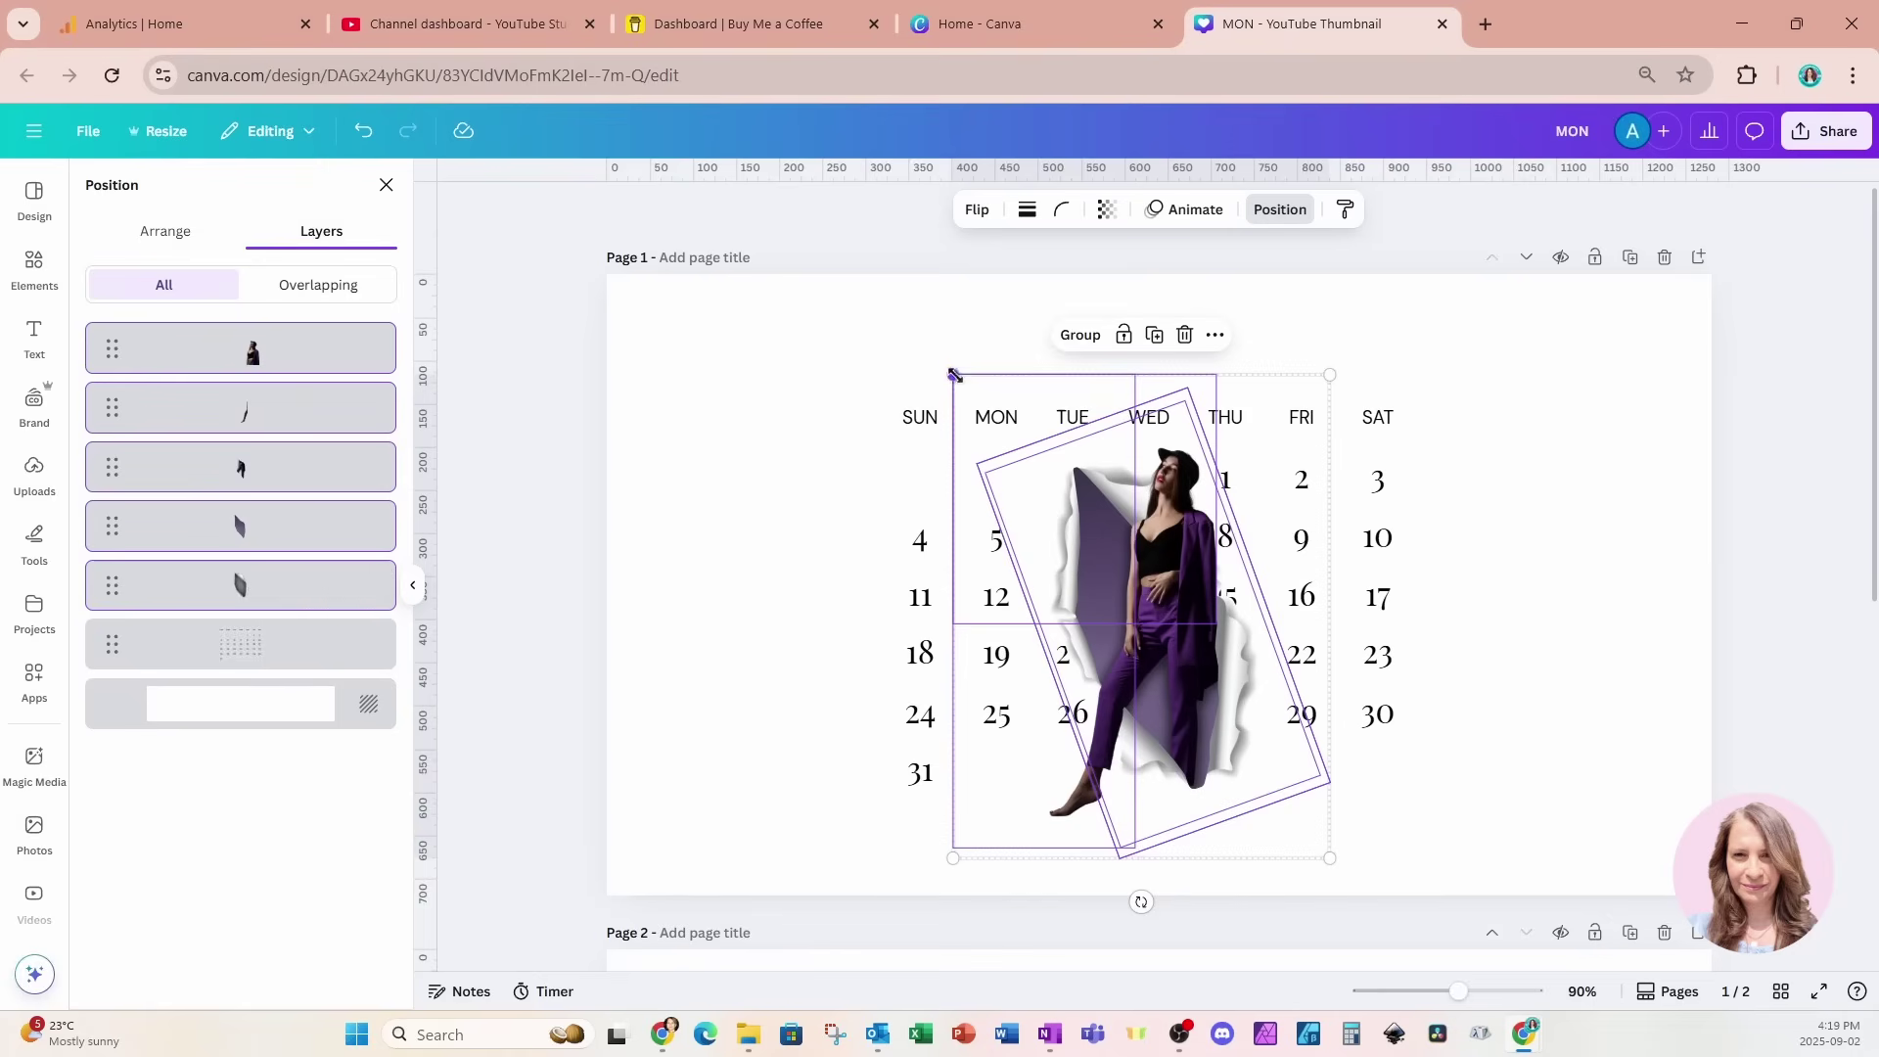
- Slightly enlarge the woman group, then add a 'Happy Birthday' heading at the top of the page
drag(955, 376, 942, 361)
click(1546, 538)
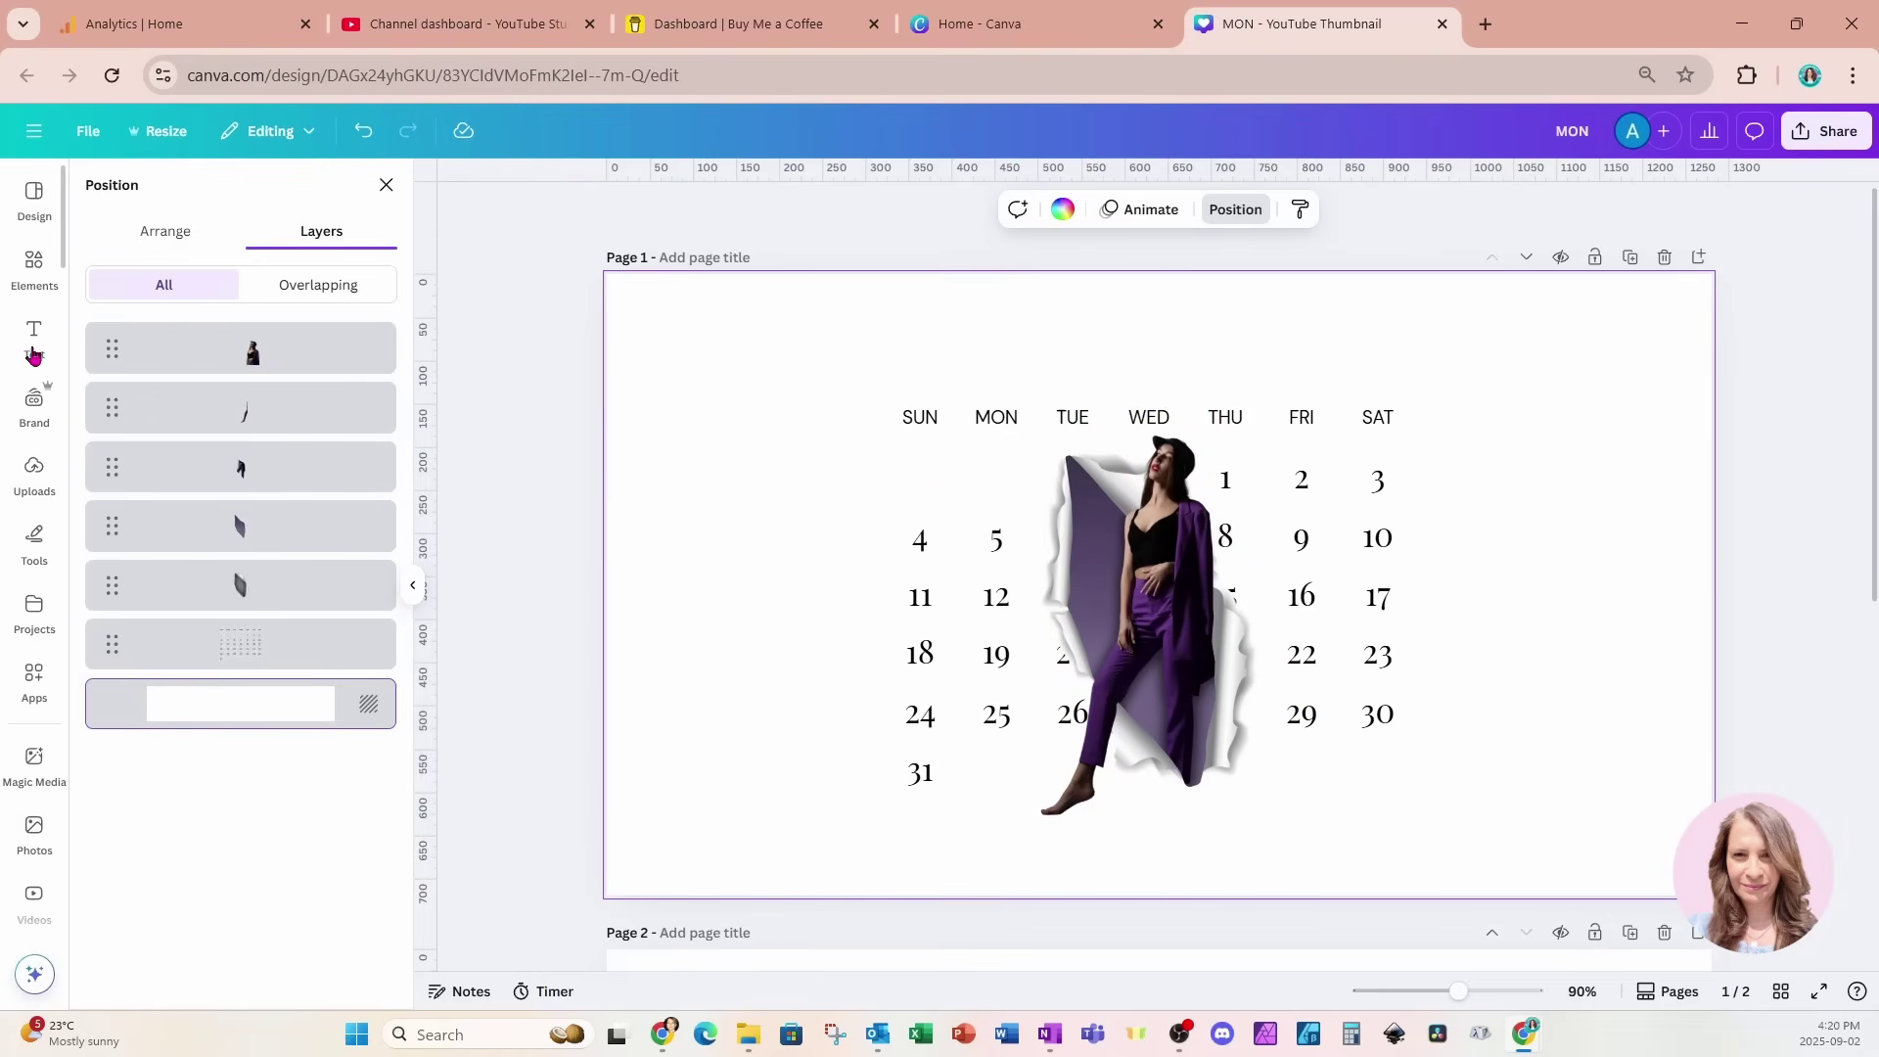
click(34, 338)
click(127, 387)
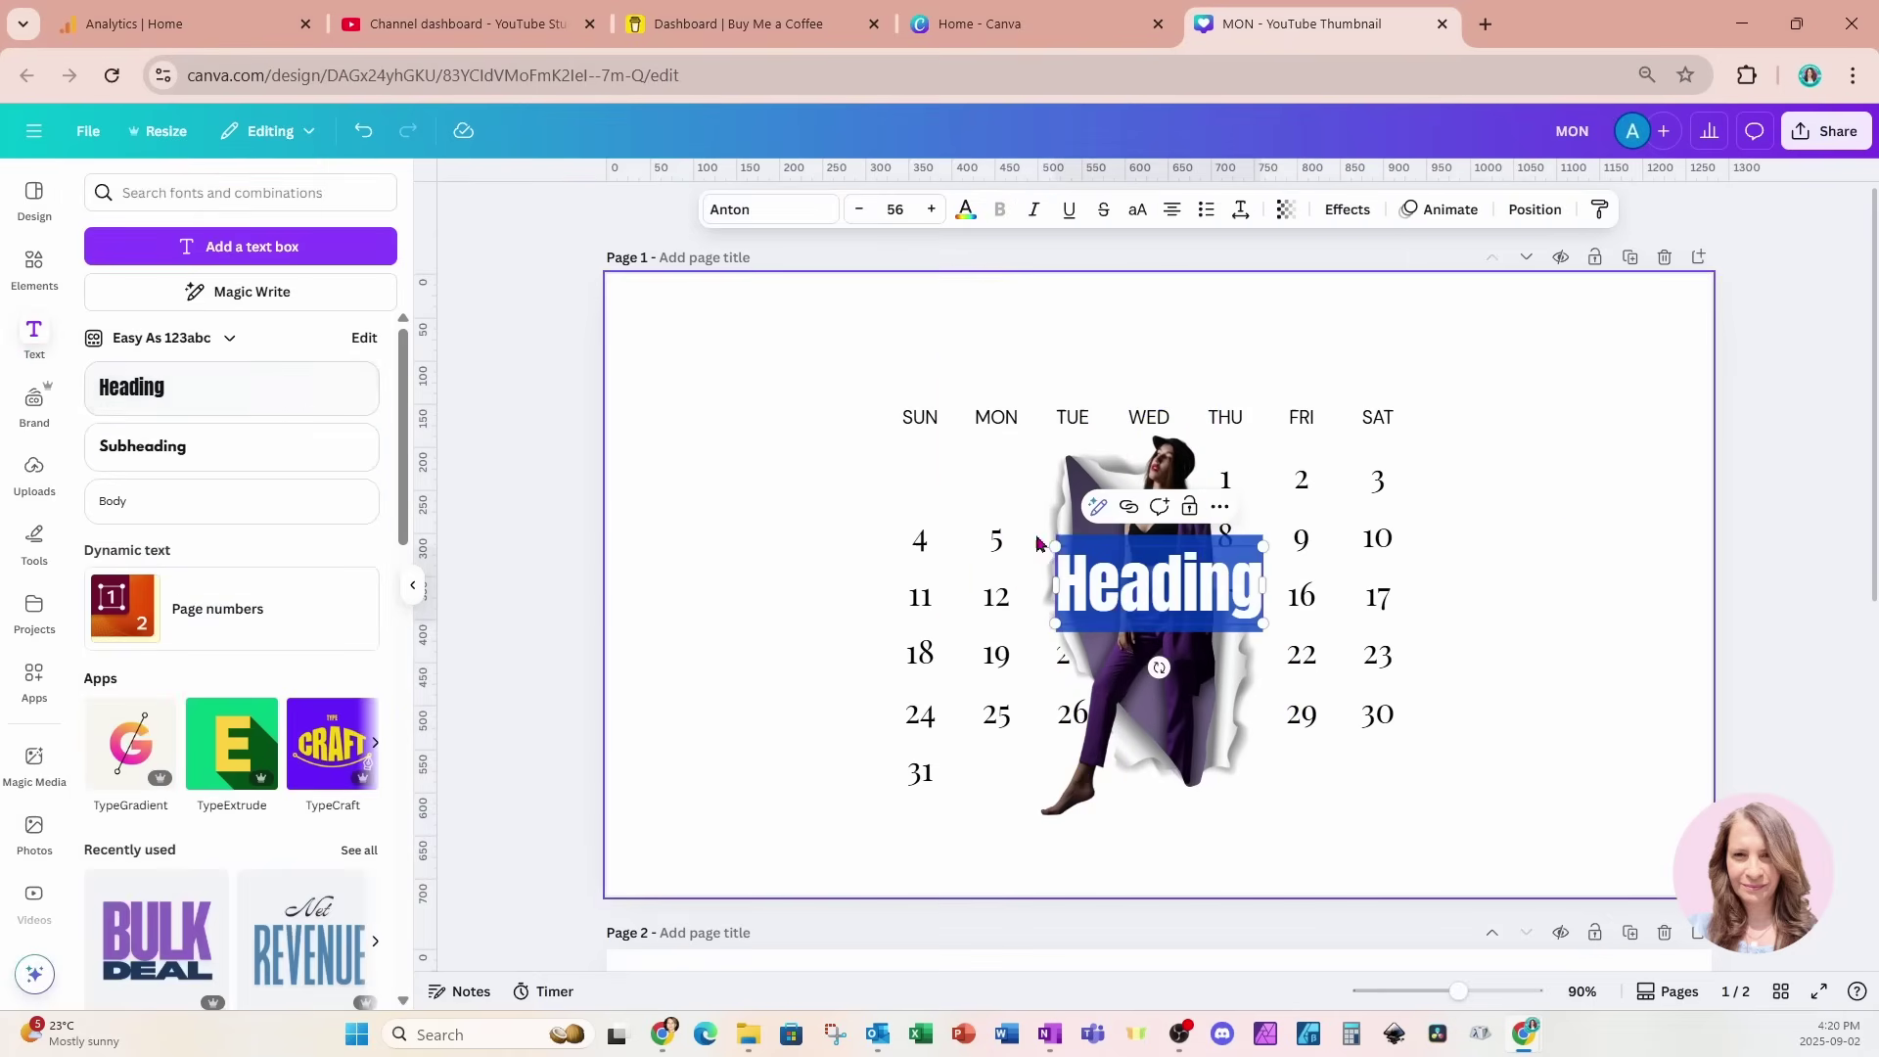
text(Happy Birth)
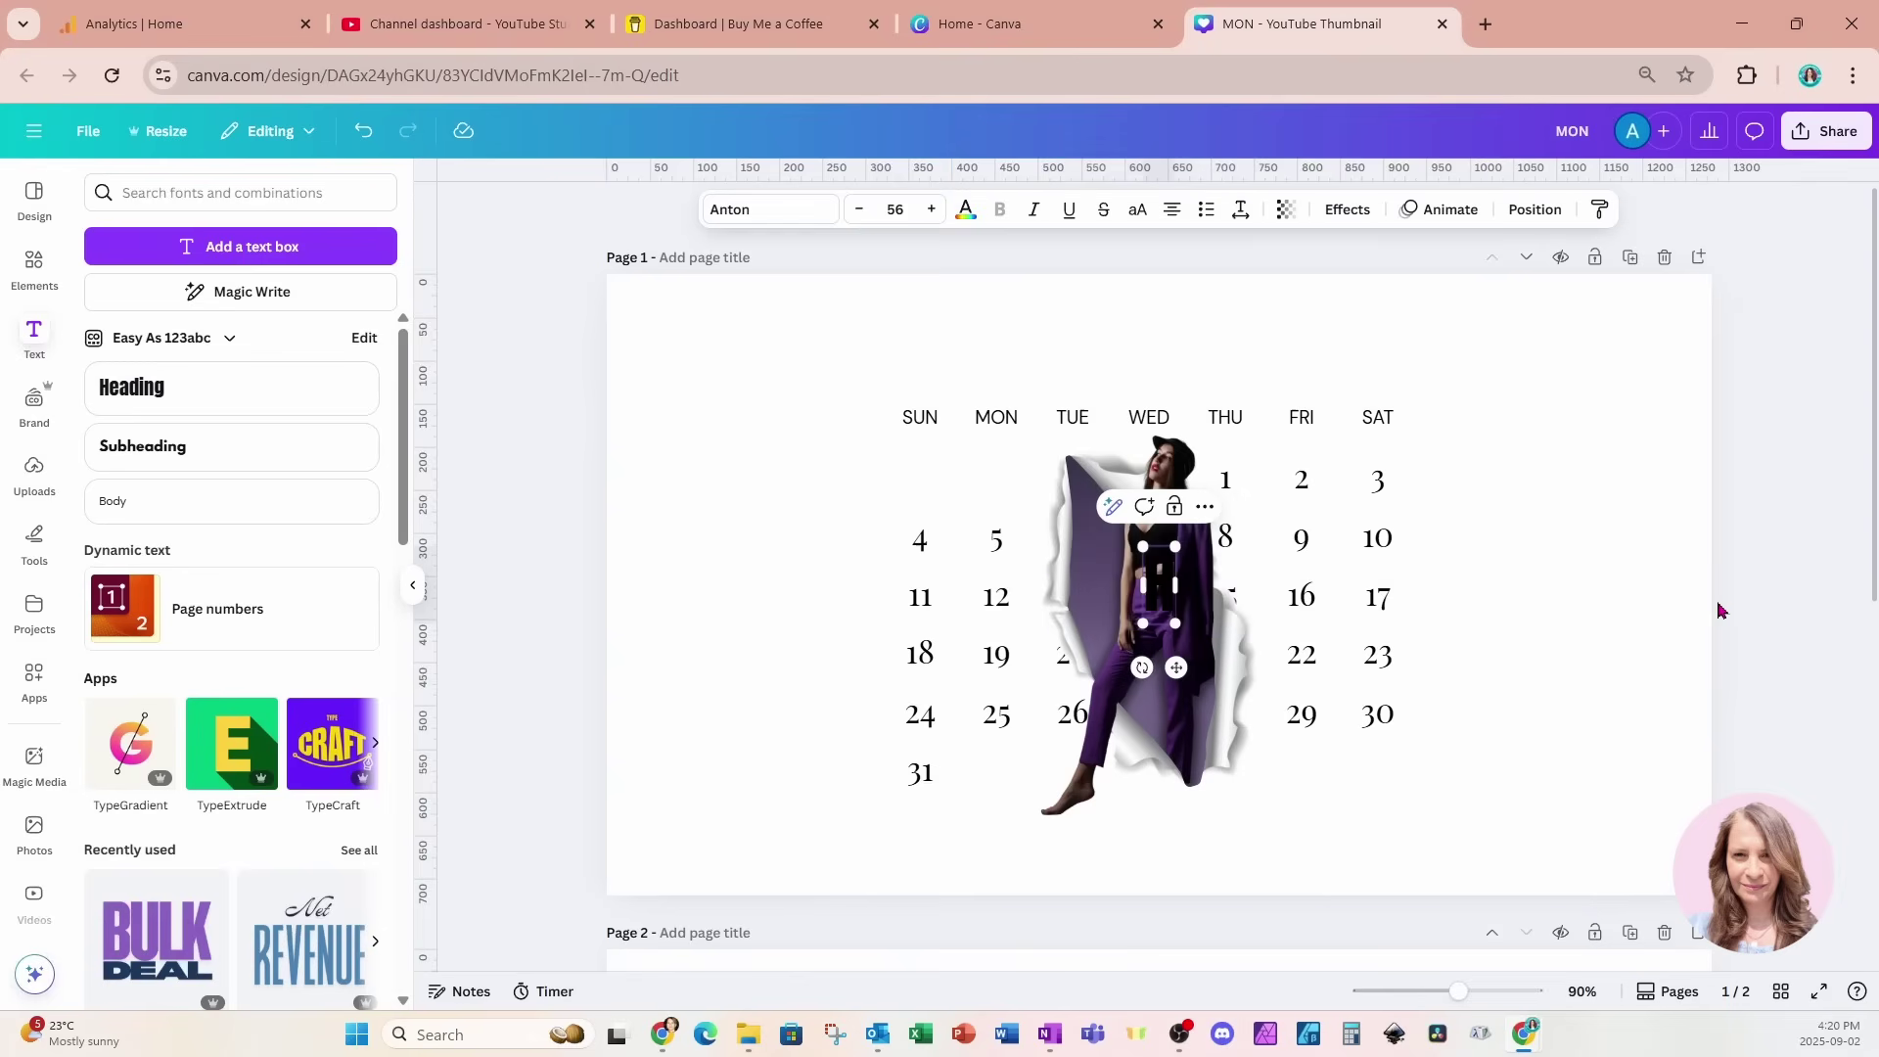
text(day)
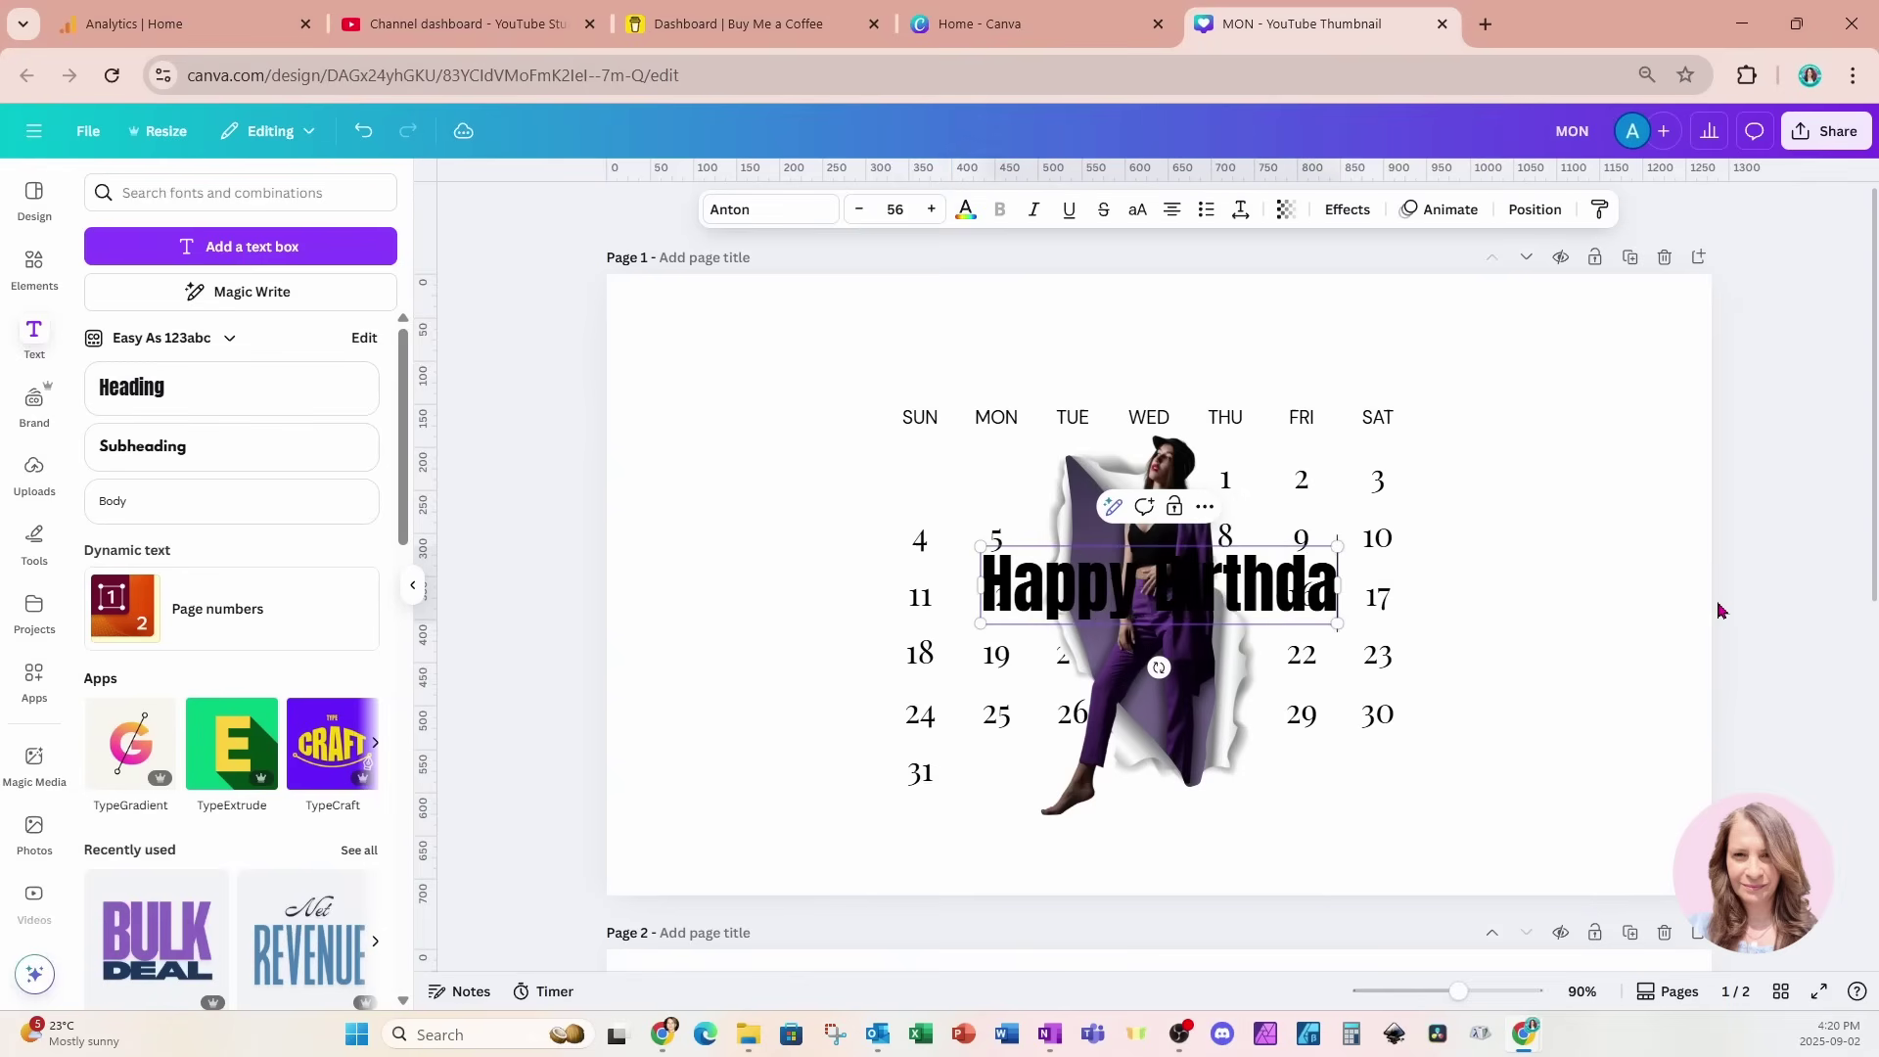
click(1539, 673)
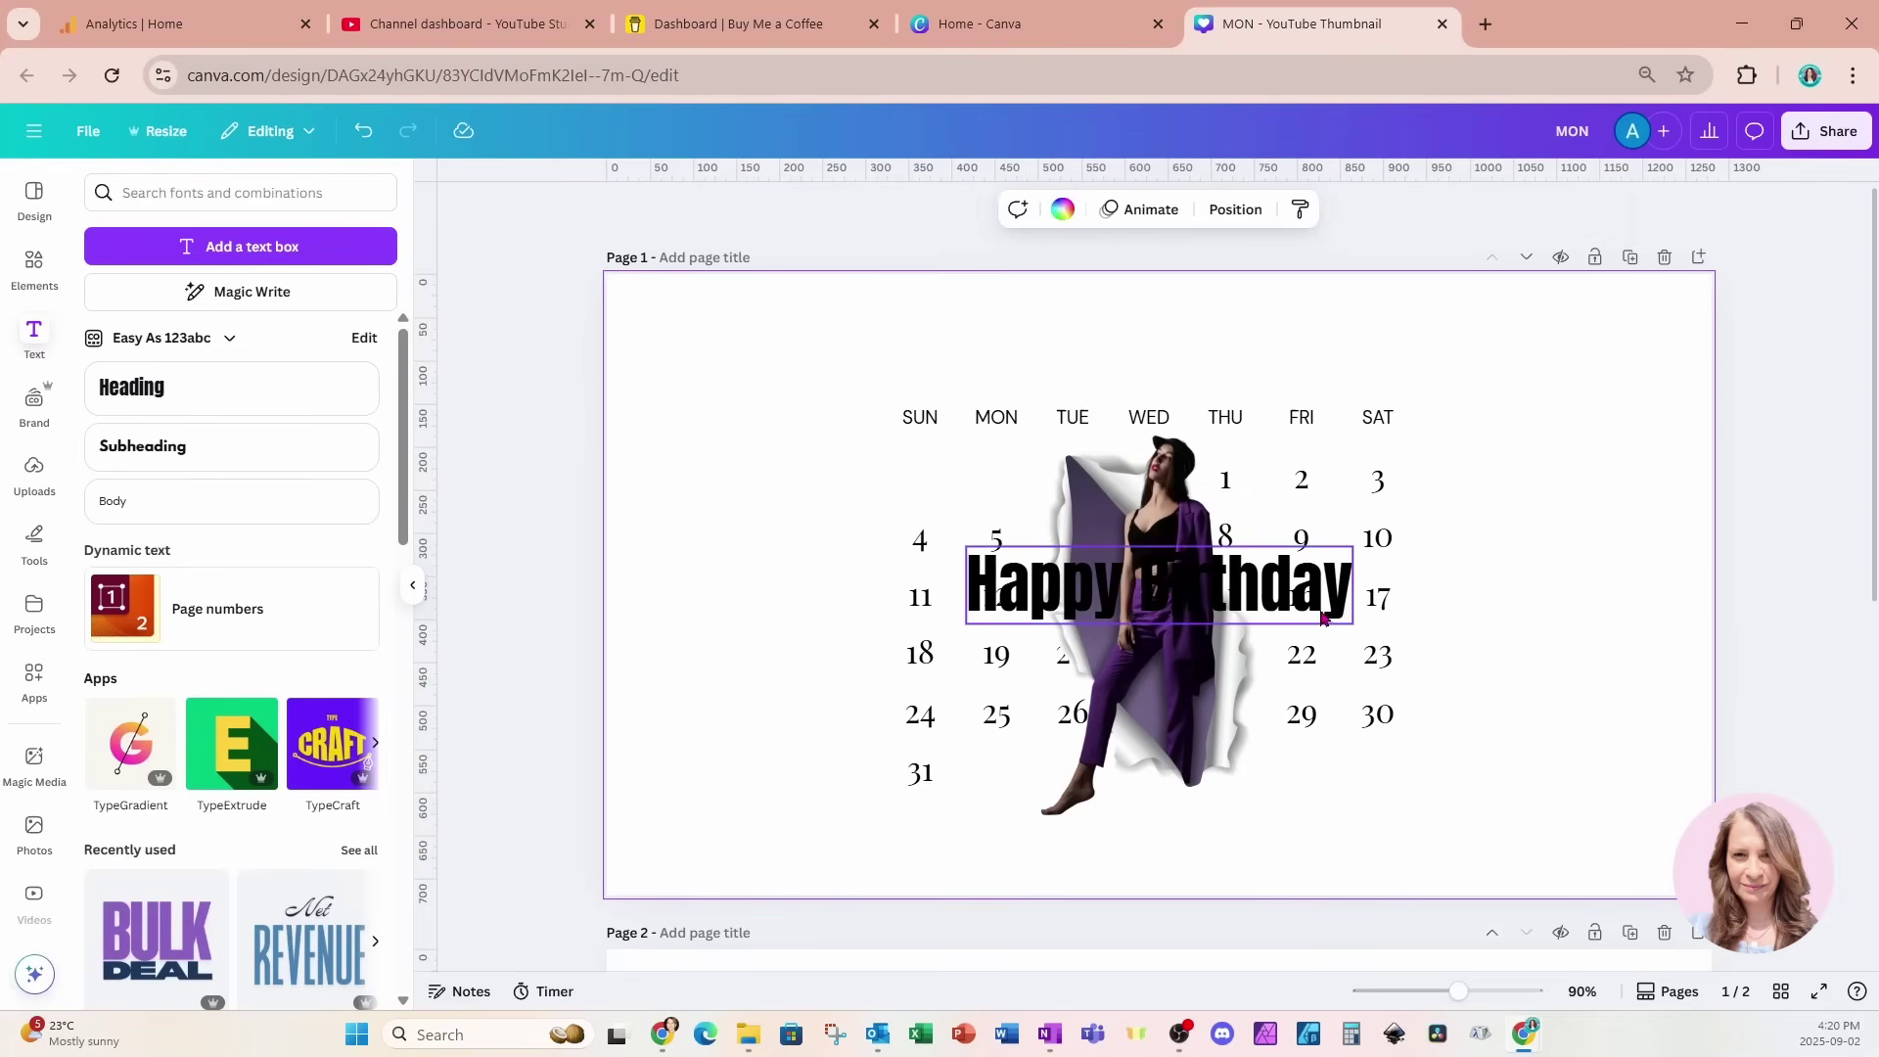
drag(1323, 617, 1318, 368)
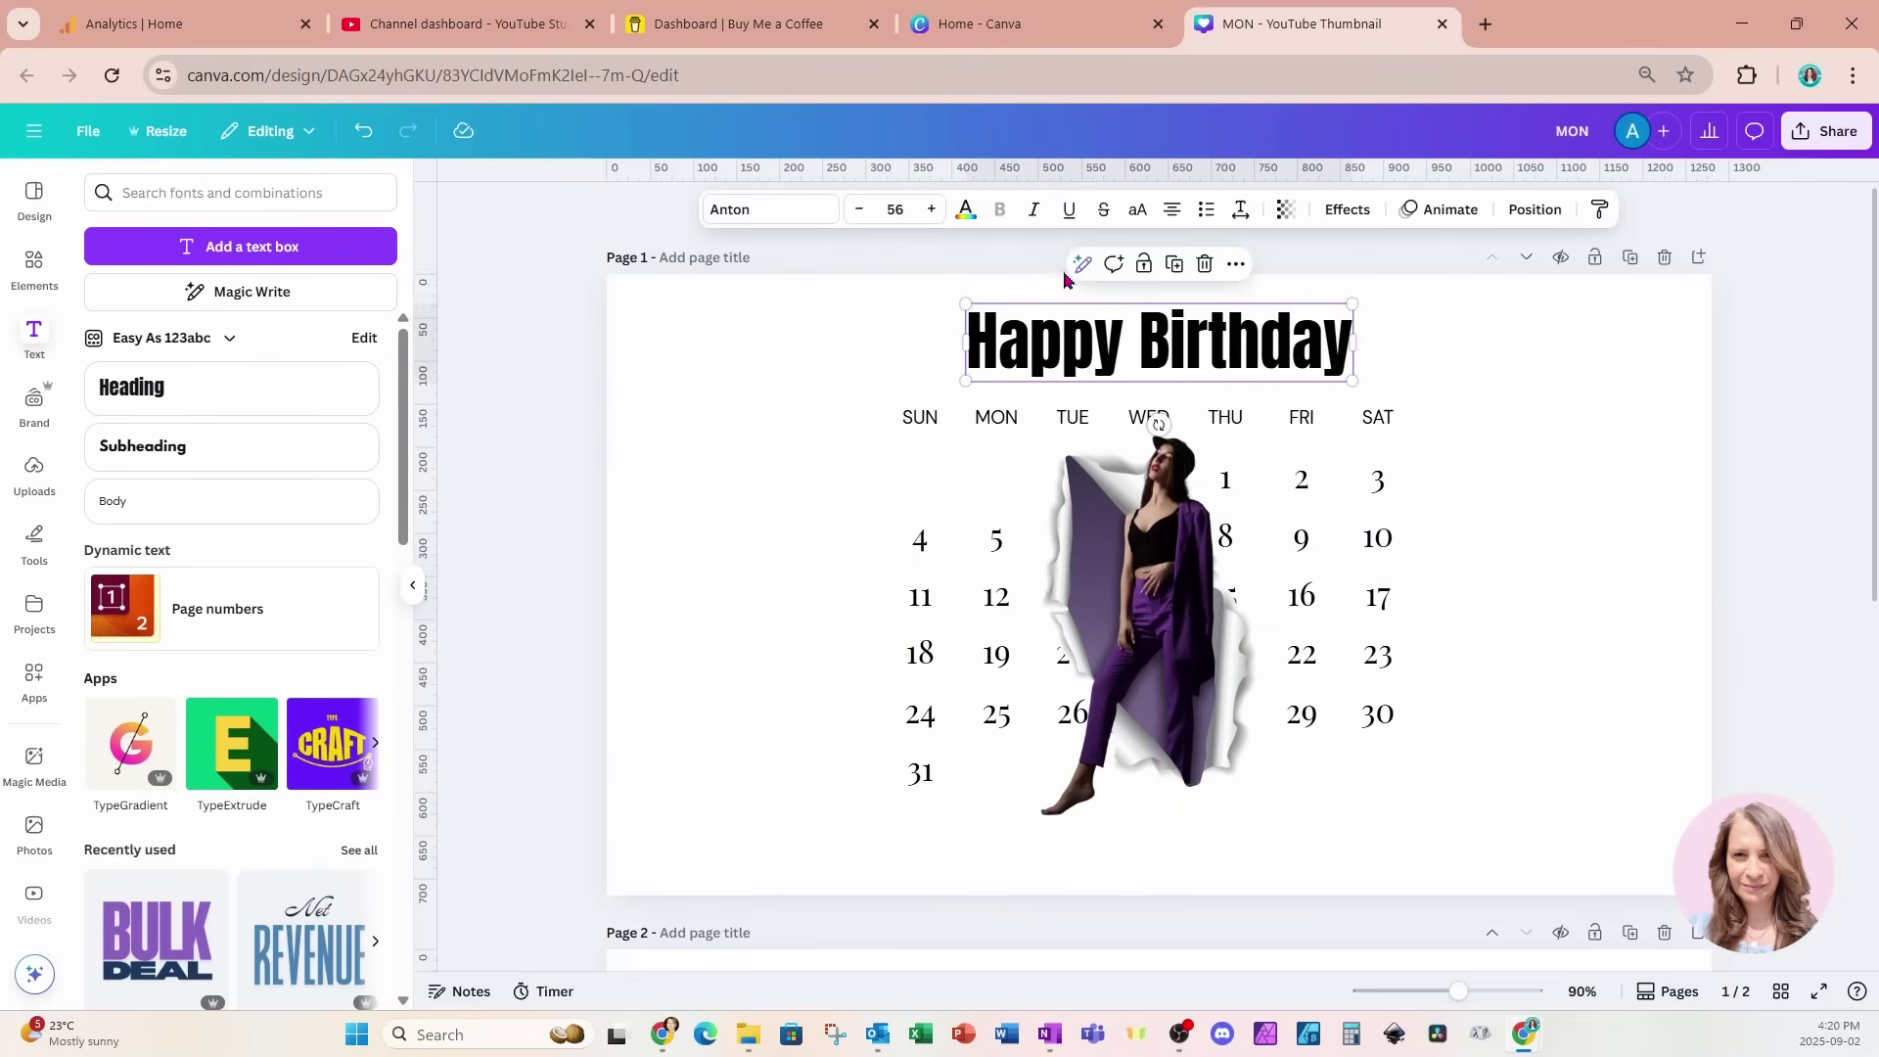
- Set the Happy Birthday heading font to Playland
click(752, 223)
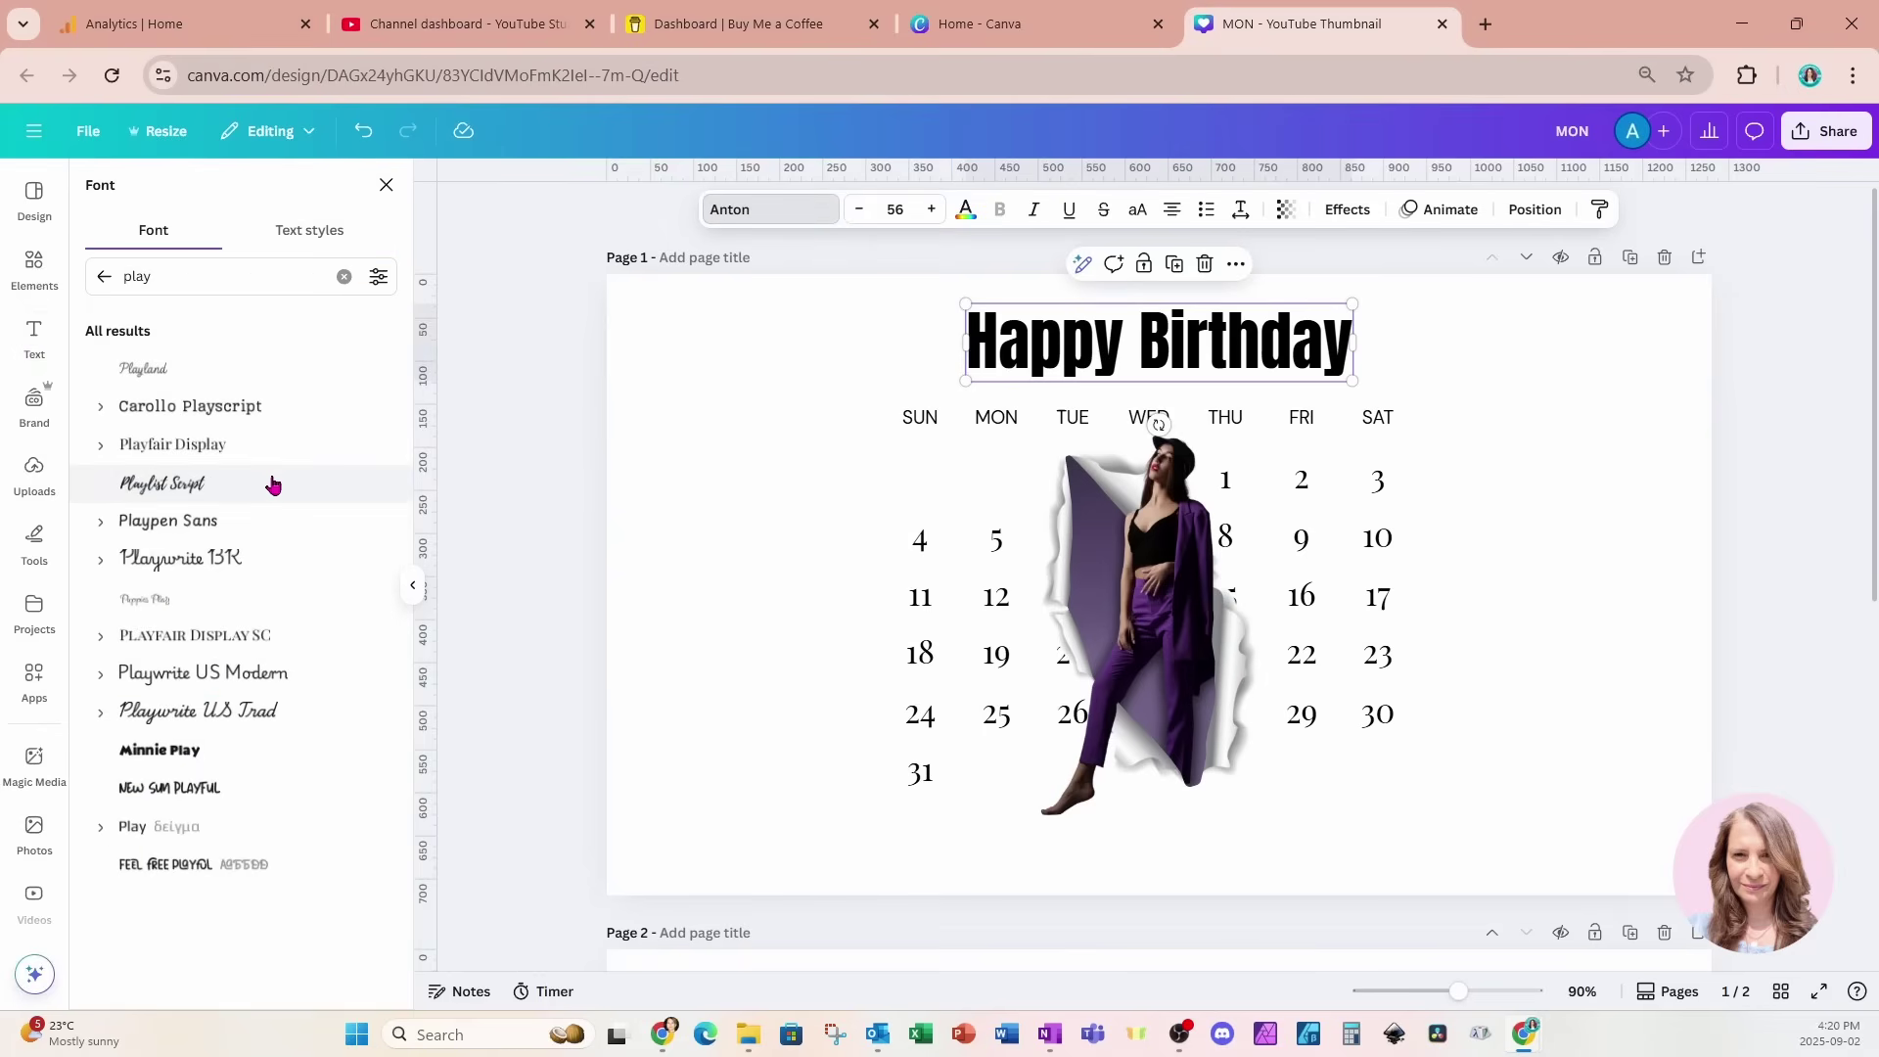
click(134, 387)
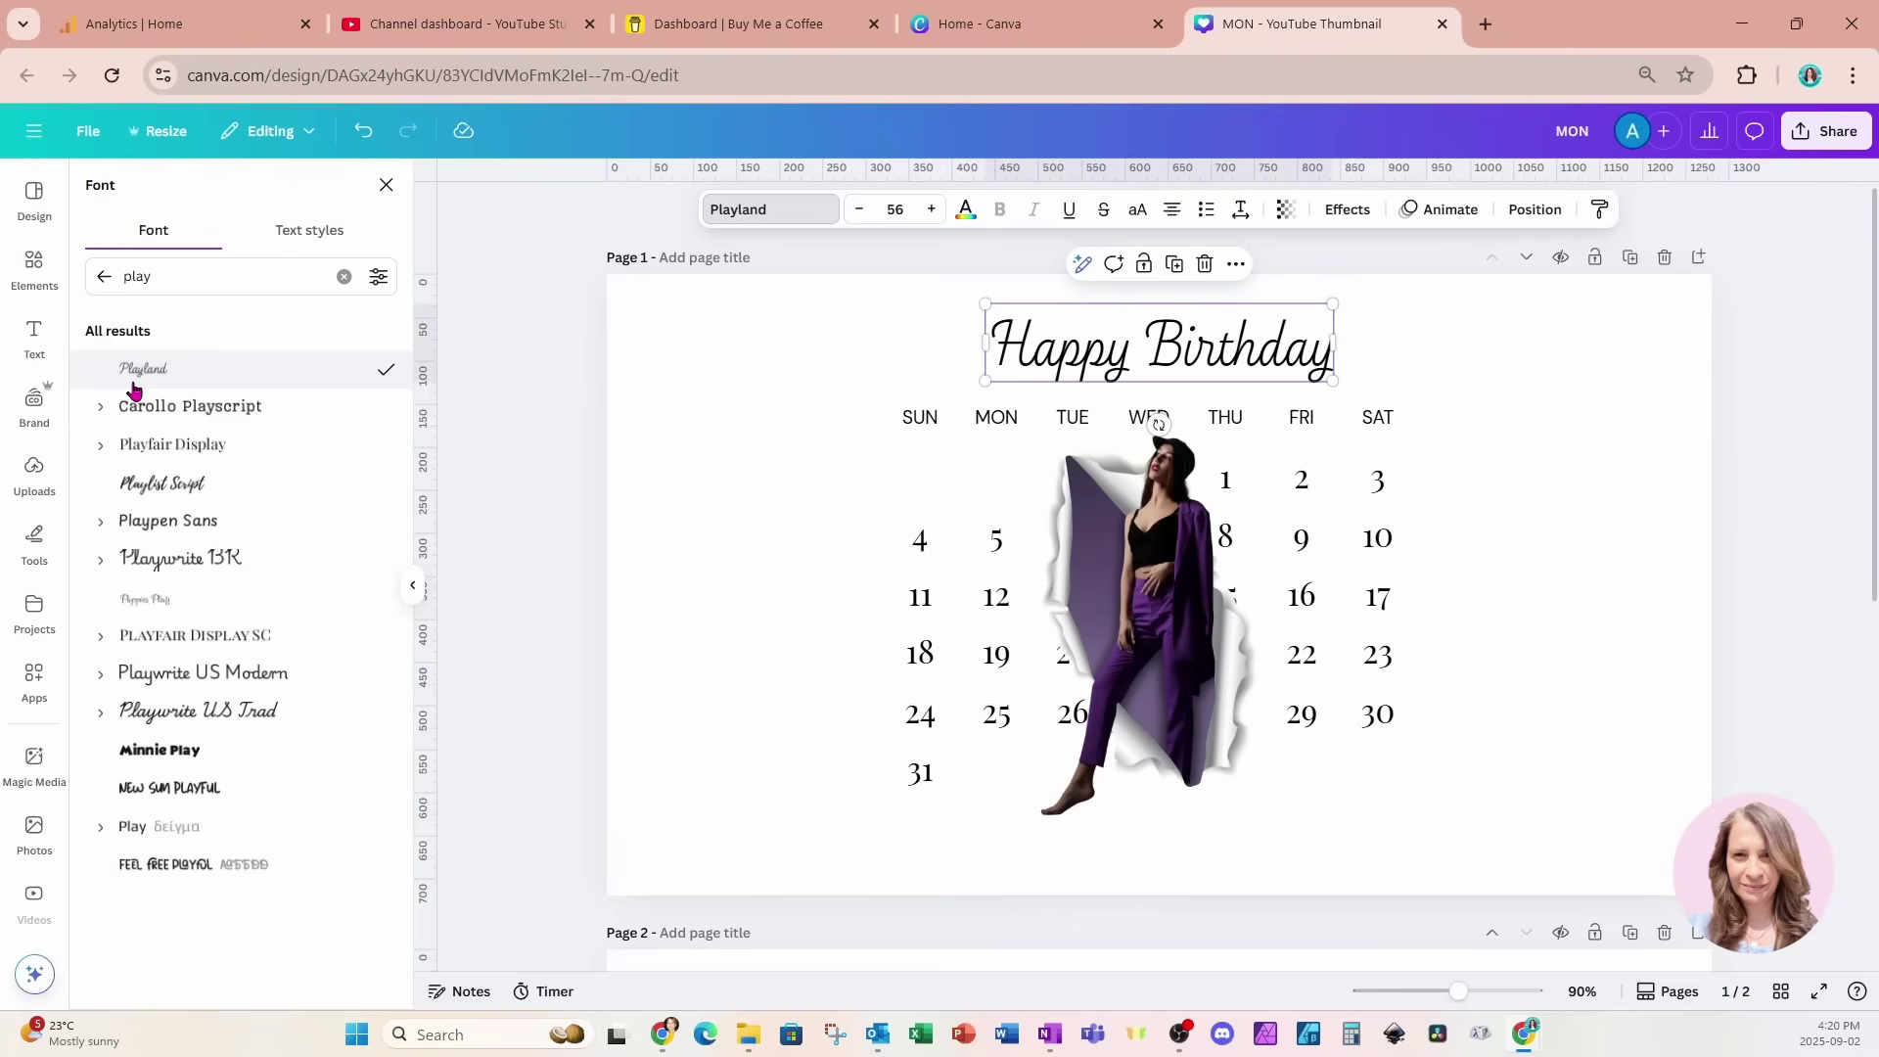
click(35, 279)
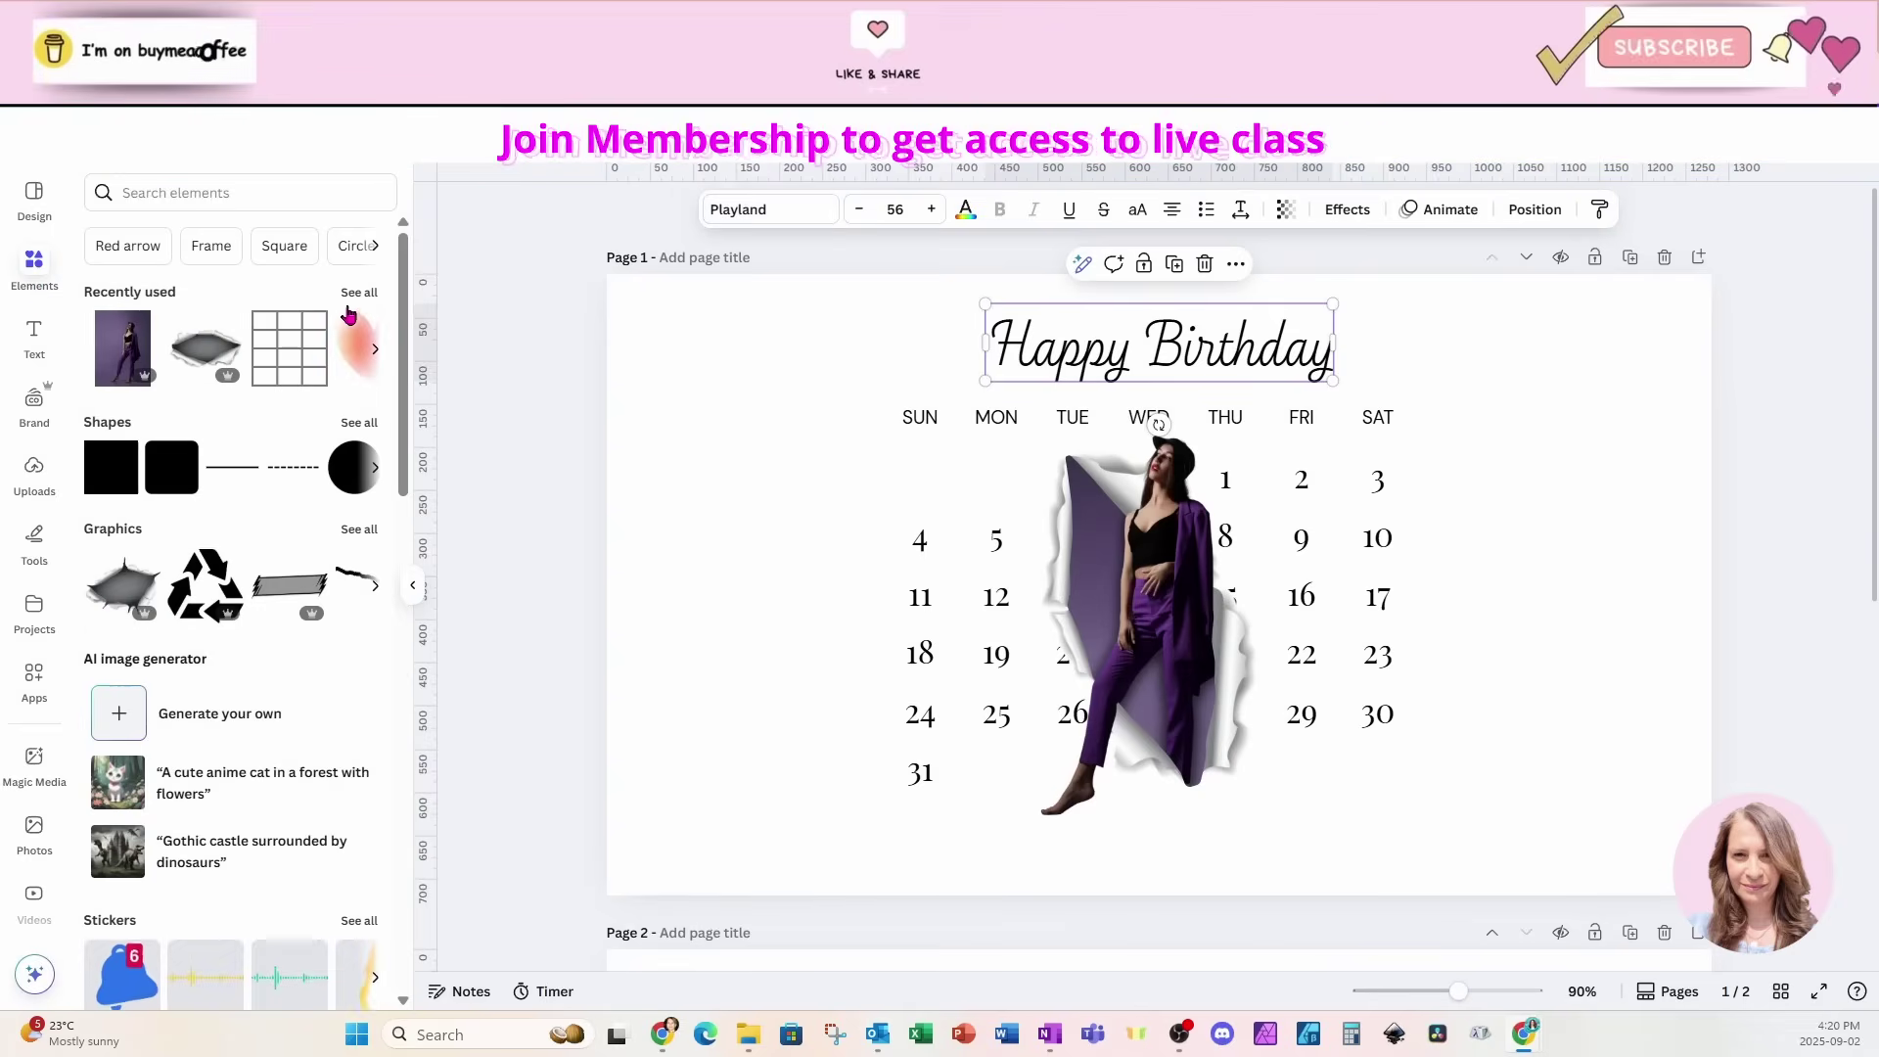
- Add the gold confetti graphic, scale it down and fit it over the weekday header rows
click(356, 293)
click(264, 399)
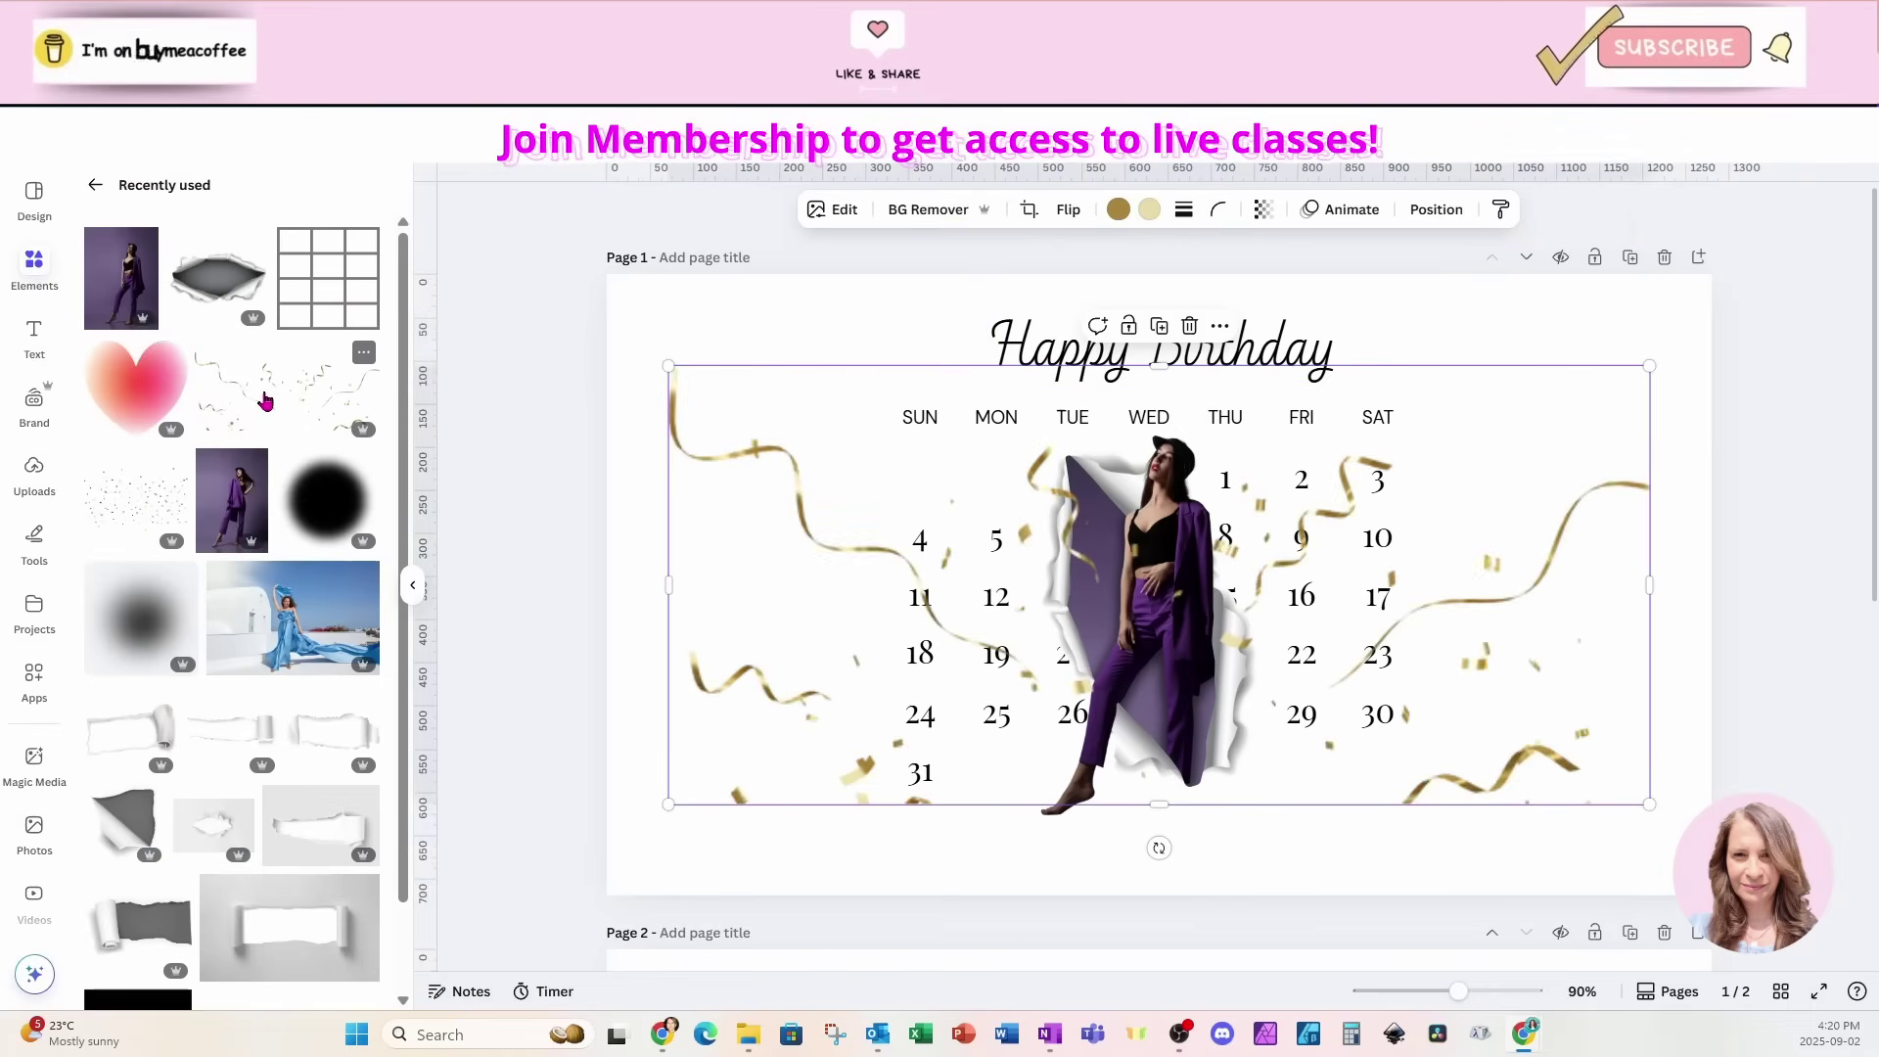
drag(1650, 366, 1179, 868)
drag(696, 783, 962, 516)
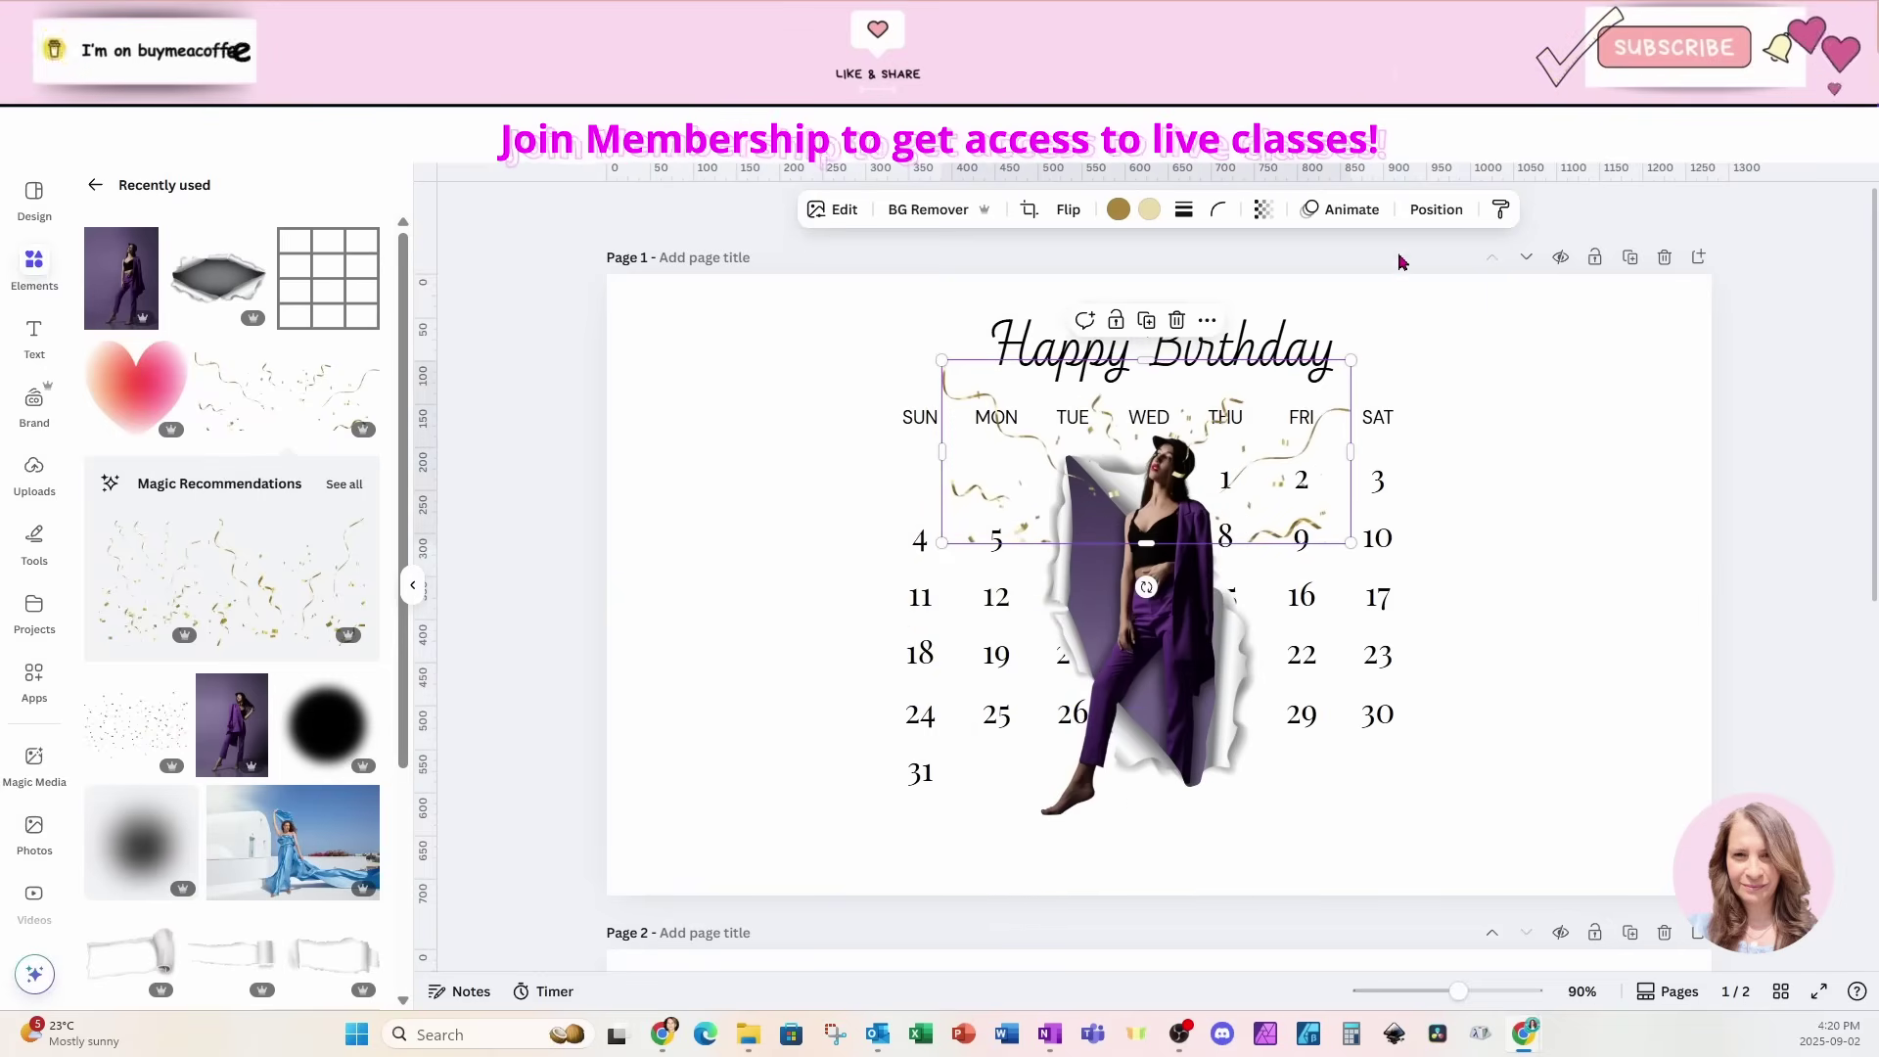
click(1431, 208)
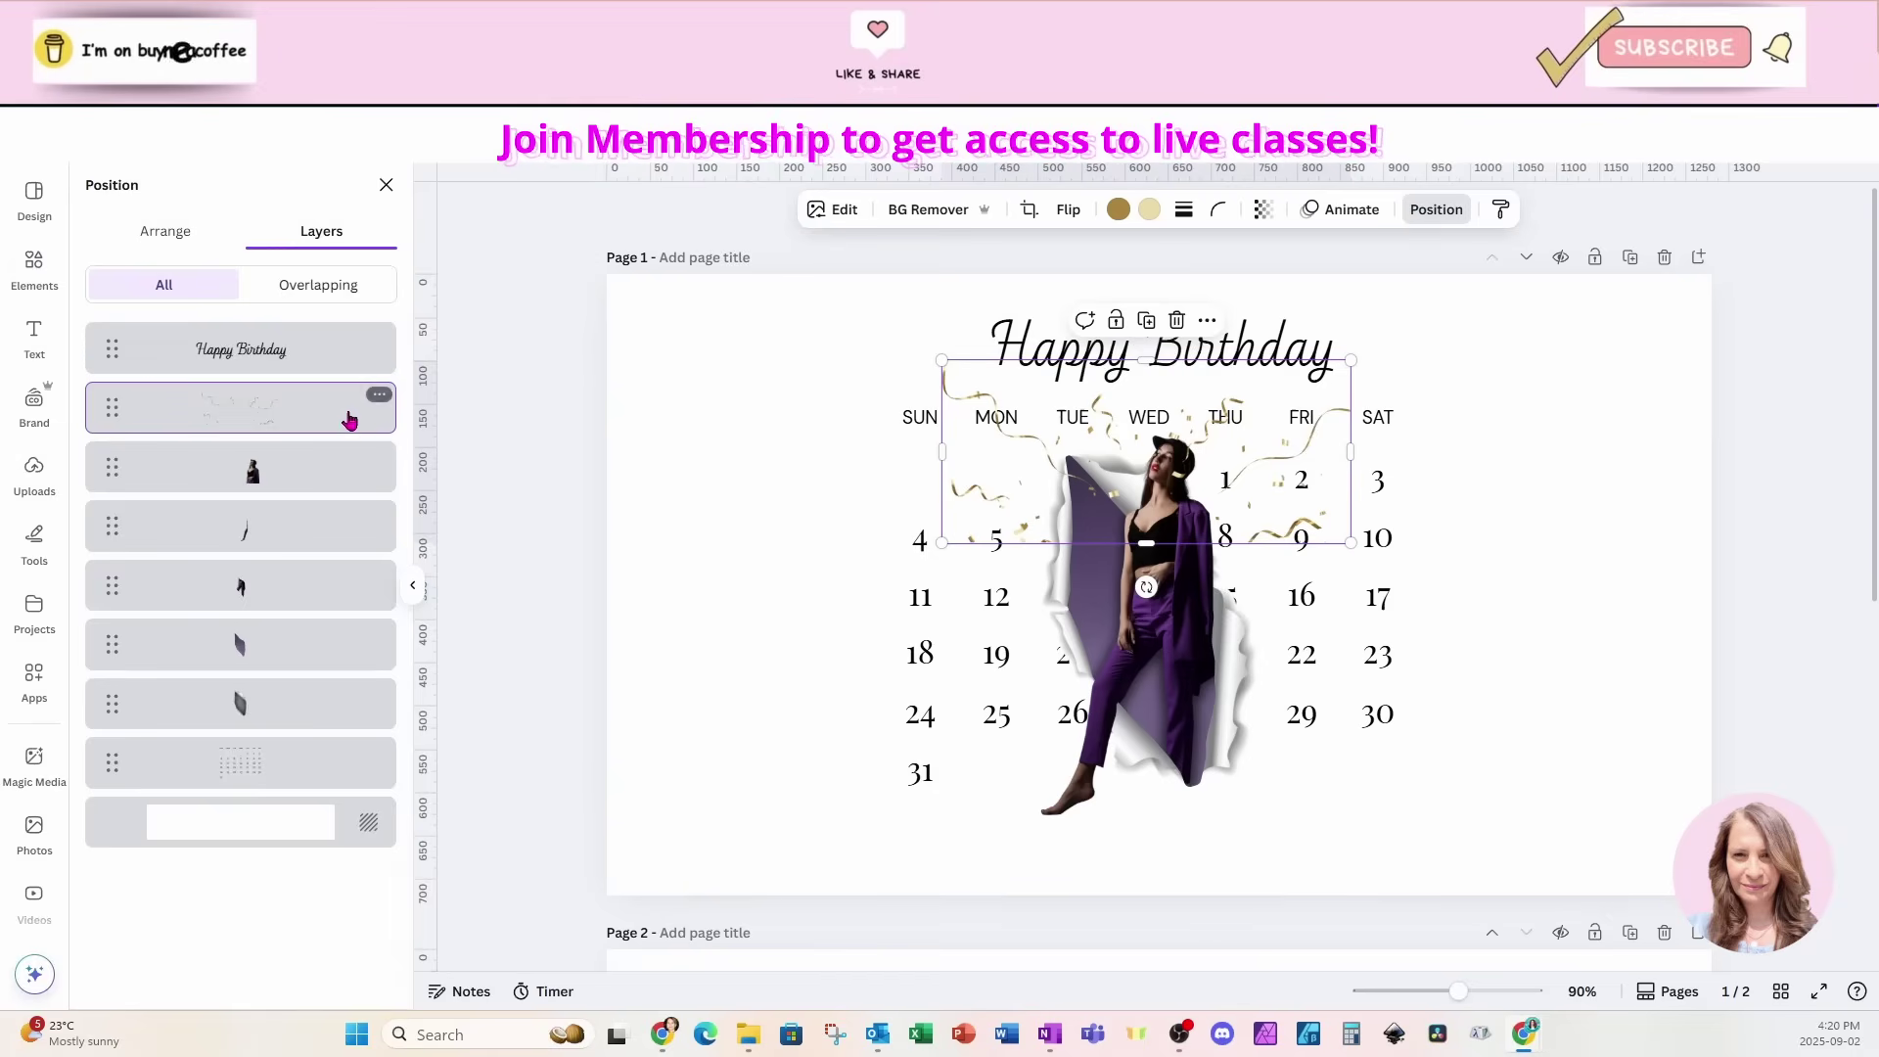
click(479, 356)
- Add the pink heart from recently used graphics, shrink it and place it on date 19
click(34, 262)
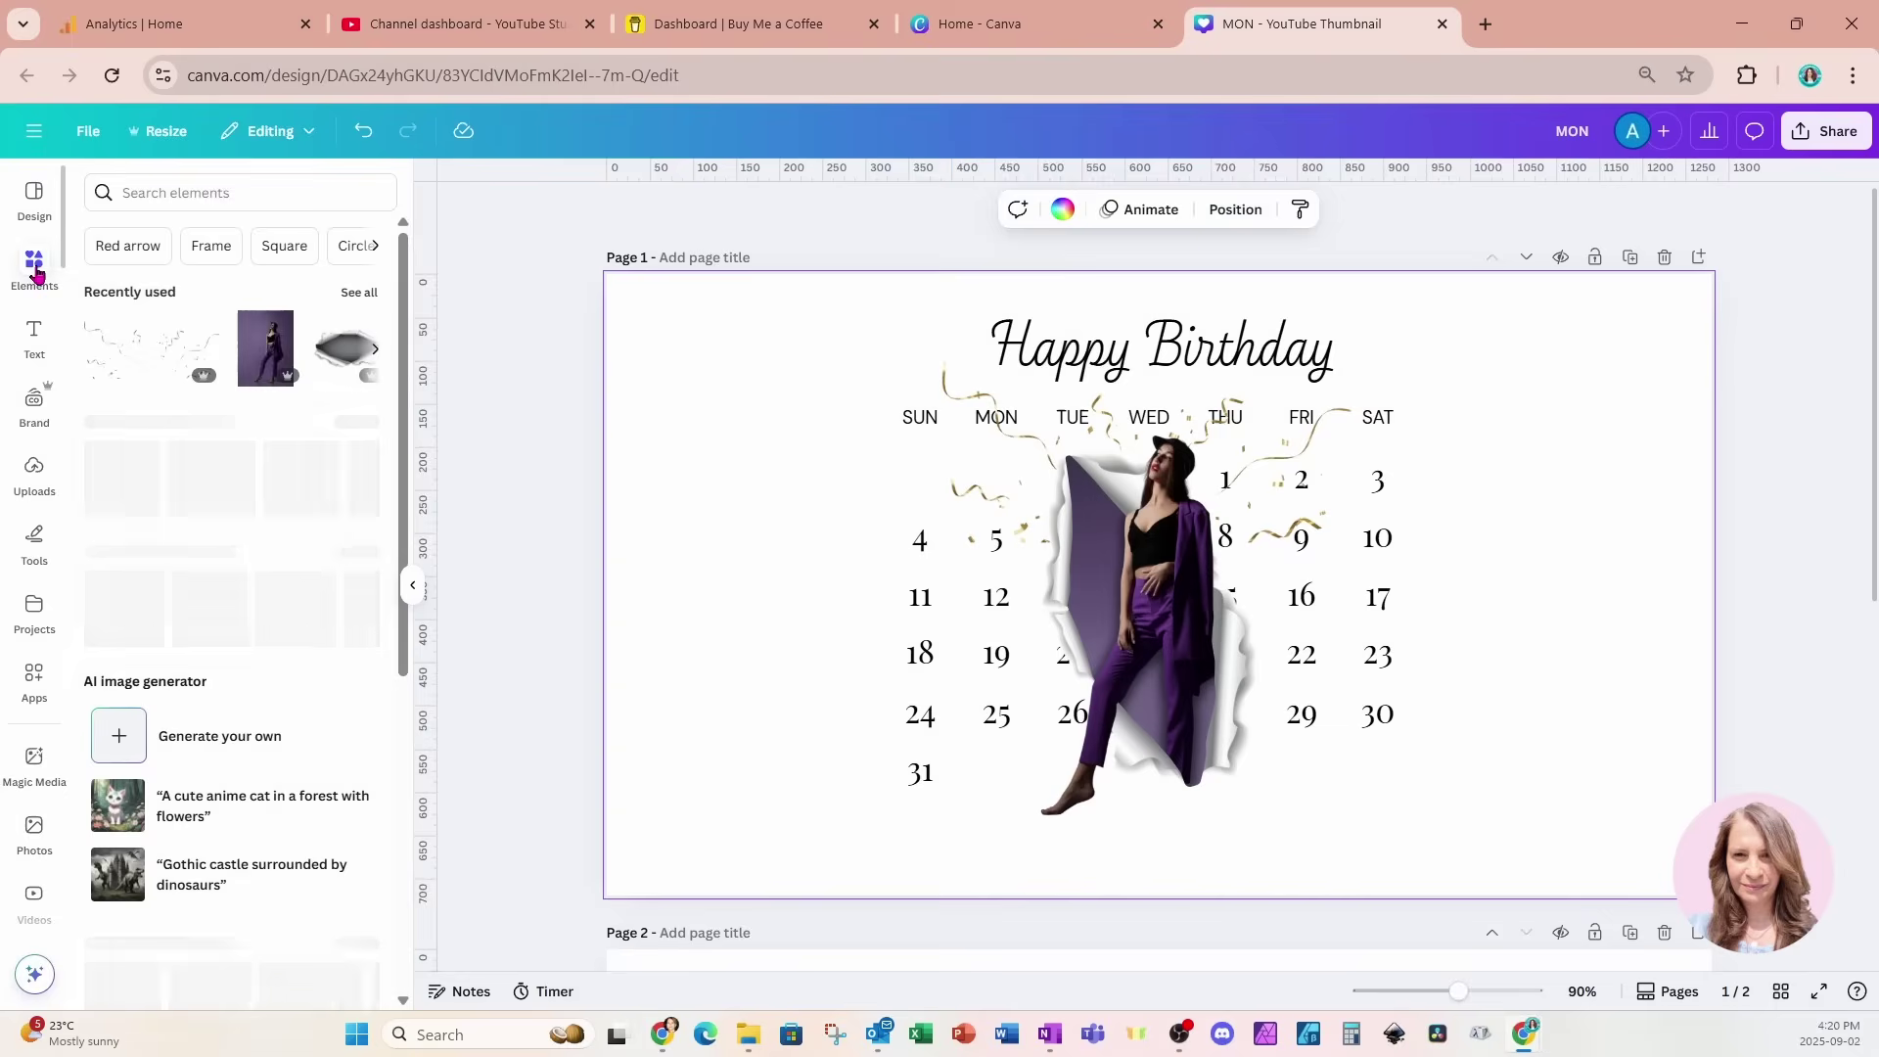
click(358, 292)
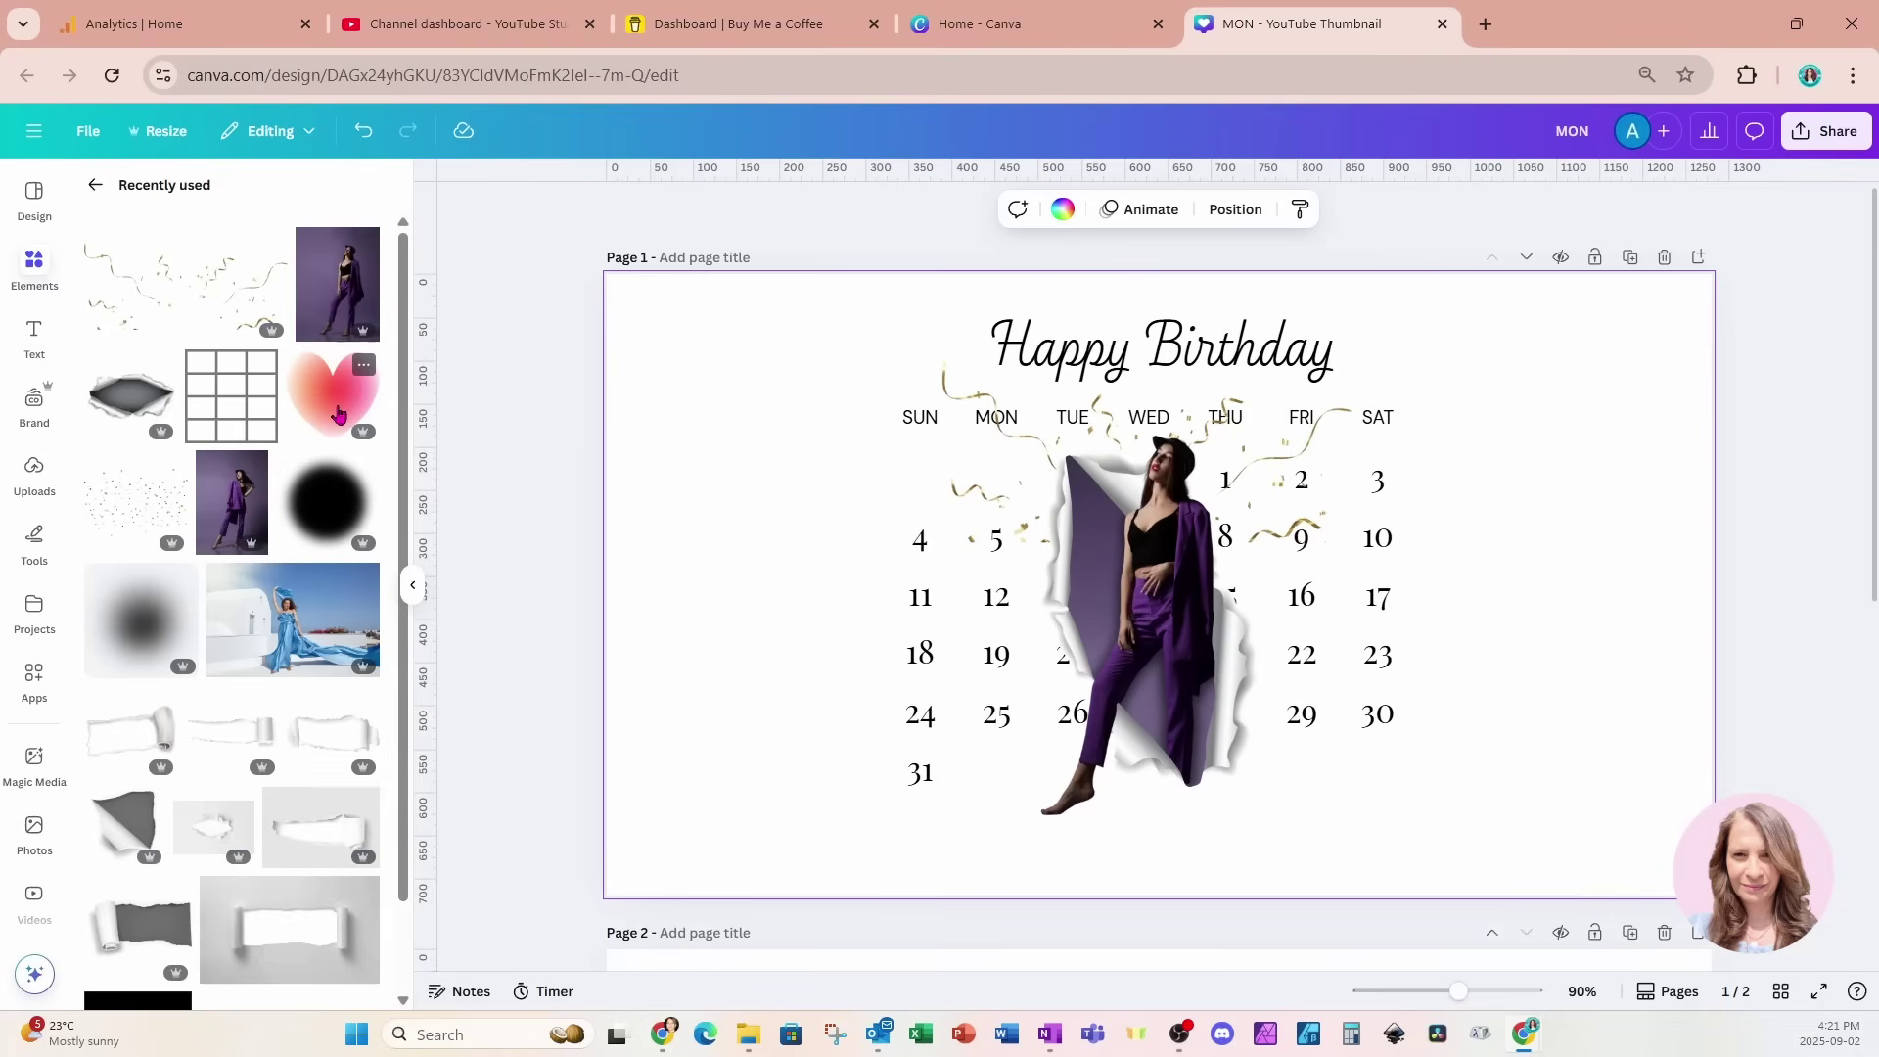
click(338, 411)
drag(1299, 454, 1107, 630)
drag(1028, 693, 955, 683)
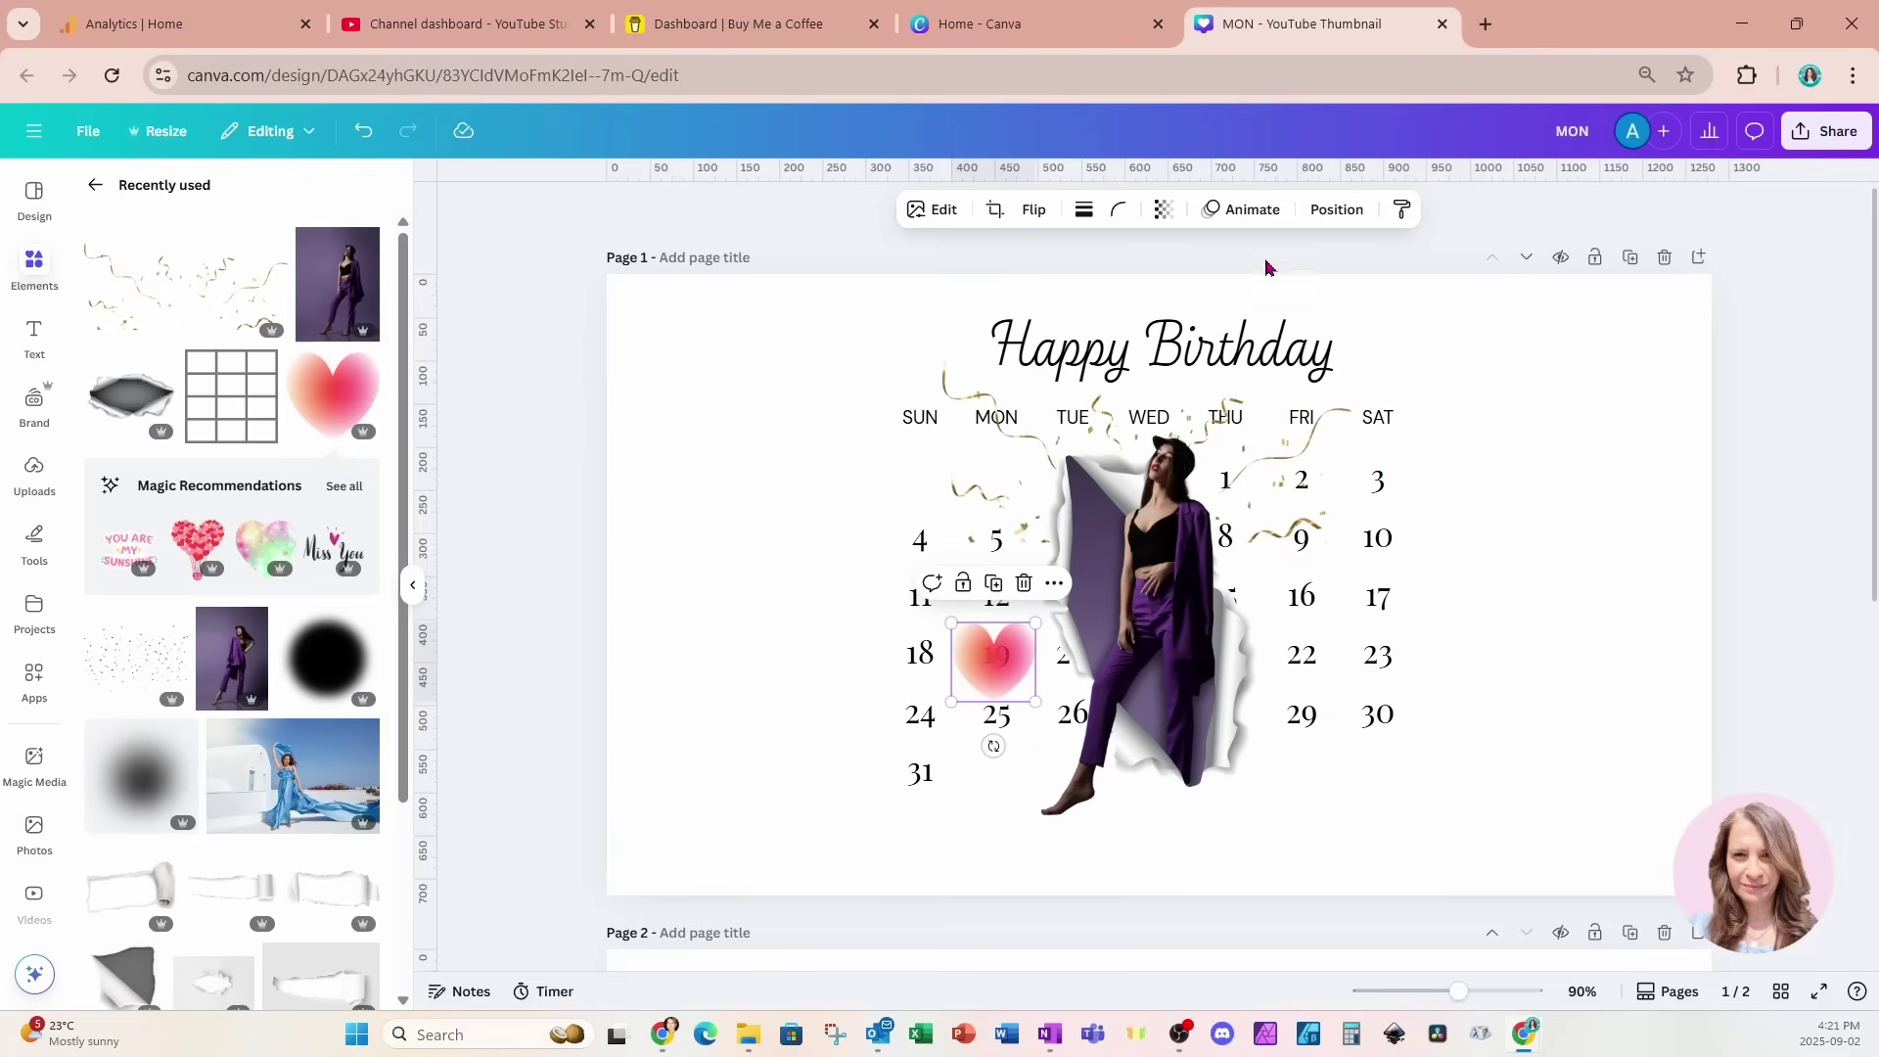
- Send the heart behind the calendar numbers and shrink it slightly around 19
click(1334, 210)
drag(323, 411, 297, 848)
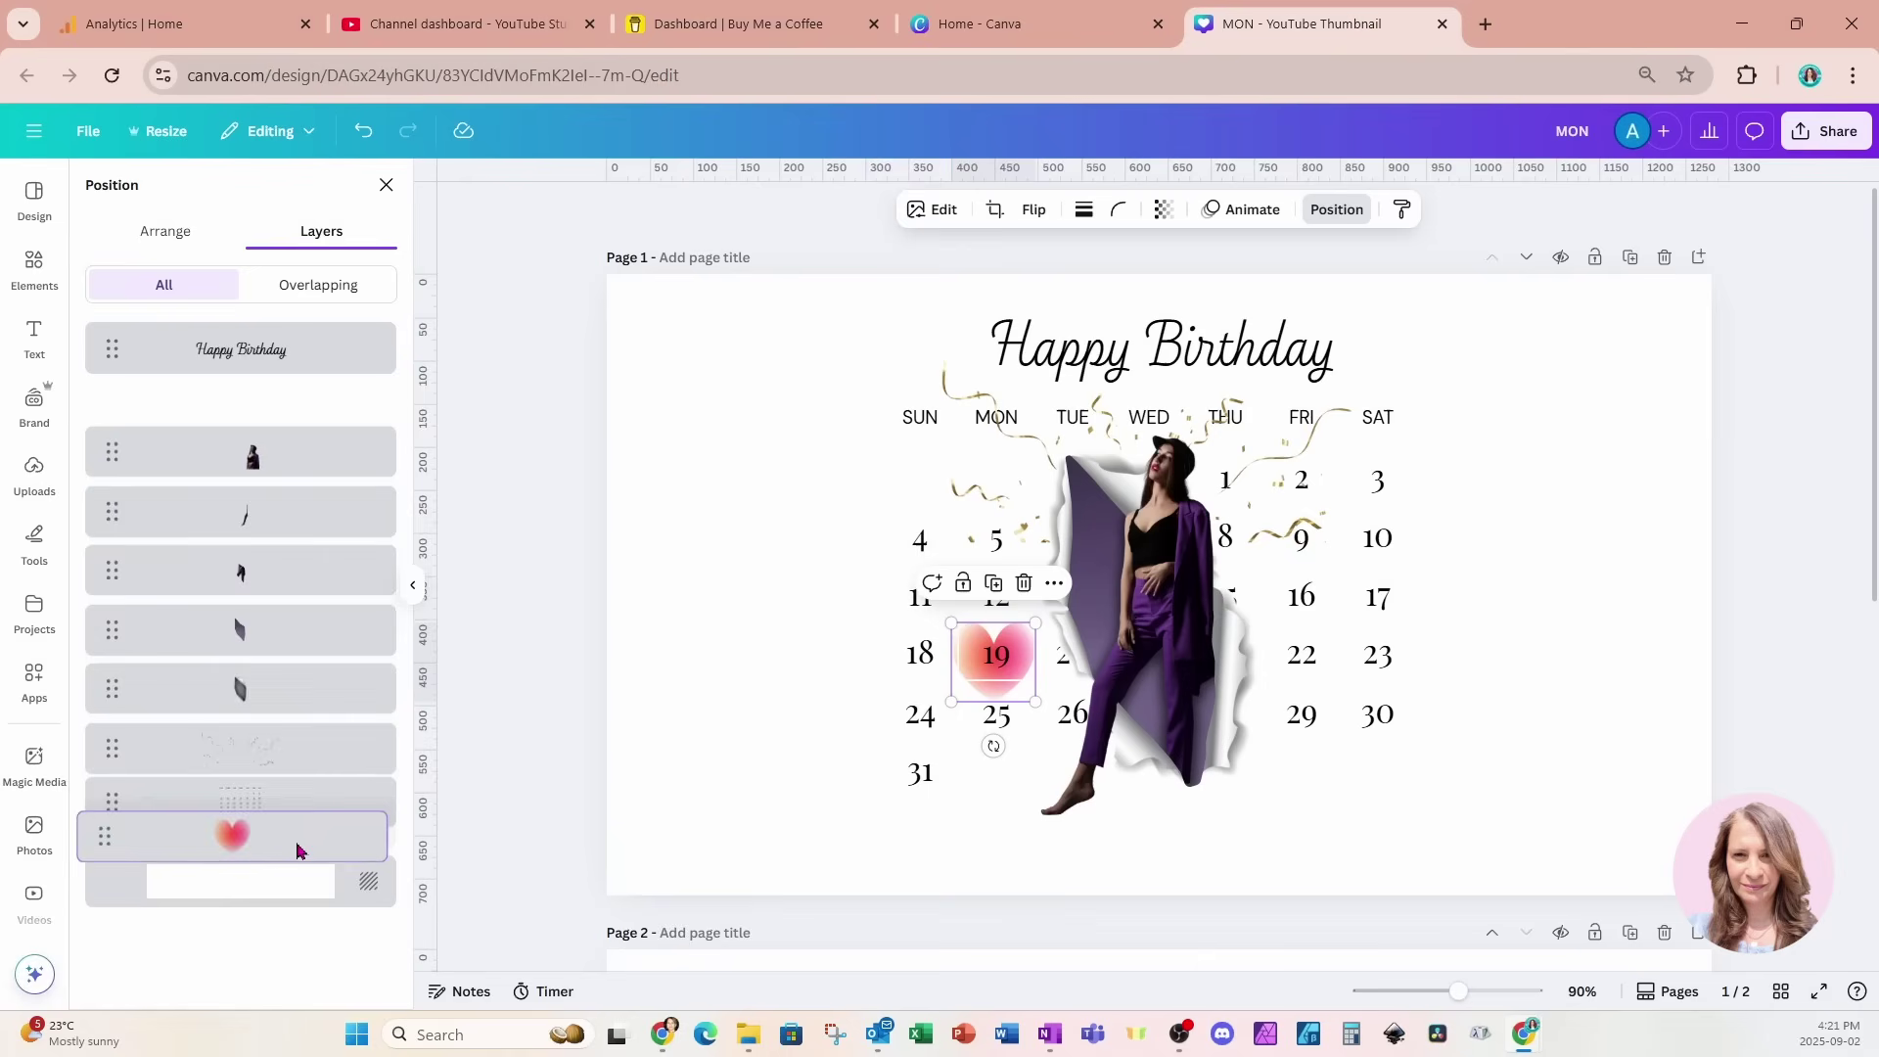
click(633, 722)
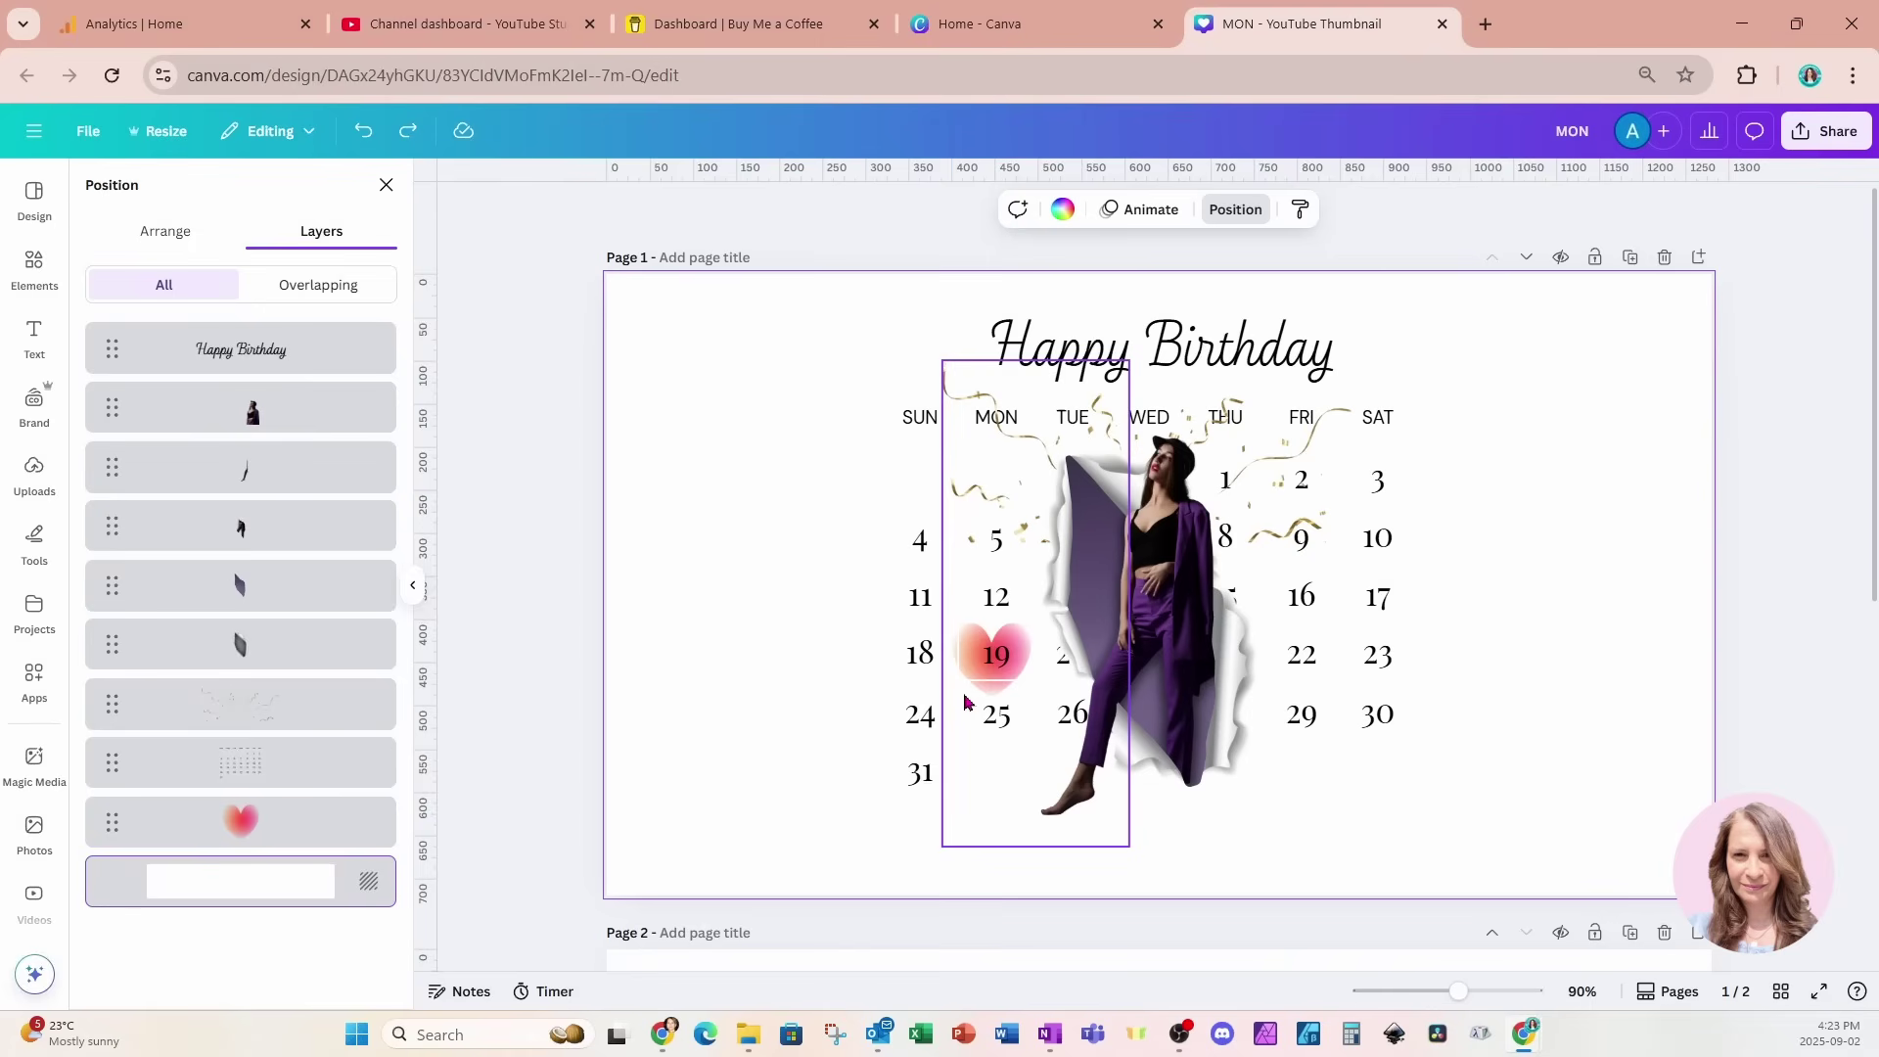
click(294, 822)
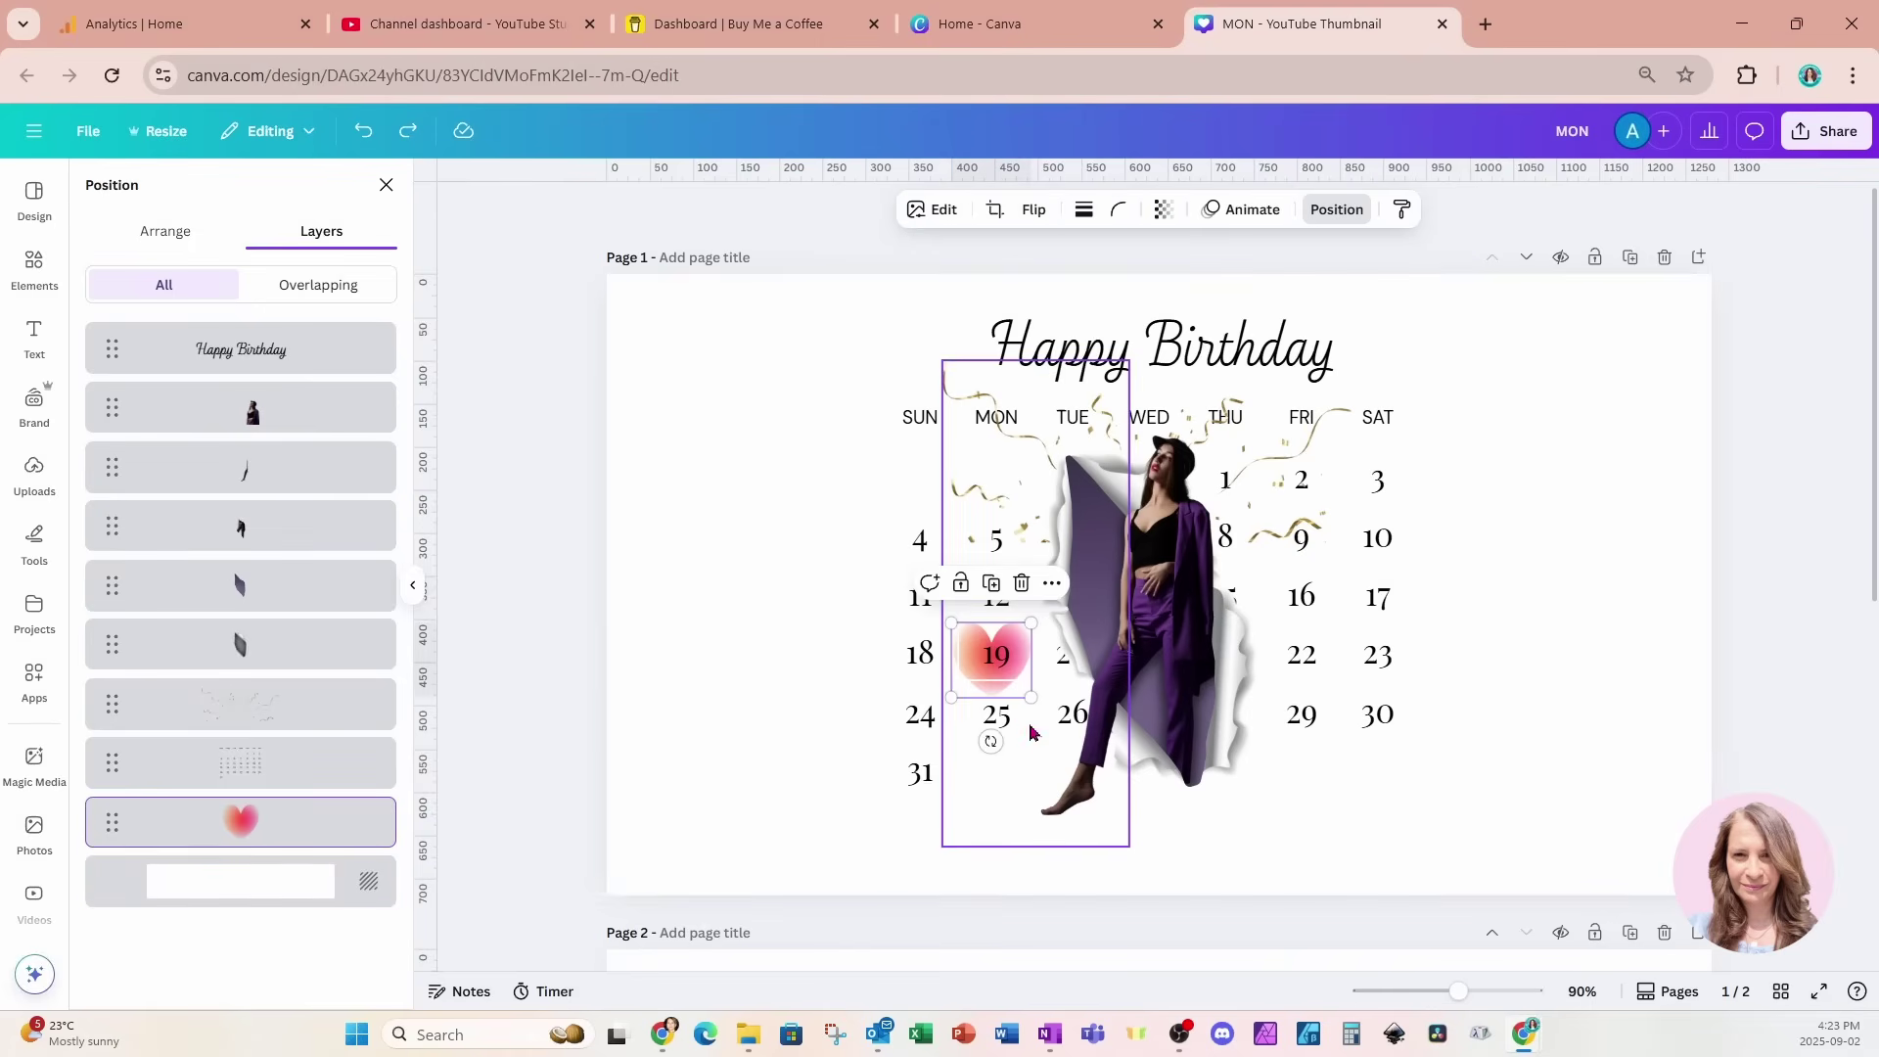
mouse_move(1032, 697)
mouse_down()
mouse_move(998, 678)
mouse_move(1008, 729)
mouse_move(998, 717)
mouse_move(1027, 724)
mouse_up()
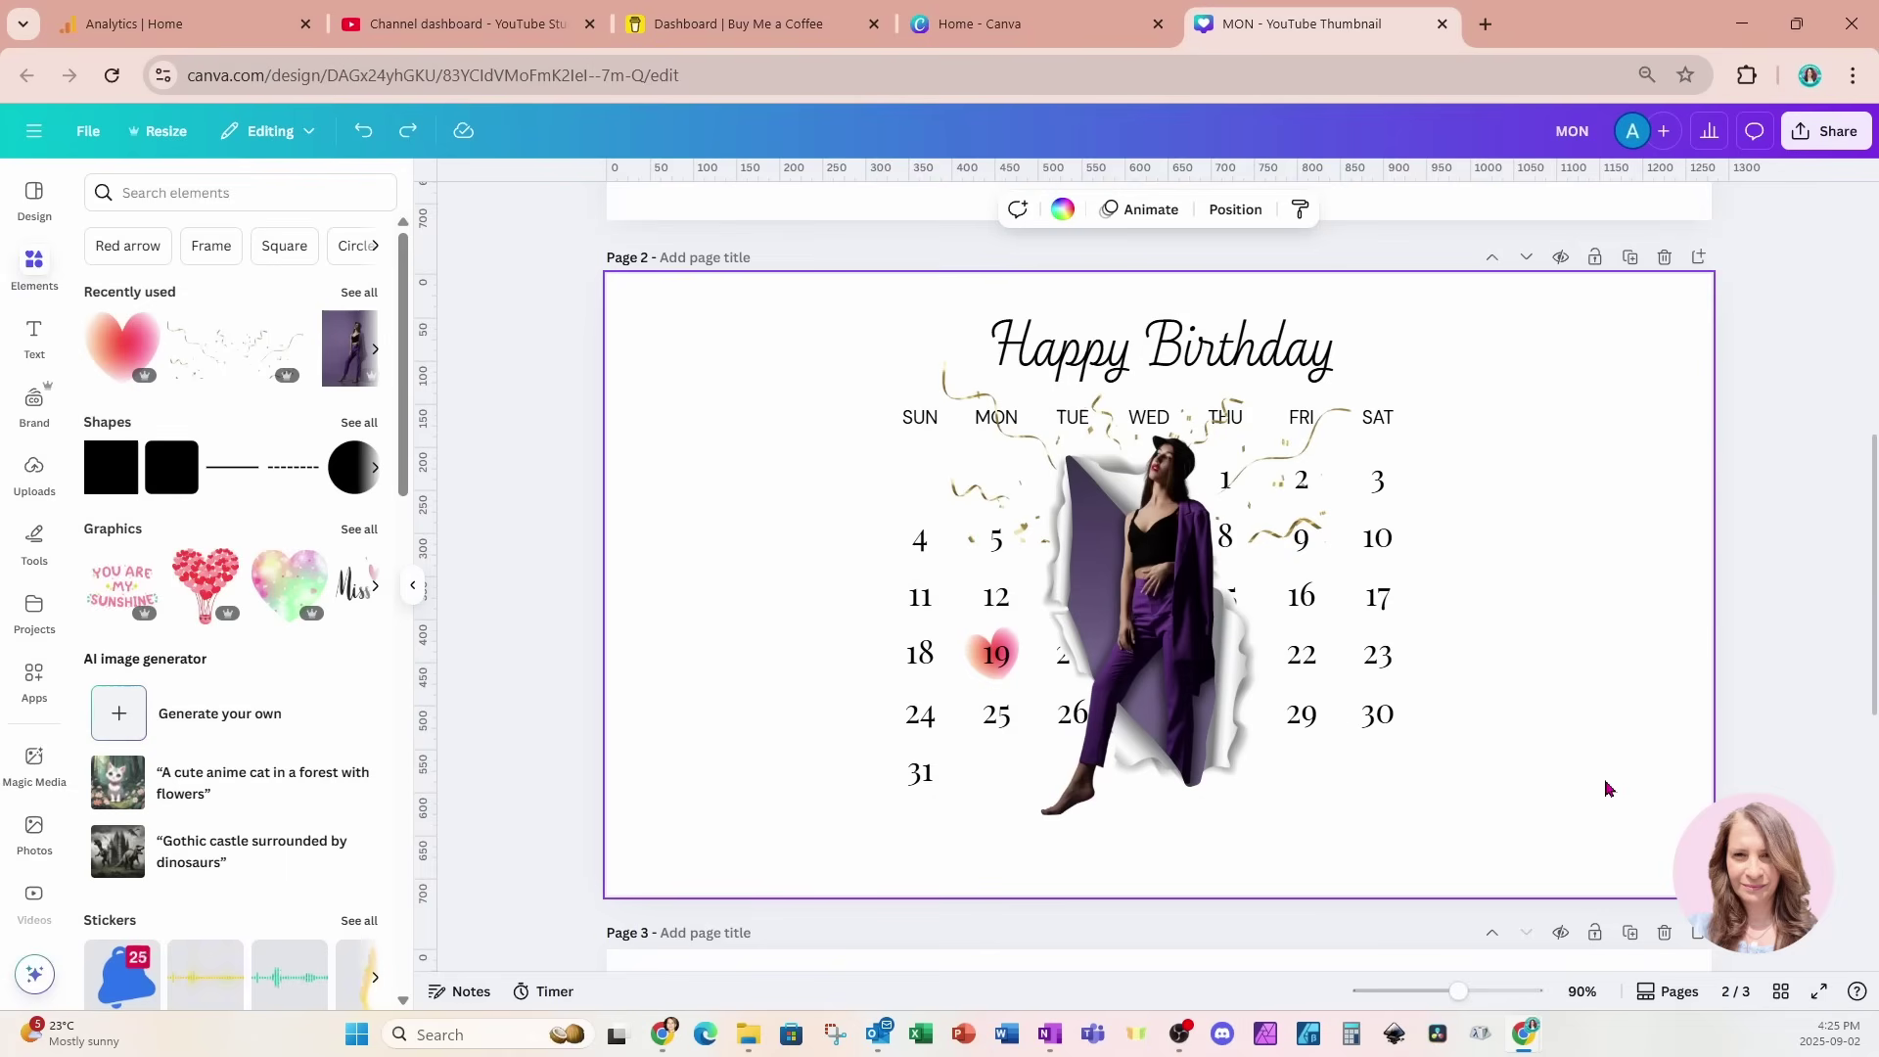